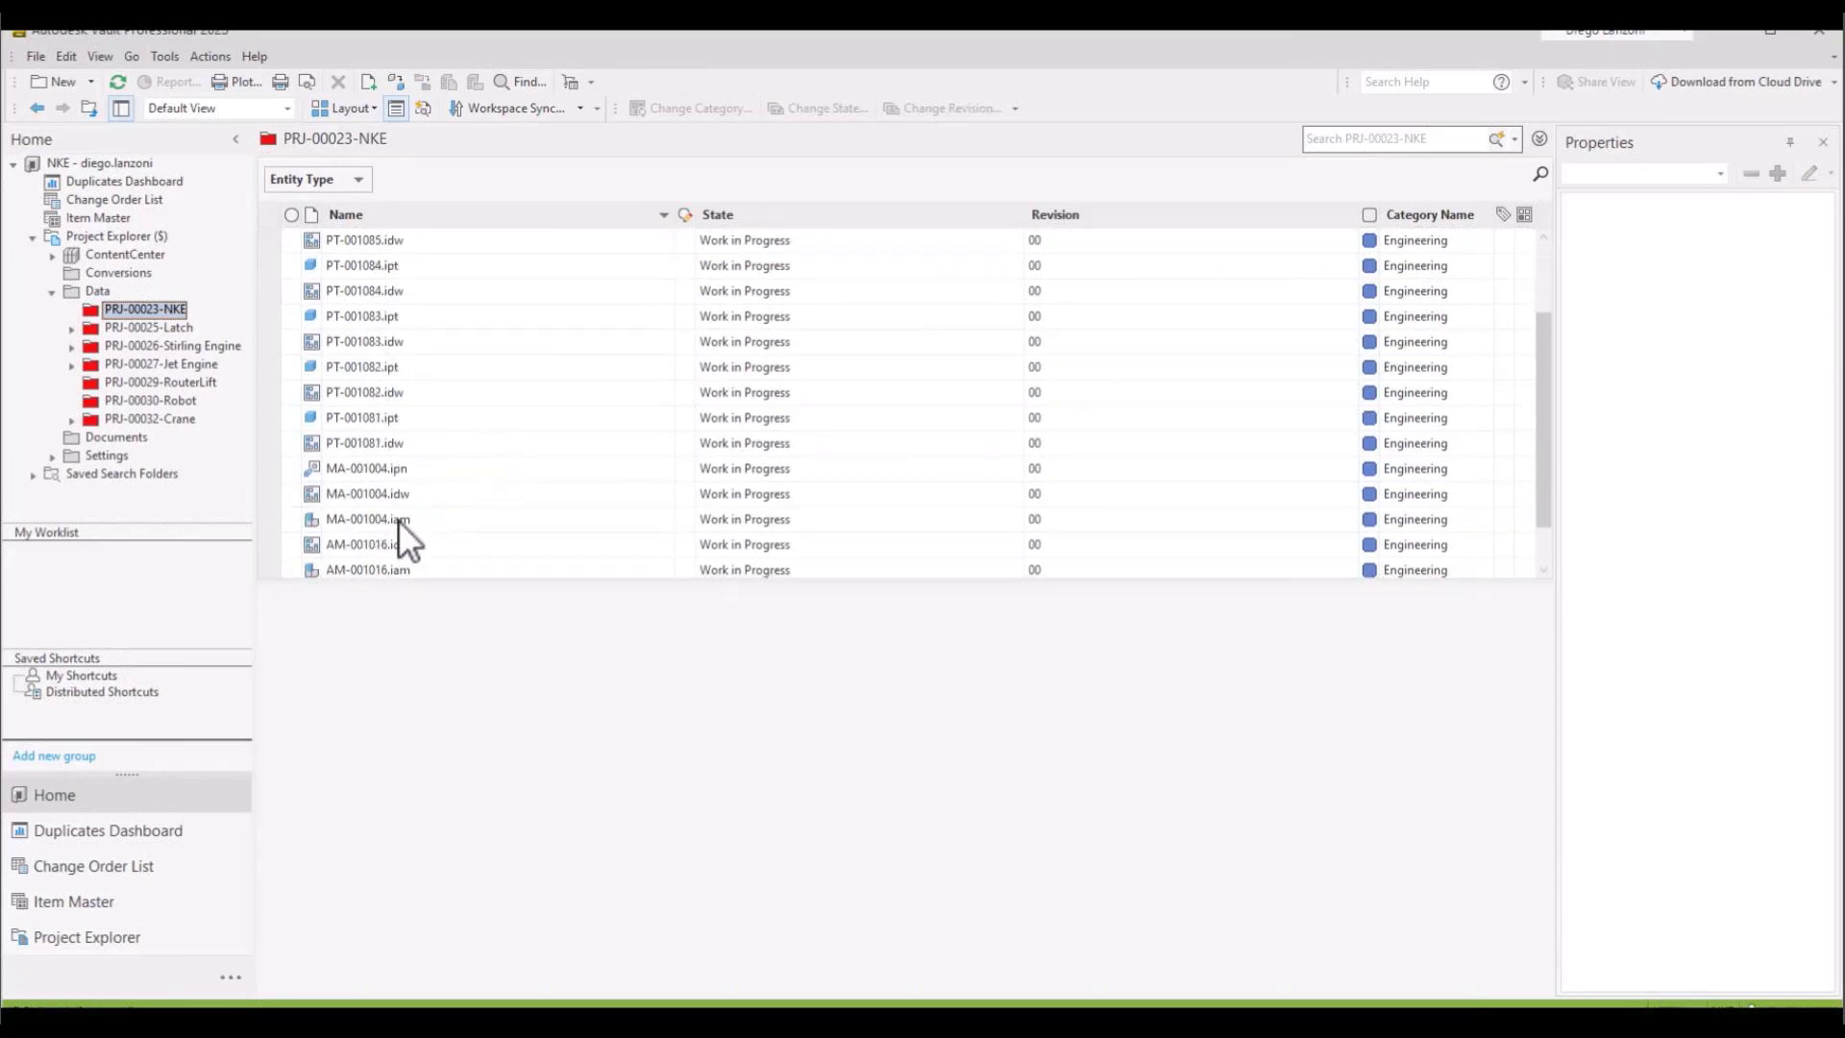
# Examine the files used by the MA-001004.iam assembly, including the components of its AM-001016.iam subassembly.
pyautogui.click(397, 521)
pyautogui.click(270, 692)
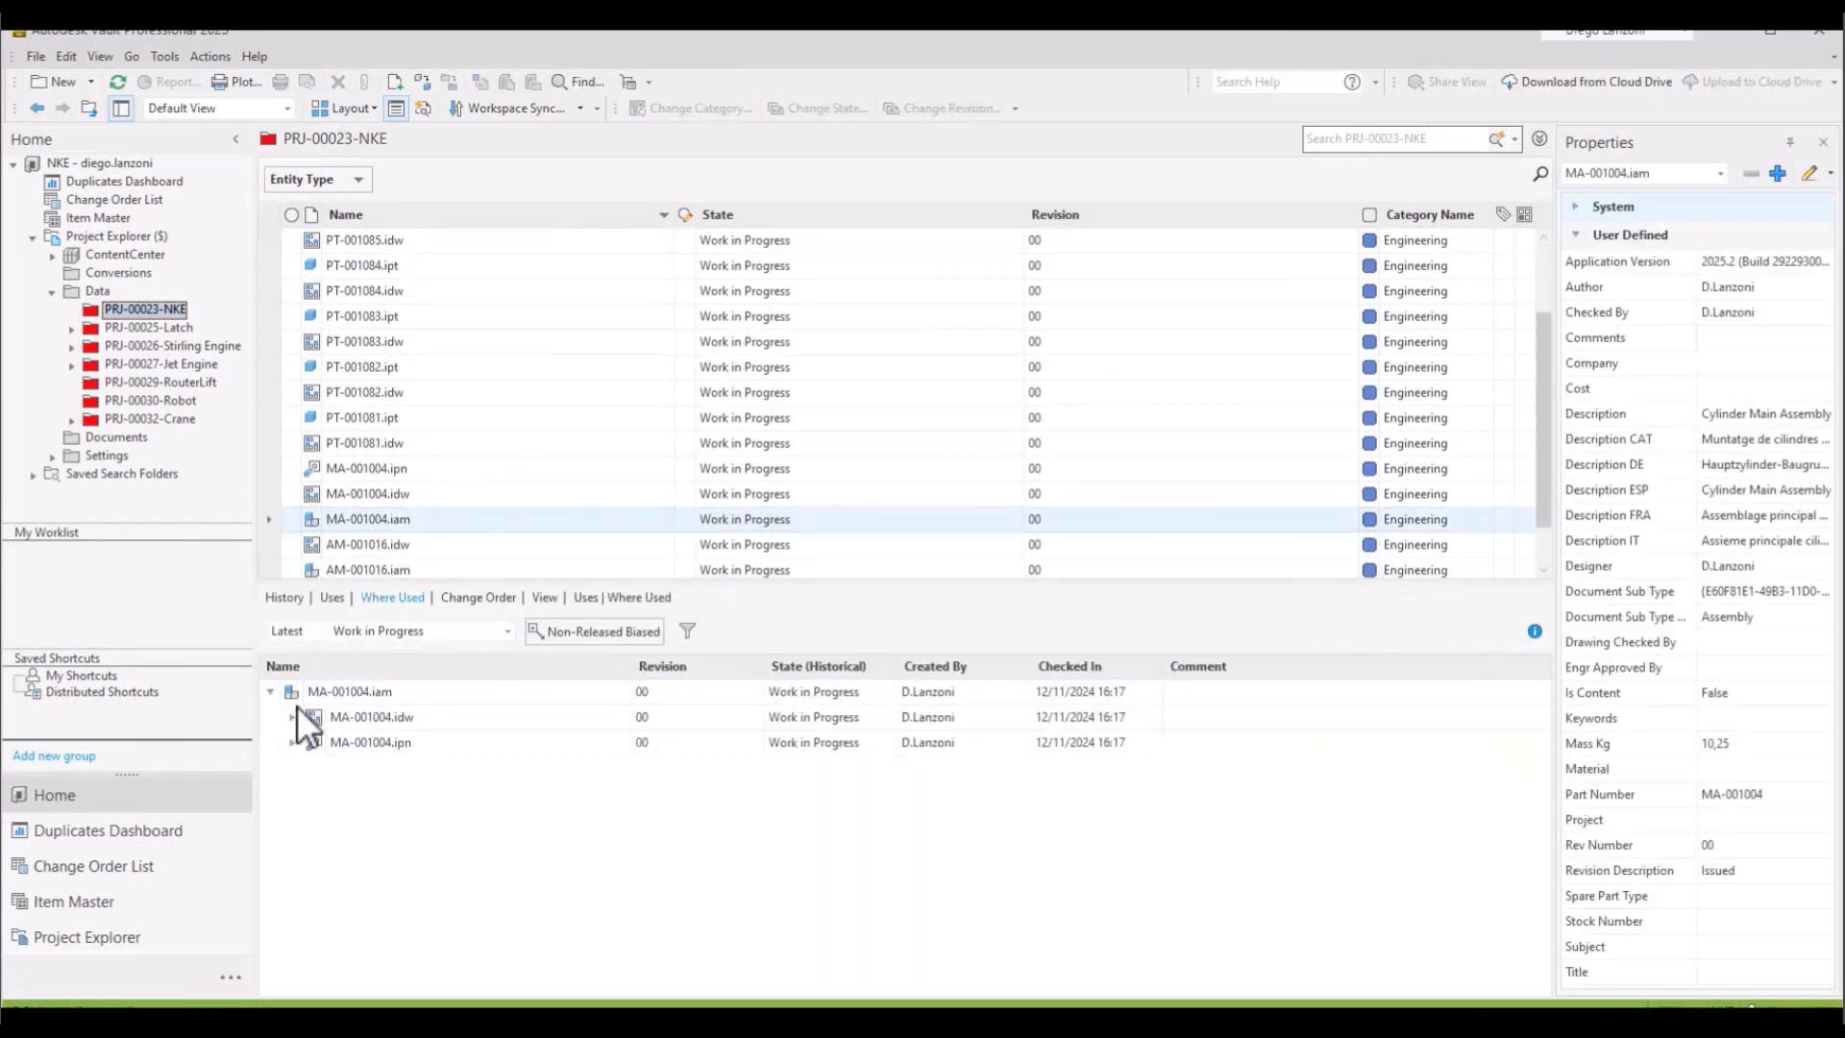
pyautogui.click(332, 597)
pyautogui.click(271, 699)
pyautogui.click(292, 724)
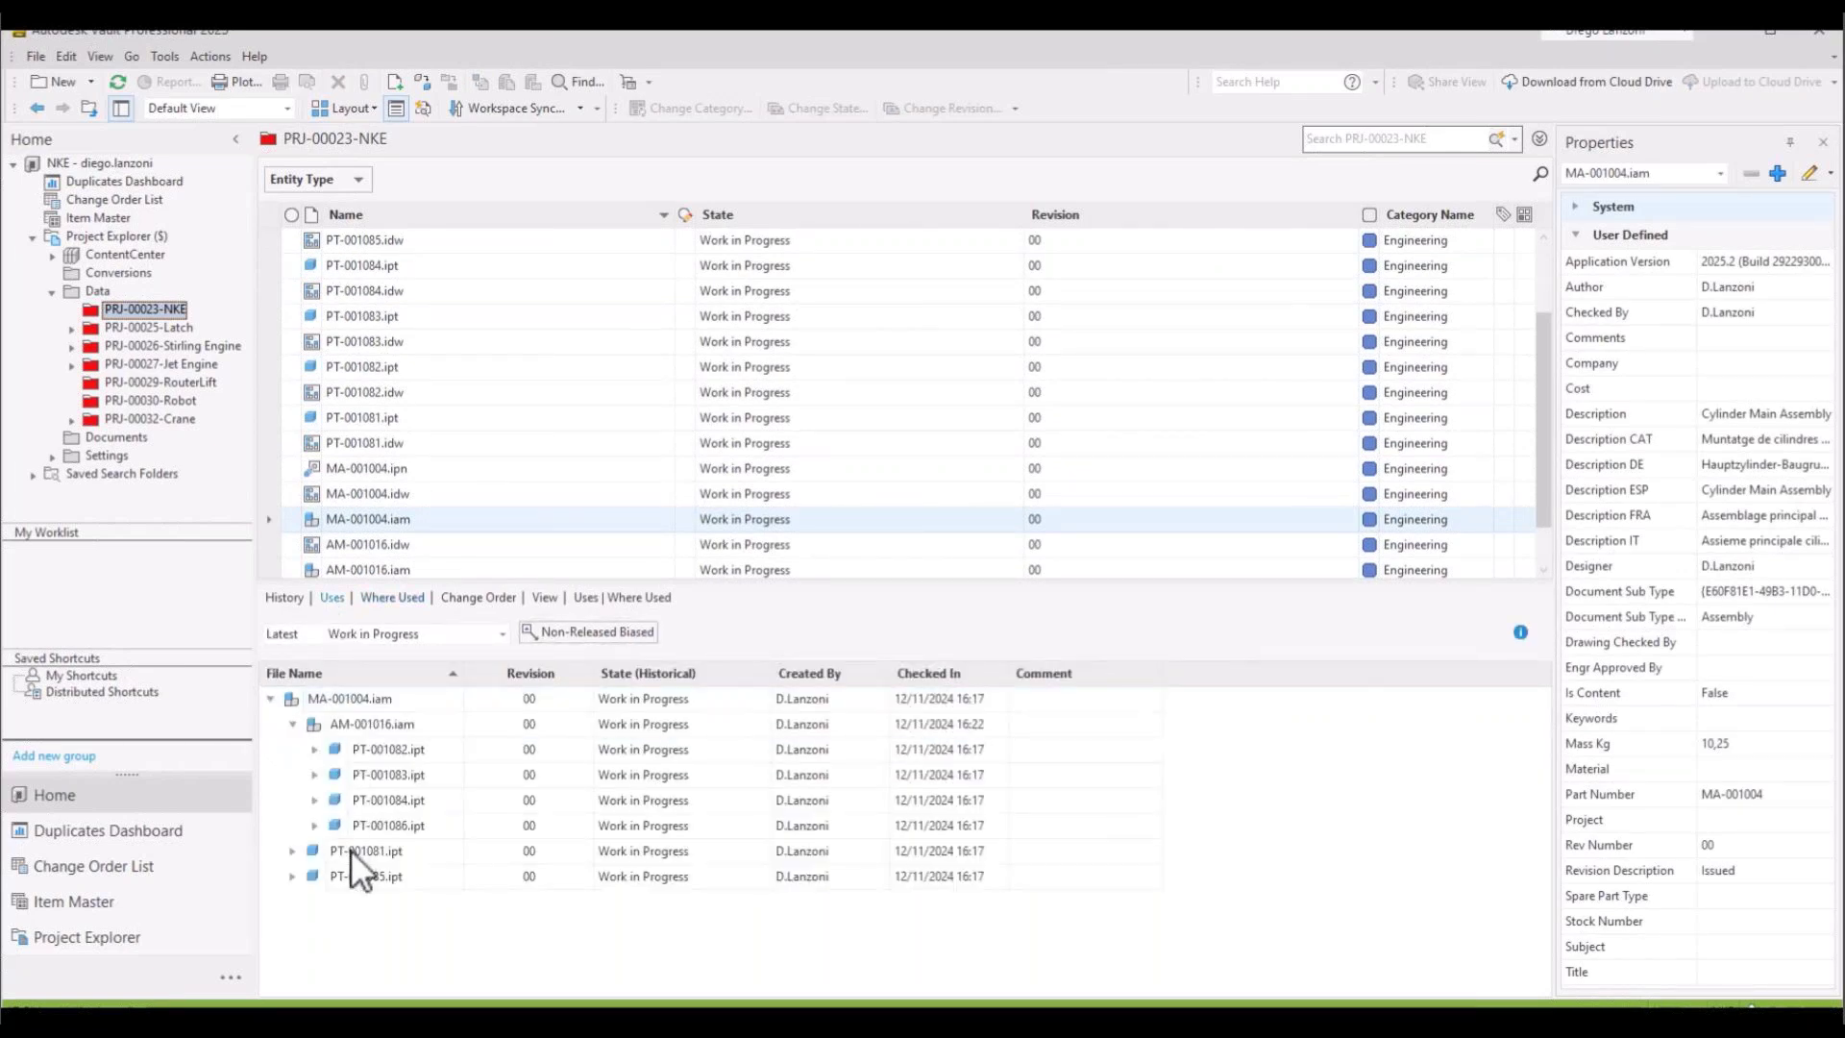
# Assign an item to the MA-001004.iam assembly and enlarge the resulting item window.
pyautogui.rightClick(389, 511)
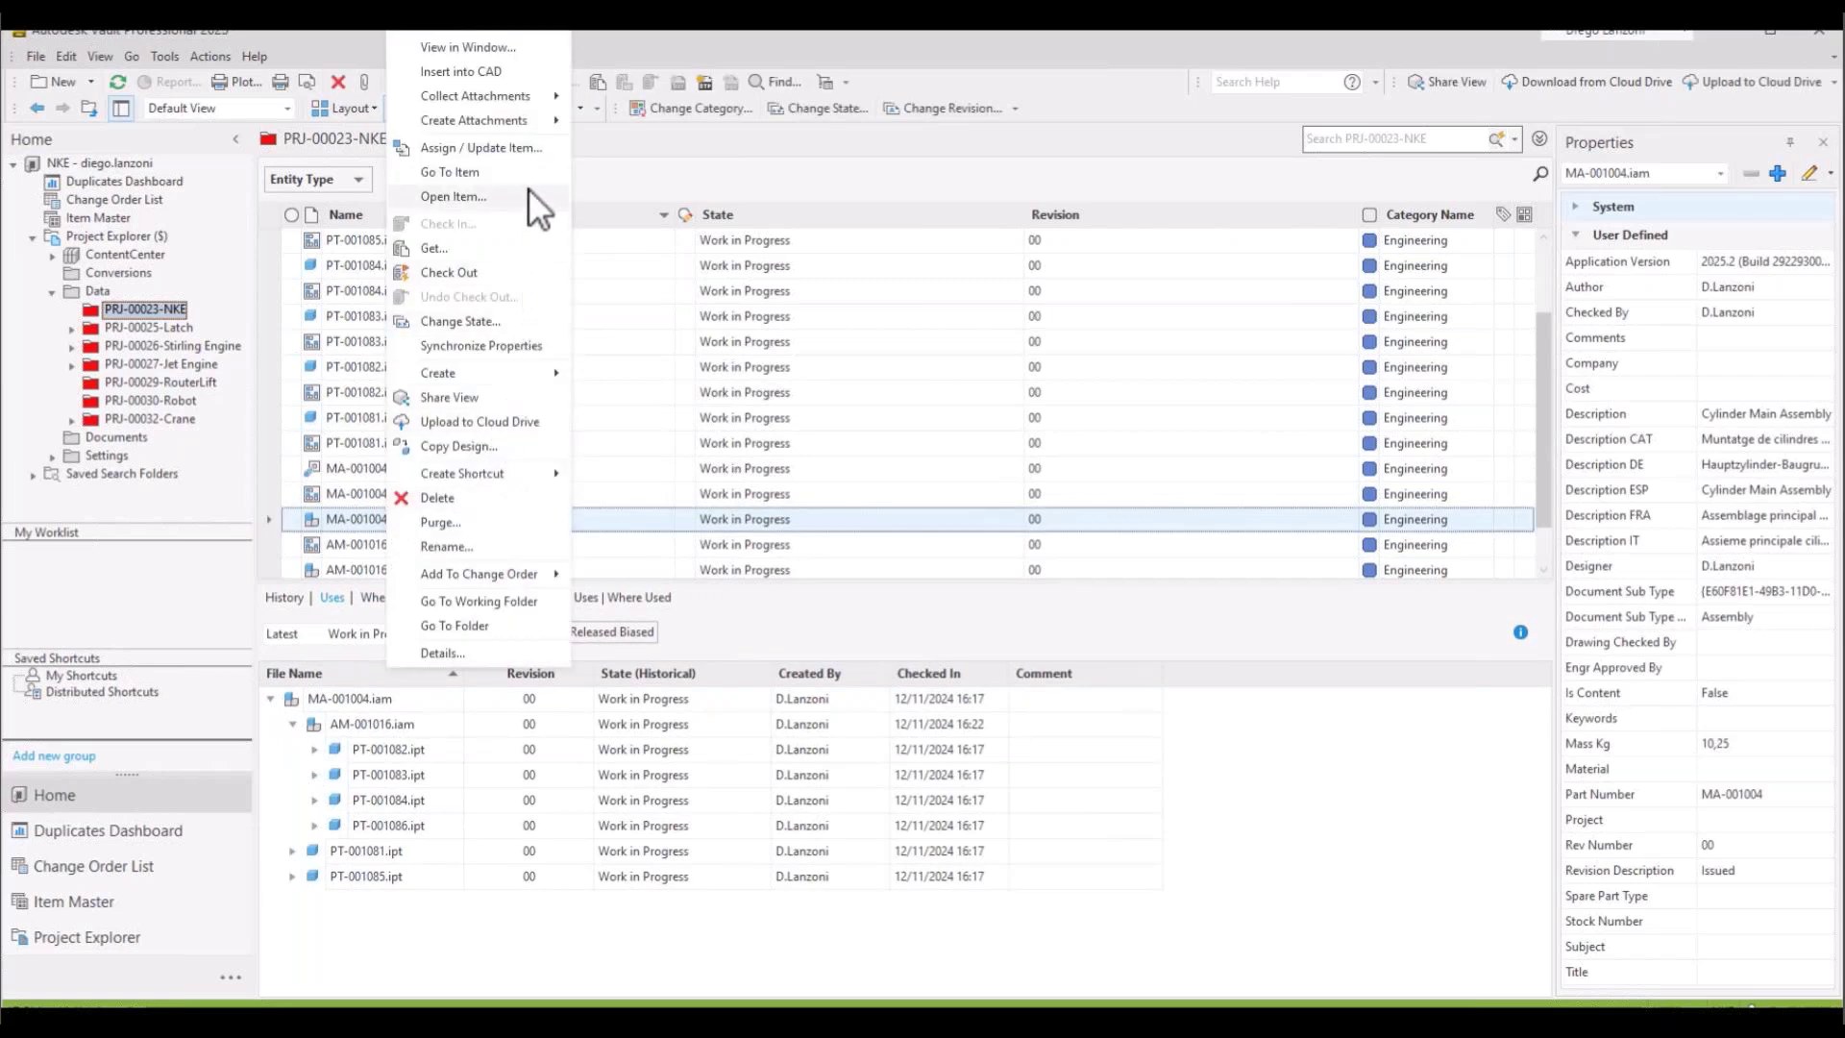
pyautogui.click(530, 155)
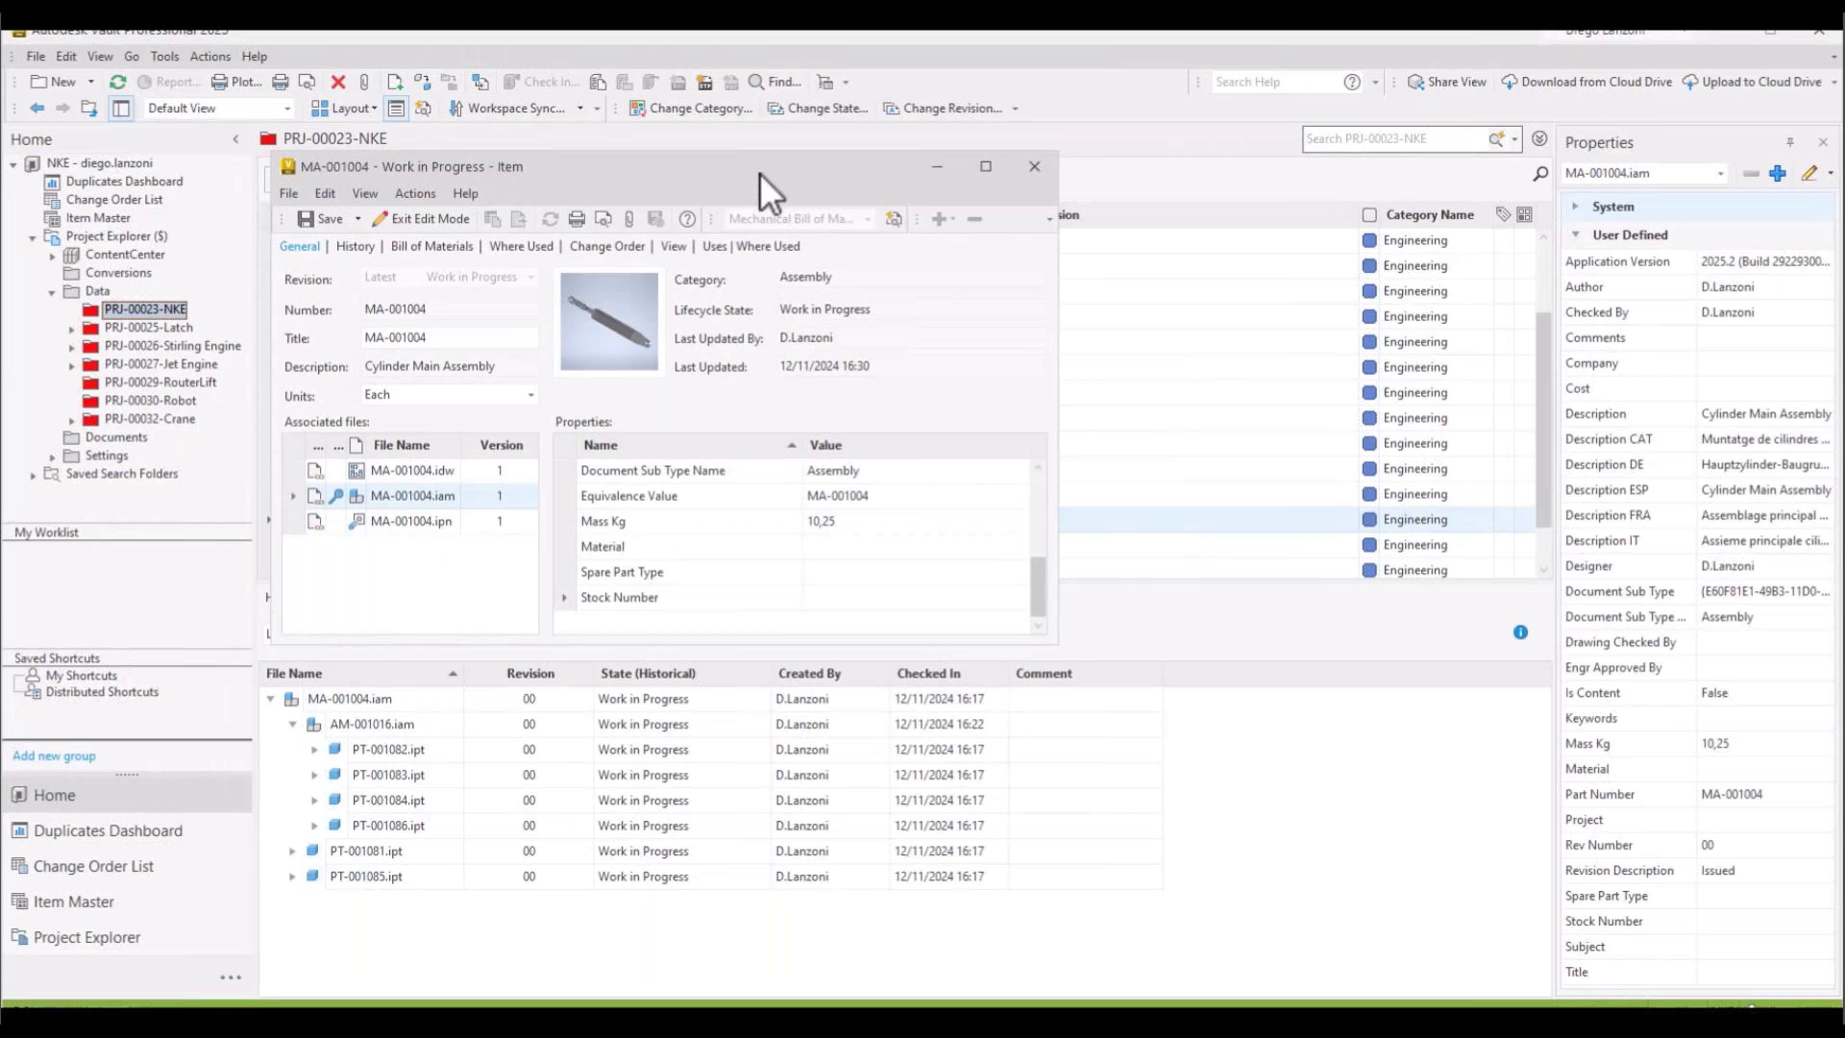
pyautogui.moveTo(1121, 674); pyautogui.dragTo(1414, 798)
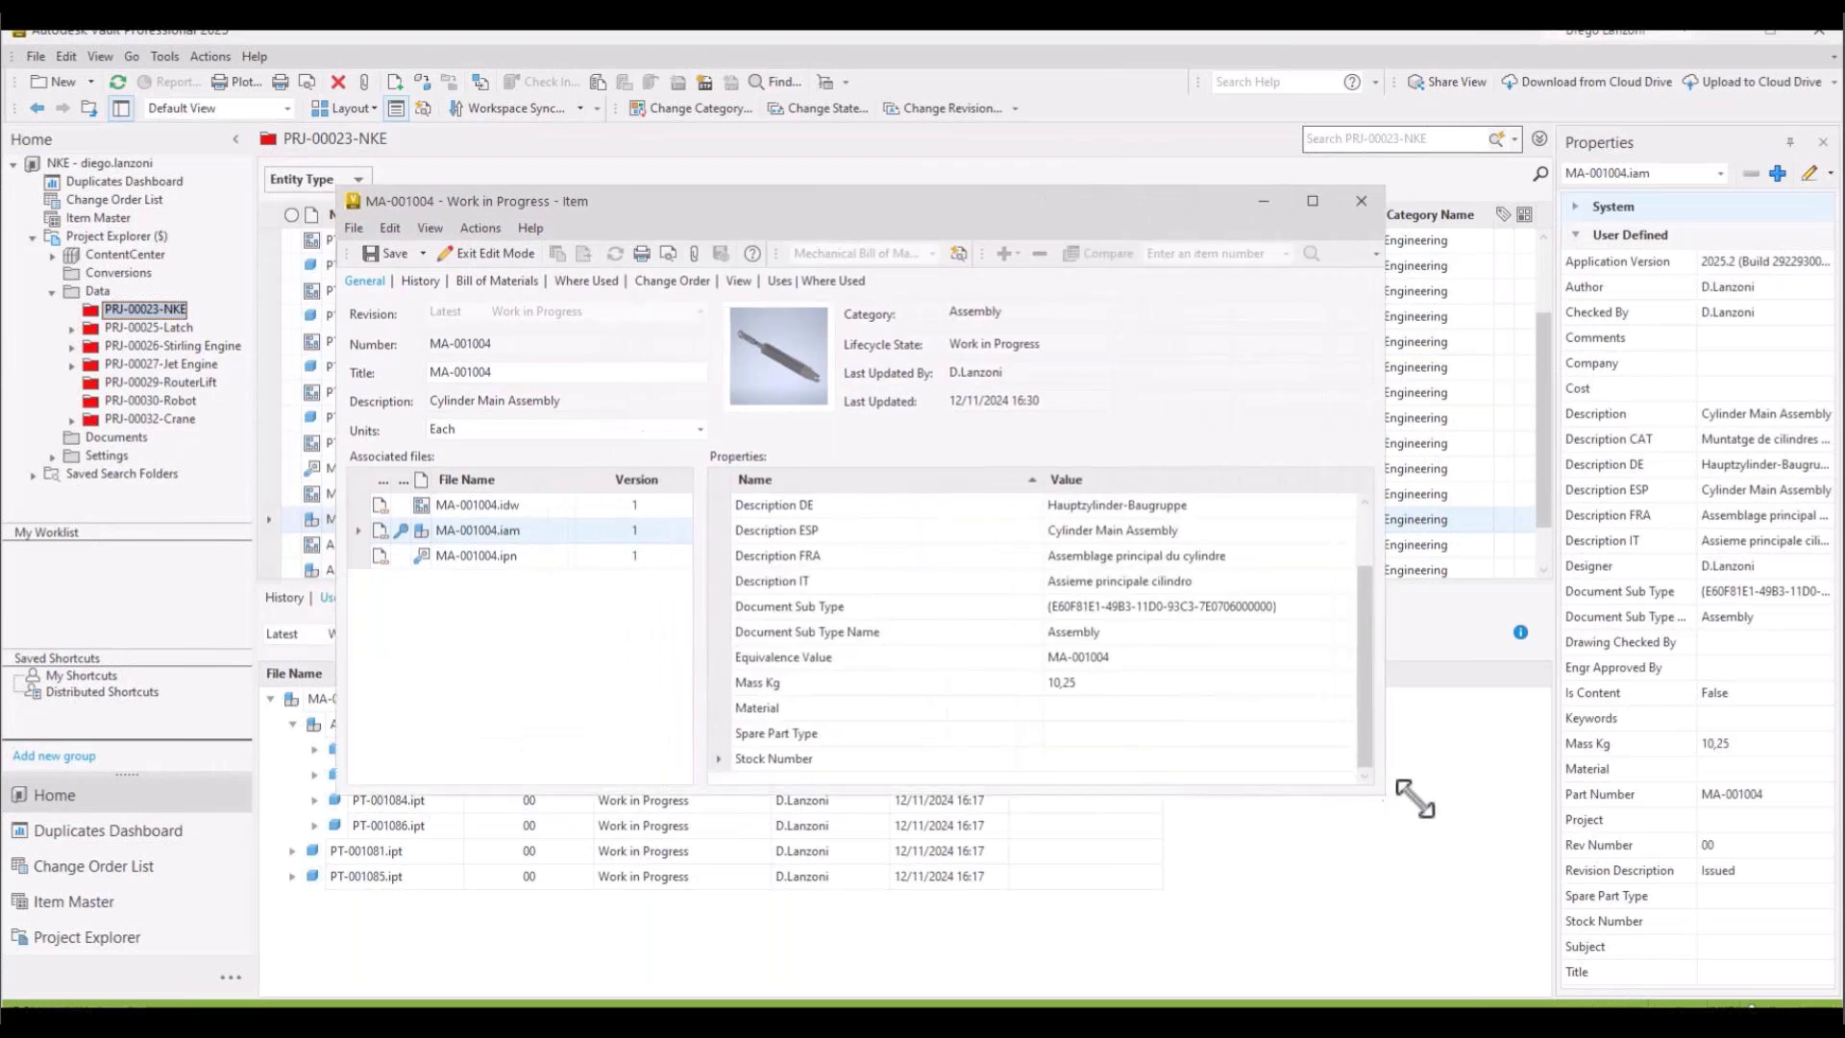
# Expand AM-001016 in the MA-001004 item's bill of materials, then save and close the item.
pyautogui.click(517, 281)
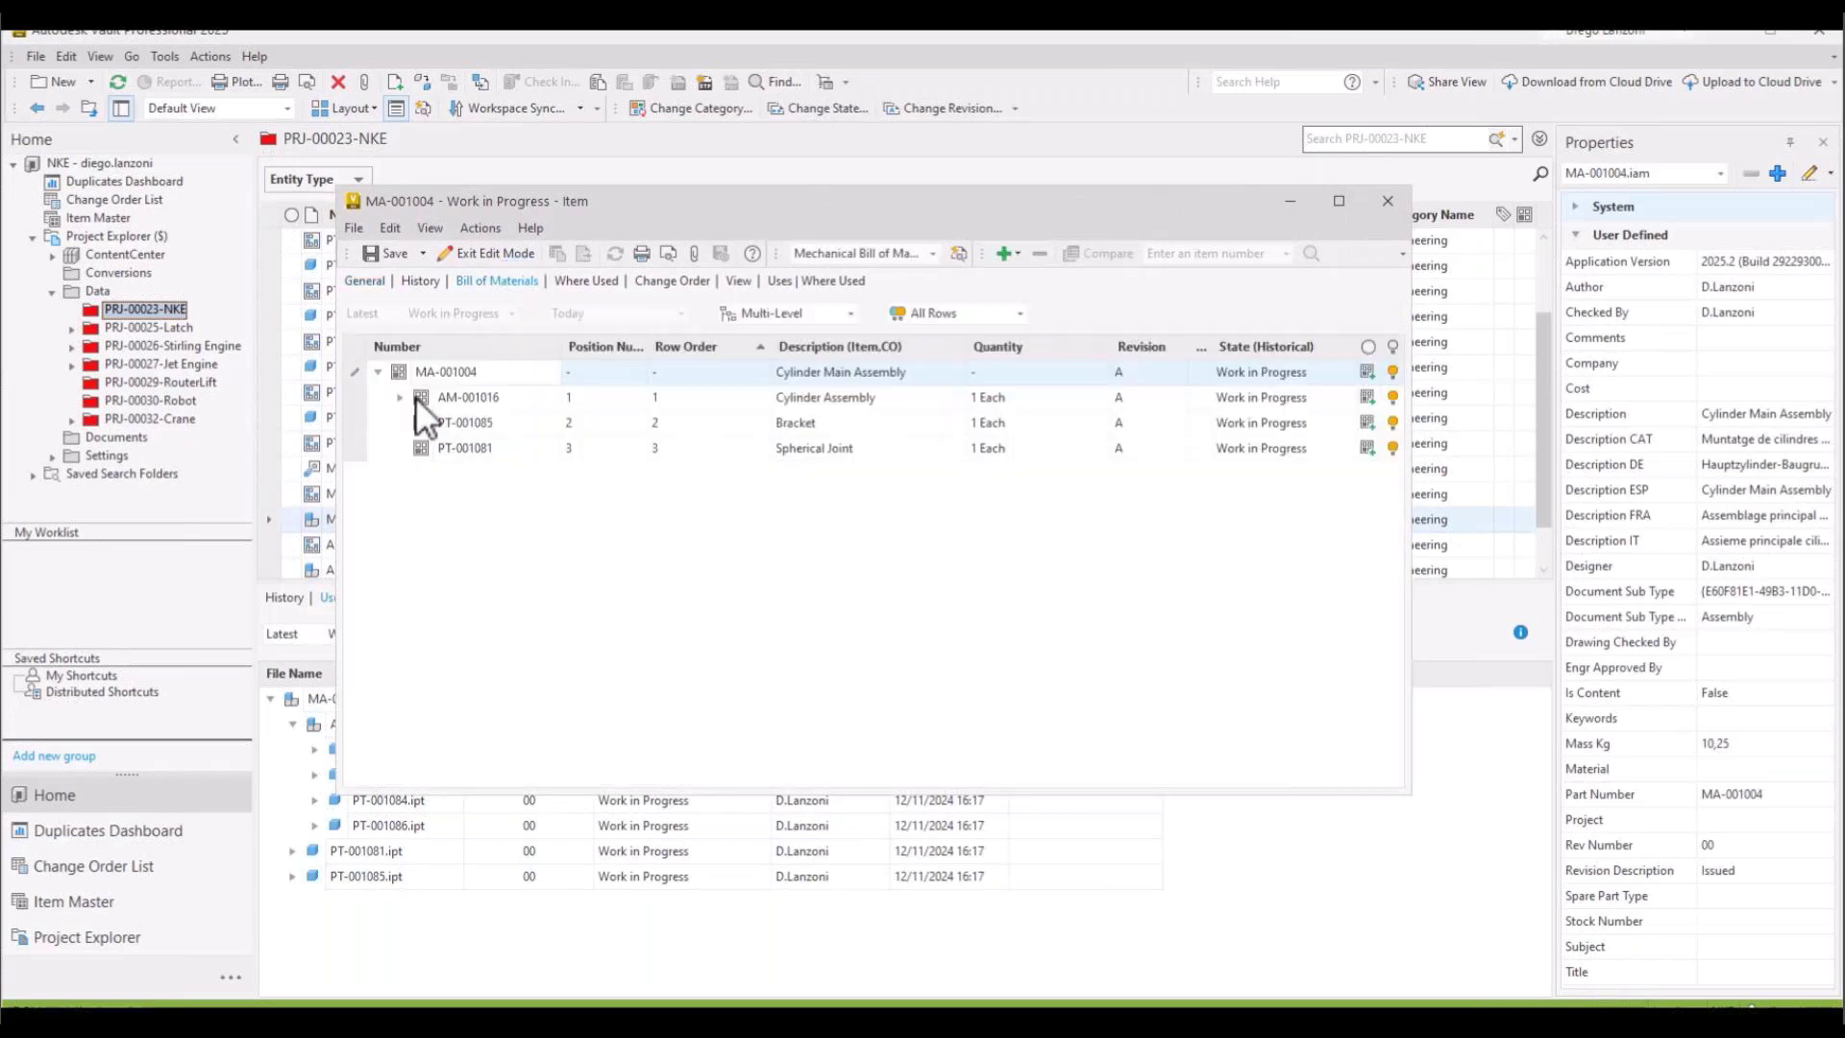
pyautogui.click(402, 397)
pyautogui.moveTo(615, 200); pyautogui.dragTo(827, 297)
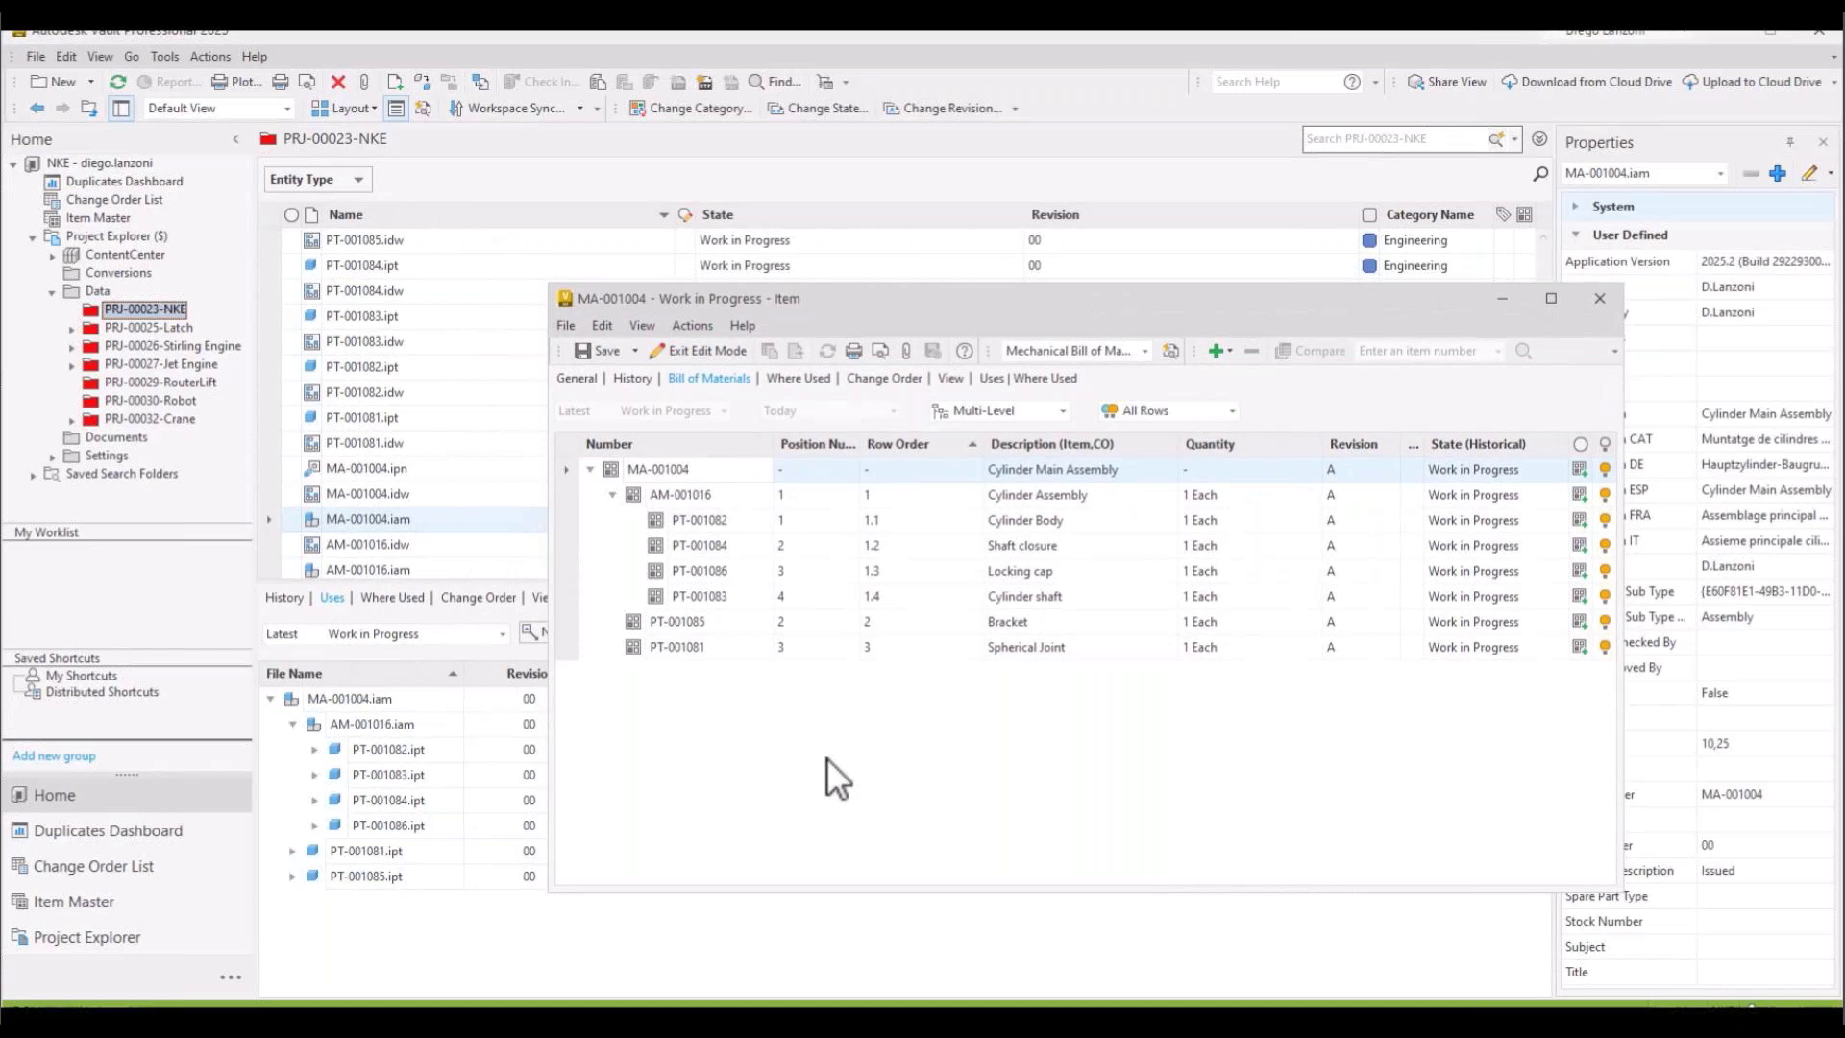
pyautogui.click(608, 354)
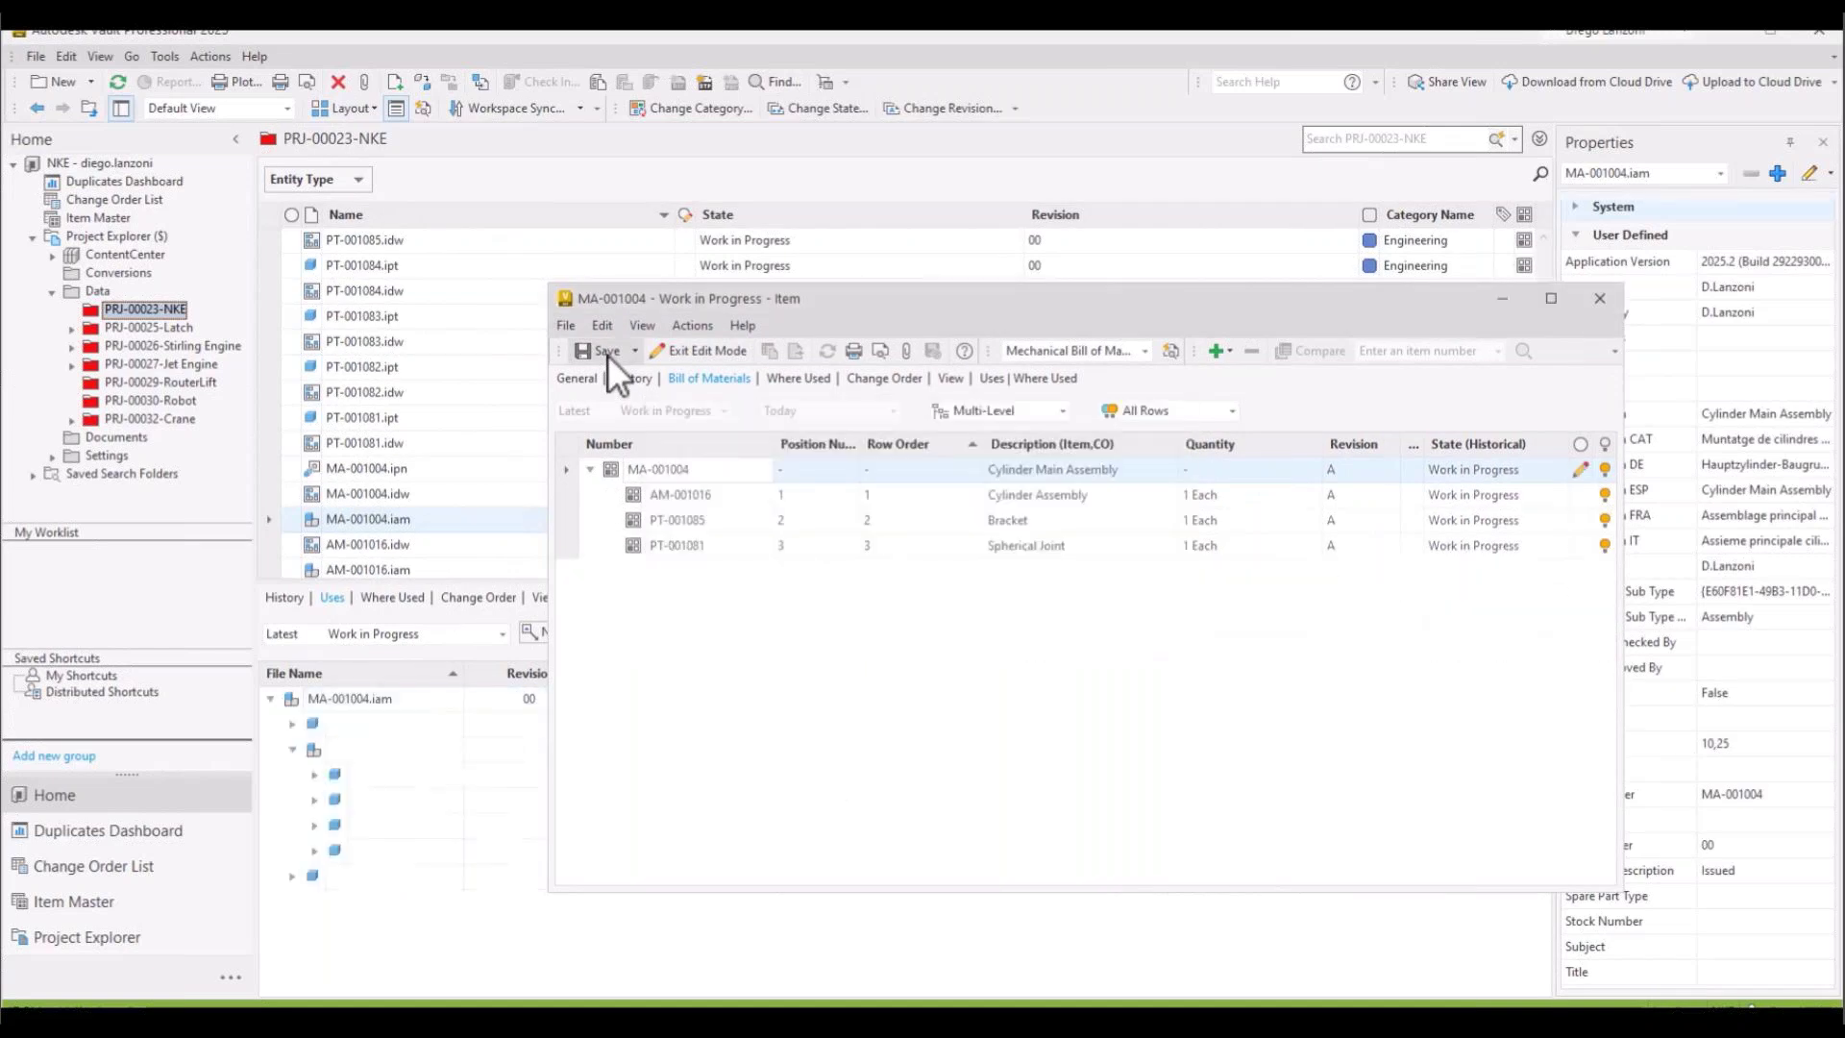
pyautogui.click(1600, 299)
# Create a Document-category item in the Item Master using the Generic Items numbering scheme and the CNS - Consumable type.
pyautogui.click(96, 218)
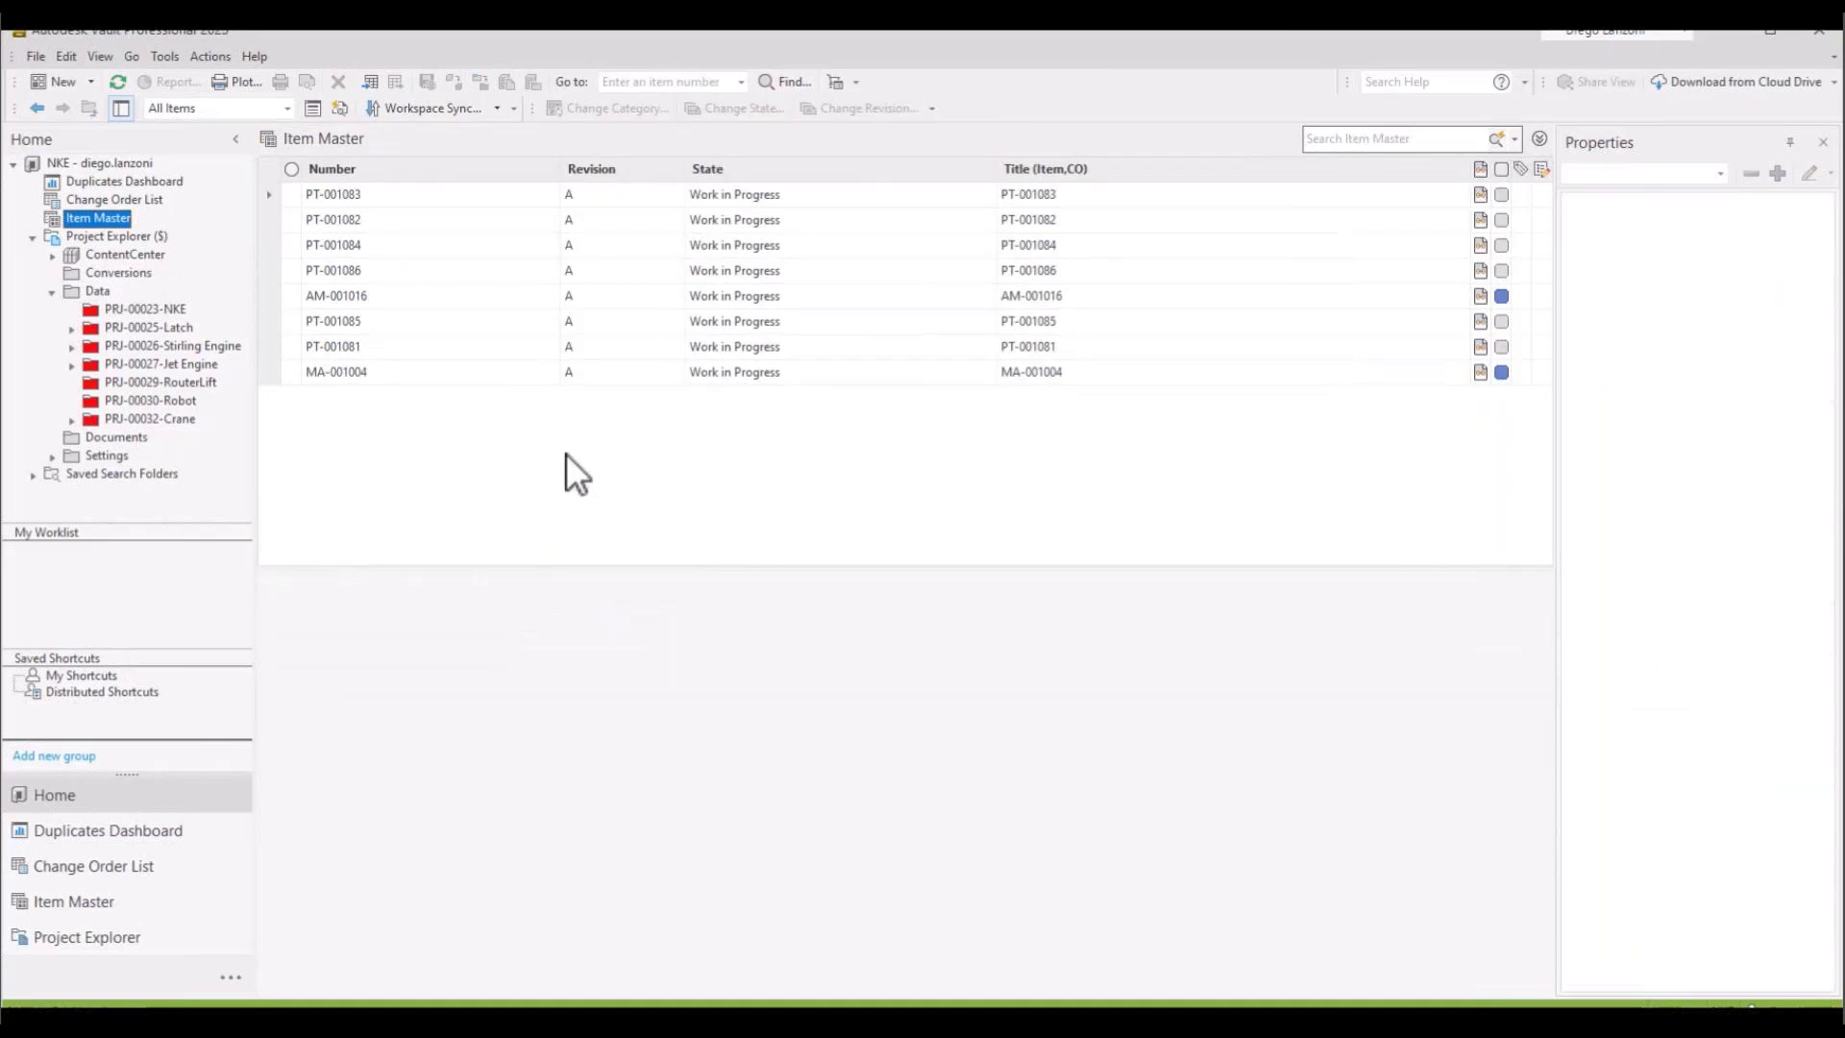
pyautogui.click(389, 373)
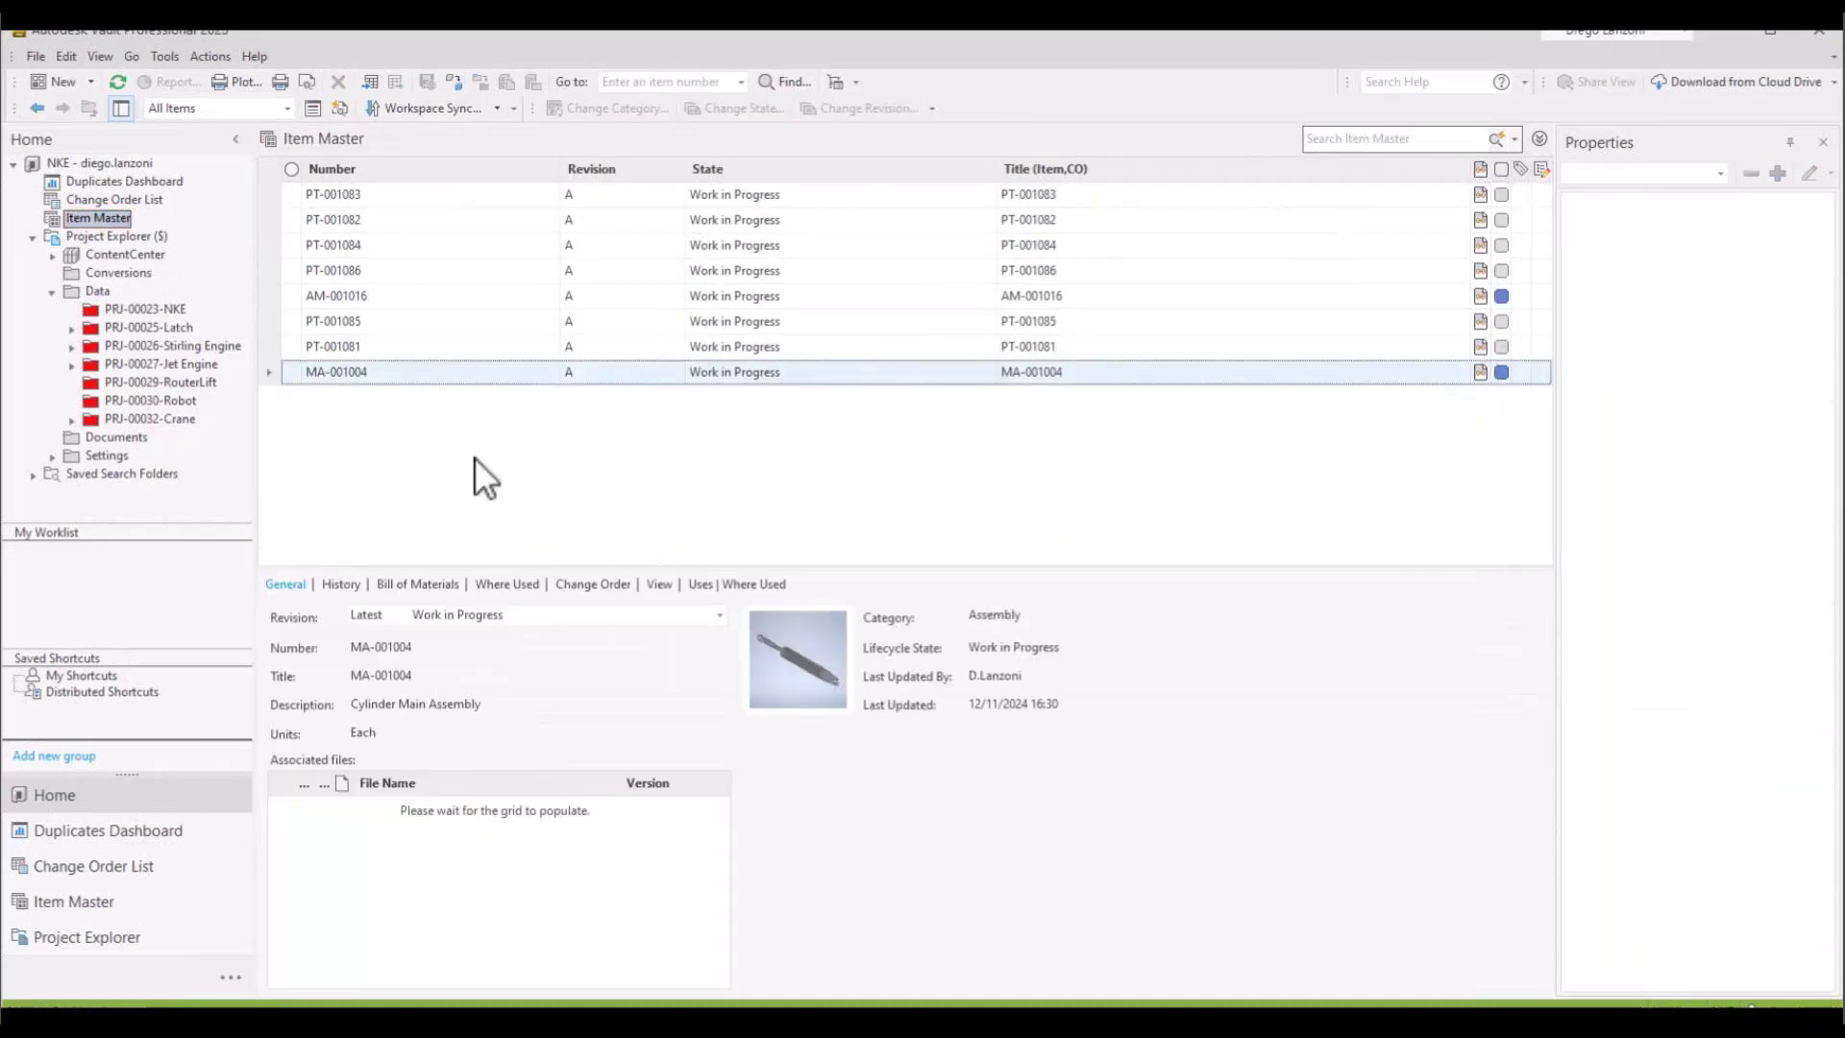
pyautogui.click(63, 82)
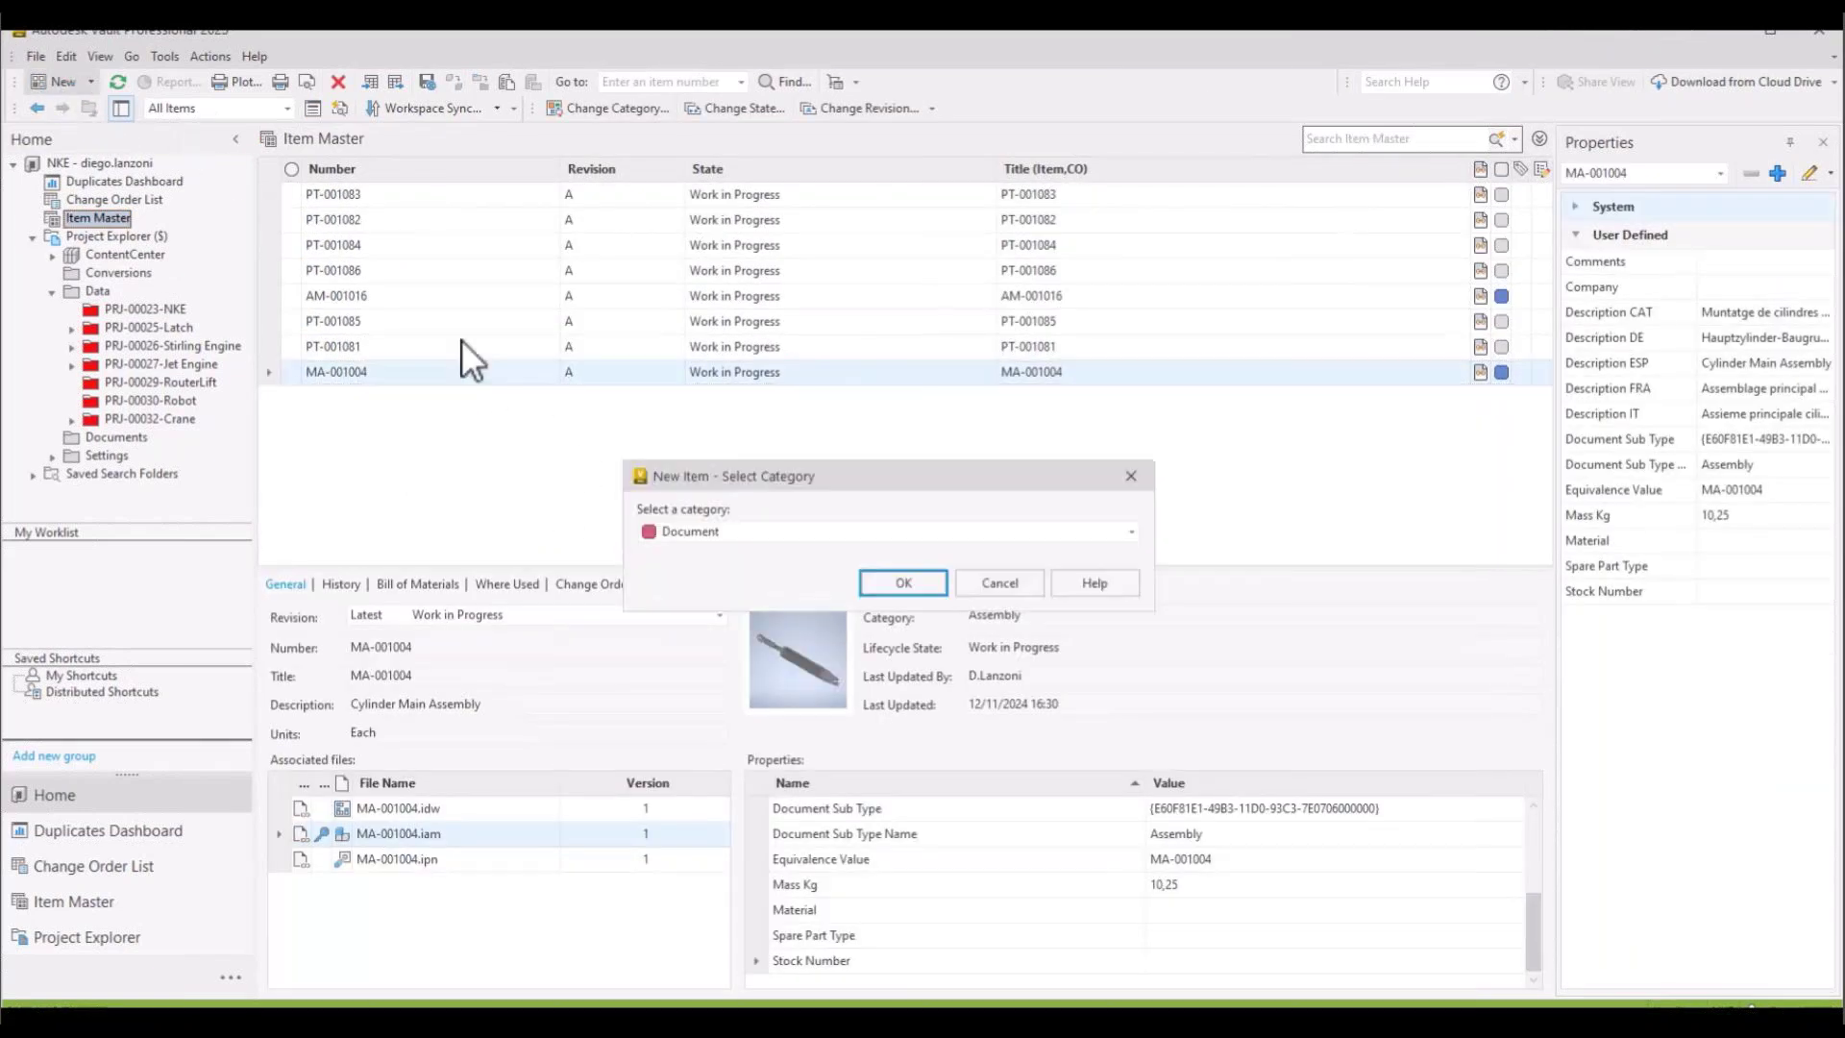
pyautogui.click(786, 533)
pyautogui.click(786, 533)
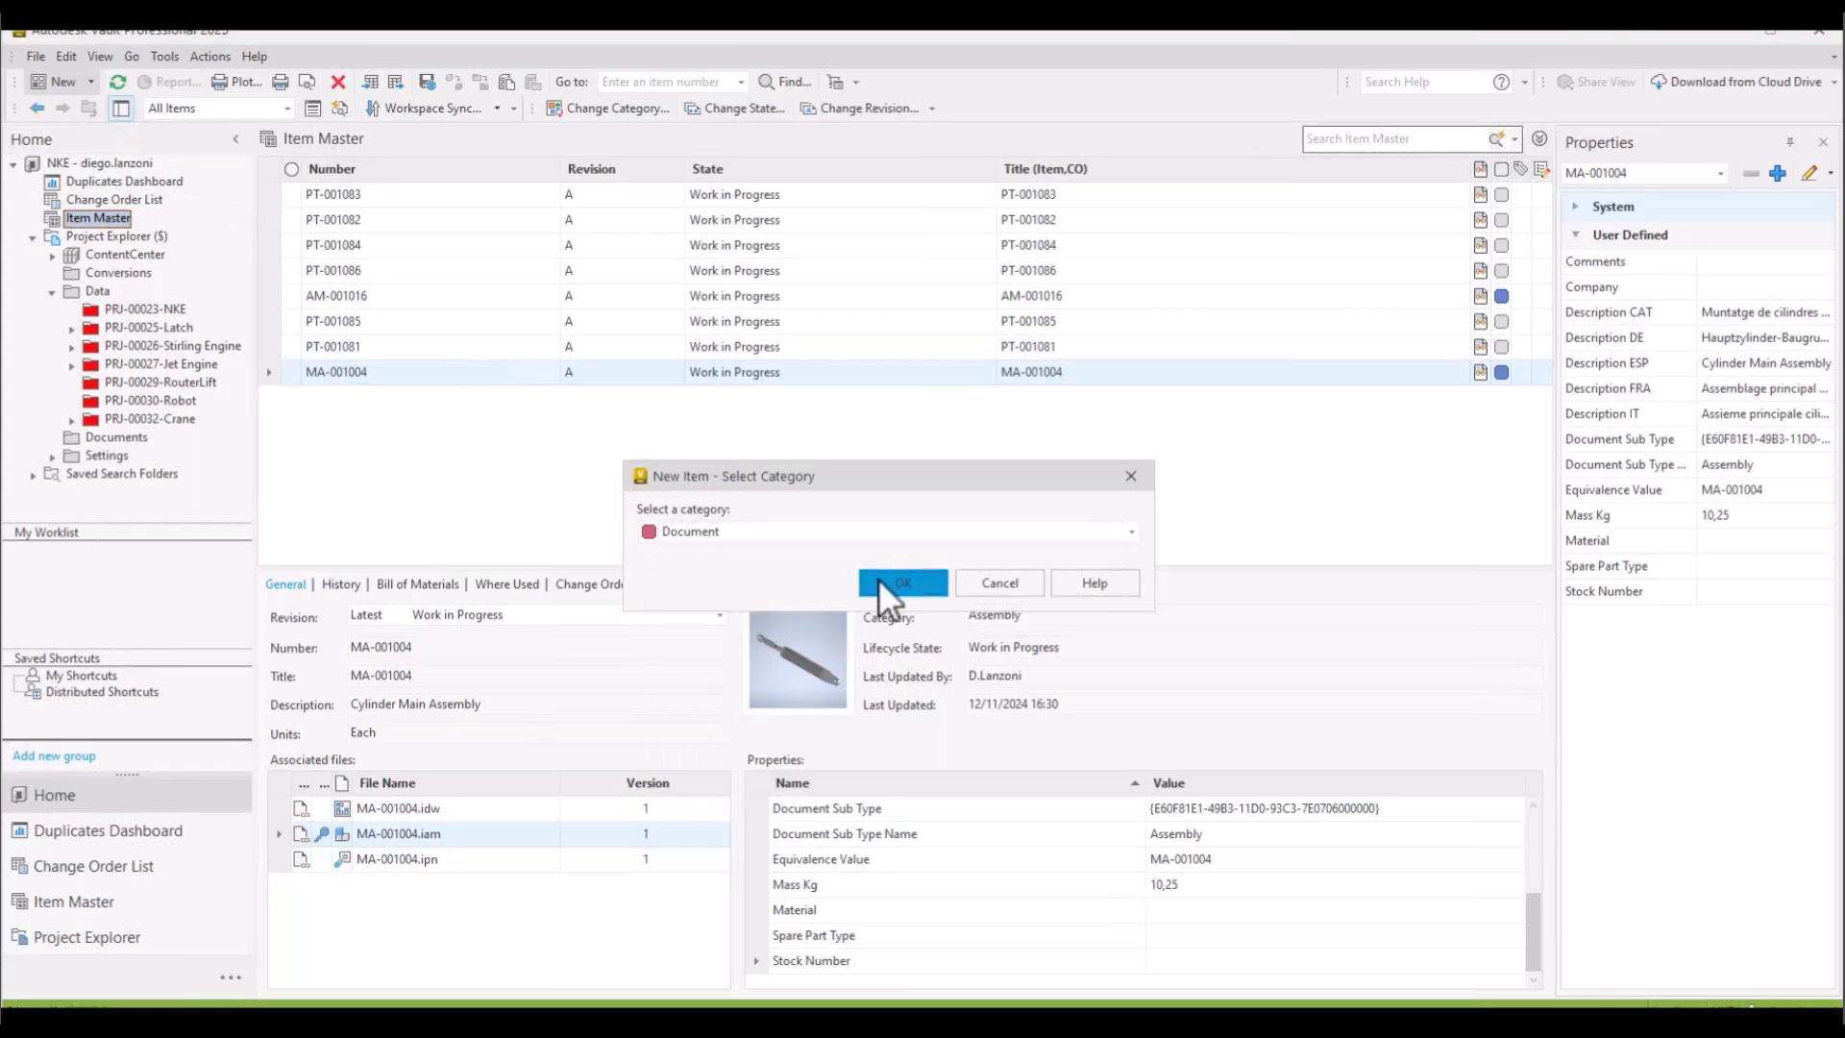
pyautogui.click(878, 578)
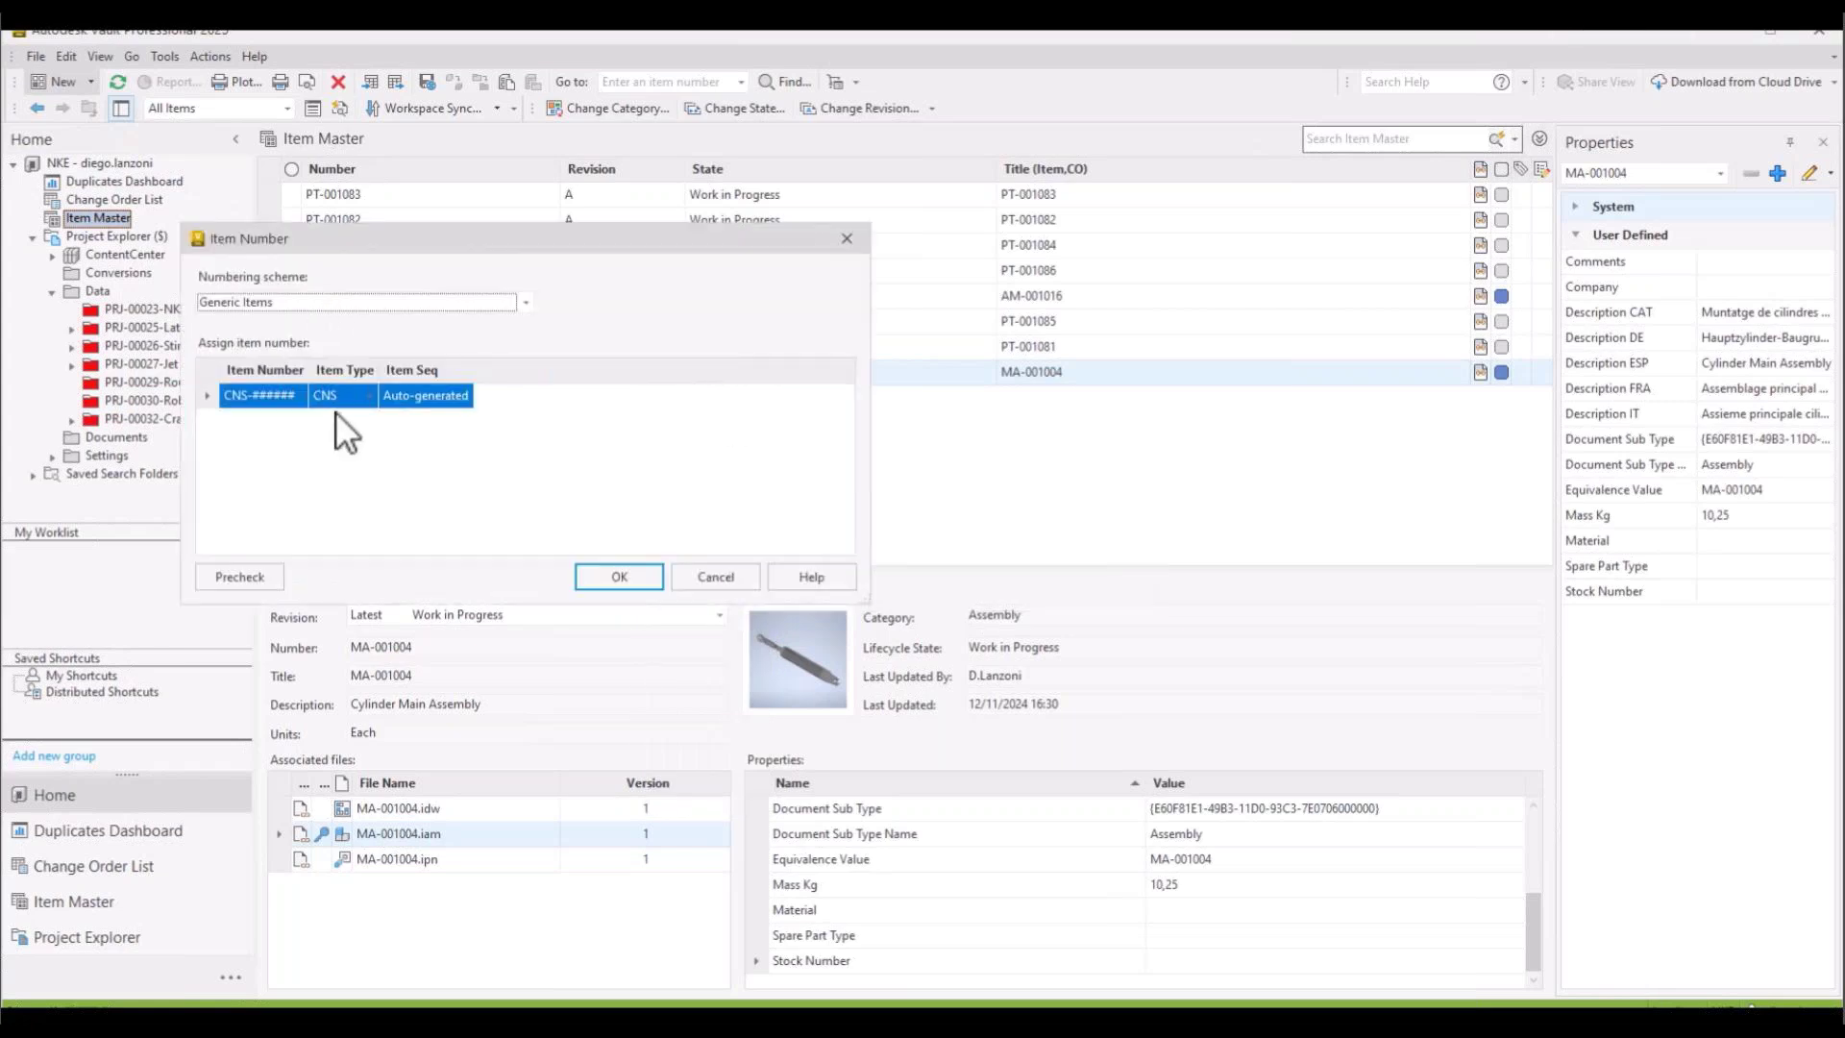
pyautogui.click(346, 397)
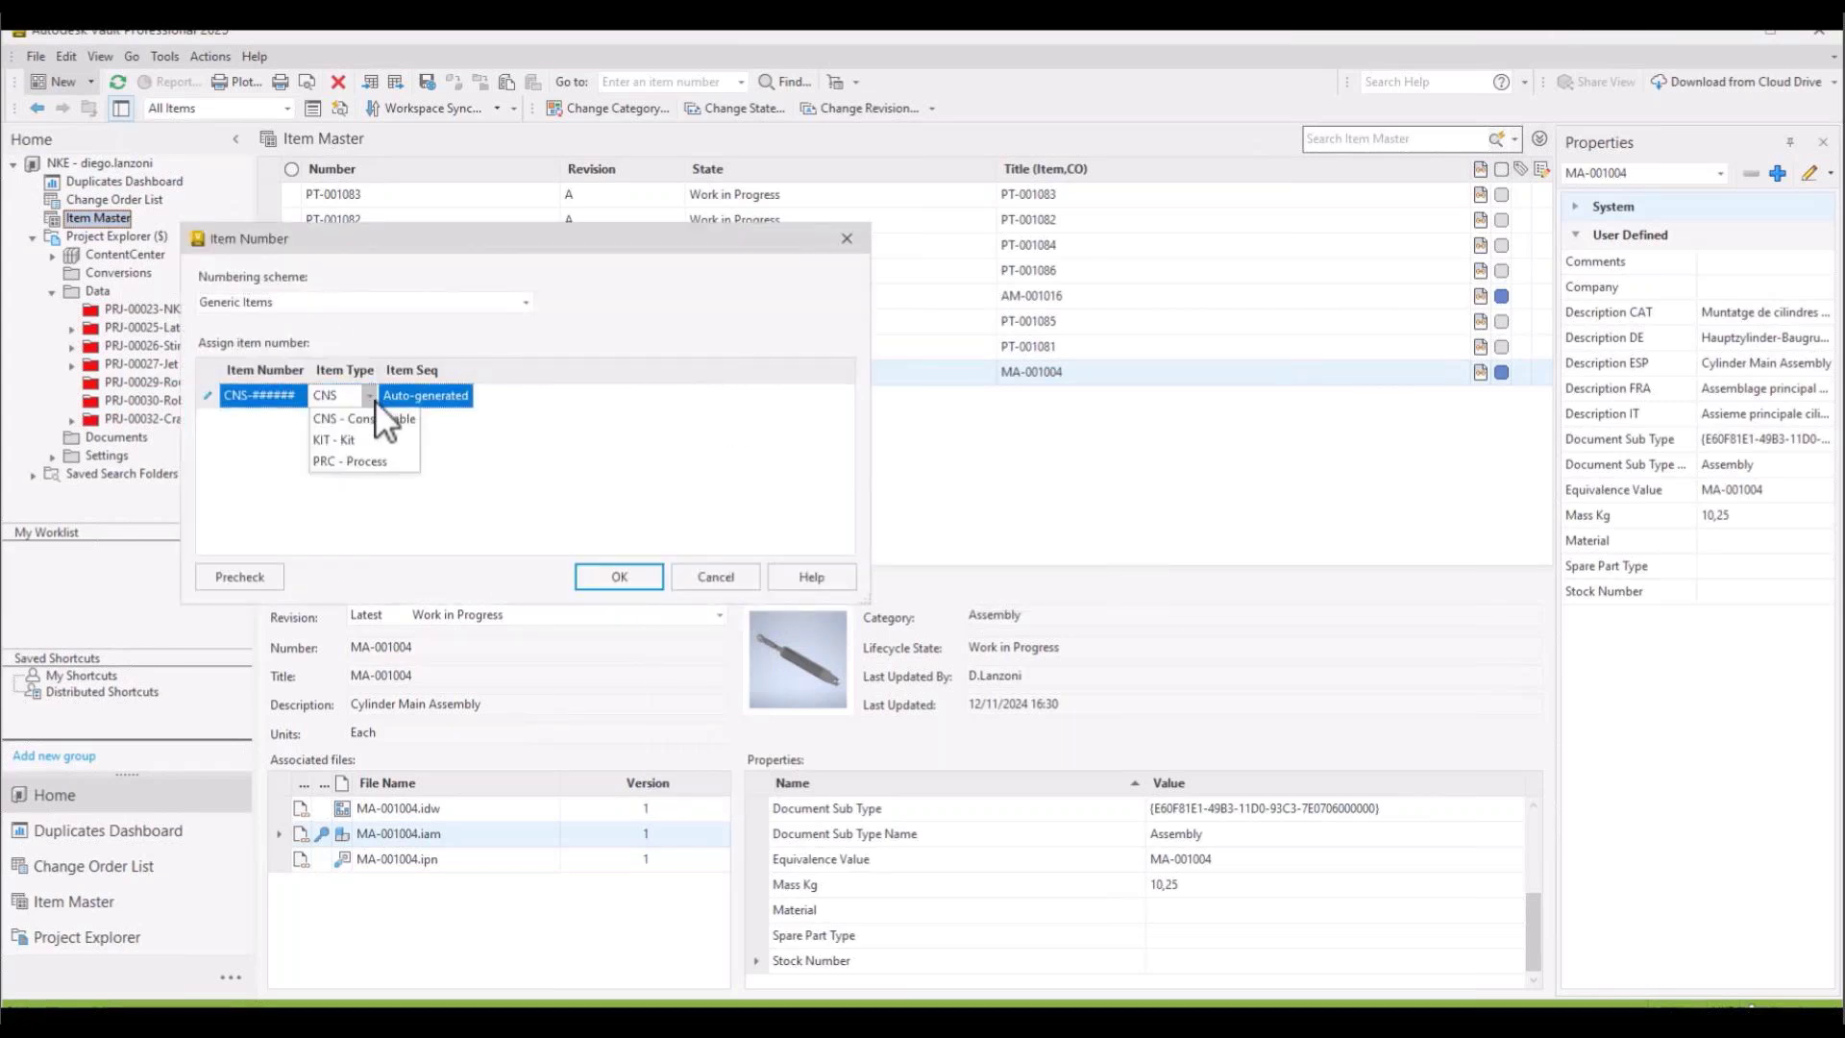
pyautogui.click(365, 418)
pyautogui.click(640, 576)
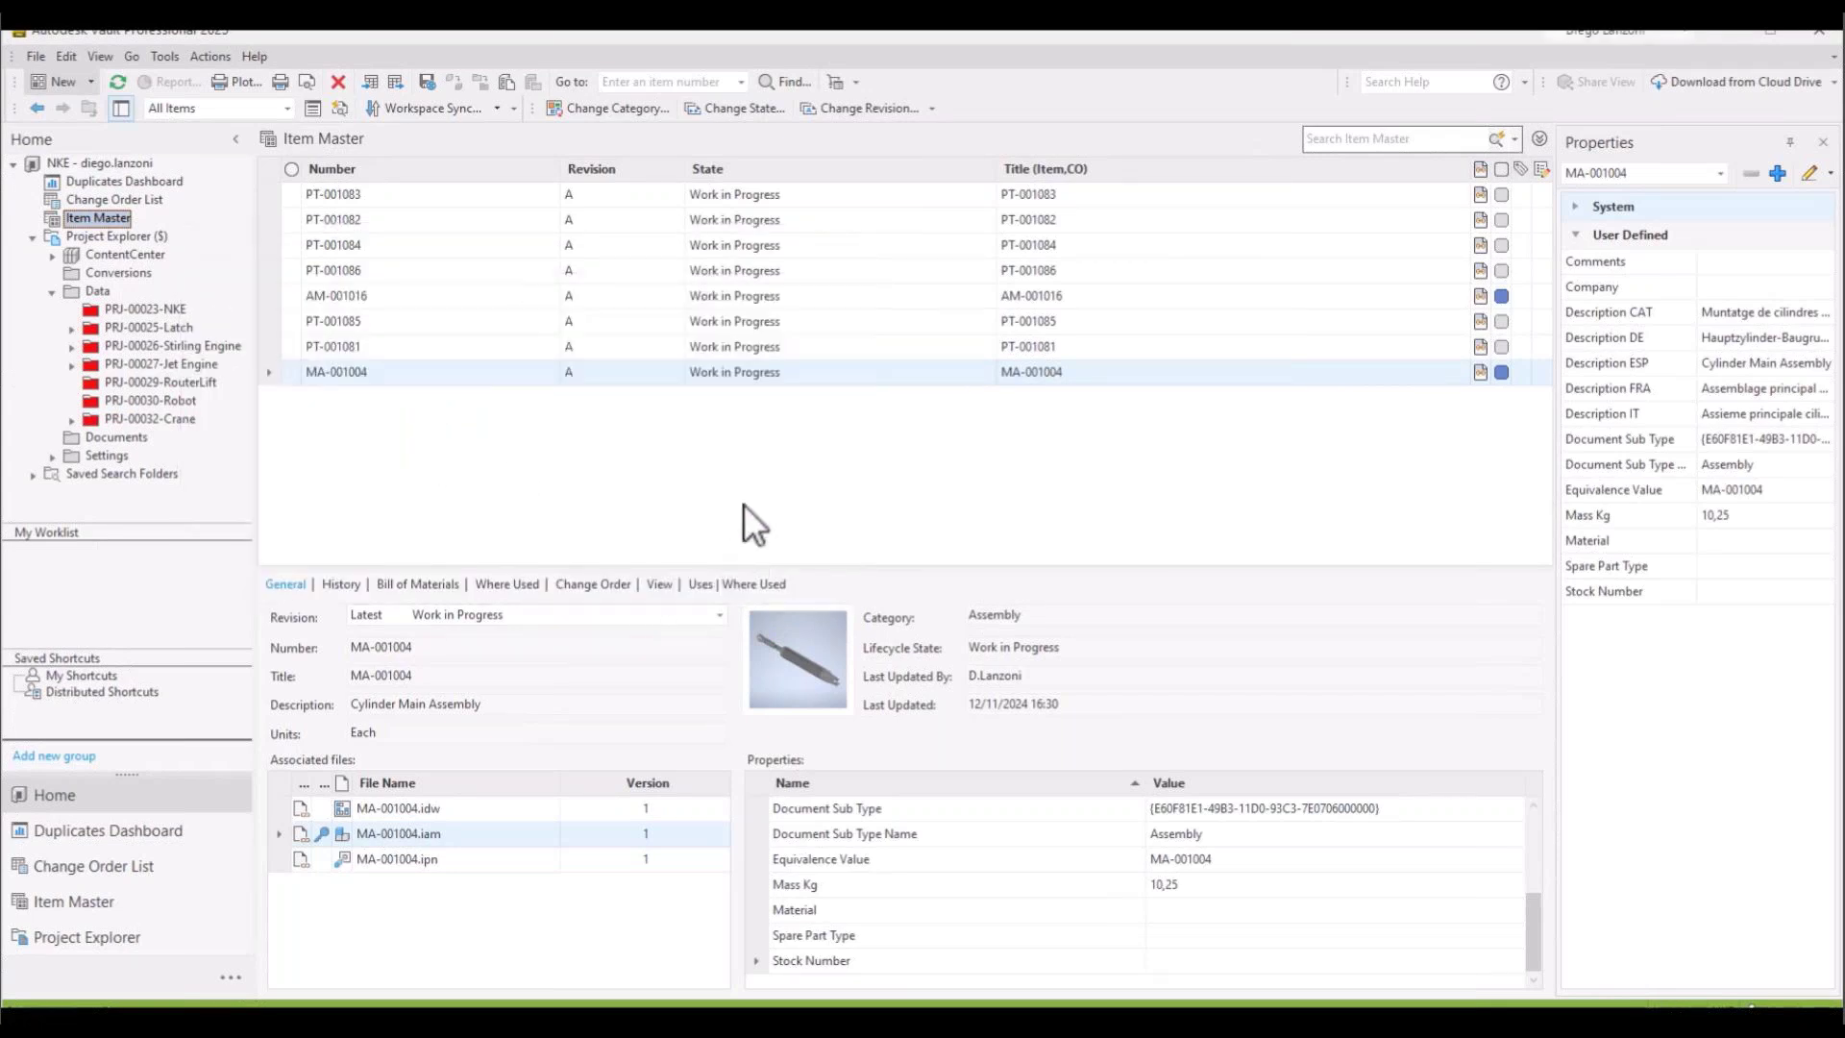
# Edit item MA-001004 and add the existing consumable item CNS-000012 to its bill of materials, searching for "cns".
pyautogui.doubleClick(424, 375)
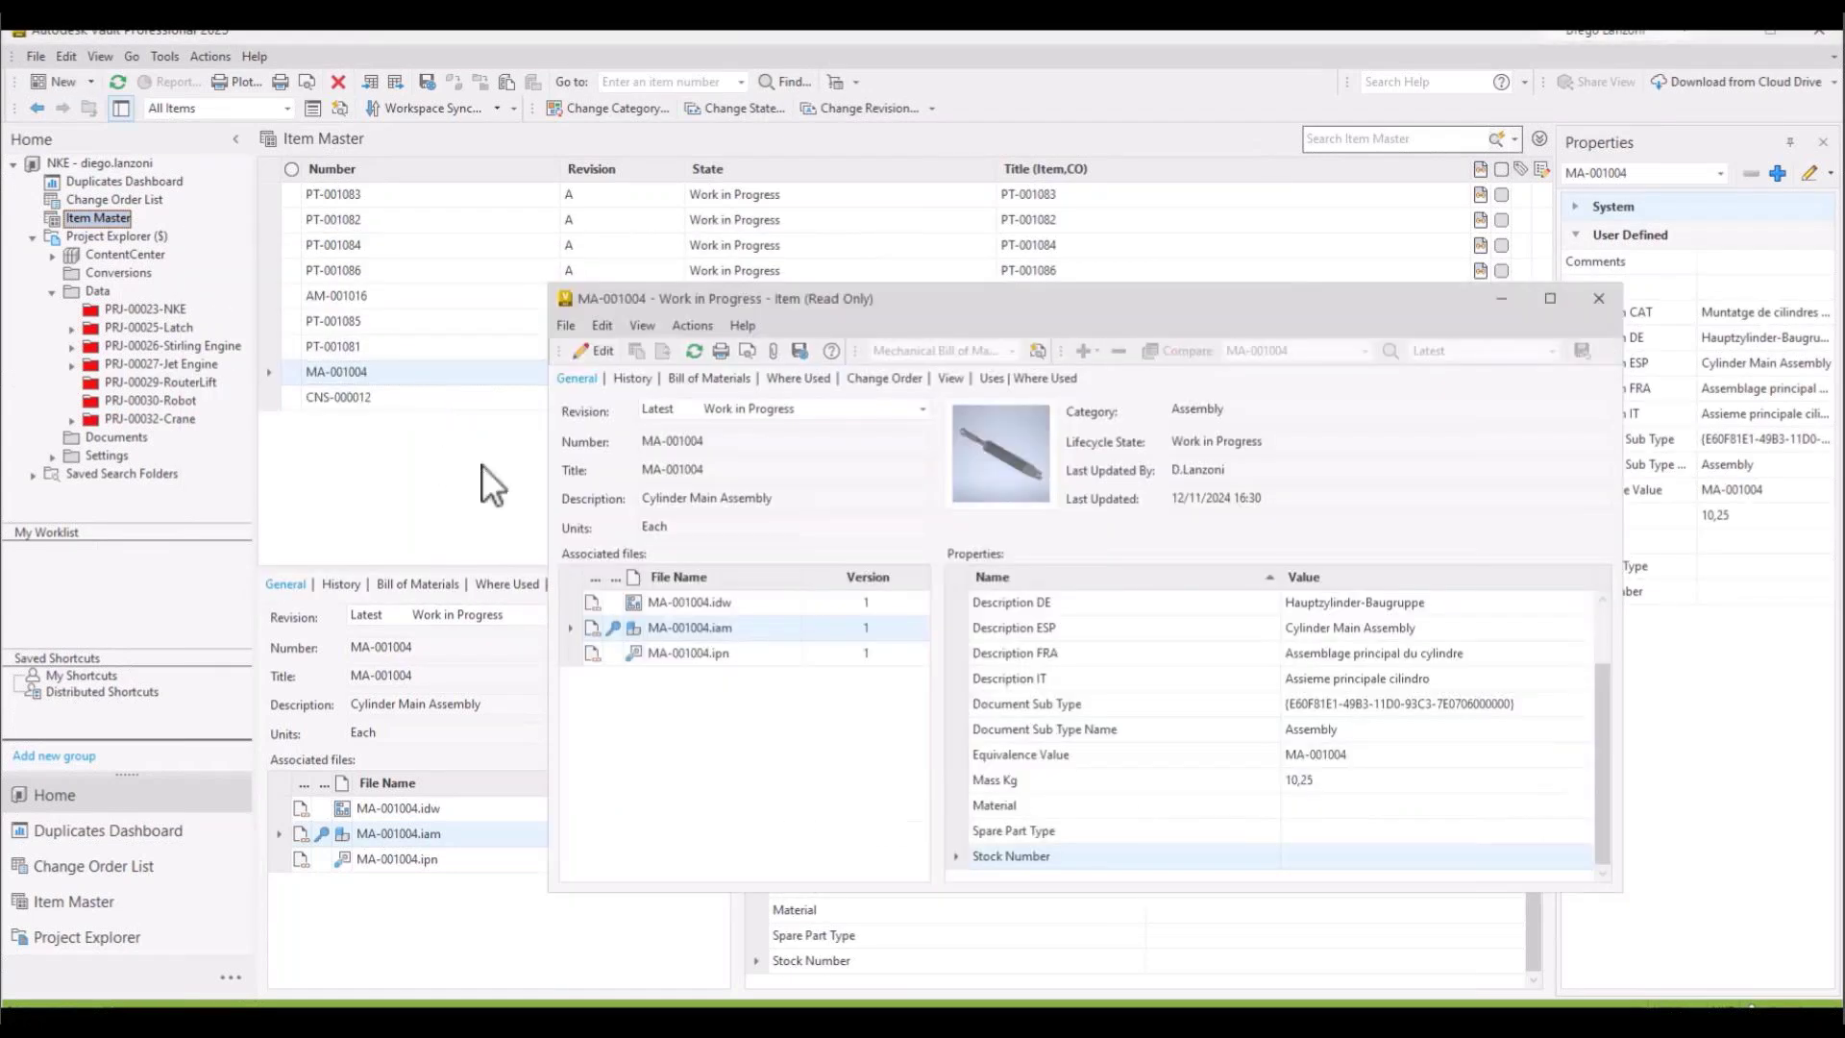
pyautogui.click(591, 351)
pyautogui.click(708, 378)
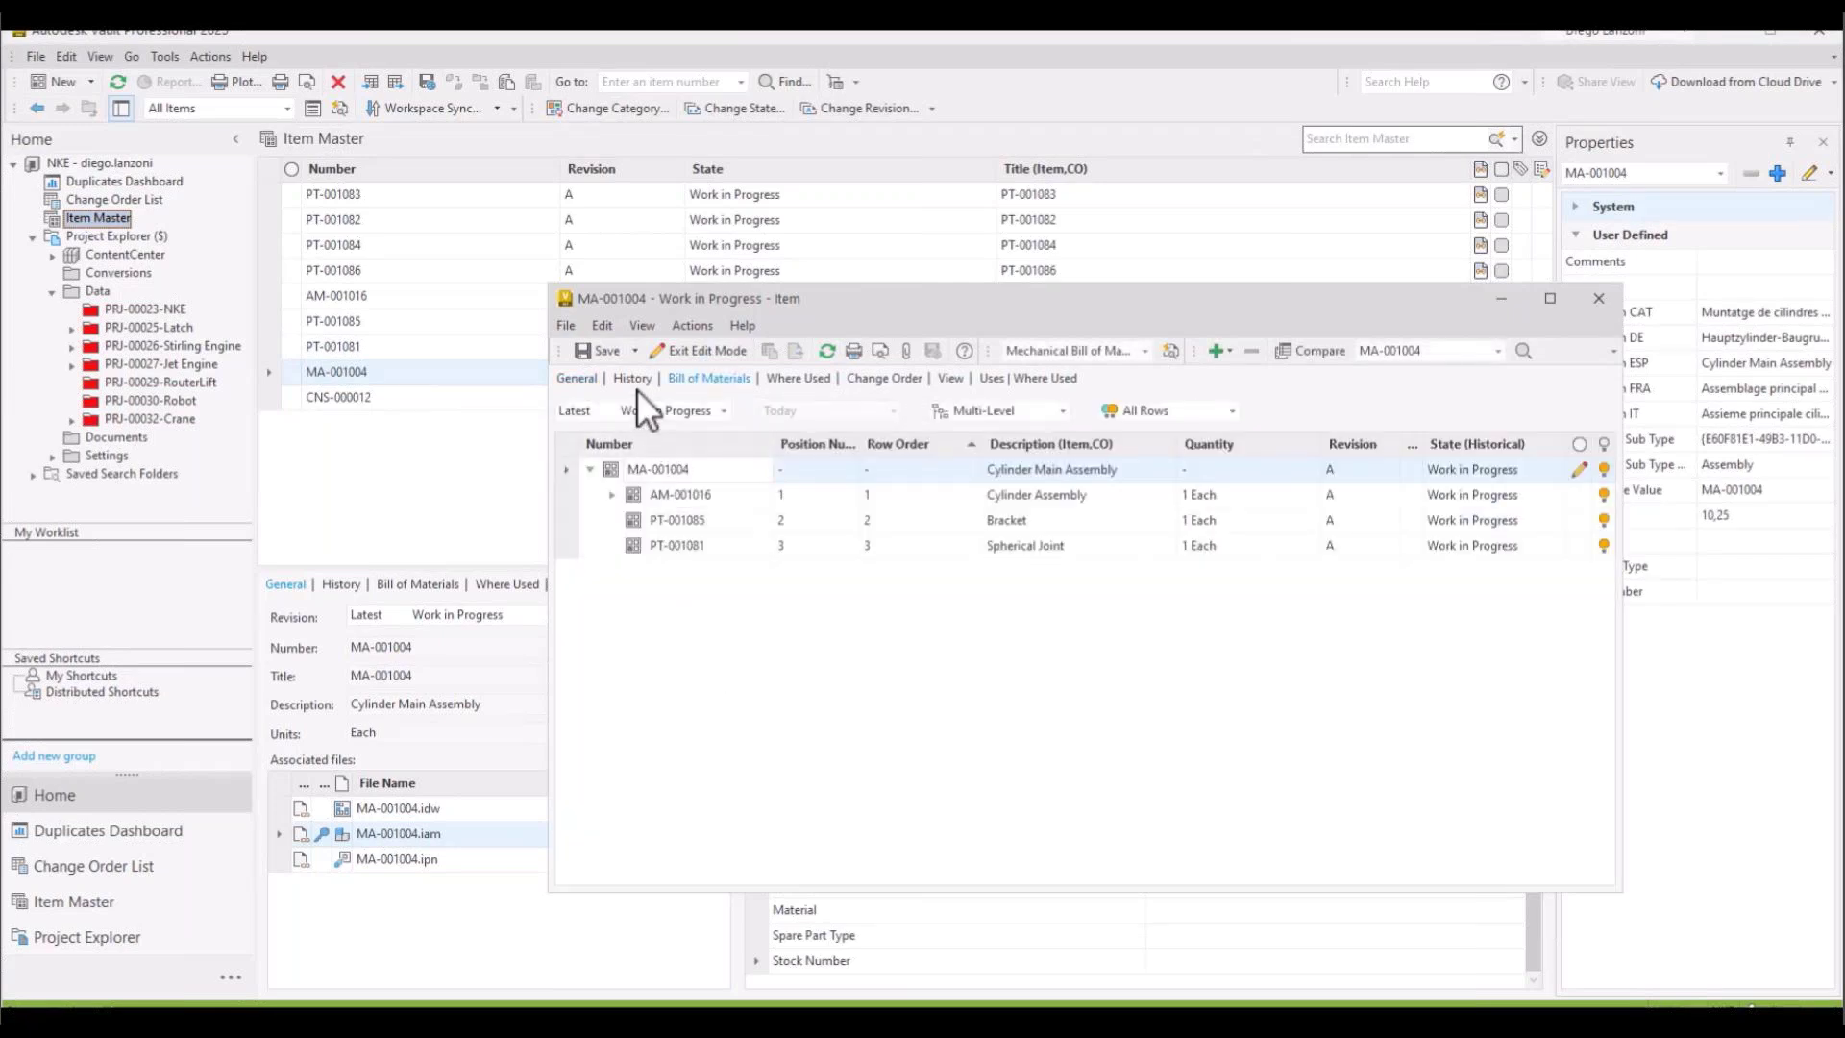
pyautogui.click(1215, 350)
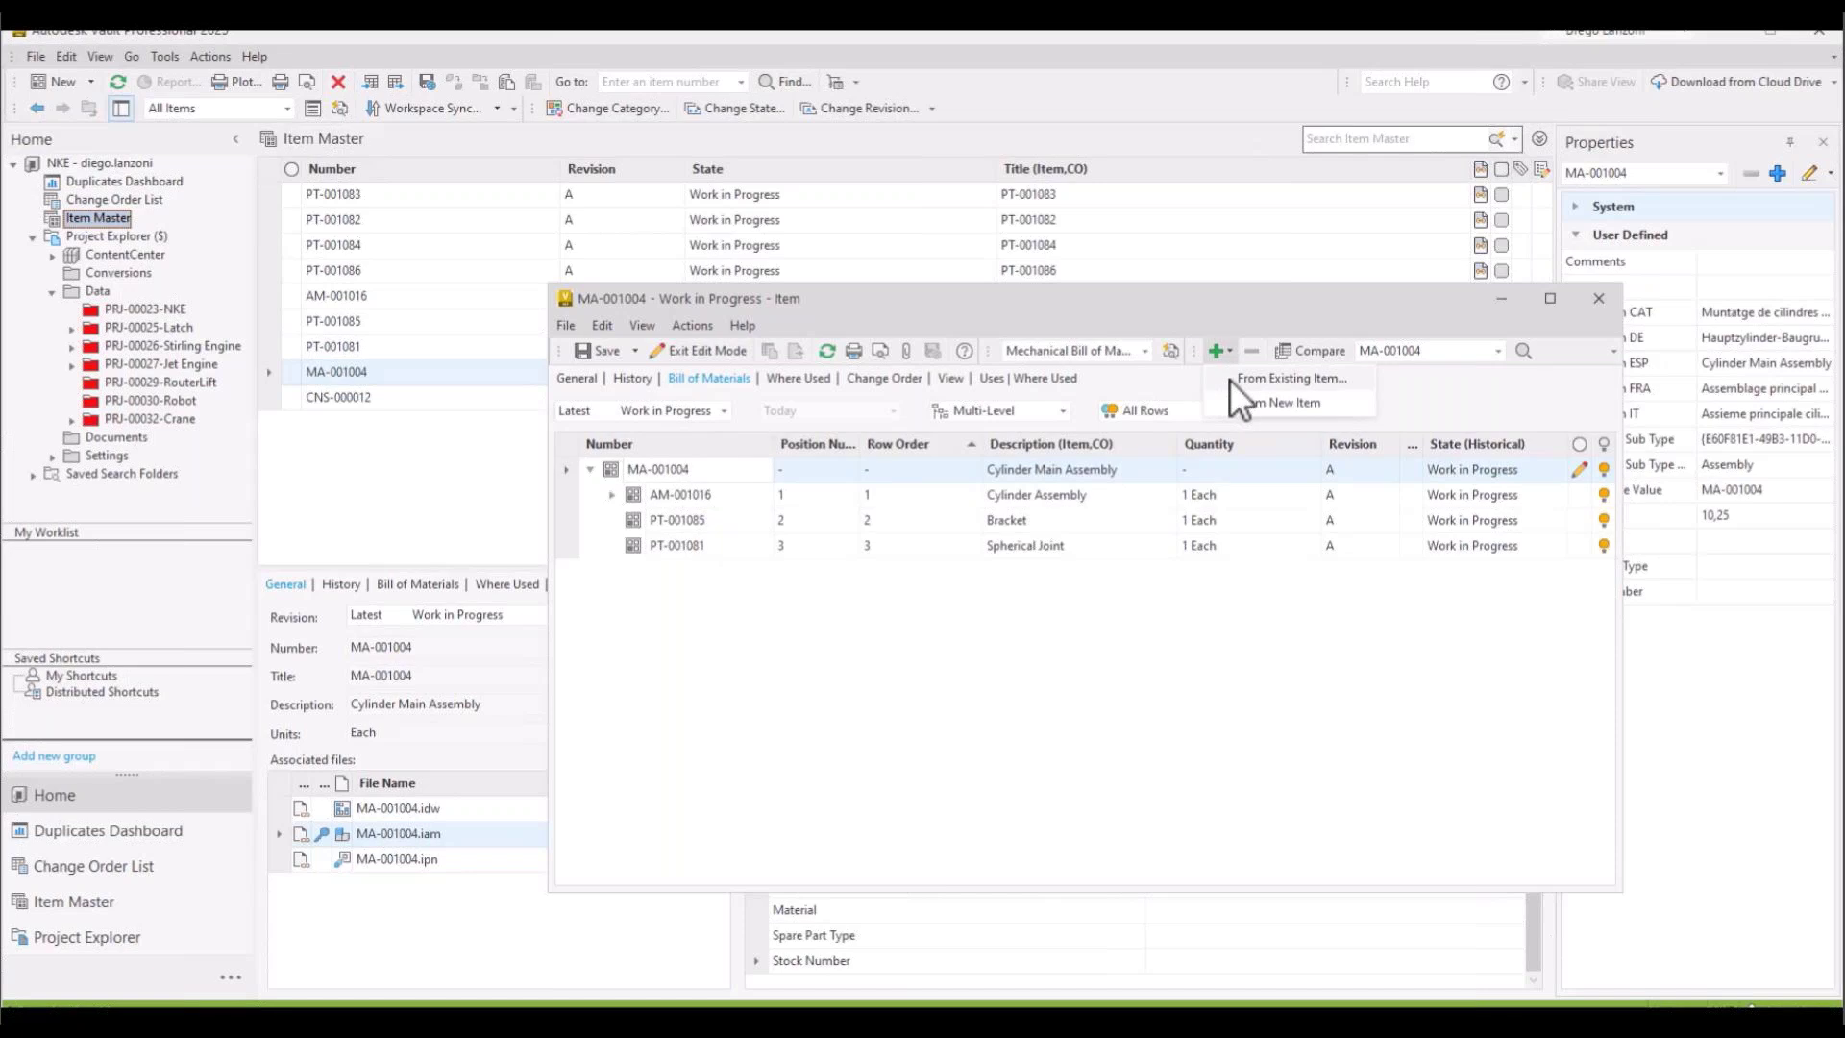
pyautogui.click(1235, 378)
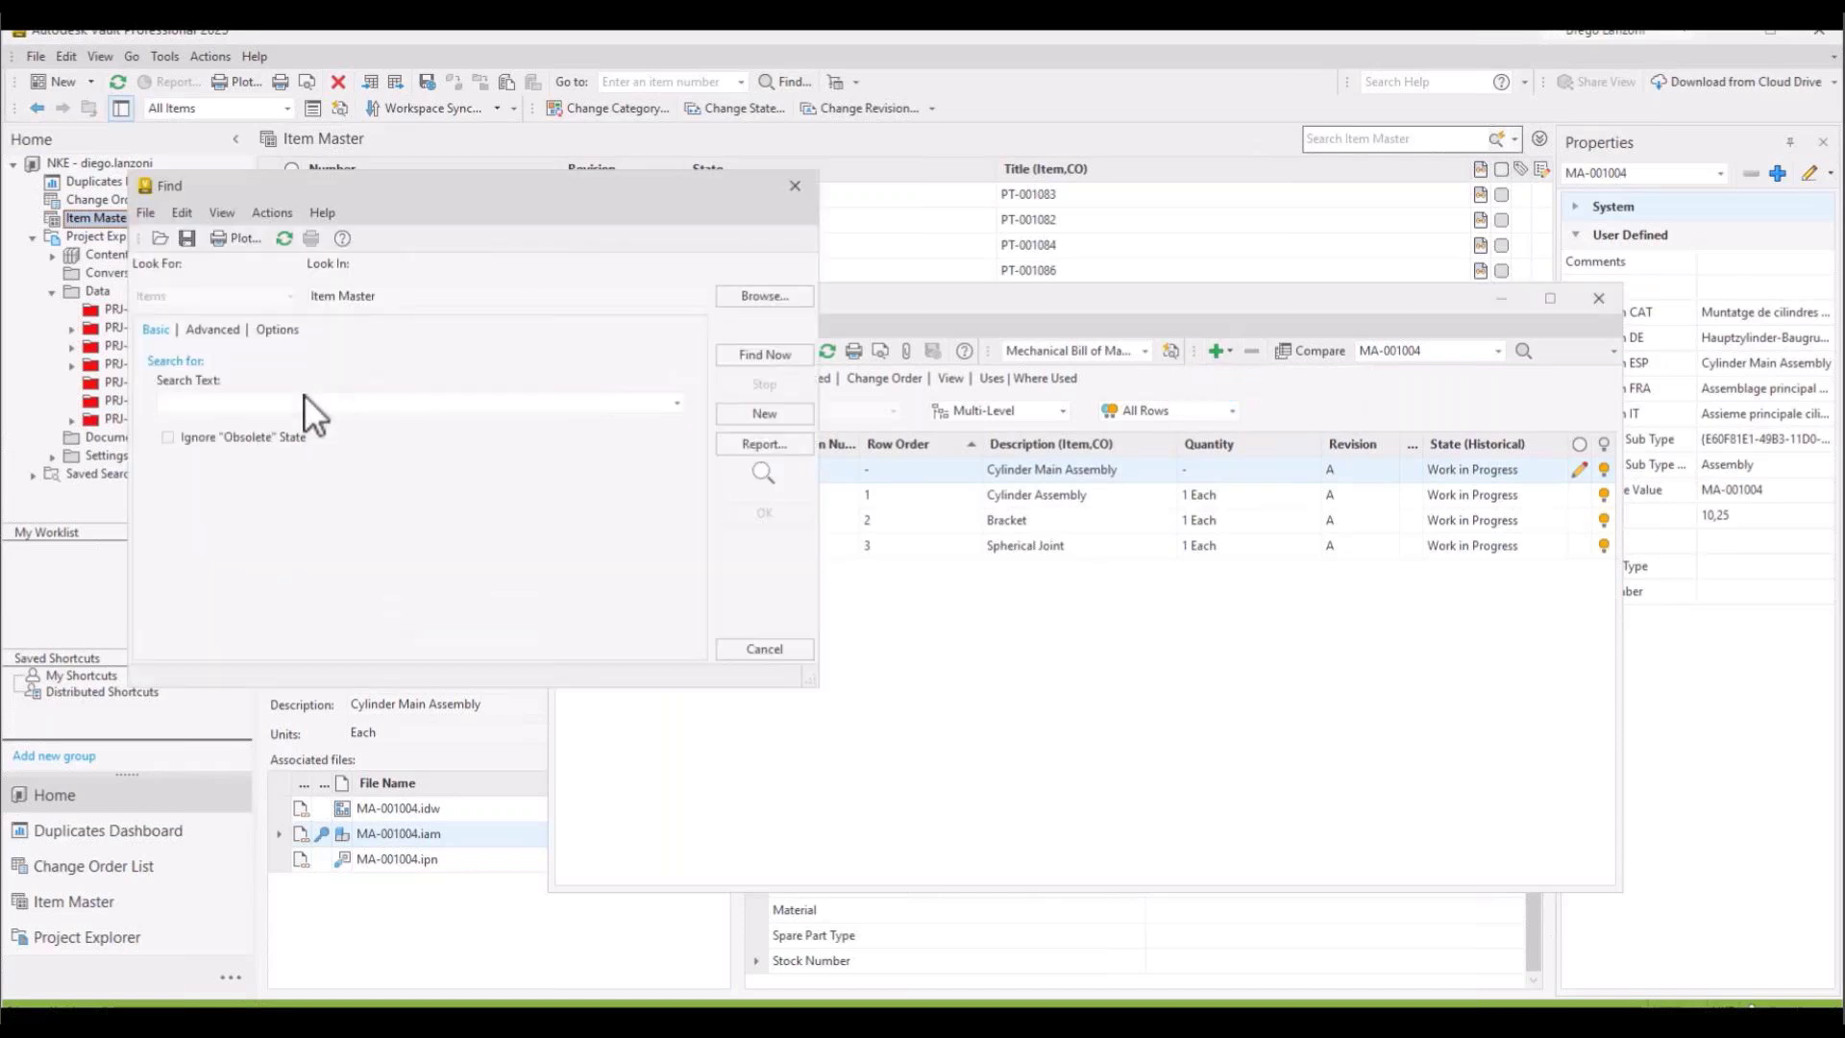
pyautogui.write('cns')
pyautogui.press('Return')
pyautogui.click(224, 599)
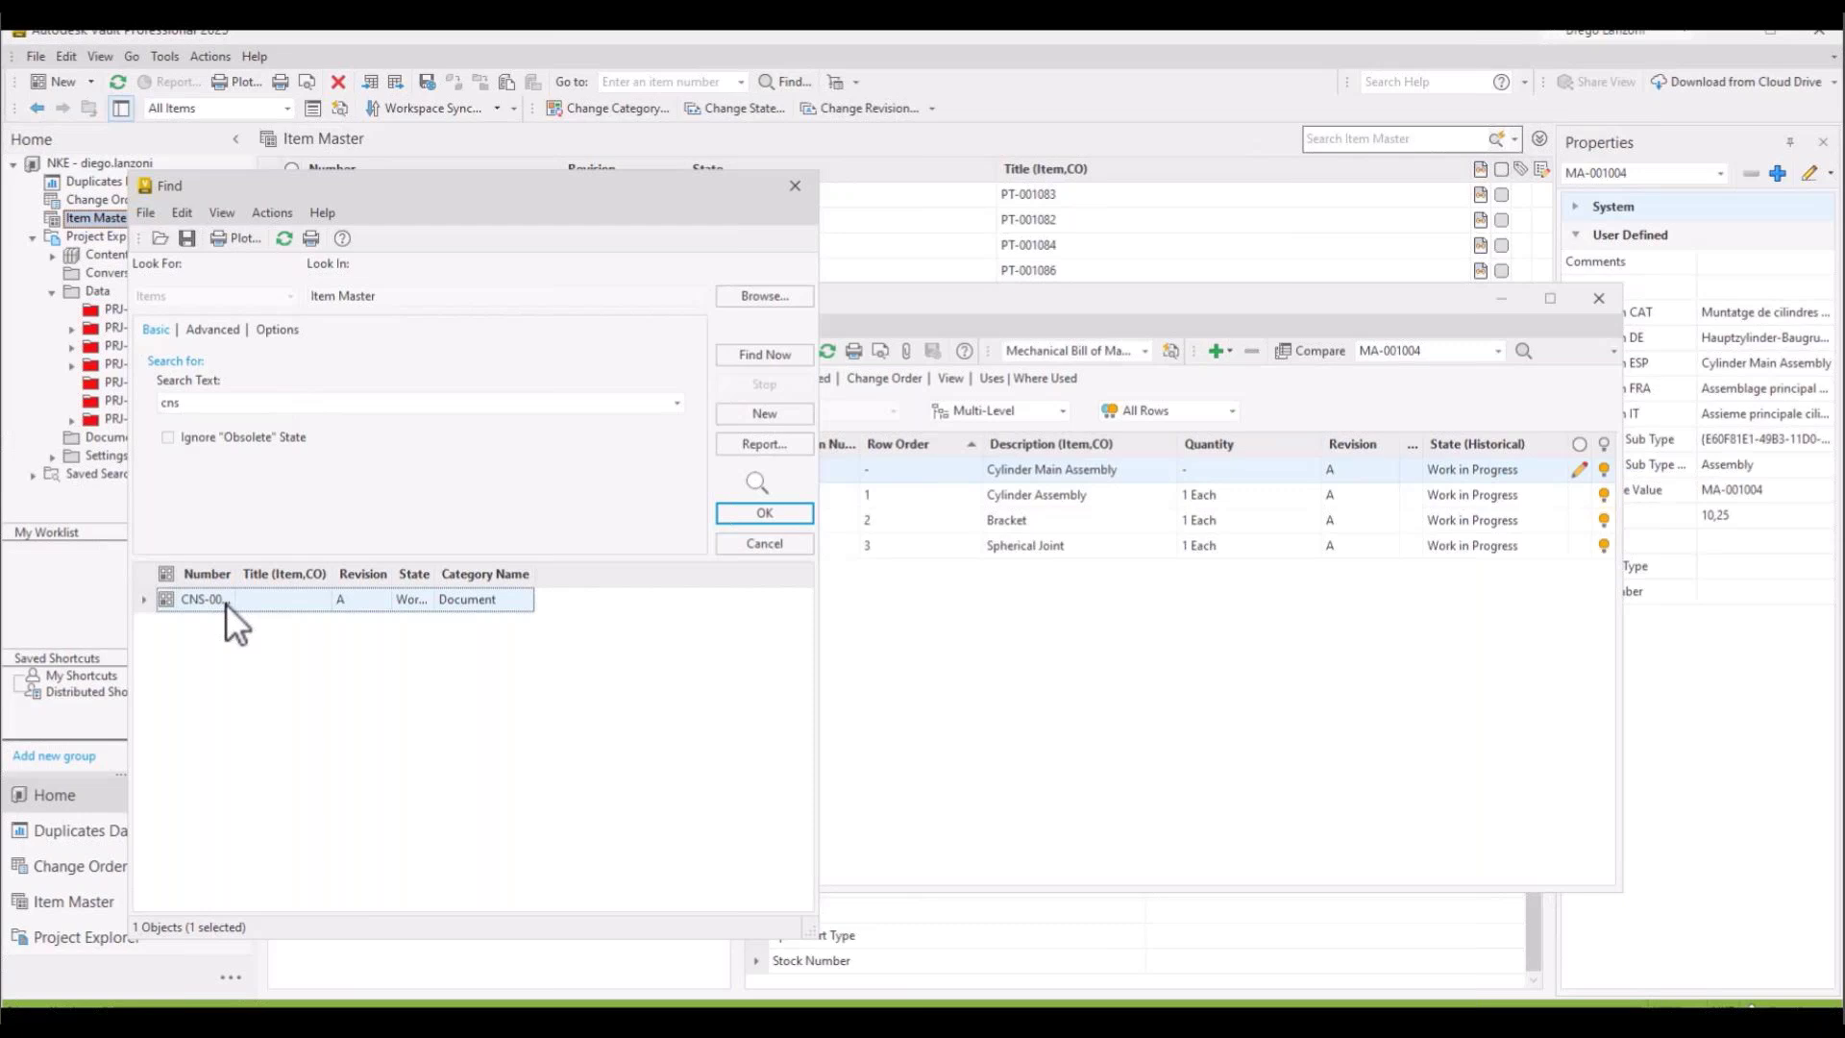
pyautogui.click(765, 513)
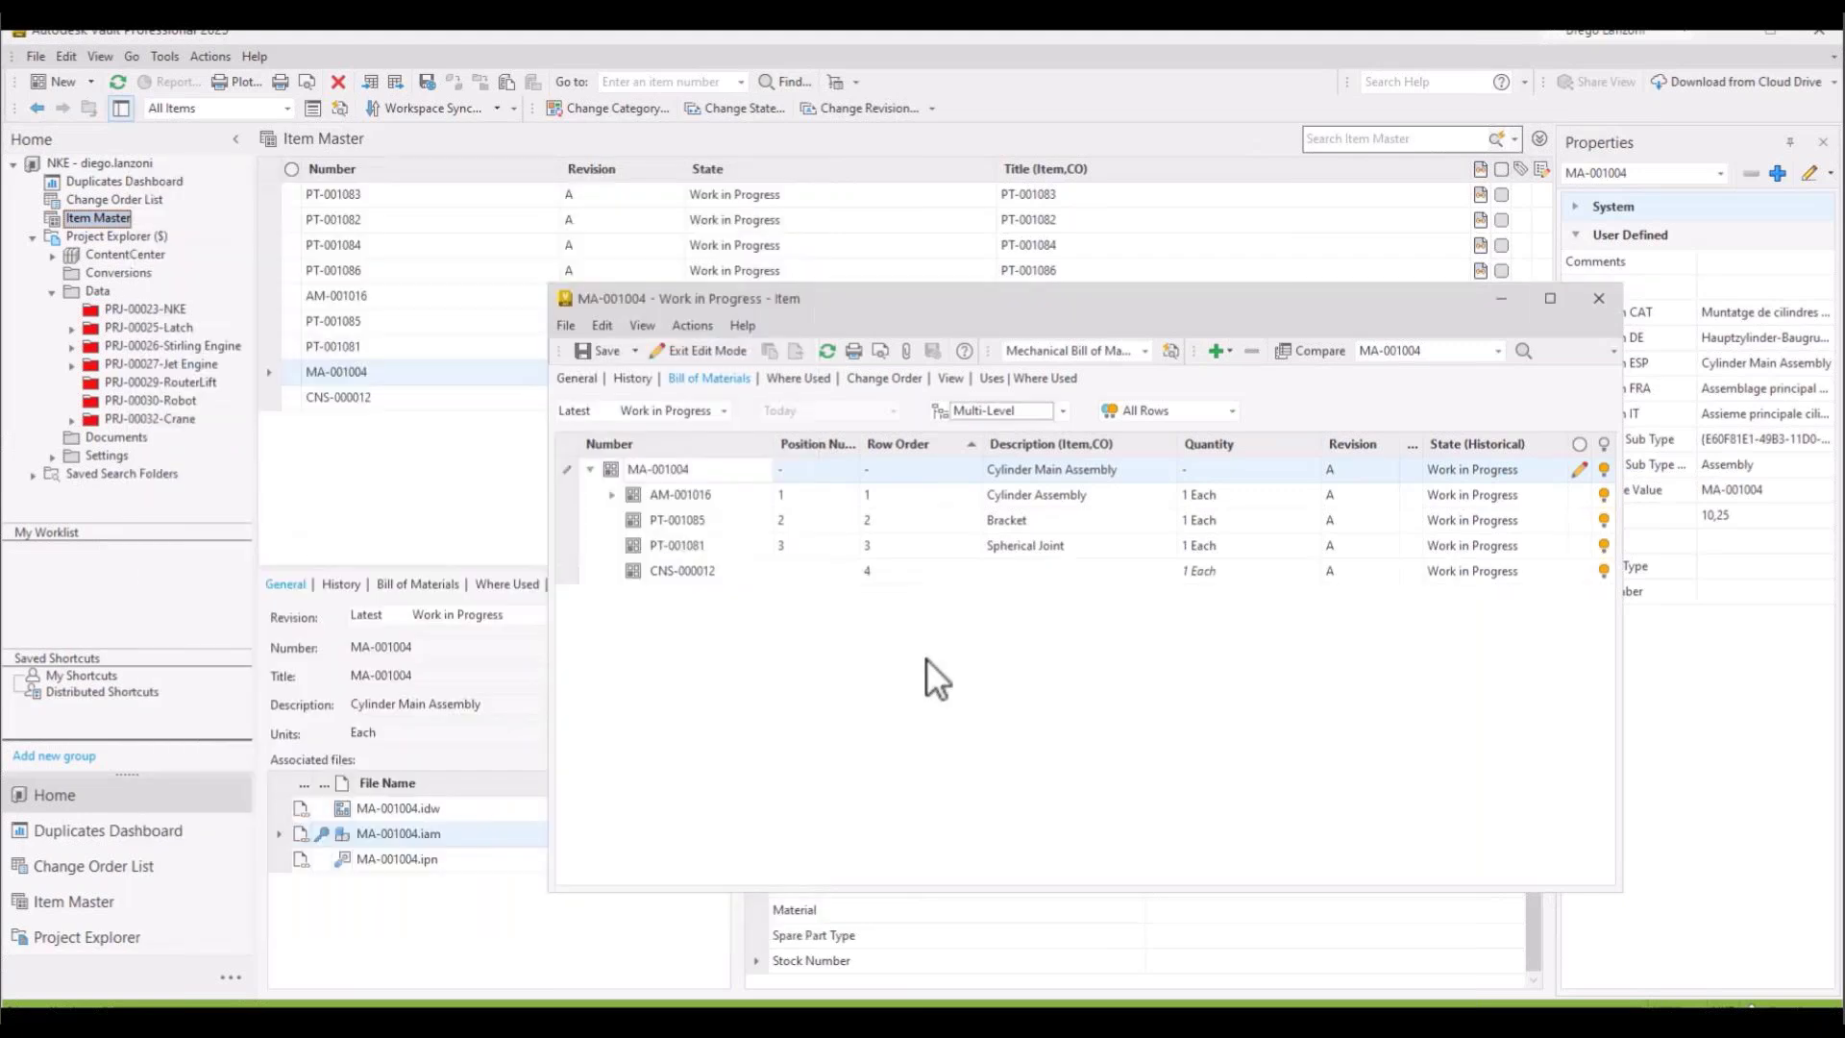
# Save the MA-001004 item with its added consumable row and close the item window.
pyautogui.click(1068, 579)
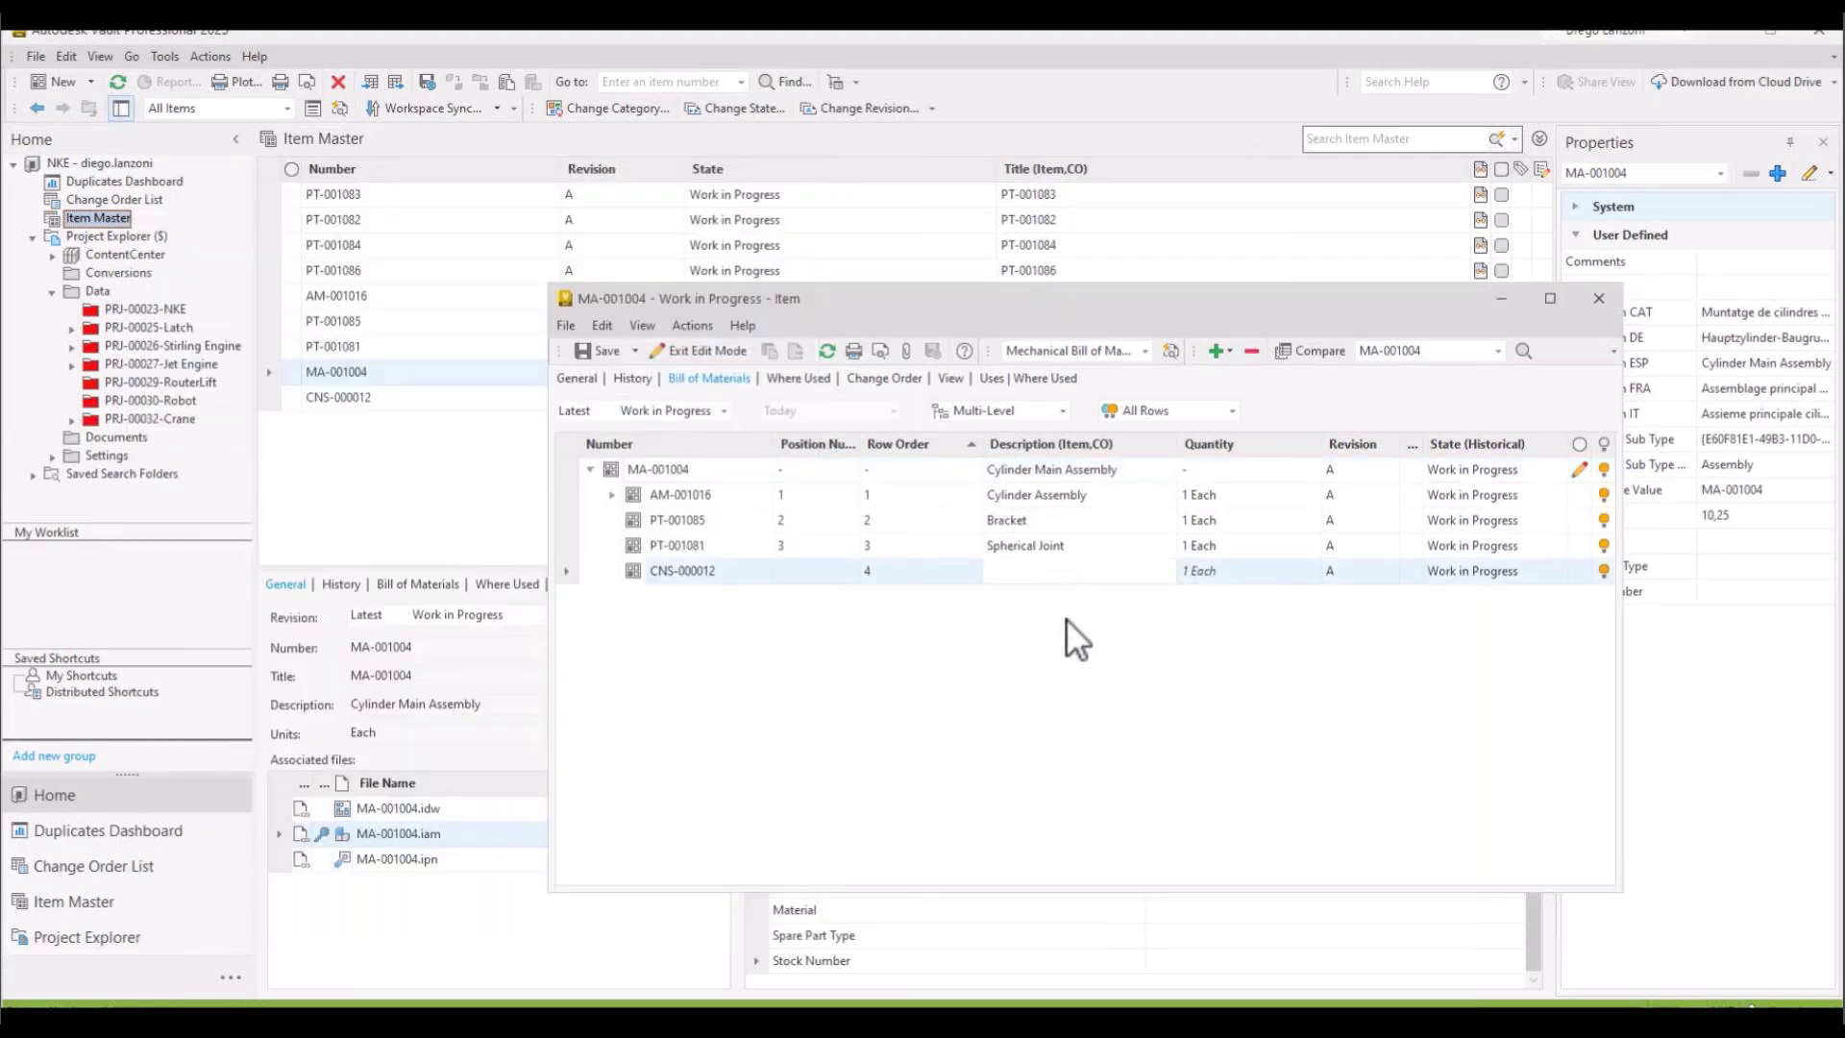
pyautogui.click(603, 350)
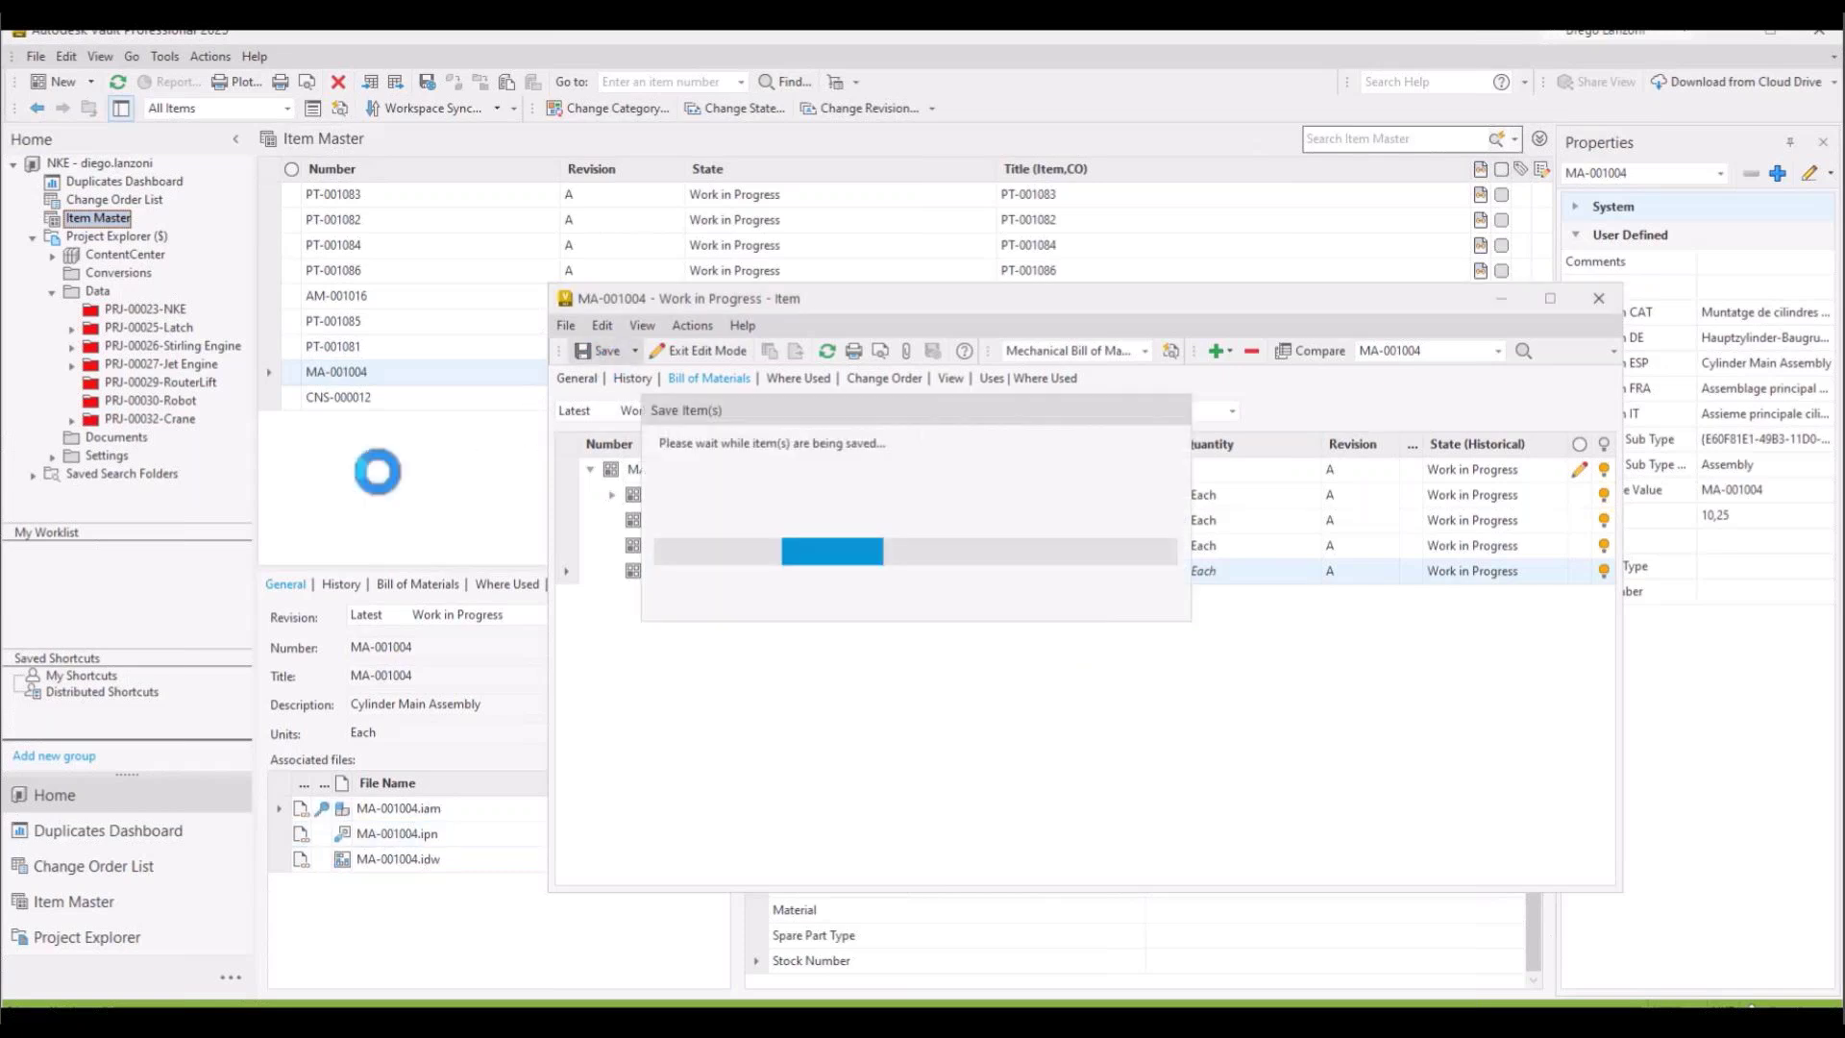
pyautogui.click(1598, 299)
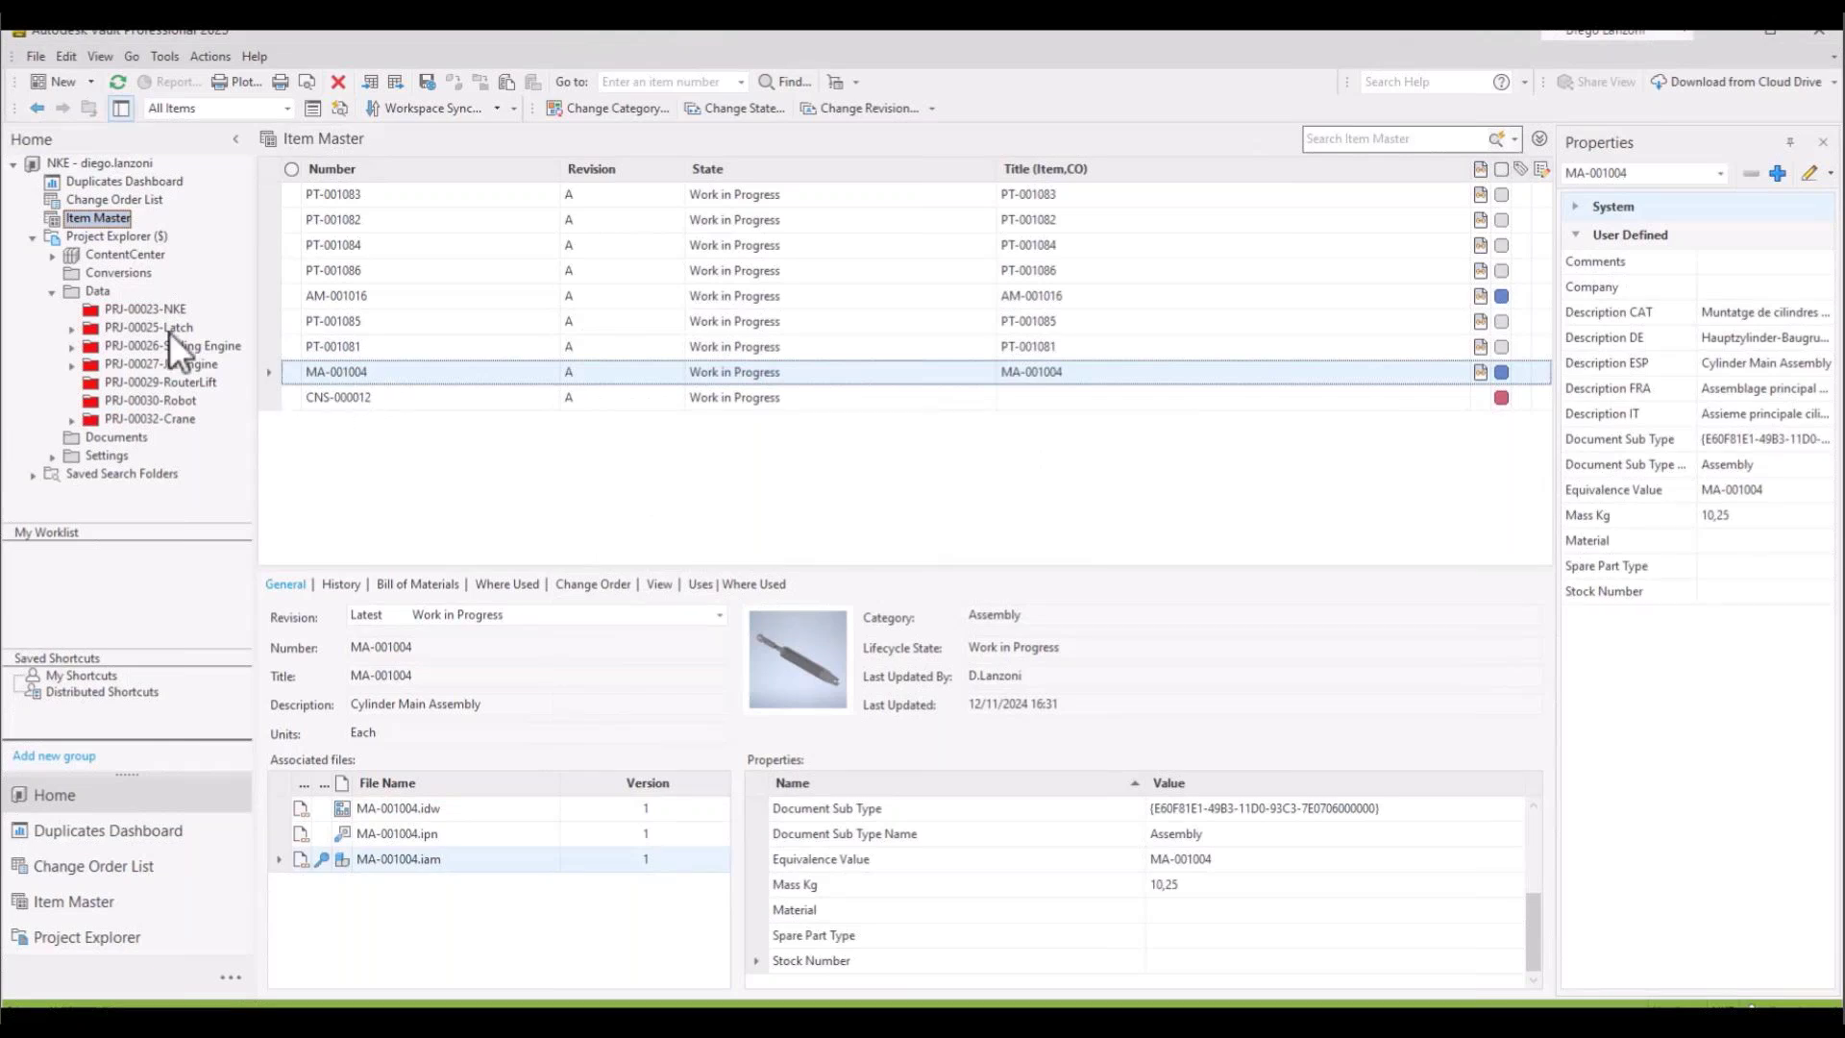
pyautogui.doubleClick(341, 372)
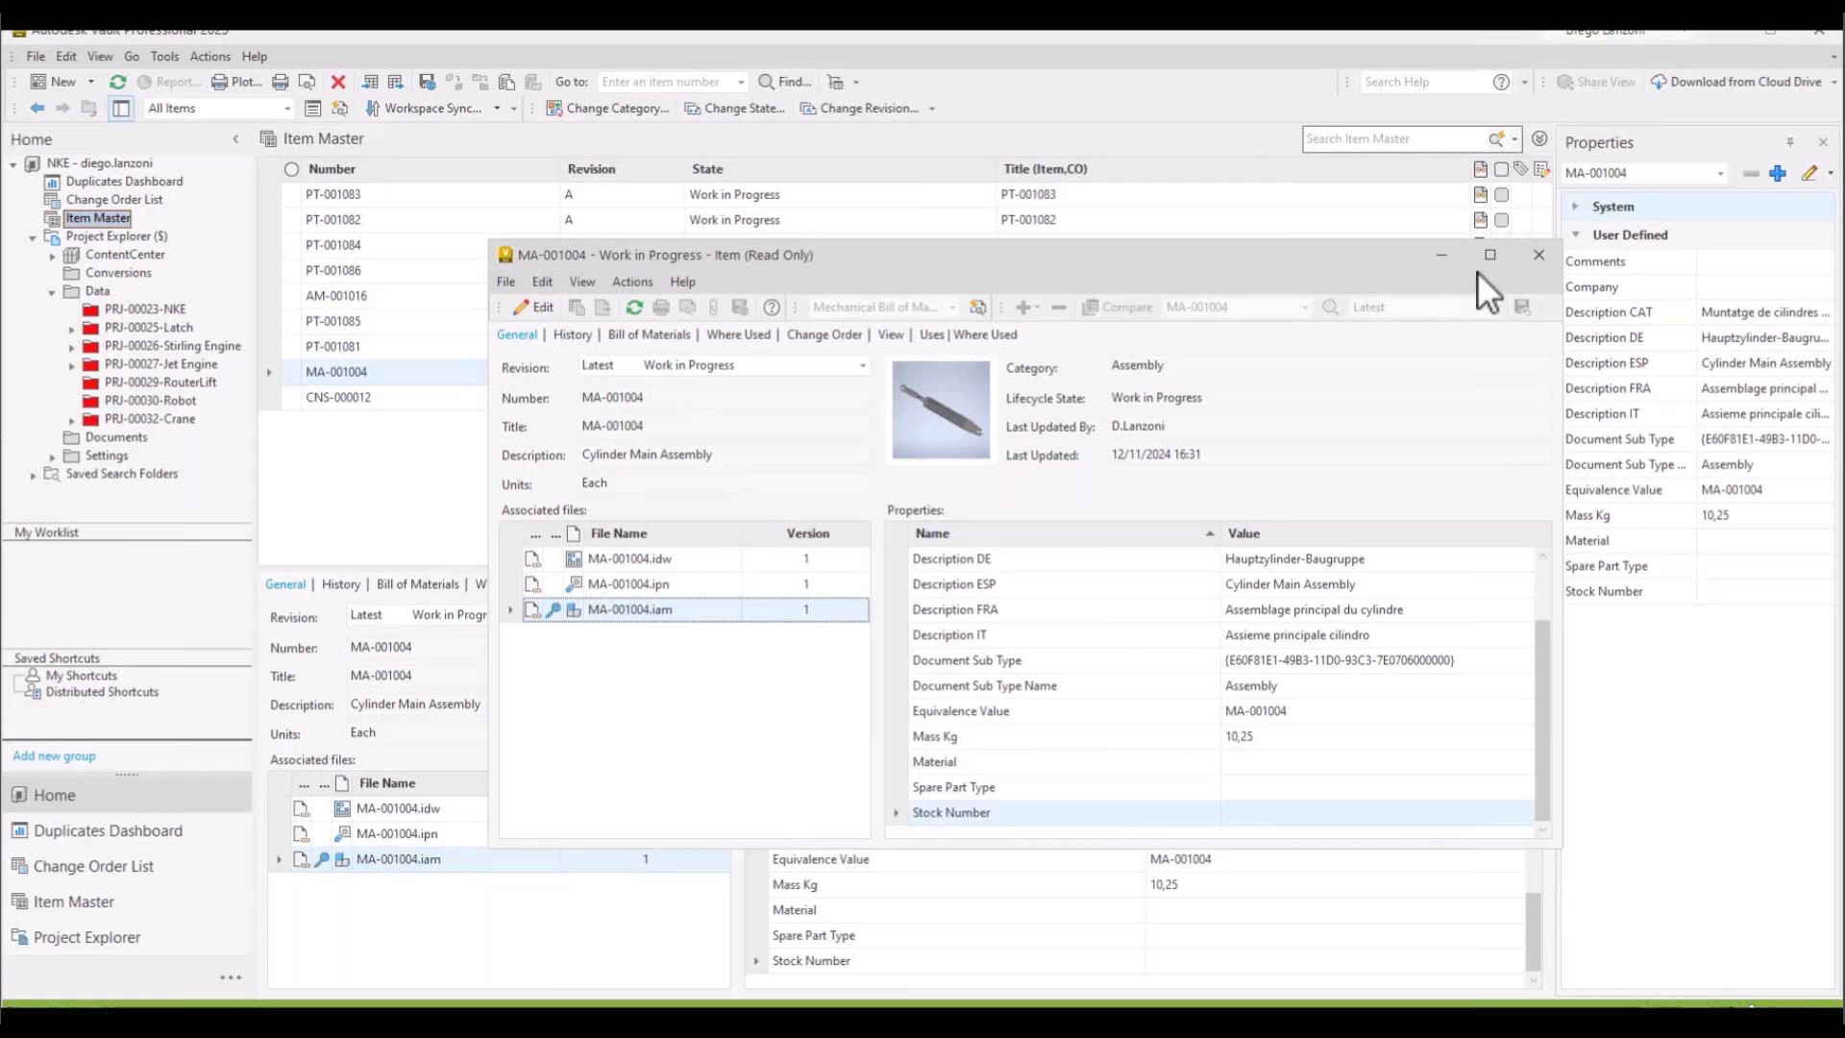
pyautogui.click(1539, 254)
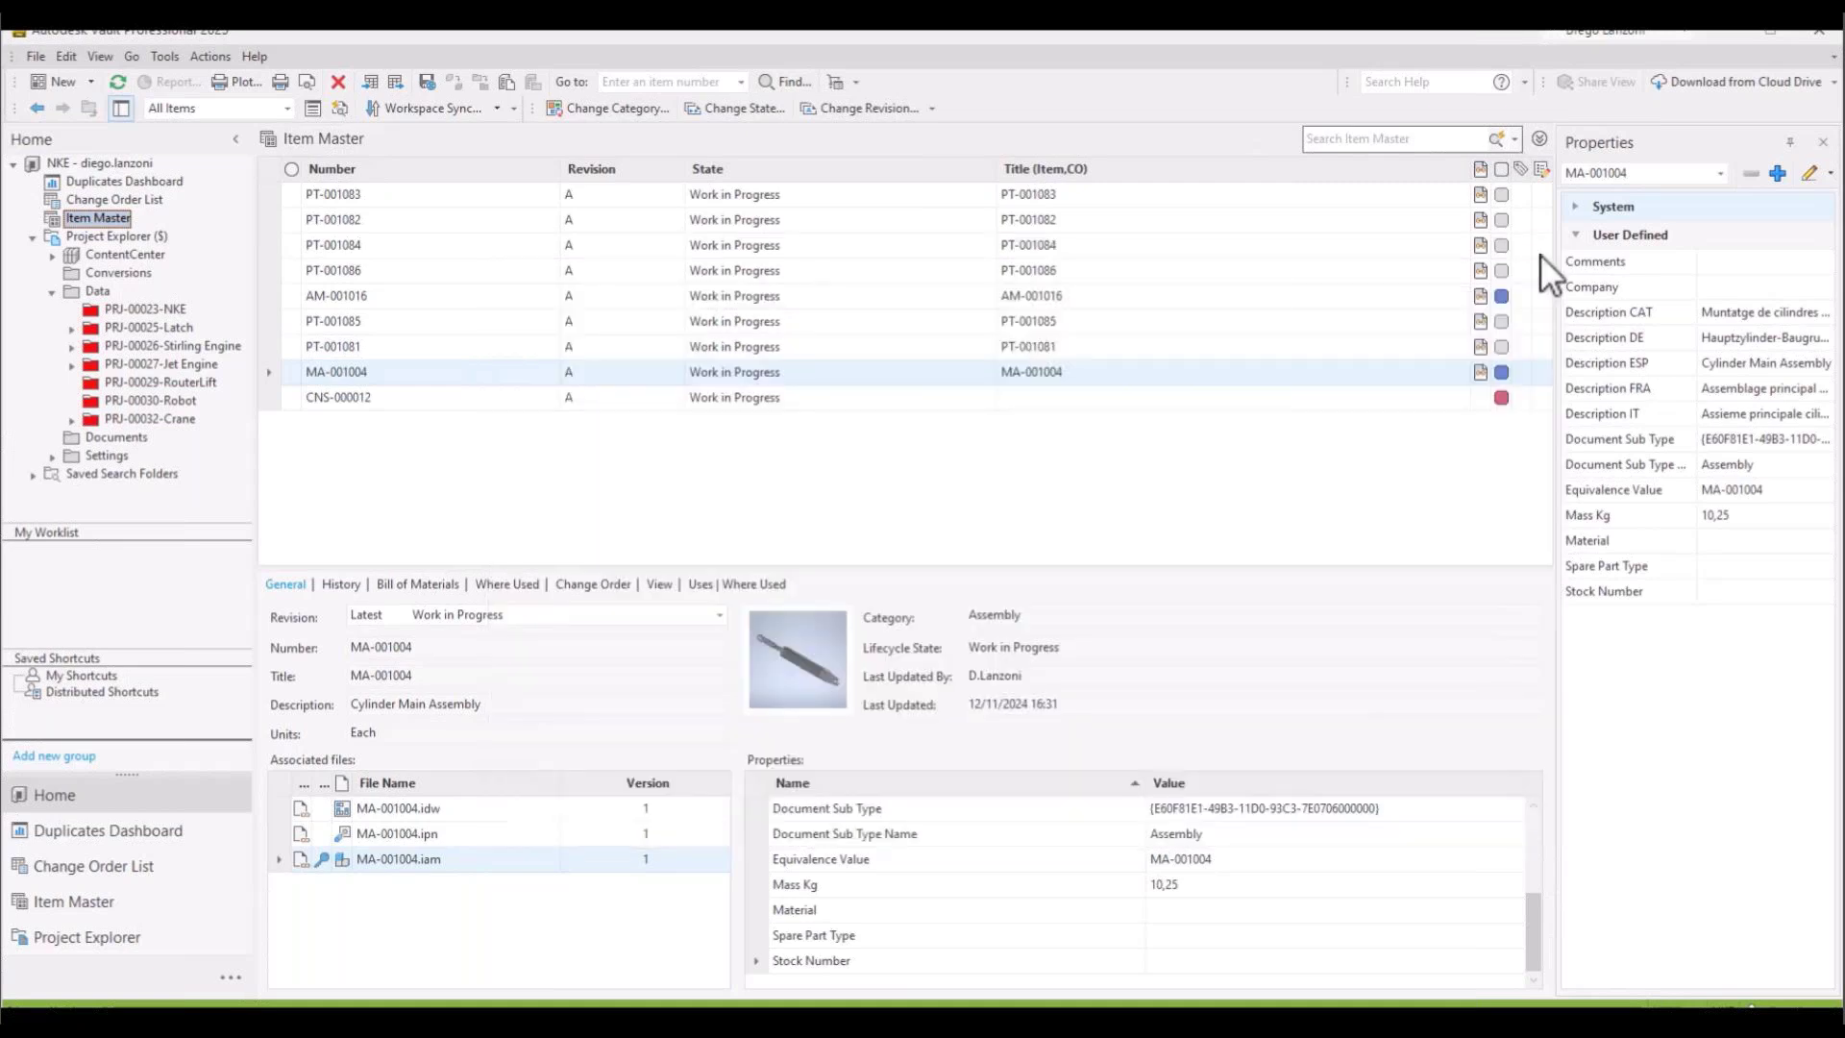
pyautogui.click(135, 323)
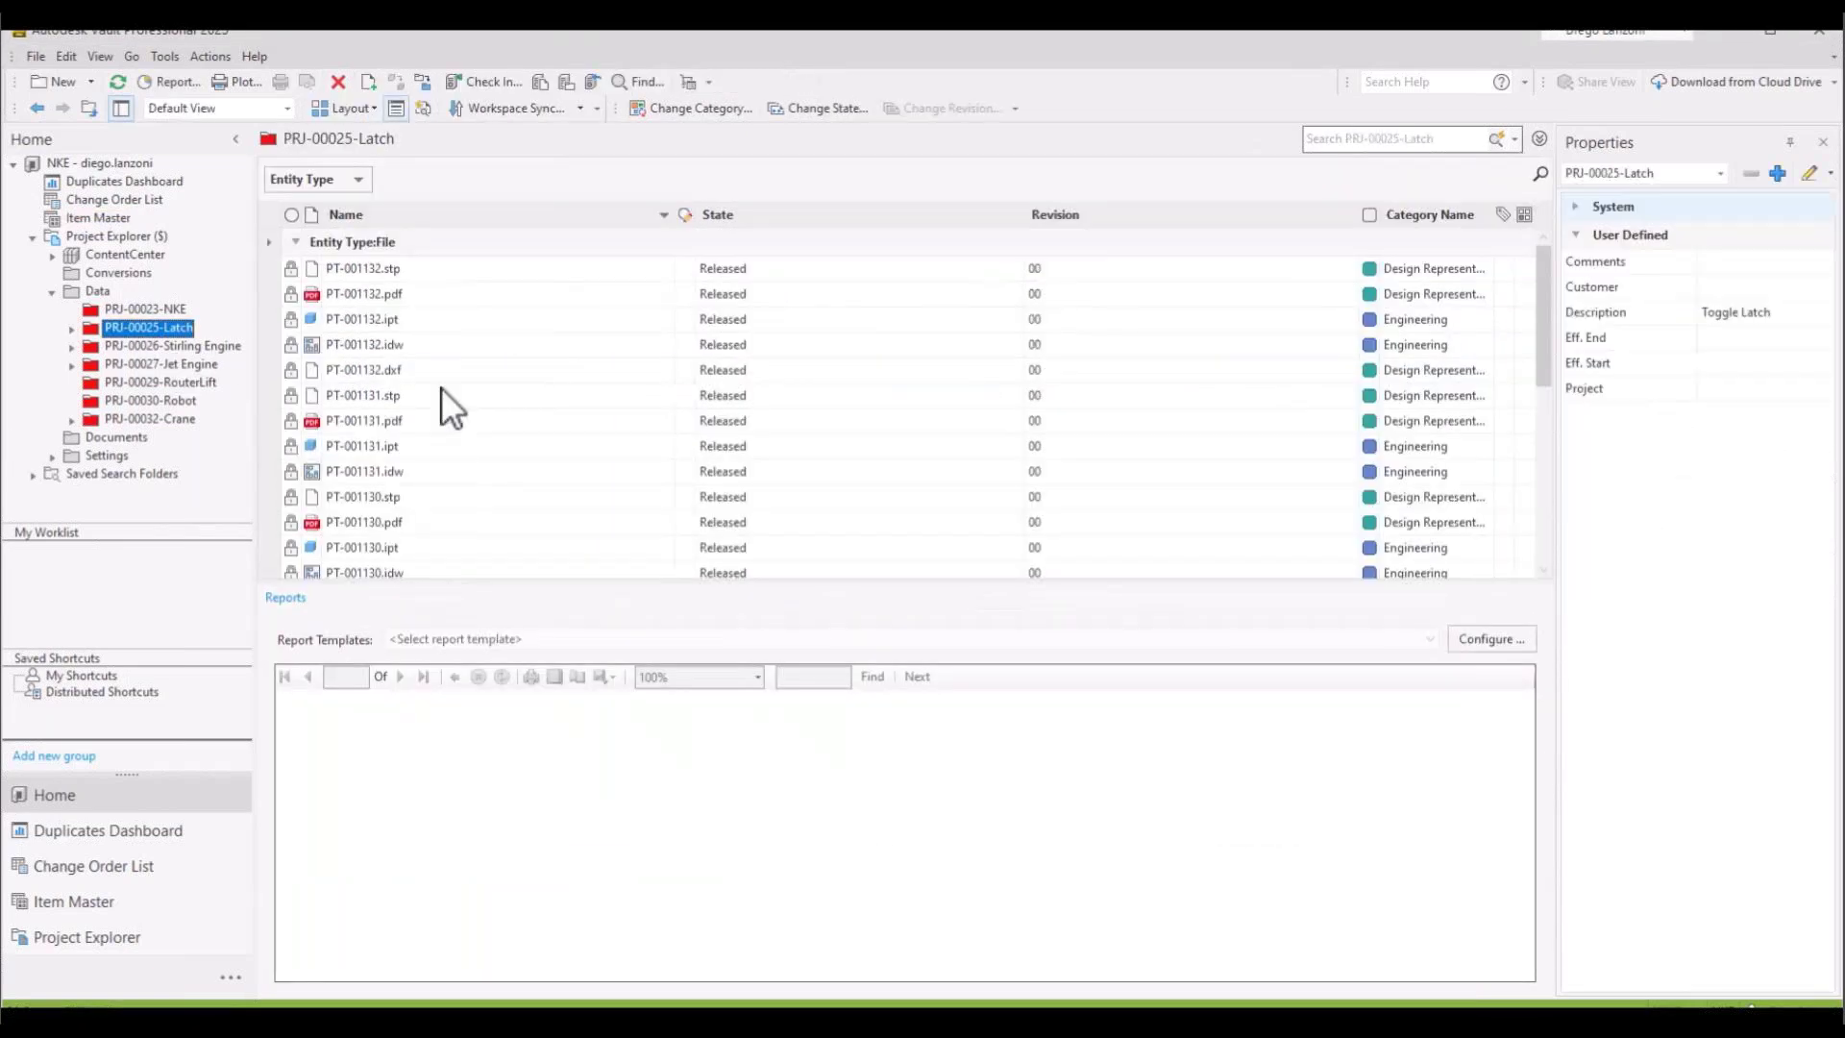
# Change the lifecycle state of MA-001004.iam in the PRJ-00023-NKE folder to Released, together with its related files.
pyautogui.click(153, 308)
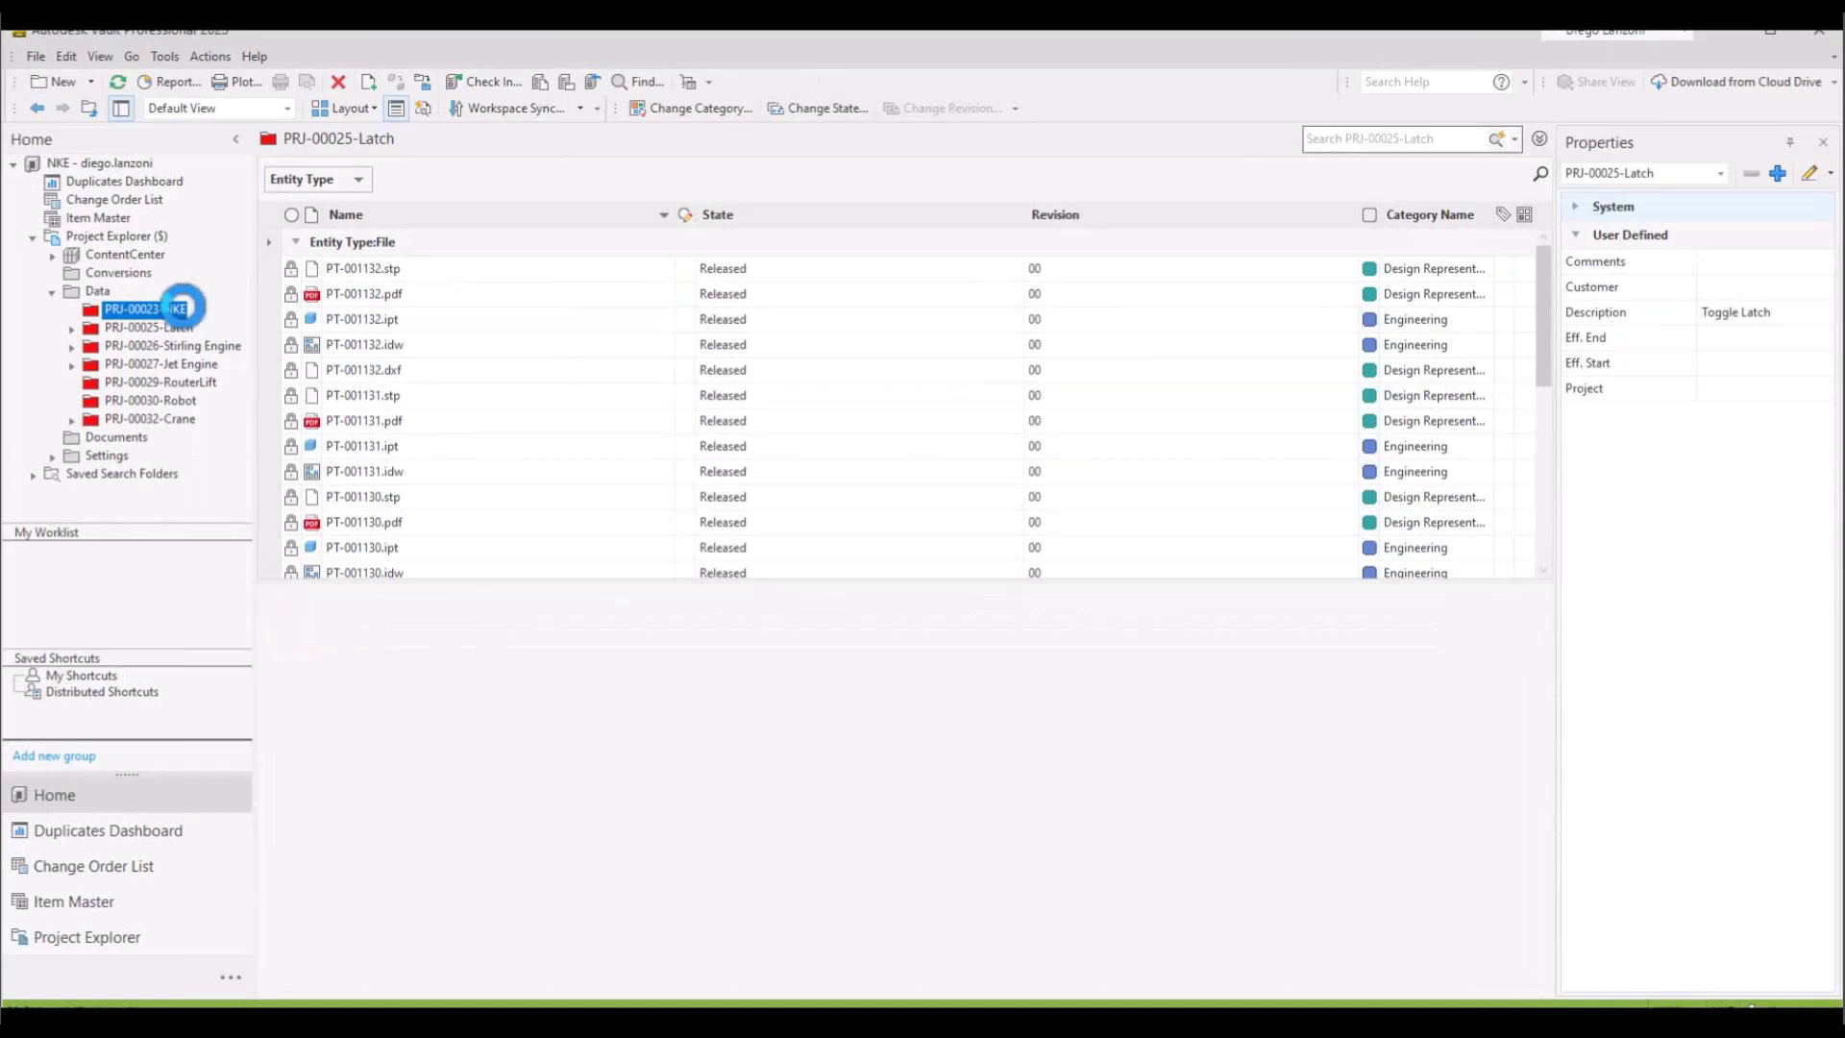
pyautogui.scroll(-5, 413, 437)
pyautogui.scroll(-1, 417, 545)
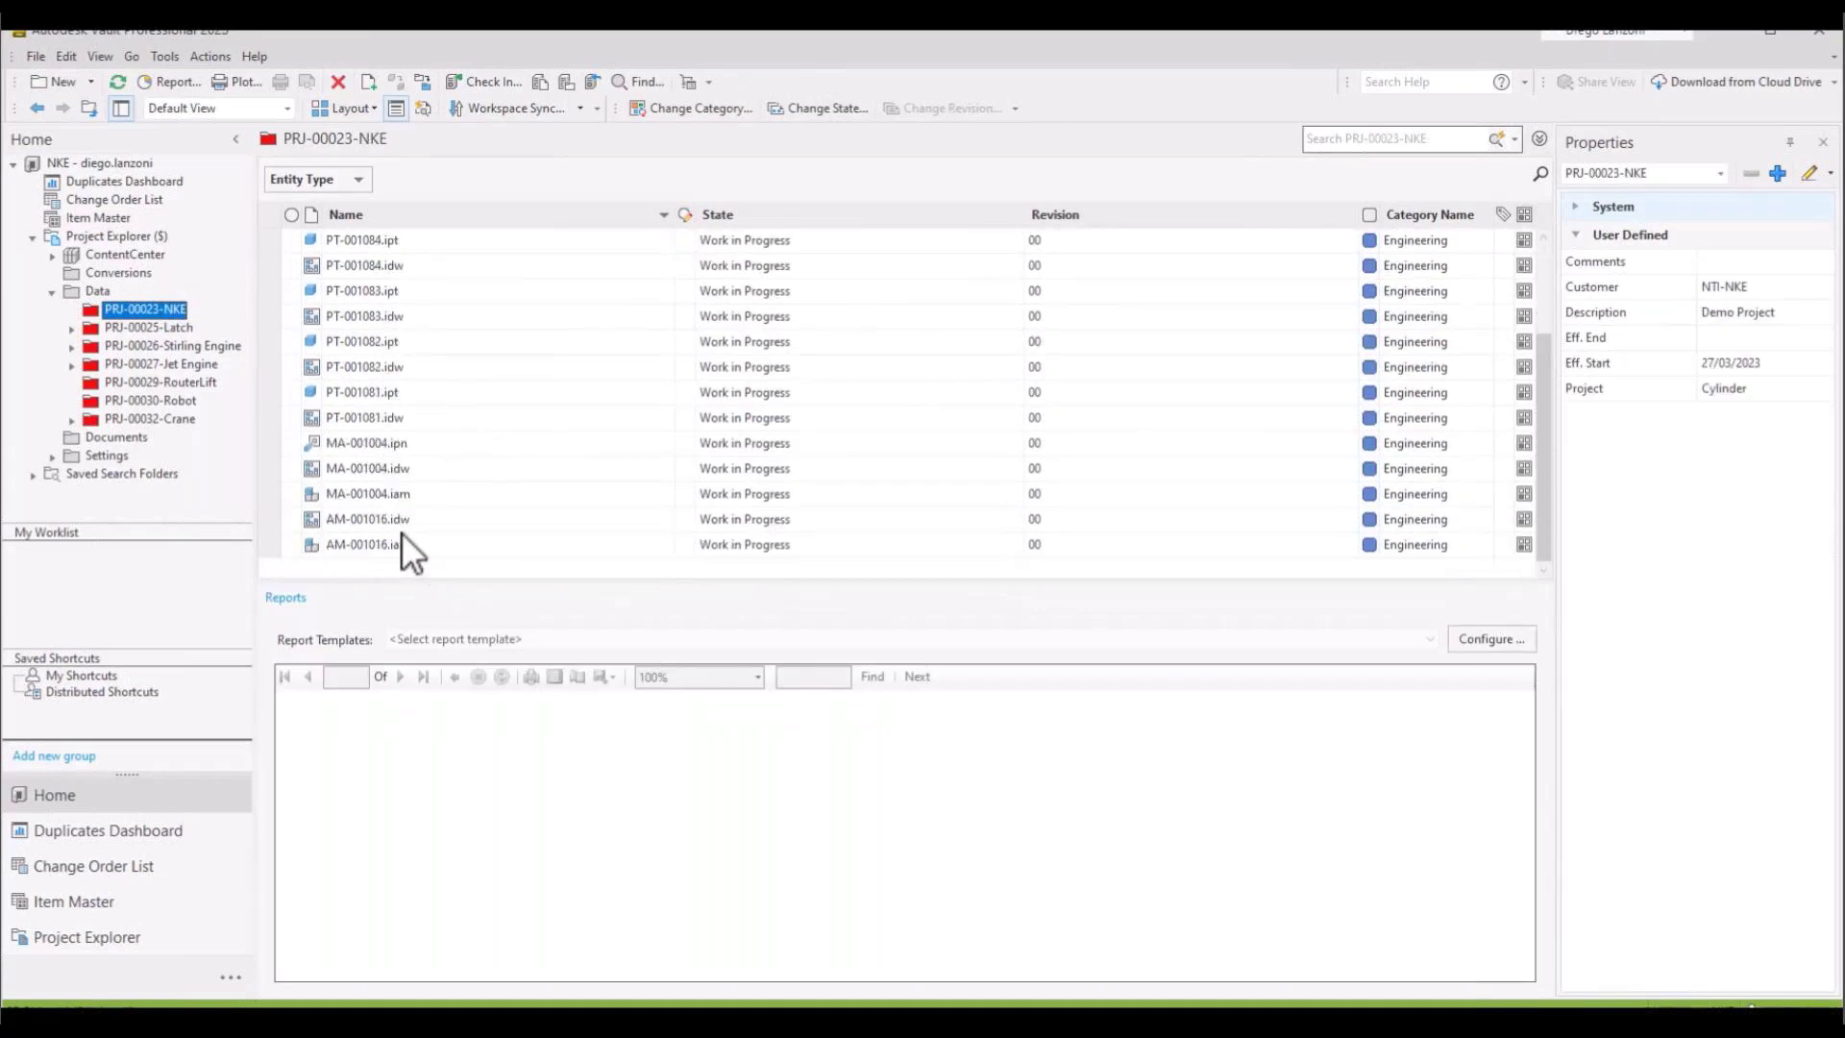
pyautogui.click(372, 494)
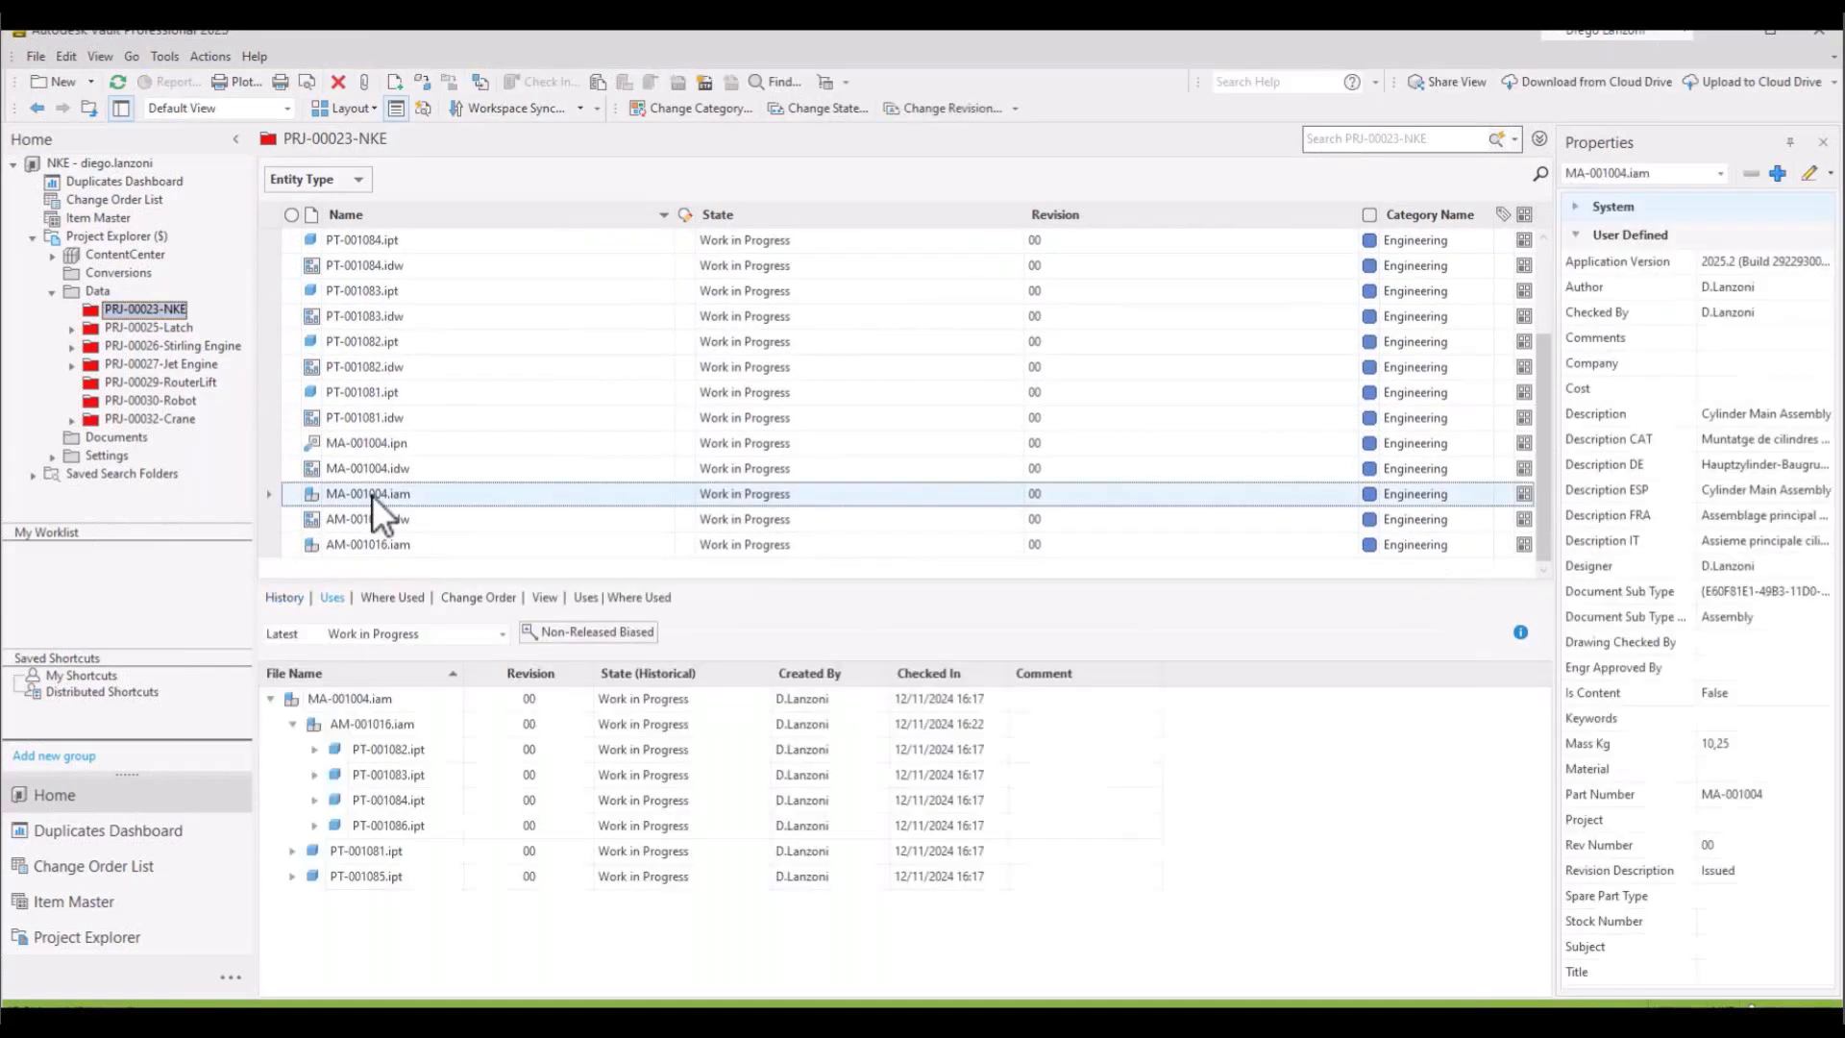
pyautogui.click(818, 108)
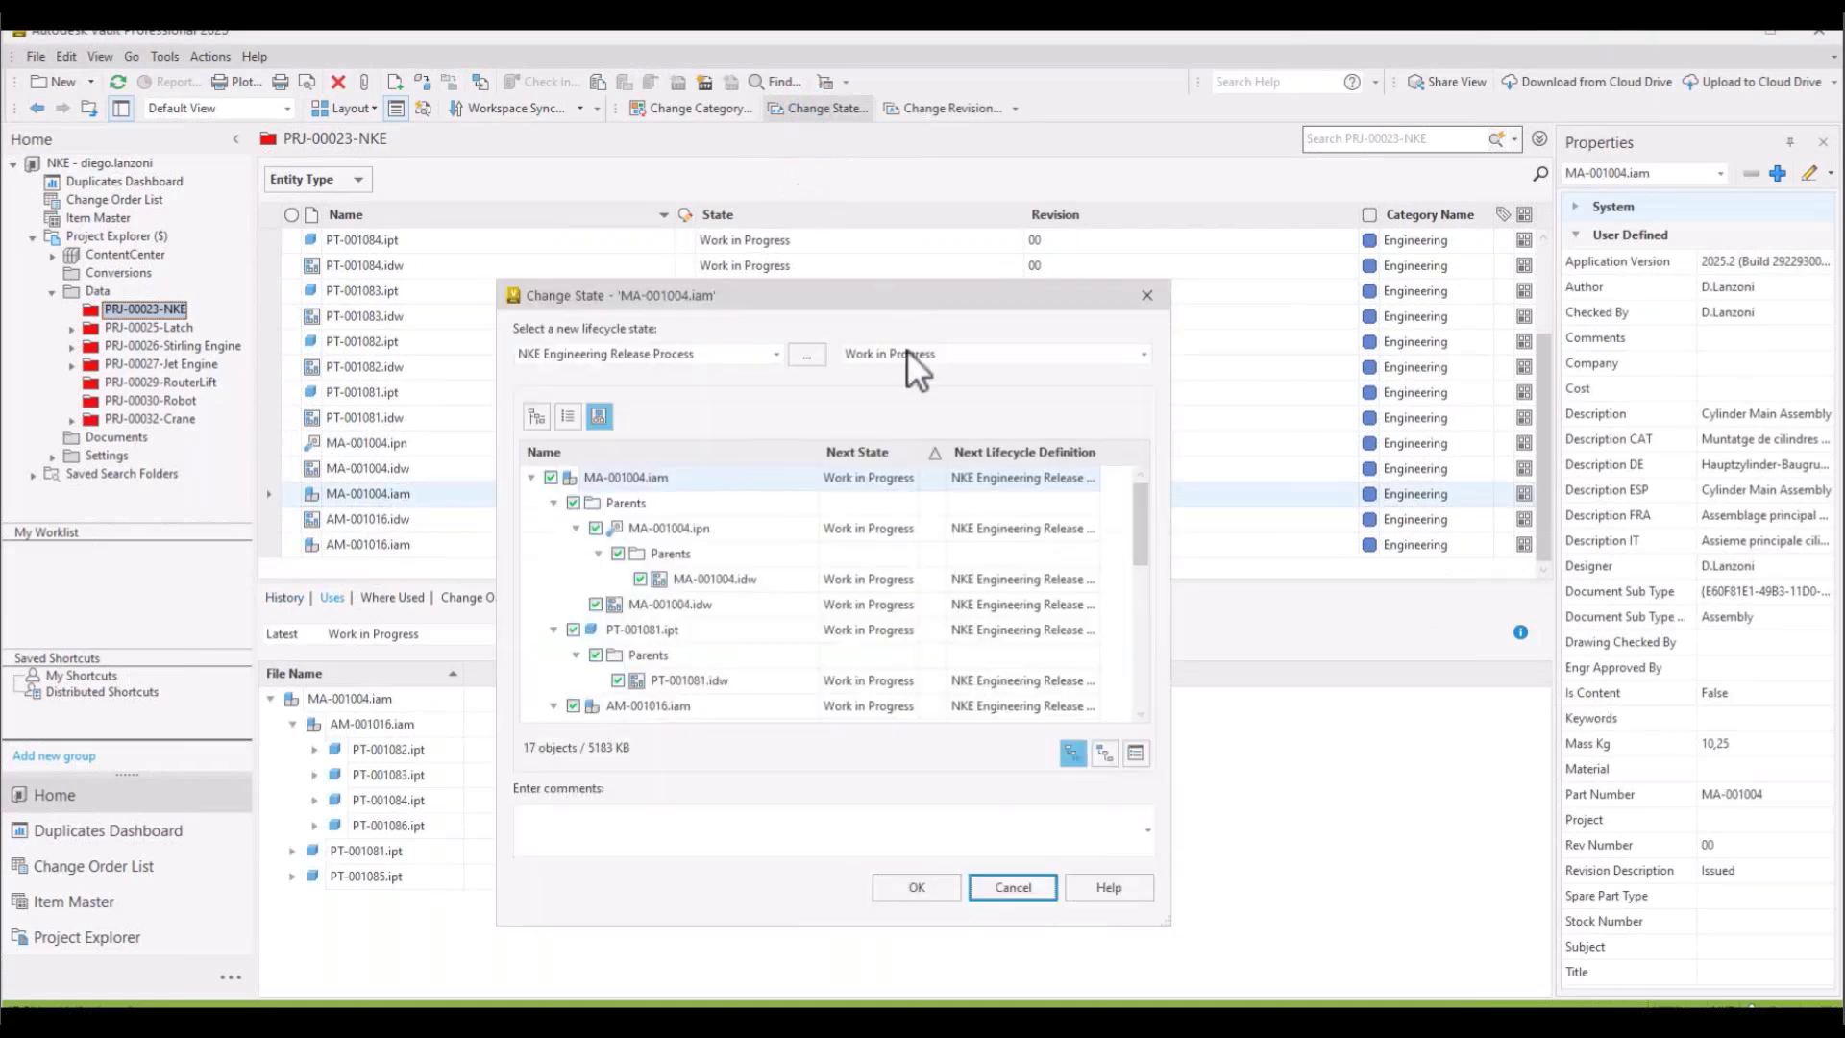
pyautogui.click(907, 352)
pyautogui.click(901, 397)
pyautogui.click(914, 886)
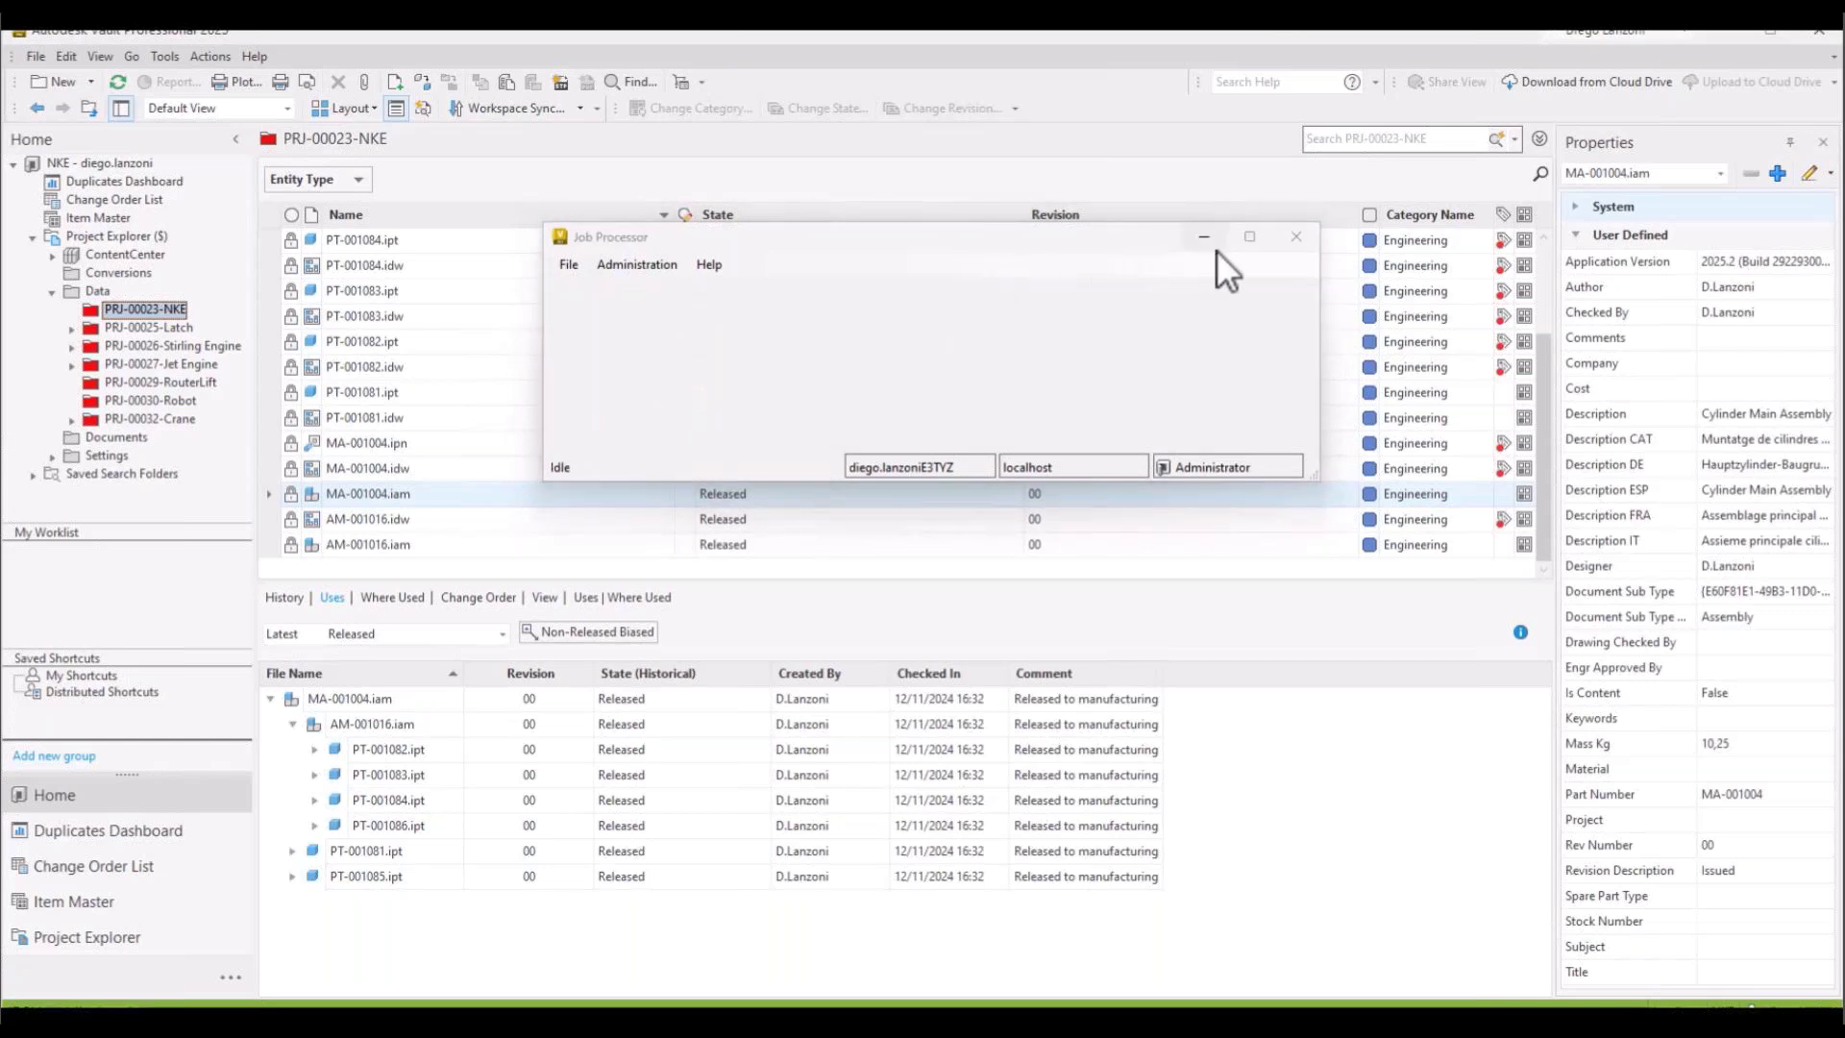
# Close the Job Processor window and refresh the PRJ-00023-NKE file list down to the MA-001004 files.
pyautogui.click(1295, 238)
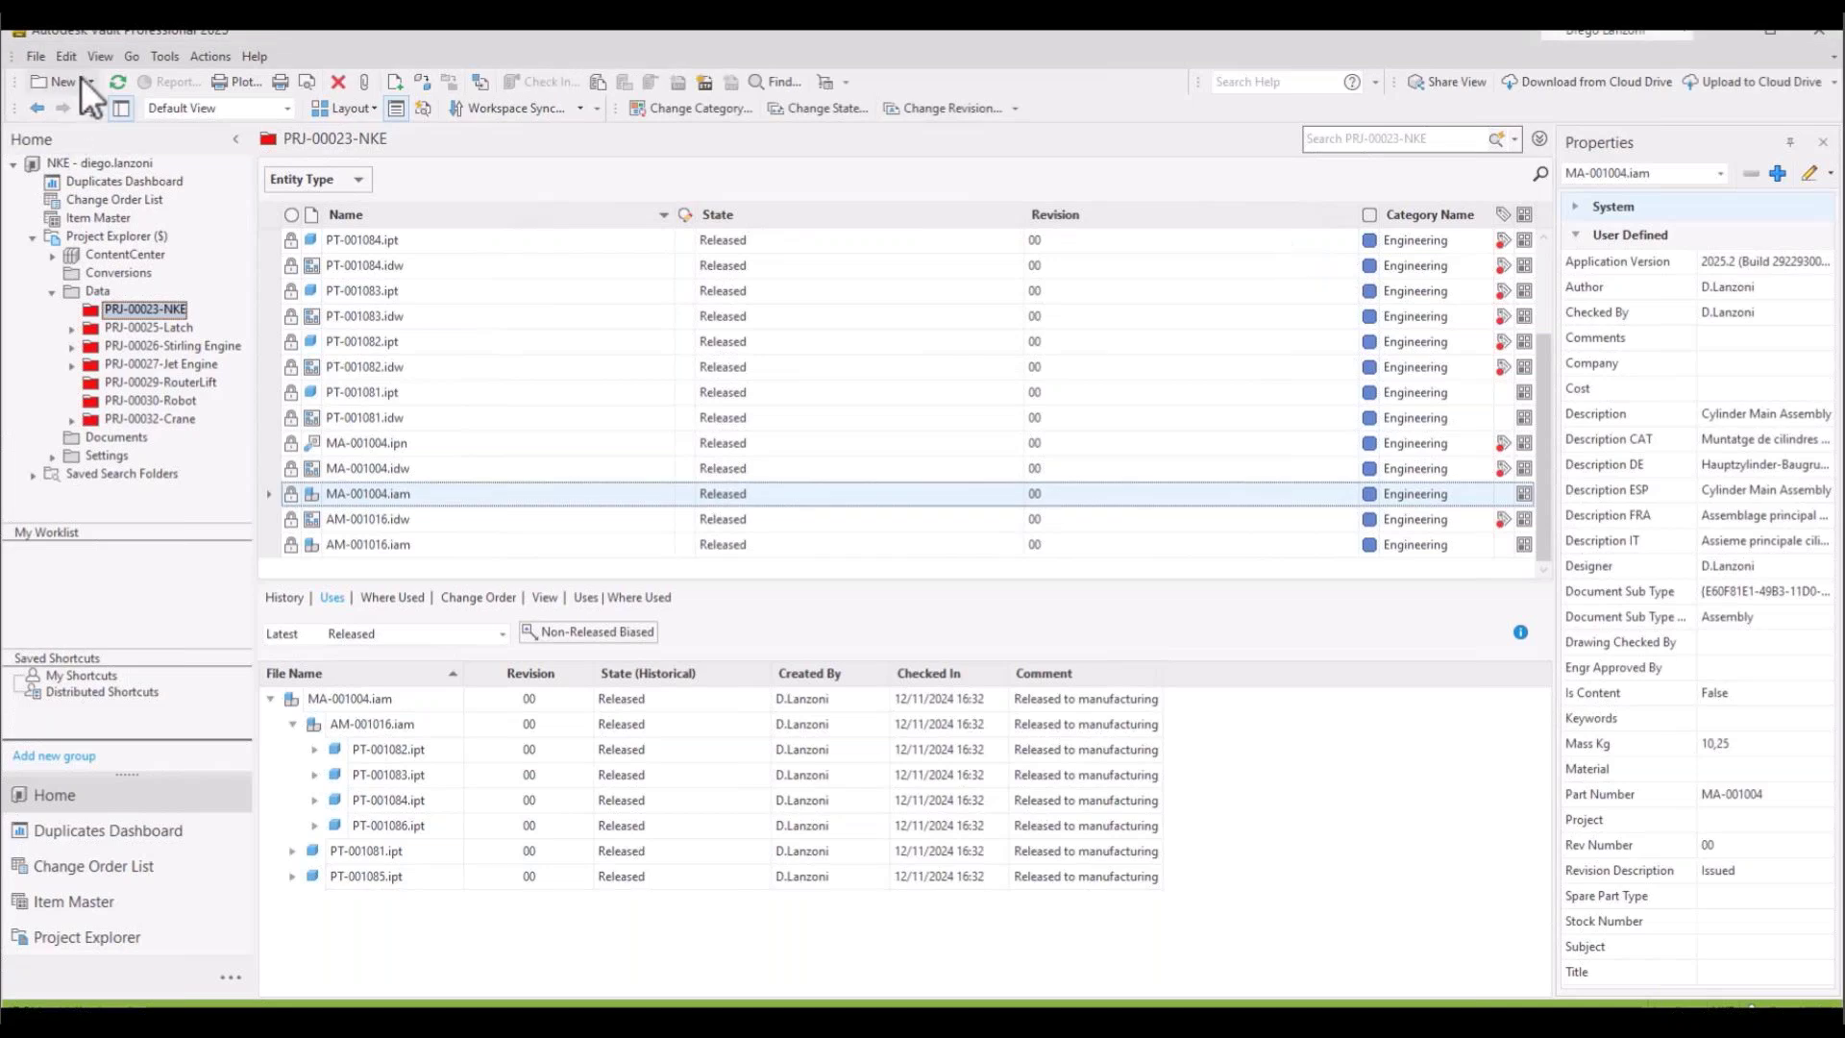
pyautogui.click(115, 81)
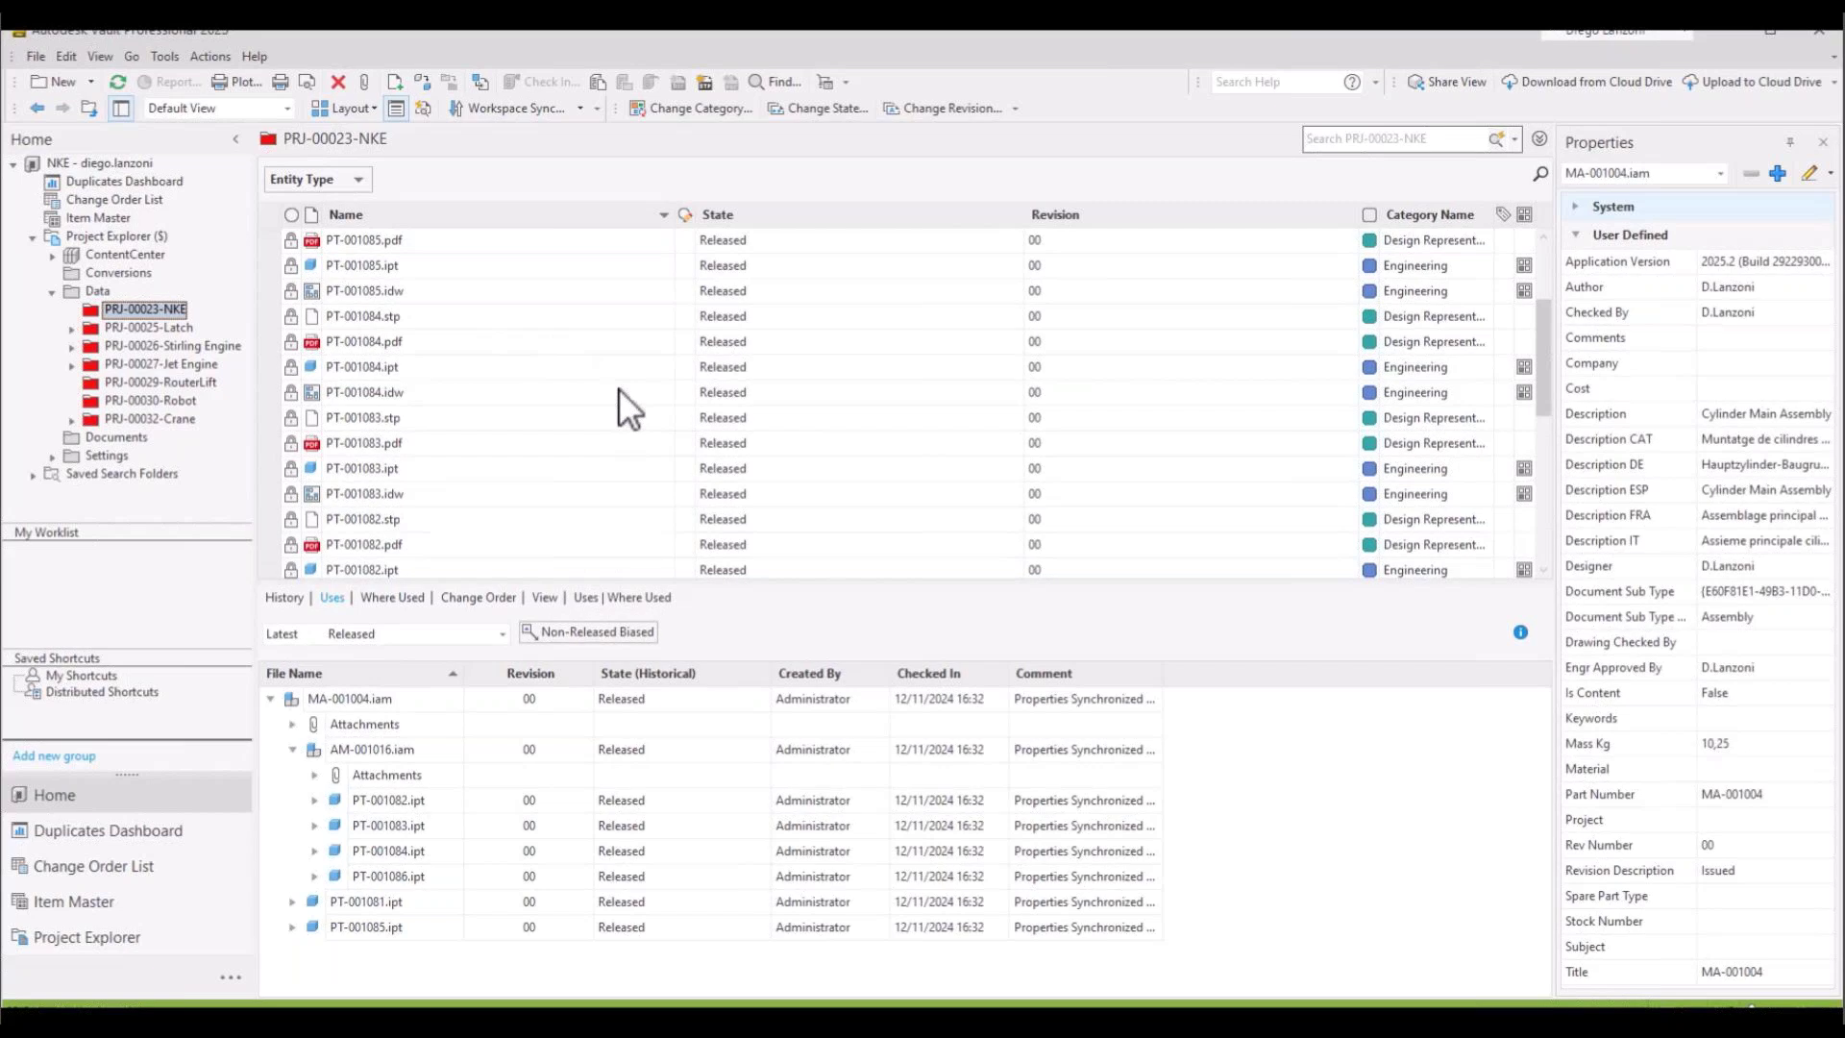
pyautogui.scroll(-1, 619, 389)
pyautogui.scroll(-1, 436, 495)
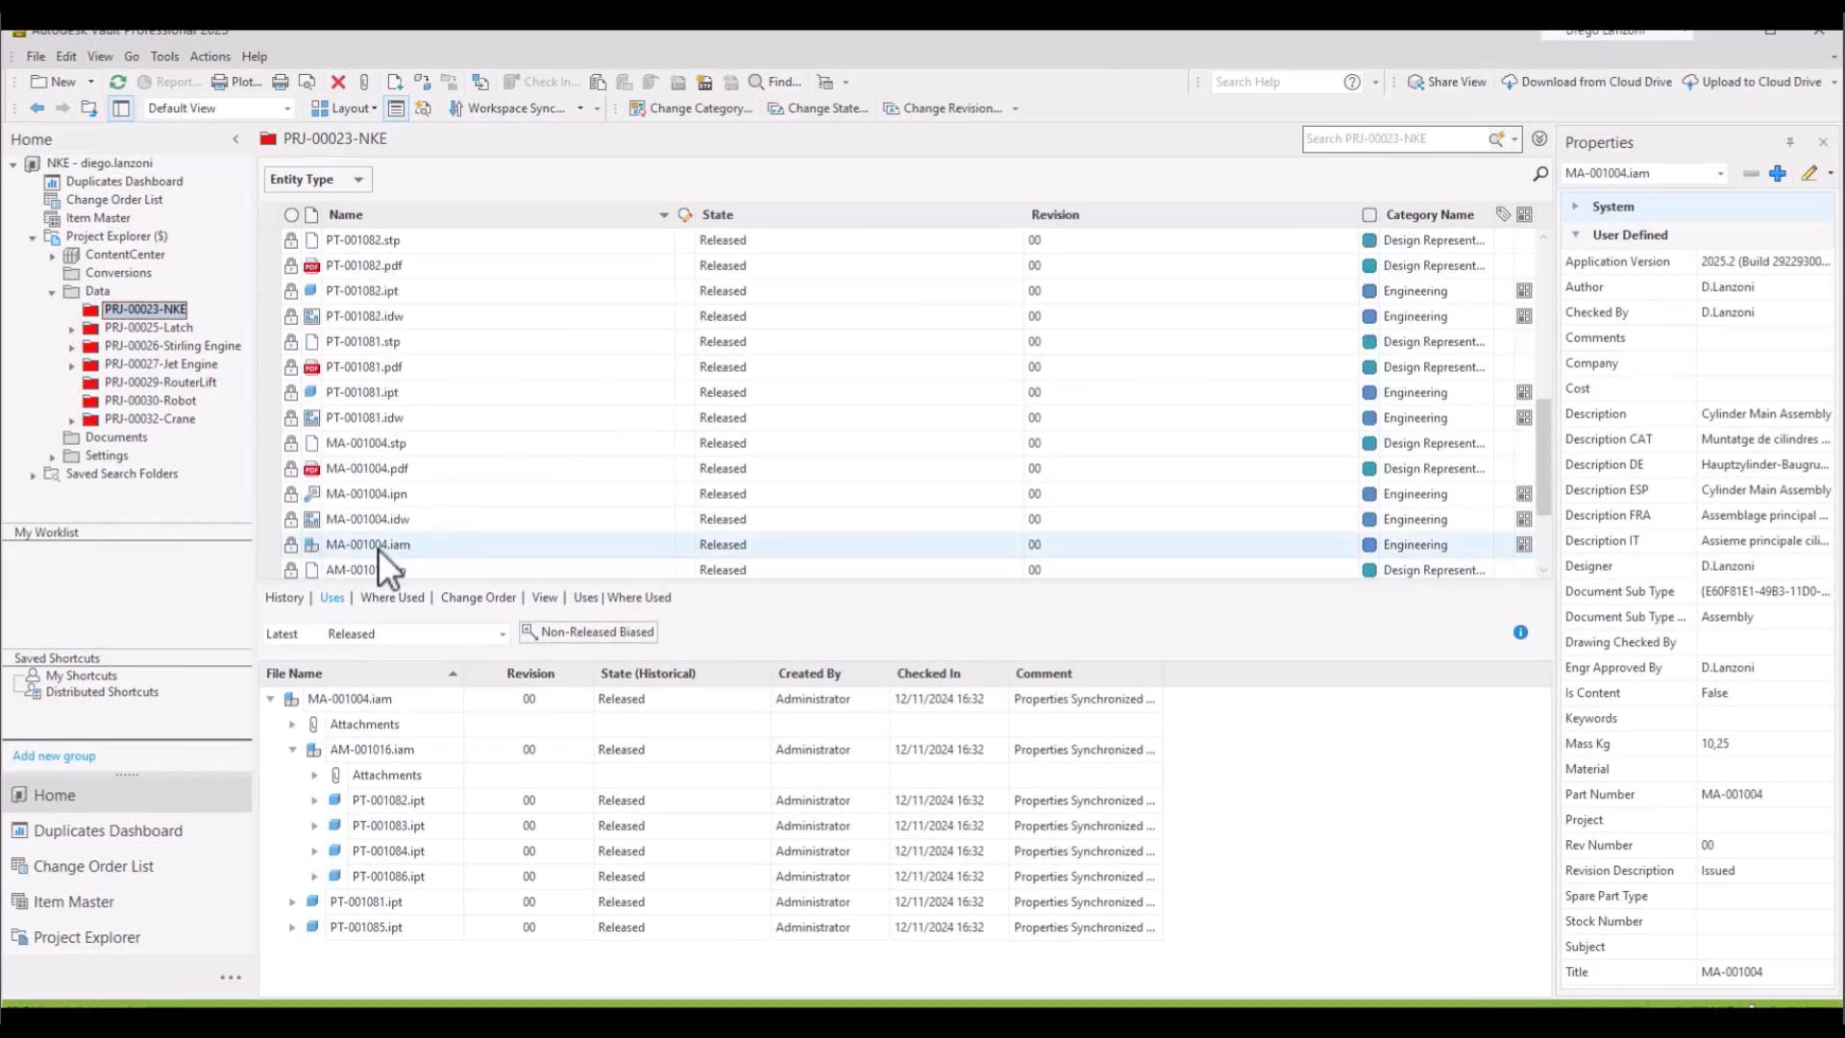
# Go to the item of MA-001004.iam in the Item Master and examine its associated idw, iam and ipn files.
pyautogui.rightClick(406, 542)
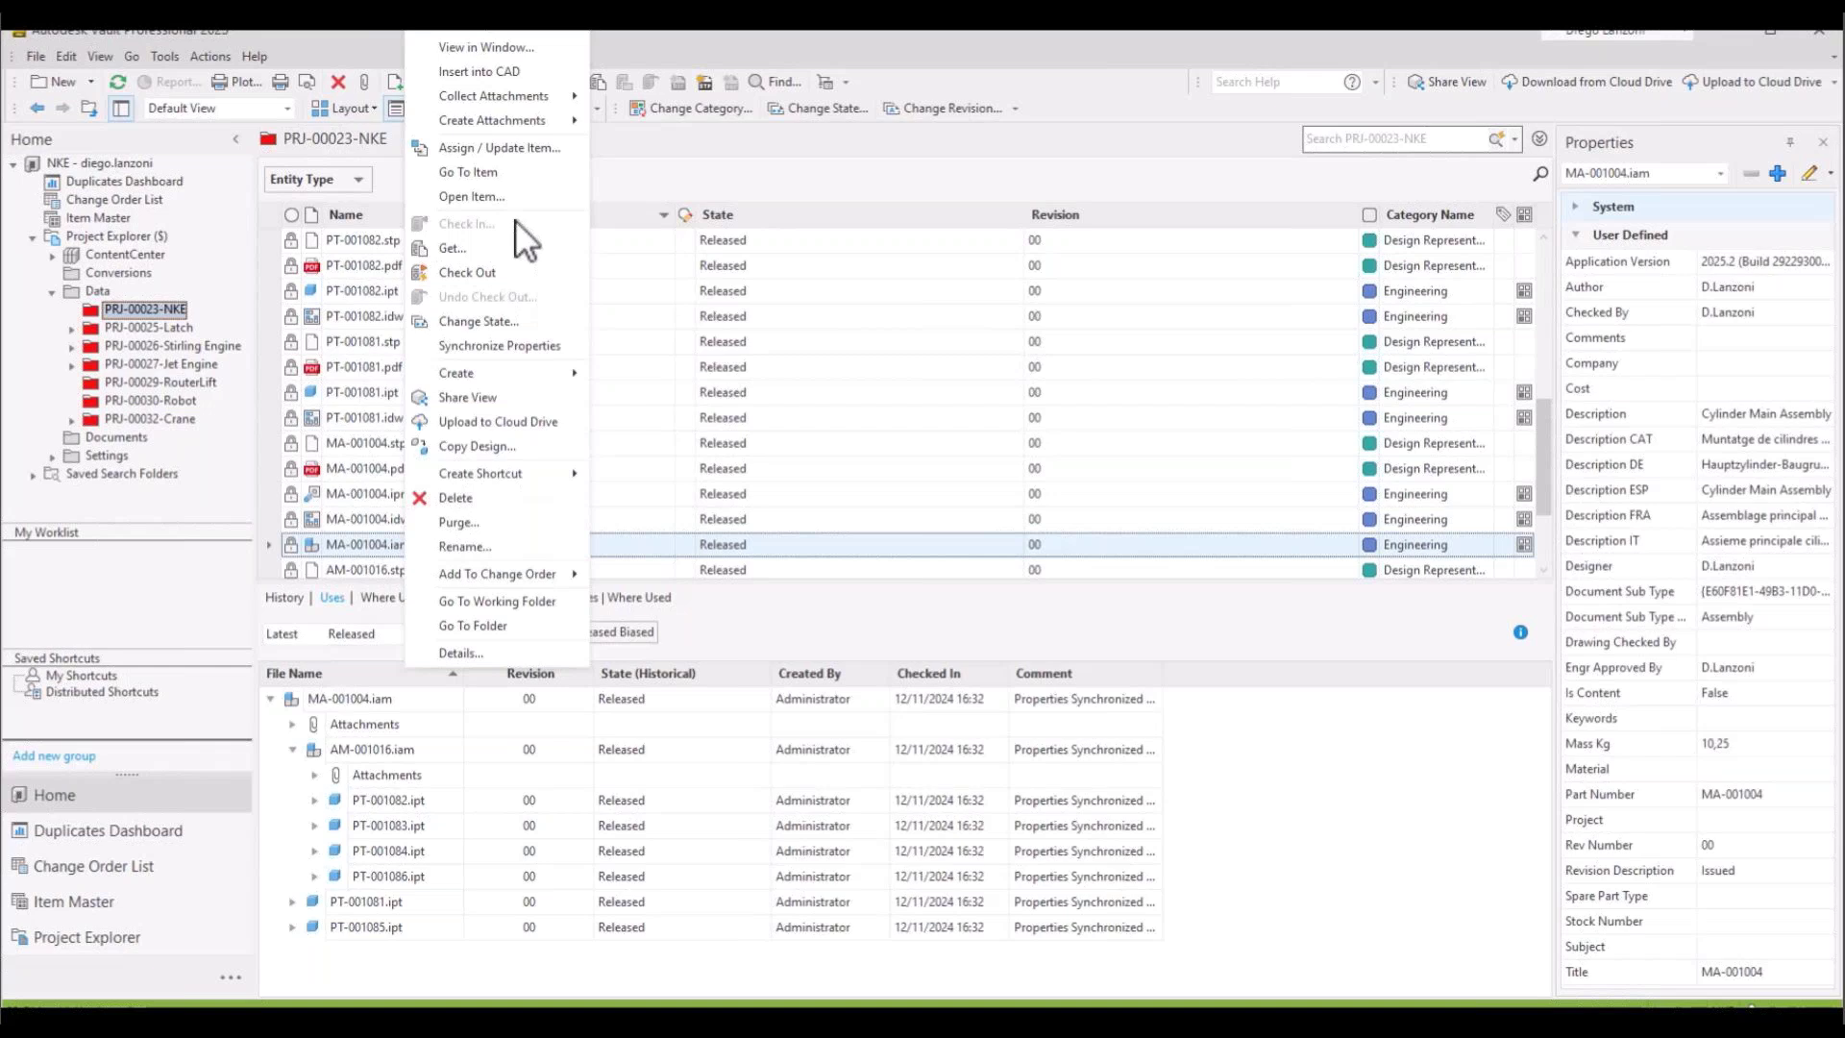
pyautogui.click(509, 175)
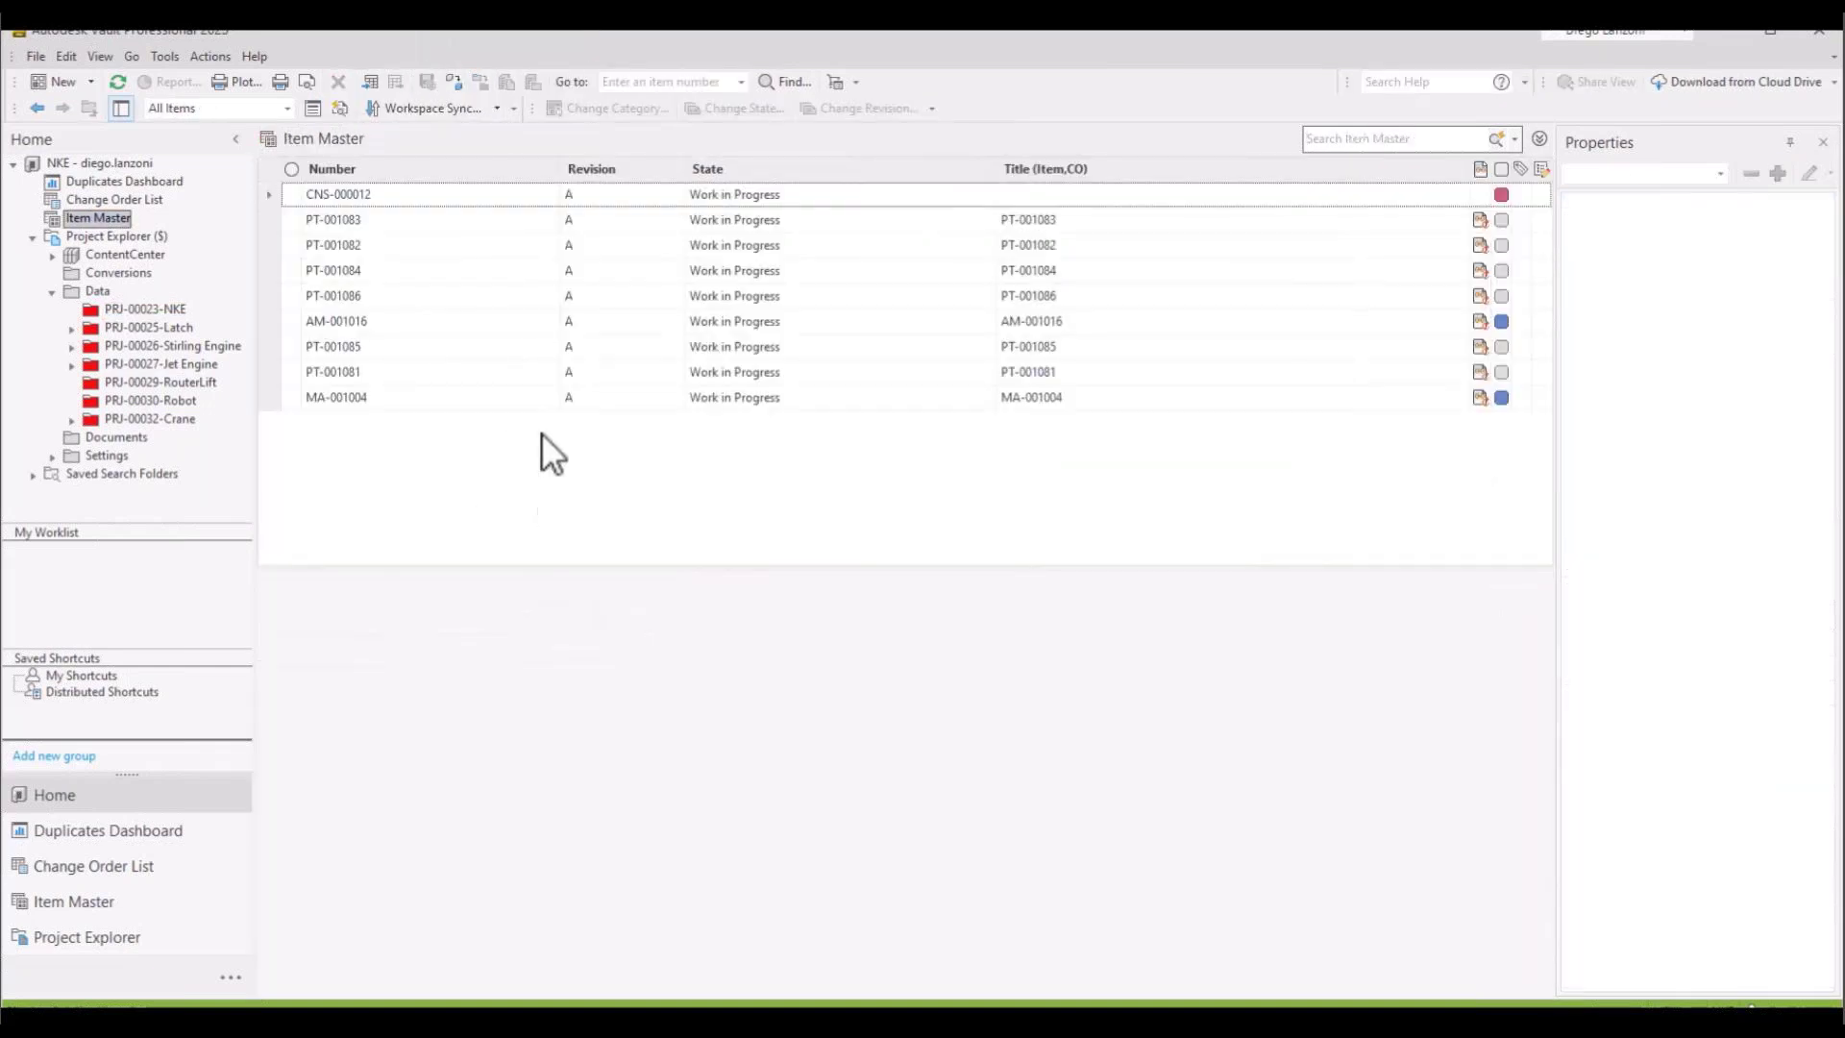
pyautogui.click(398, 394)
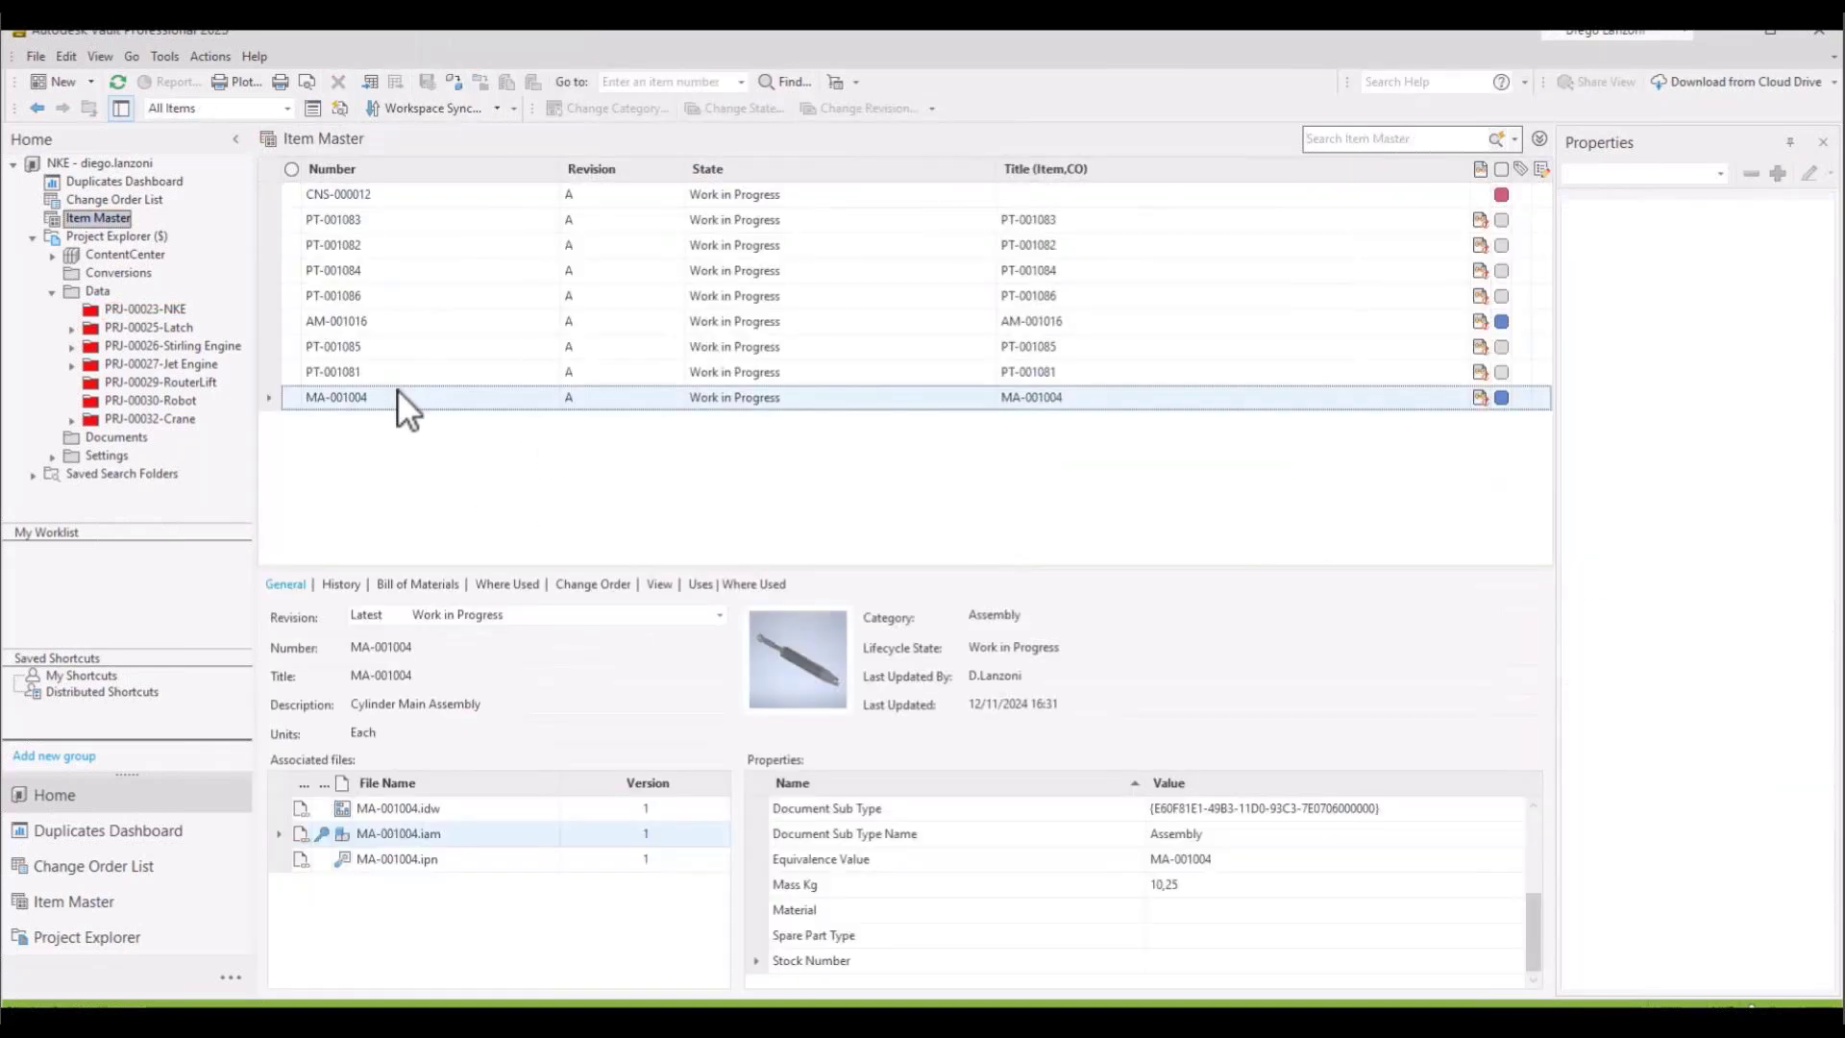
pyautogui.click(668, 809)
pyautogui.keyDown('shift'); pyautogui.click(667, 830); pyautogui.keyUp('shift')
pyautogui.keyDown('shift'); pyautogui.click(665, 859); pyautogui.keyUp('shift')
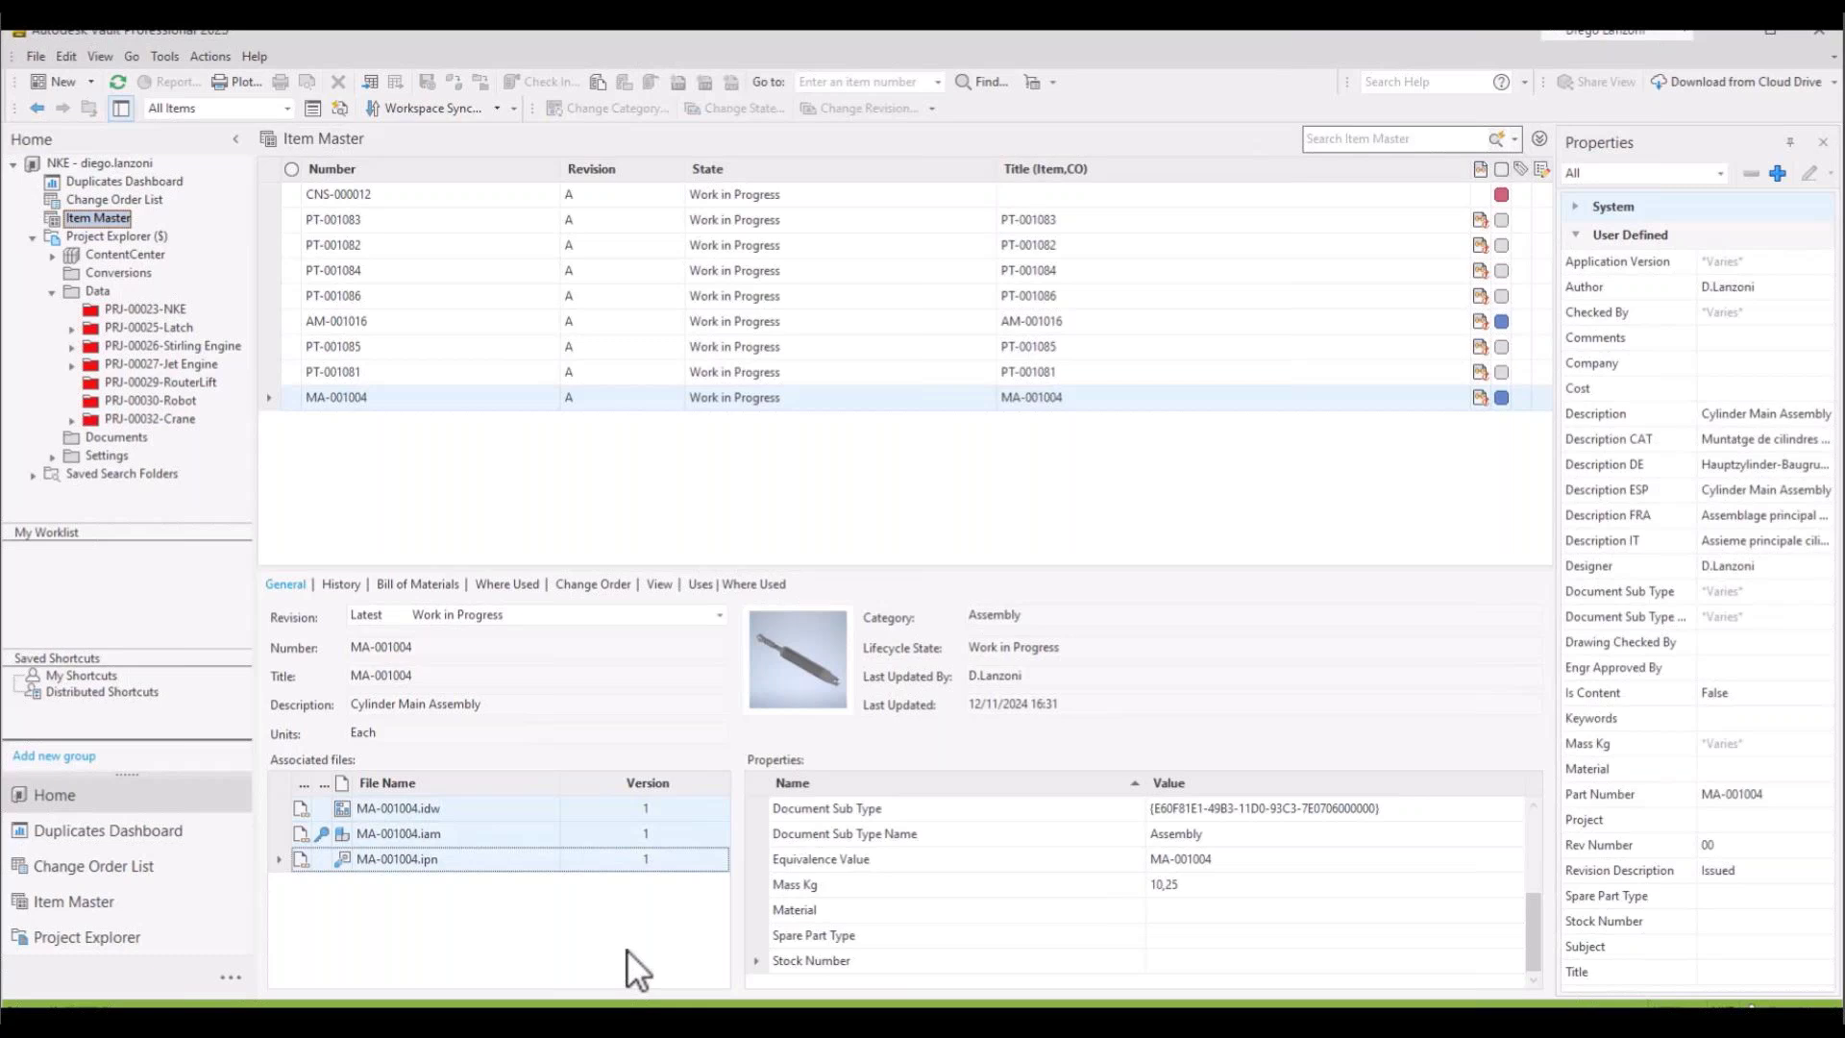
# Update the MA-001004 item to the current file versions and save it.
pyautogui.rightClick(425, 402)
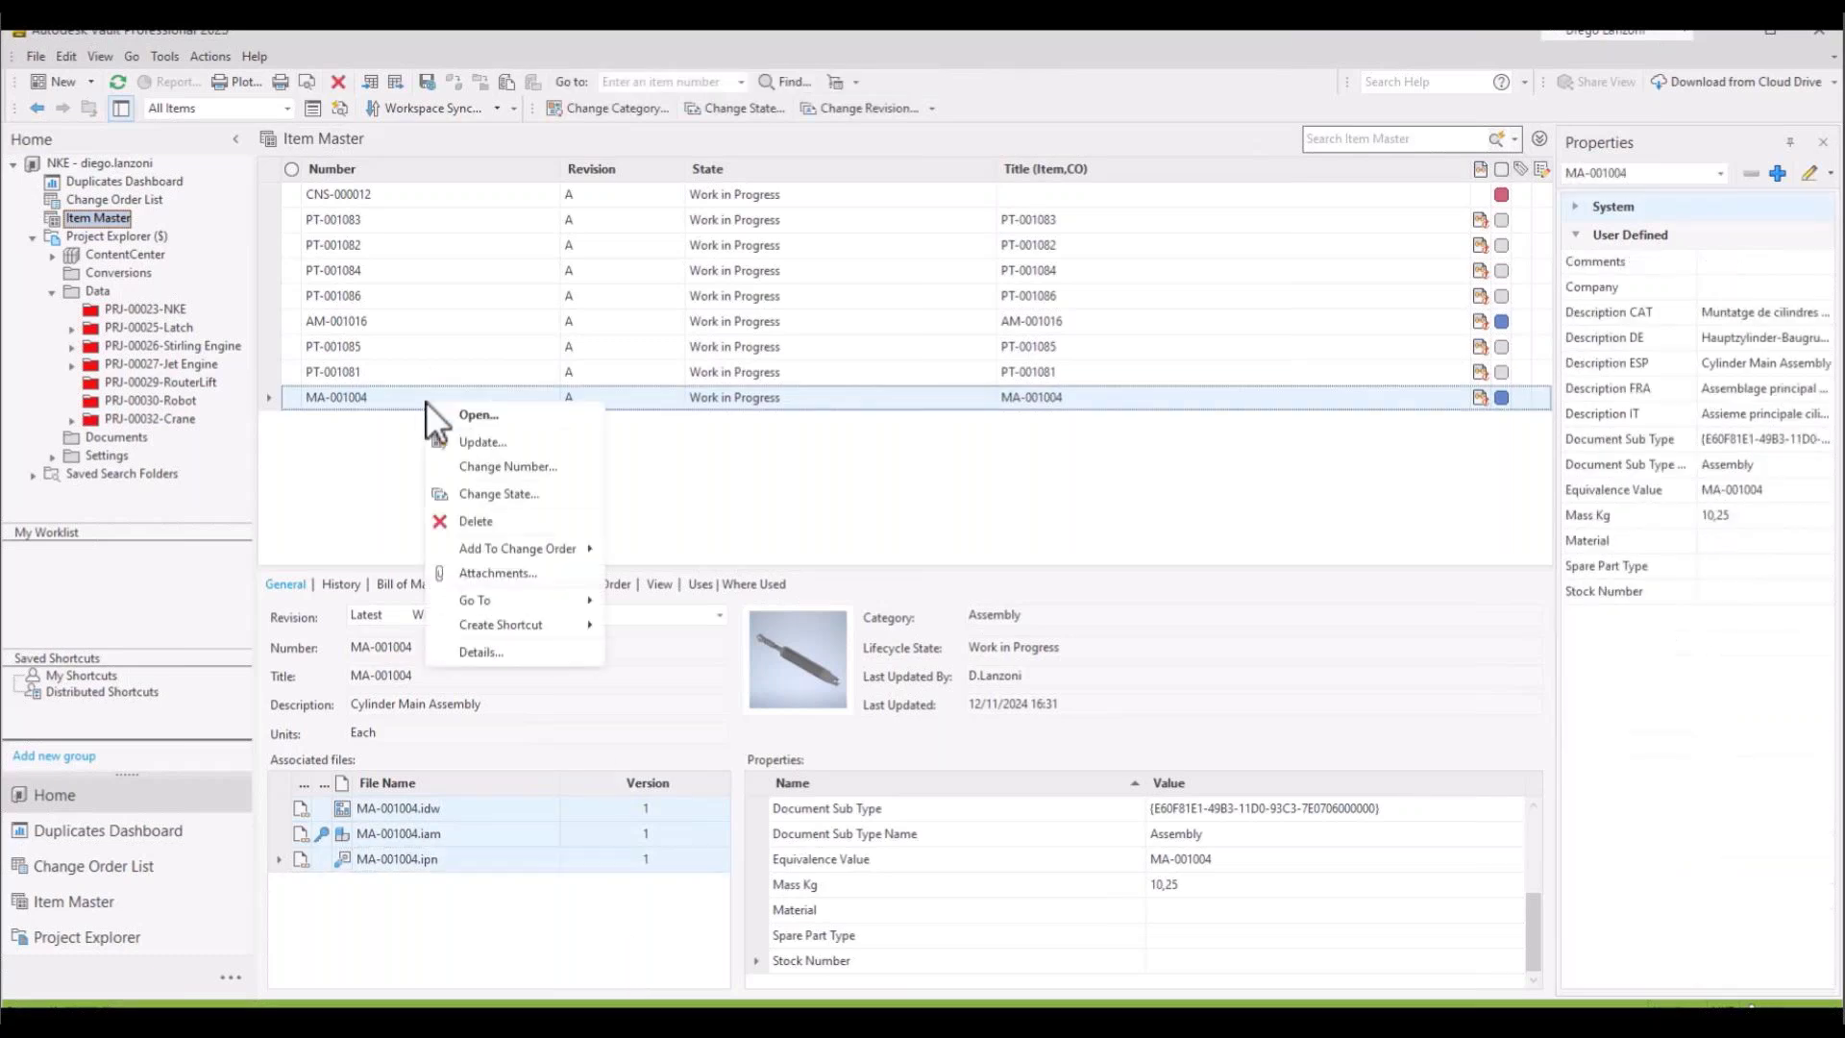
pyautogui.click(476, 438)
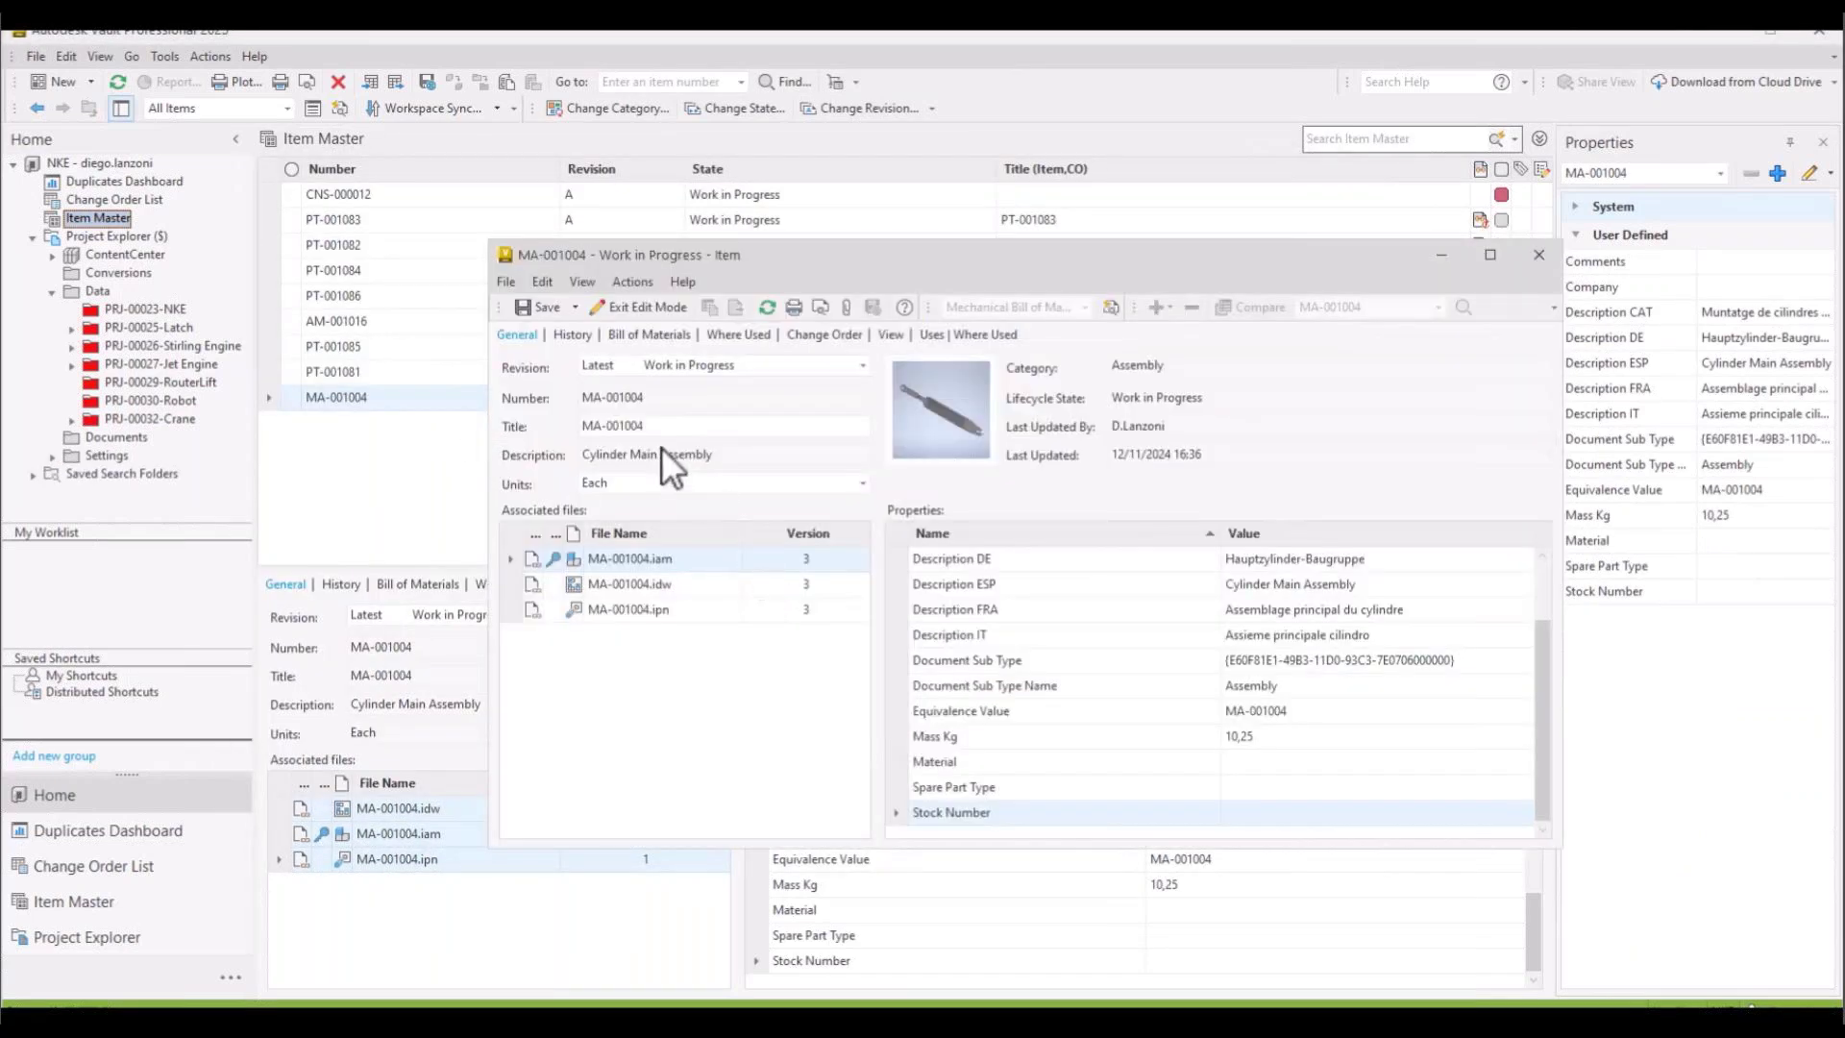
pyautogui.click(550, 314)
# Attach MA-001004.pdf and MA-001004.stp from the Data/PRJ-00023-NKE folder to the MA-001004 item and save it.
pyautogui.rightClick(751, 734)
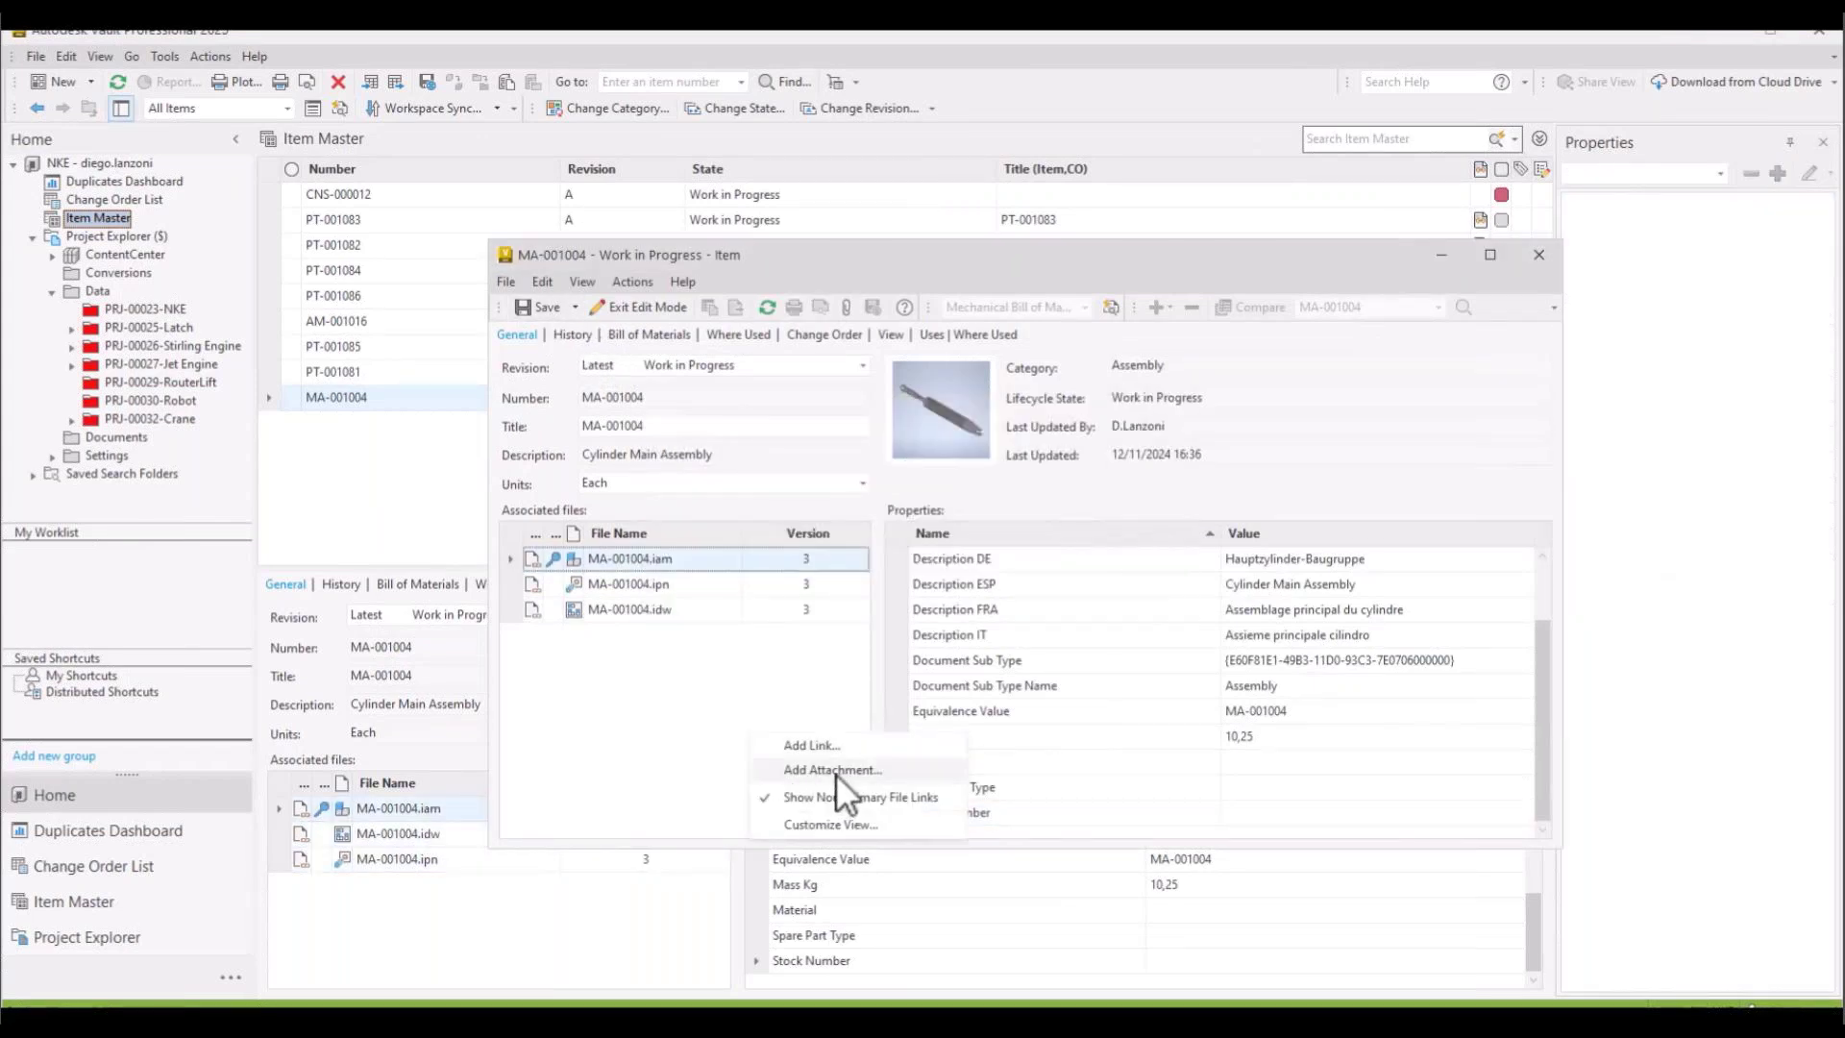
pyautogui.click(837, 774)
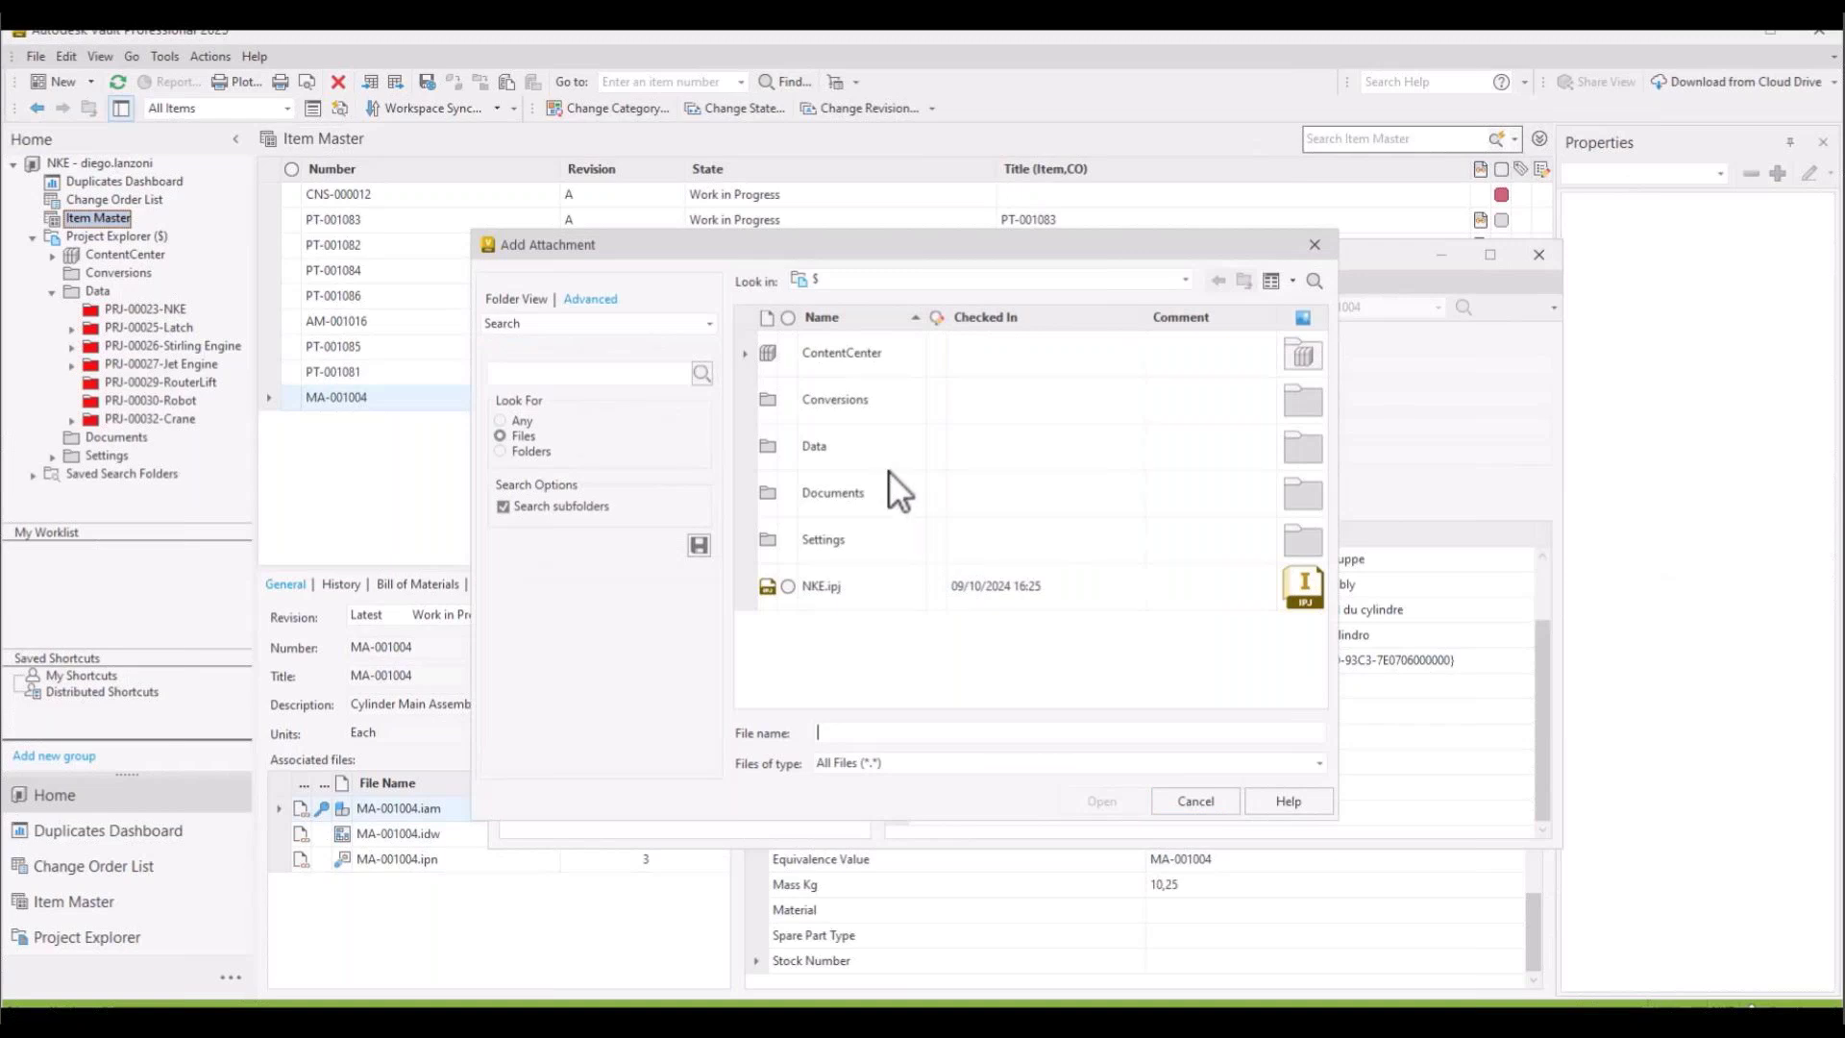
pyautogui.doubleClick(868, 446)
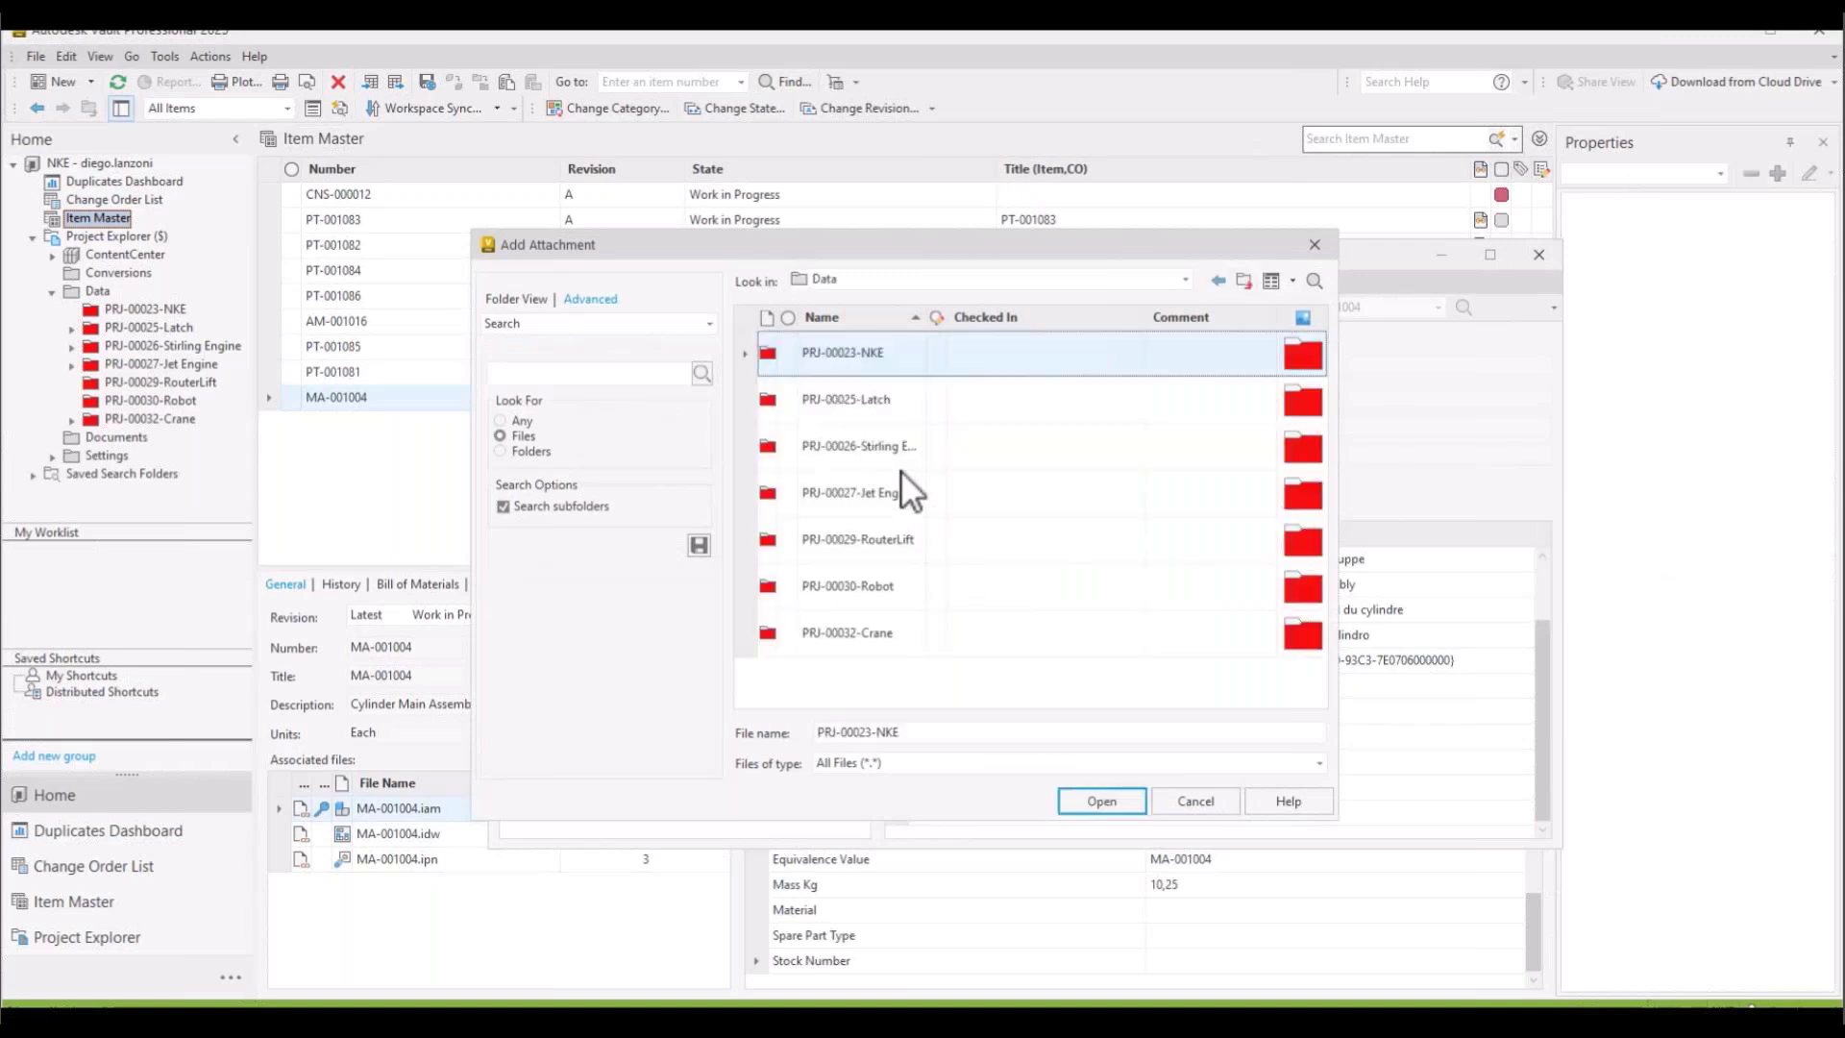
pyautogui.doubleClick(901, 359)
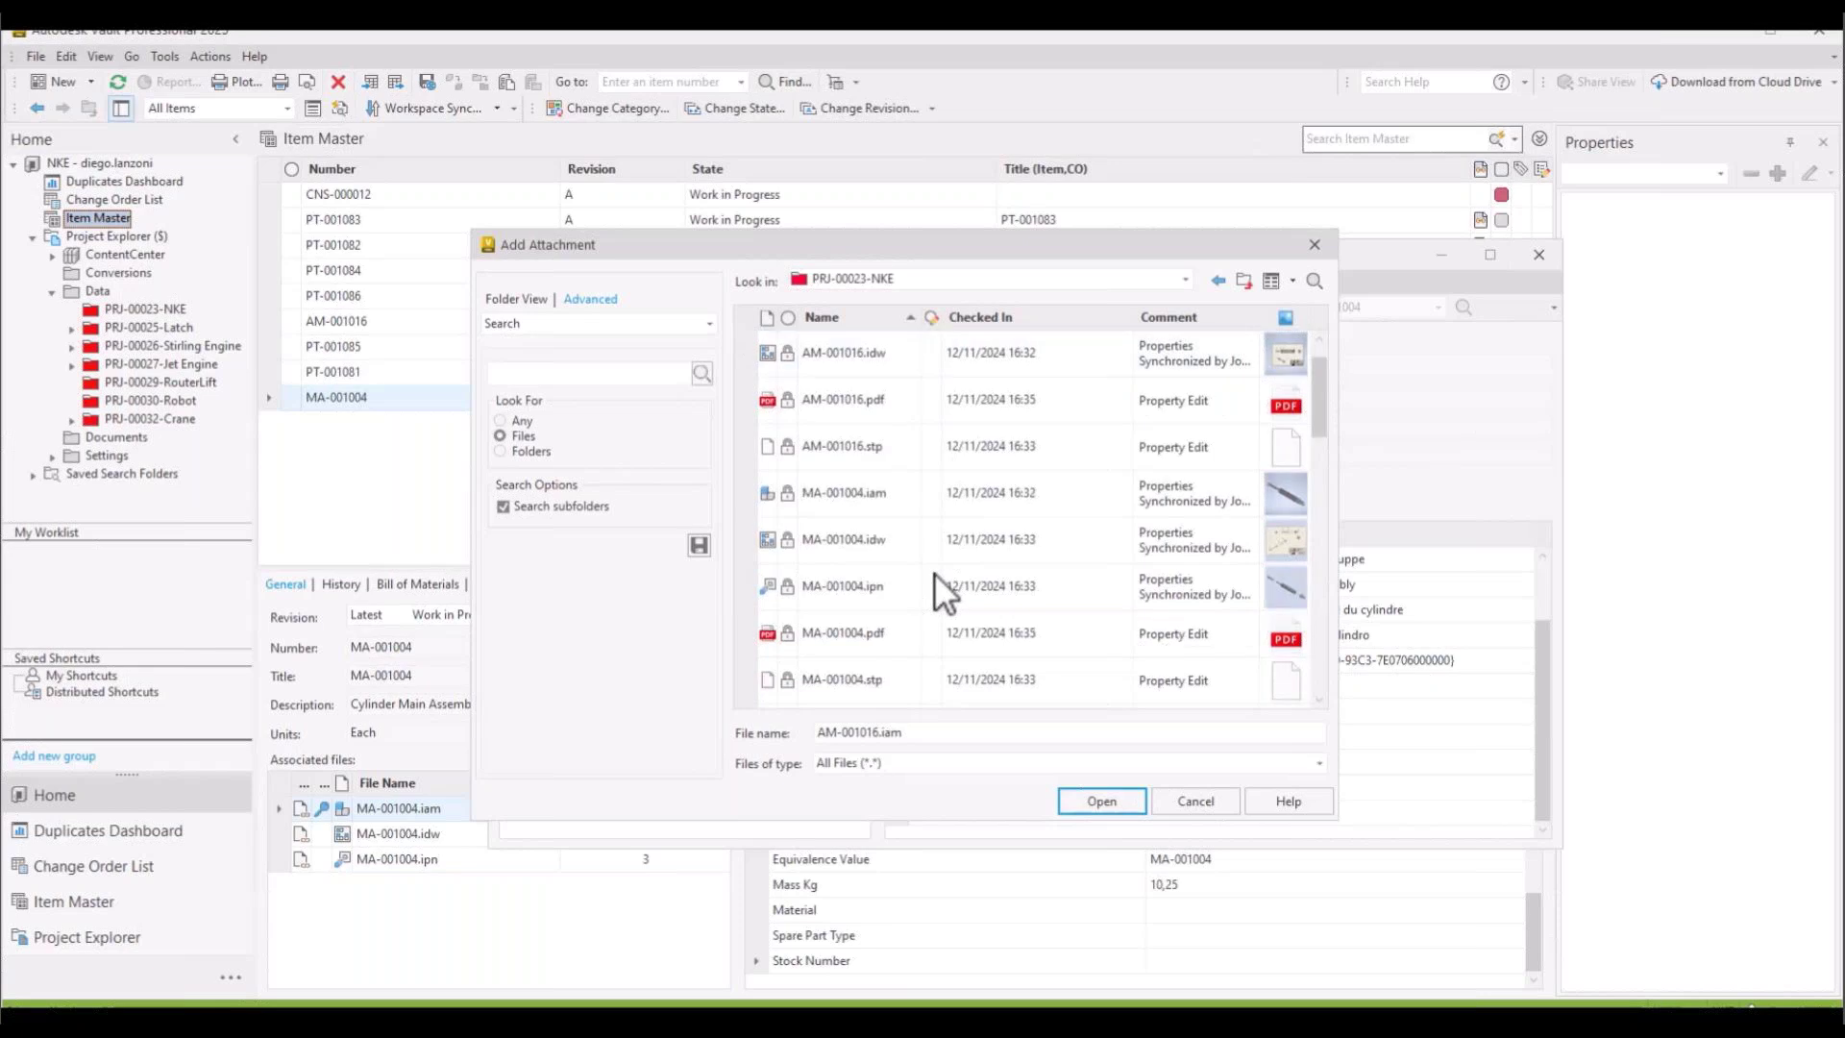
pyautogui.scroll(1, 888, 574)
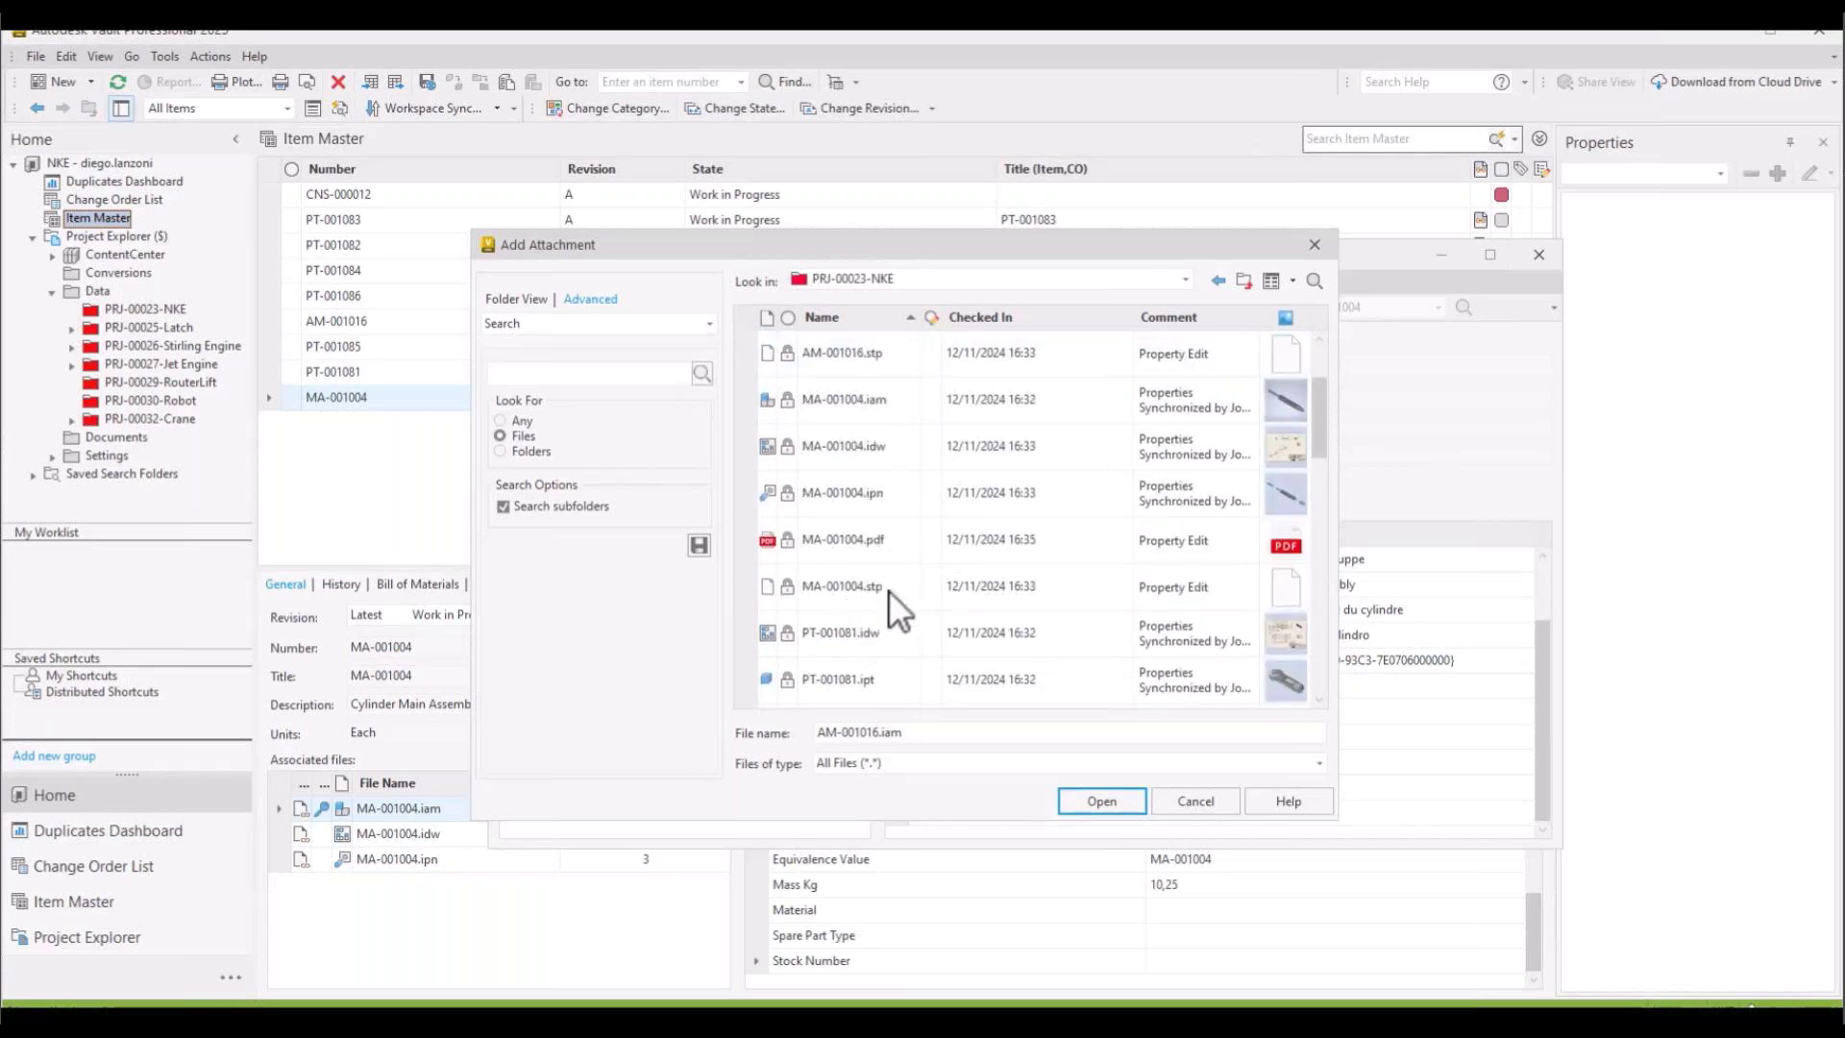
pyautogui.click(887, 590)
pyautogui.keyDown('ctrl'); pyautogui.click(901, 540); pyautogui.keyUp('ctrl')
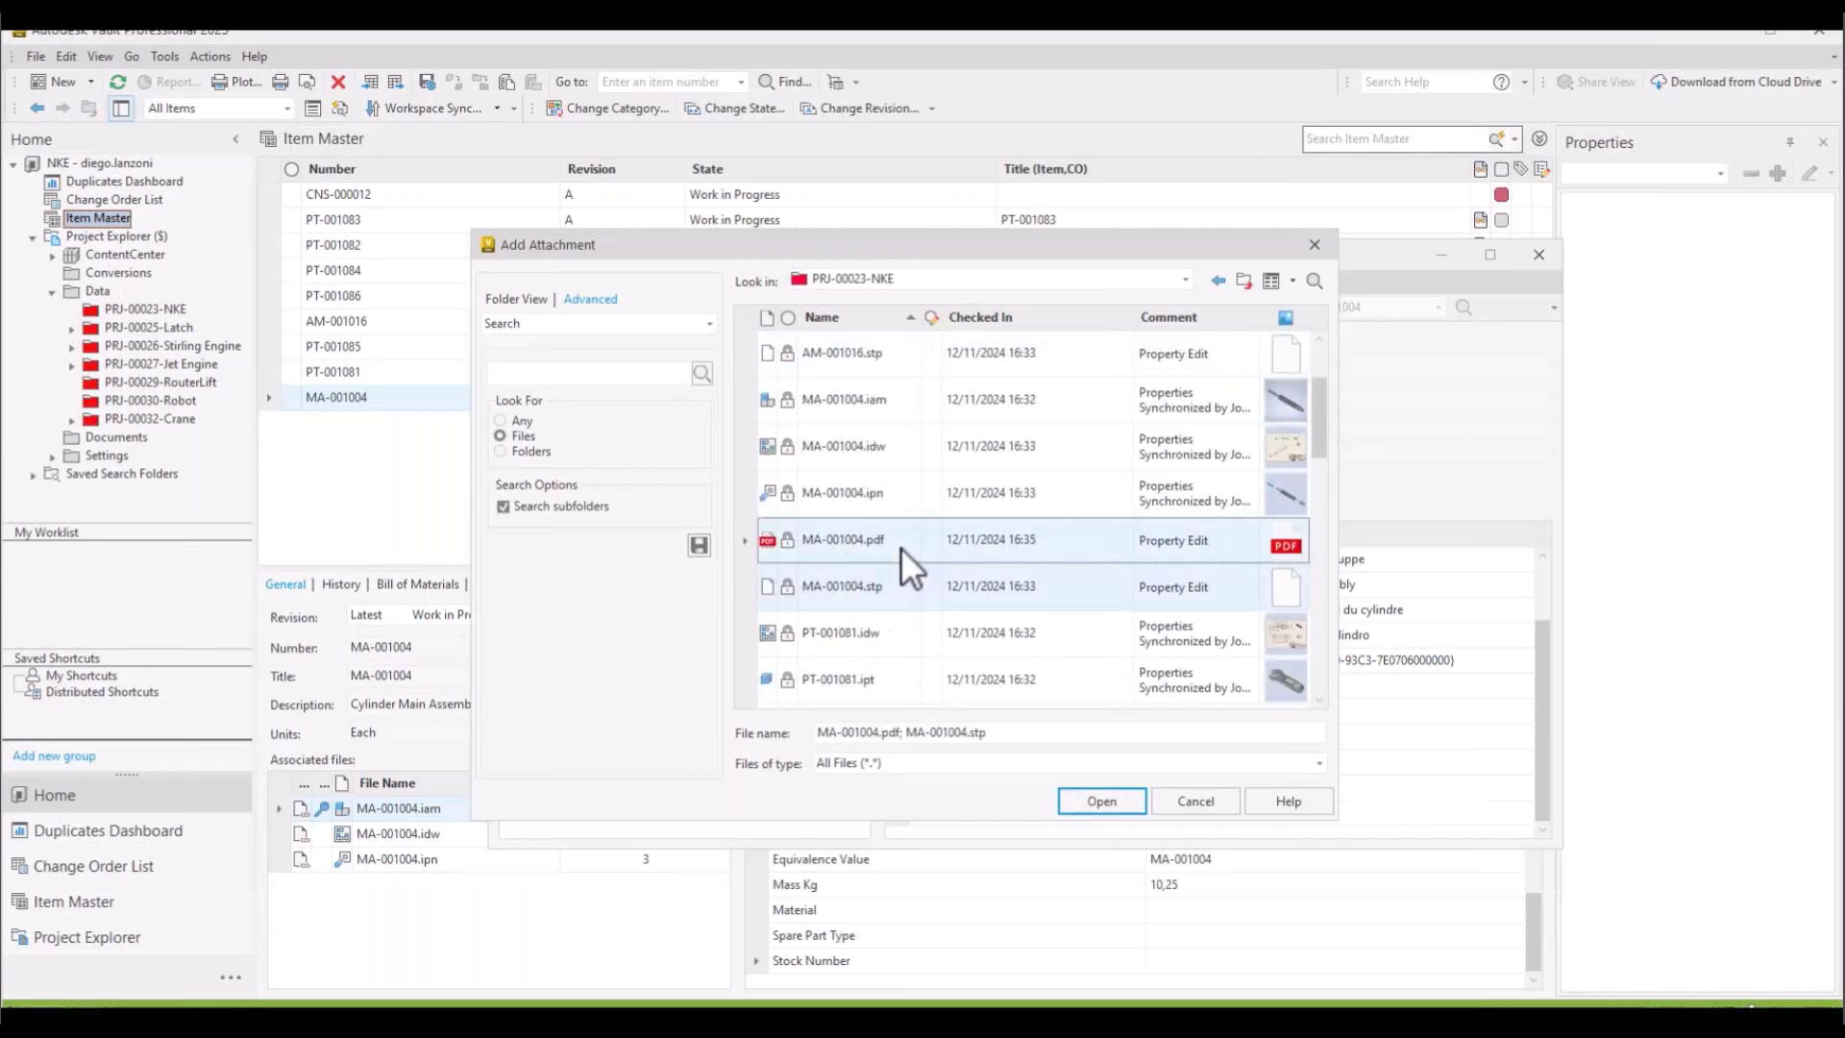
pyautogui.click(1087, 795)
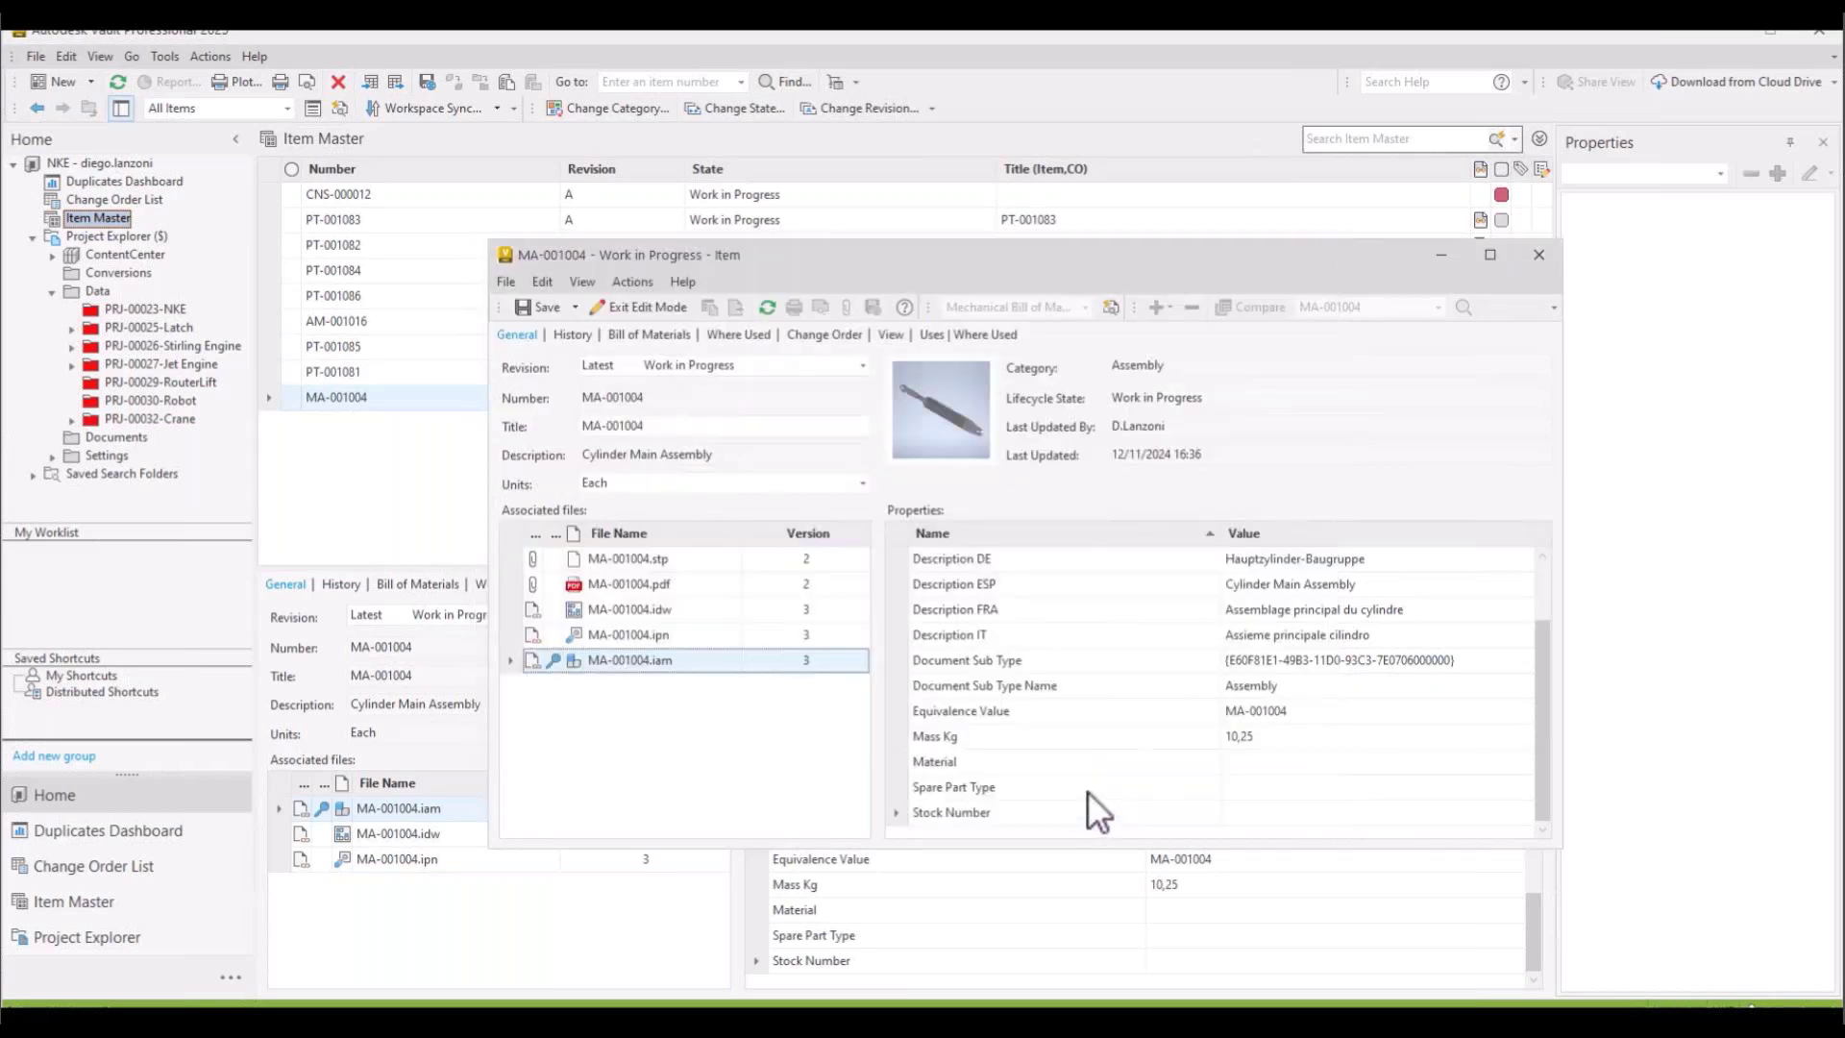
pyautogui.click(569, 310)
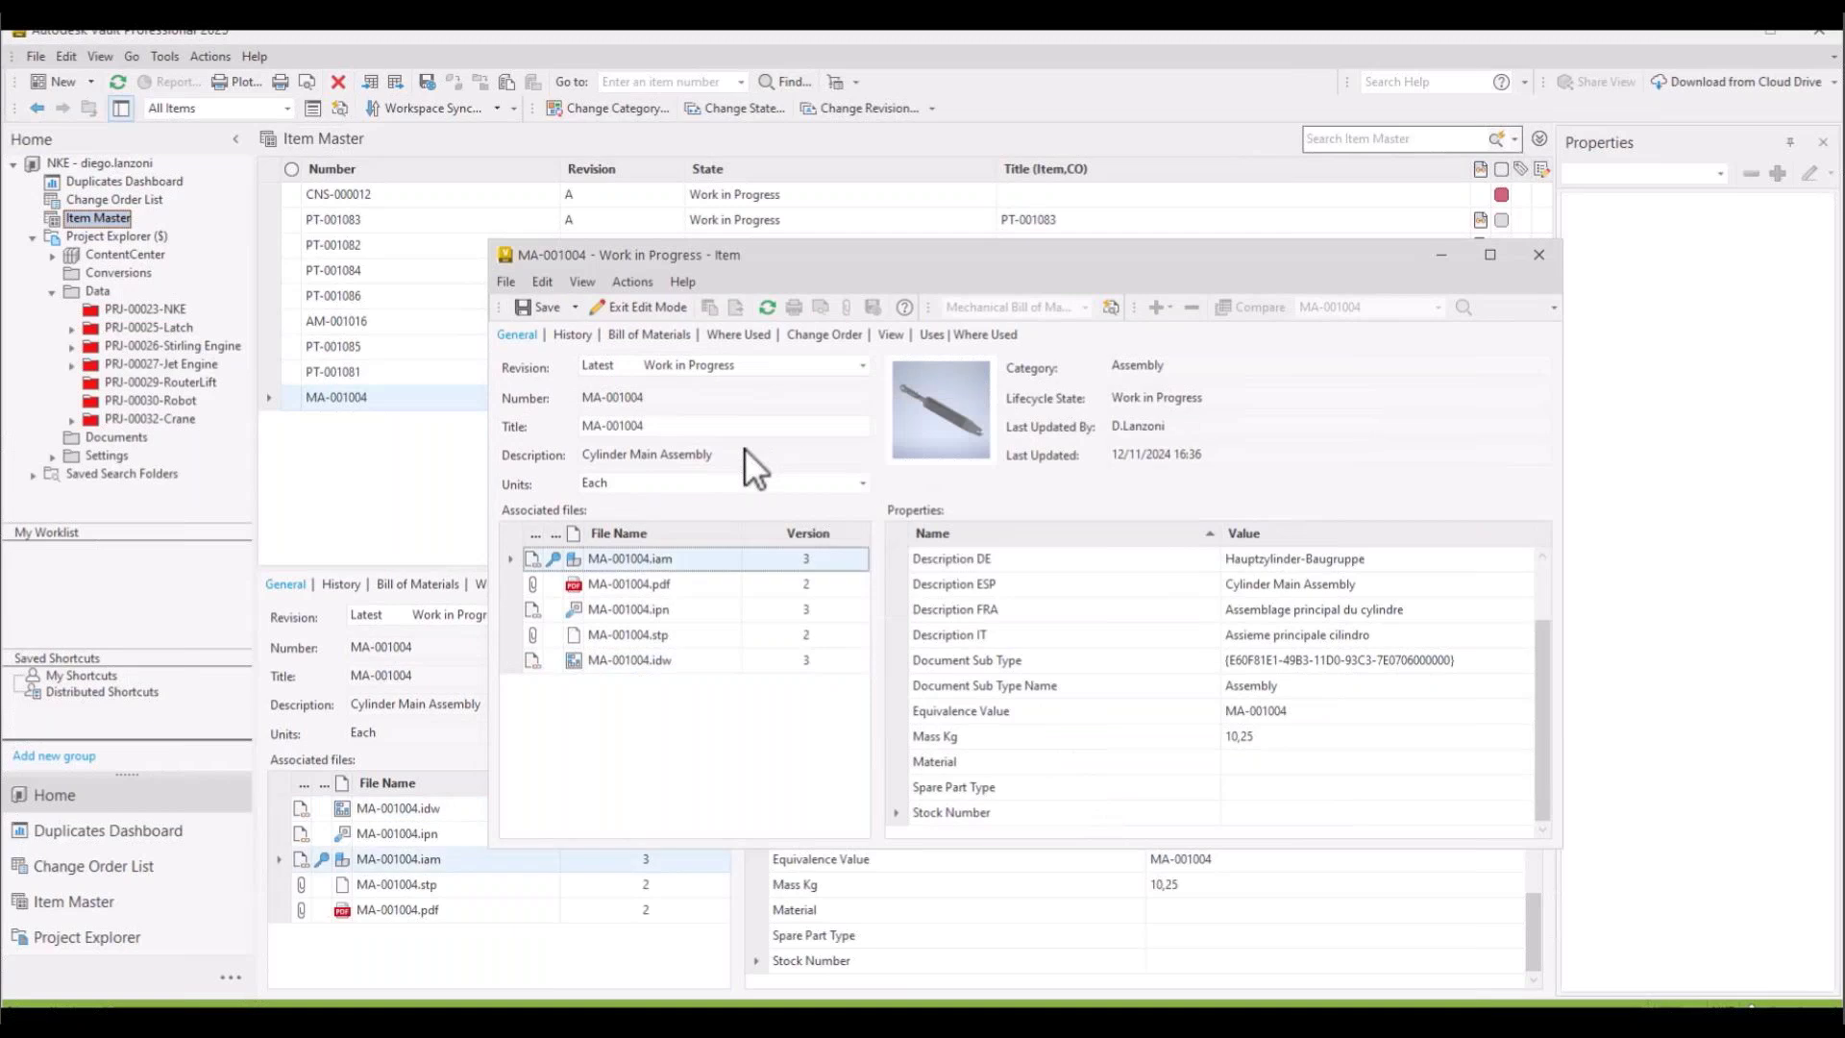
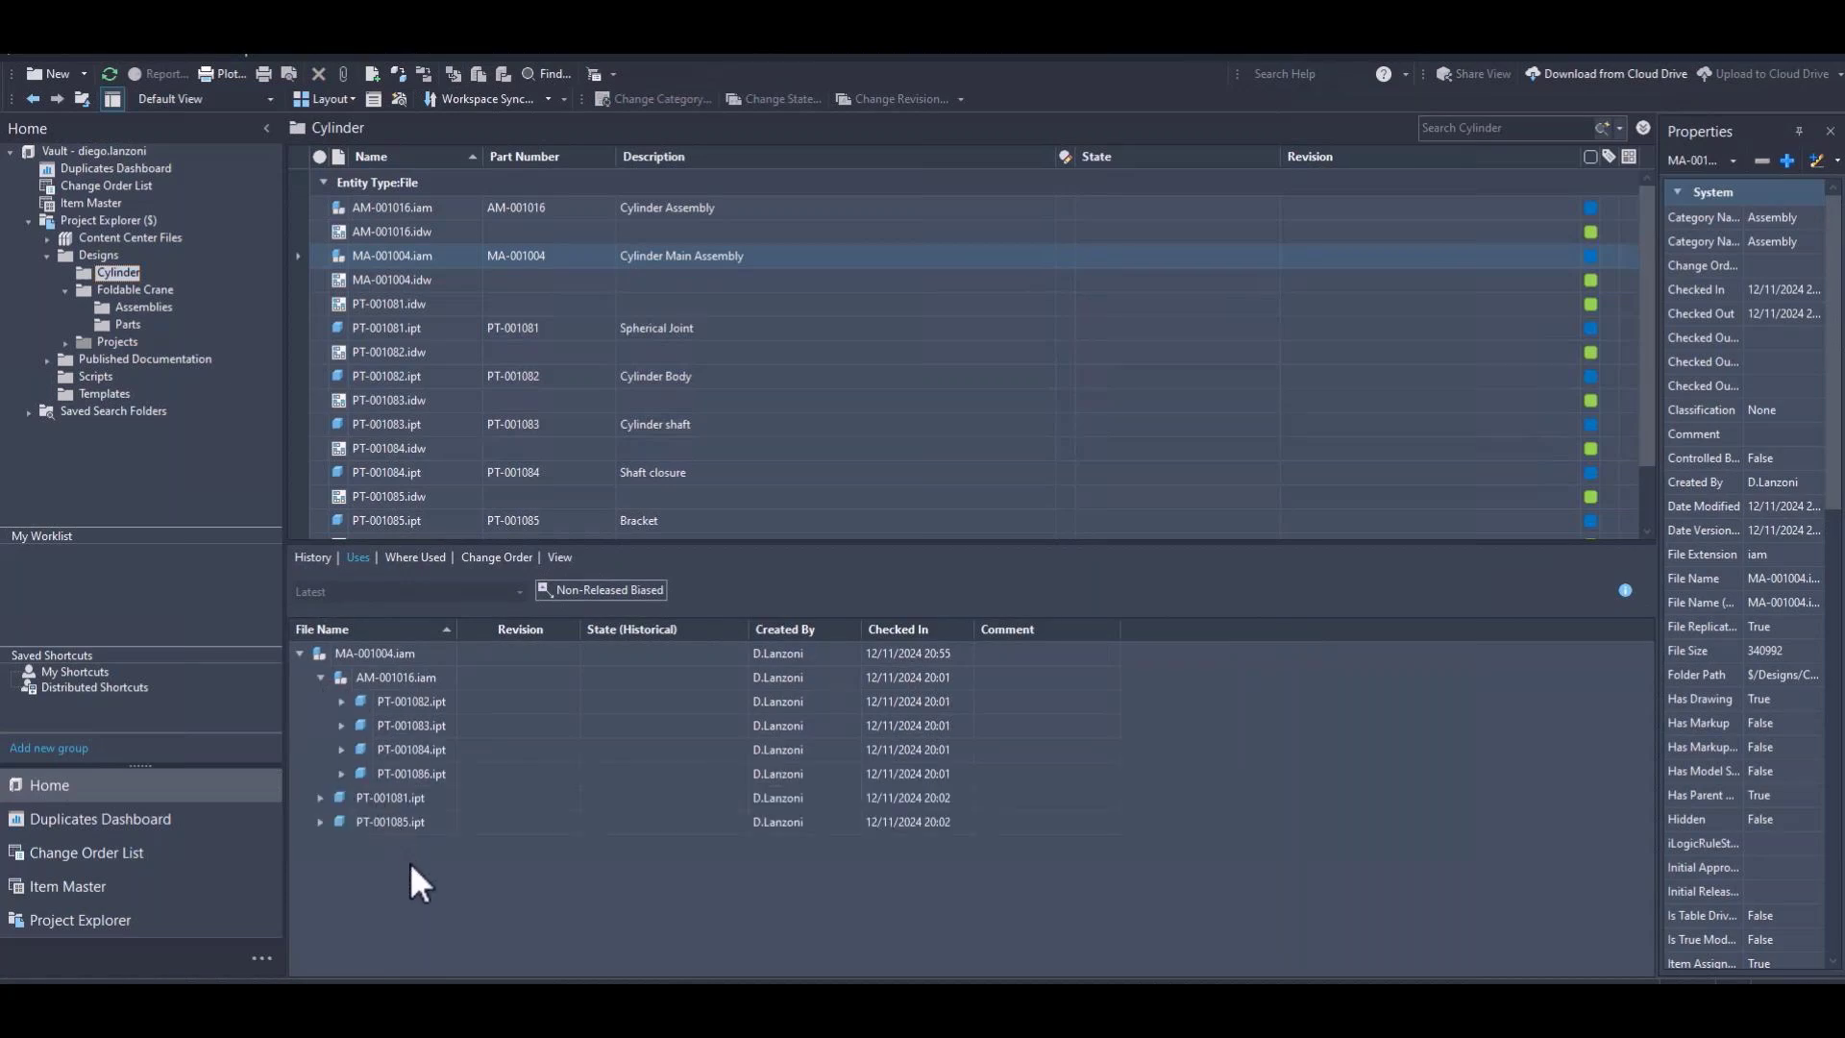
# Assign or update the item for MA-001004.iam in the Cylinder folder and save it.
pyautogui.click(453, 257)
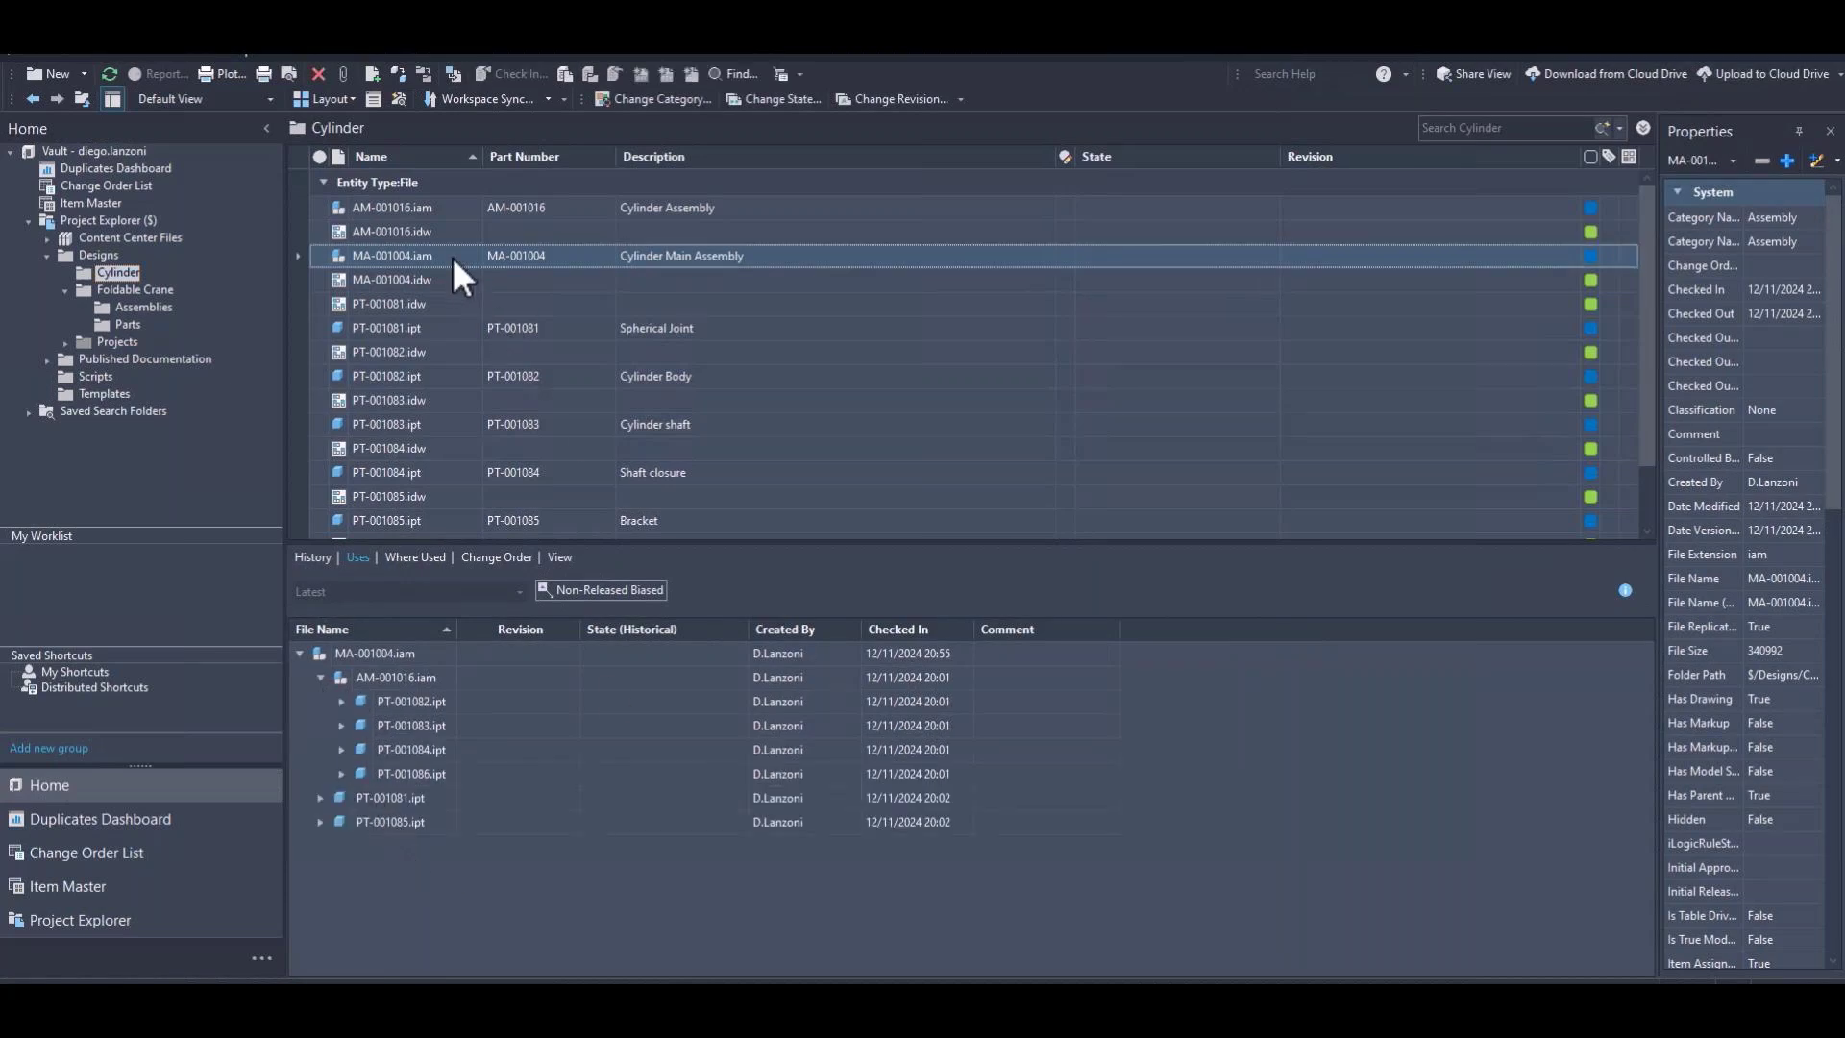
pyautogui.rightClick(834, 266)
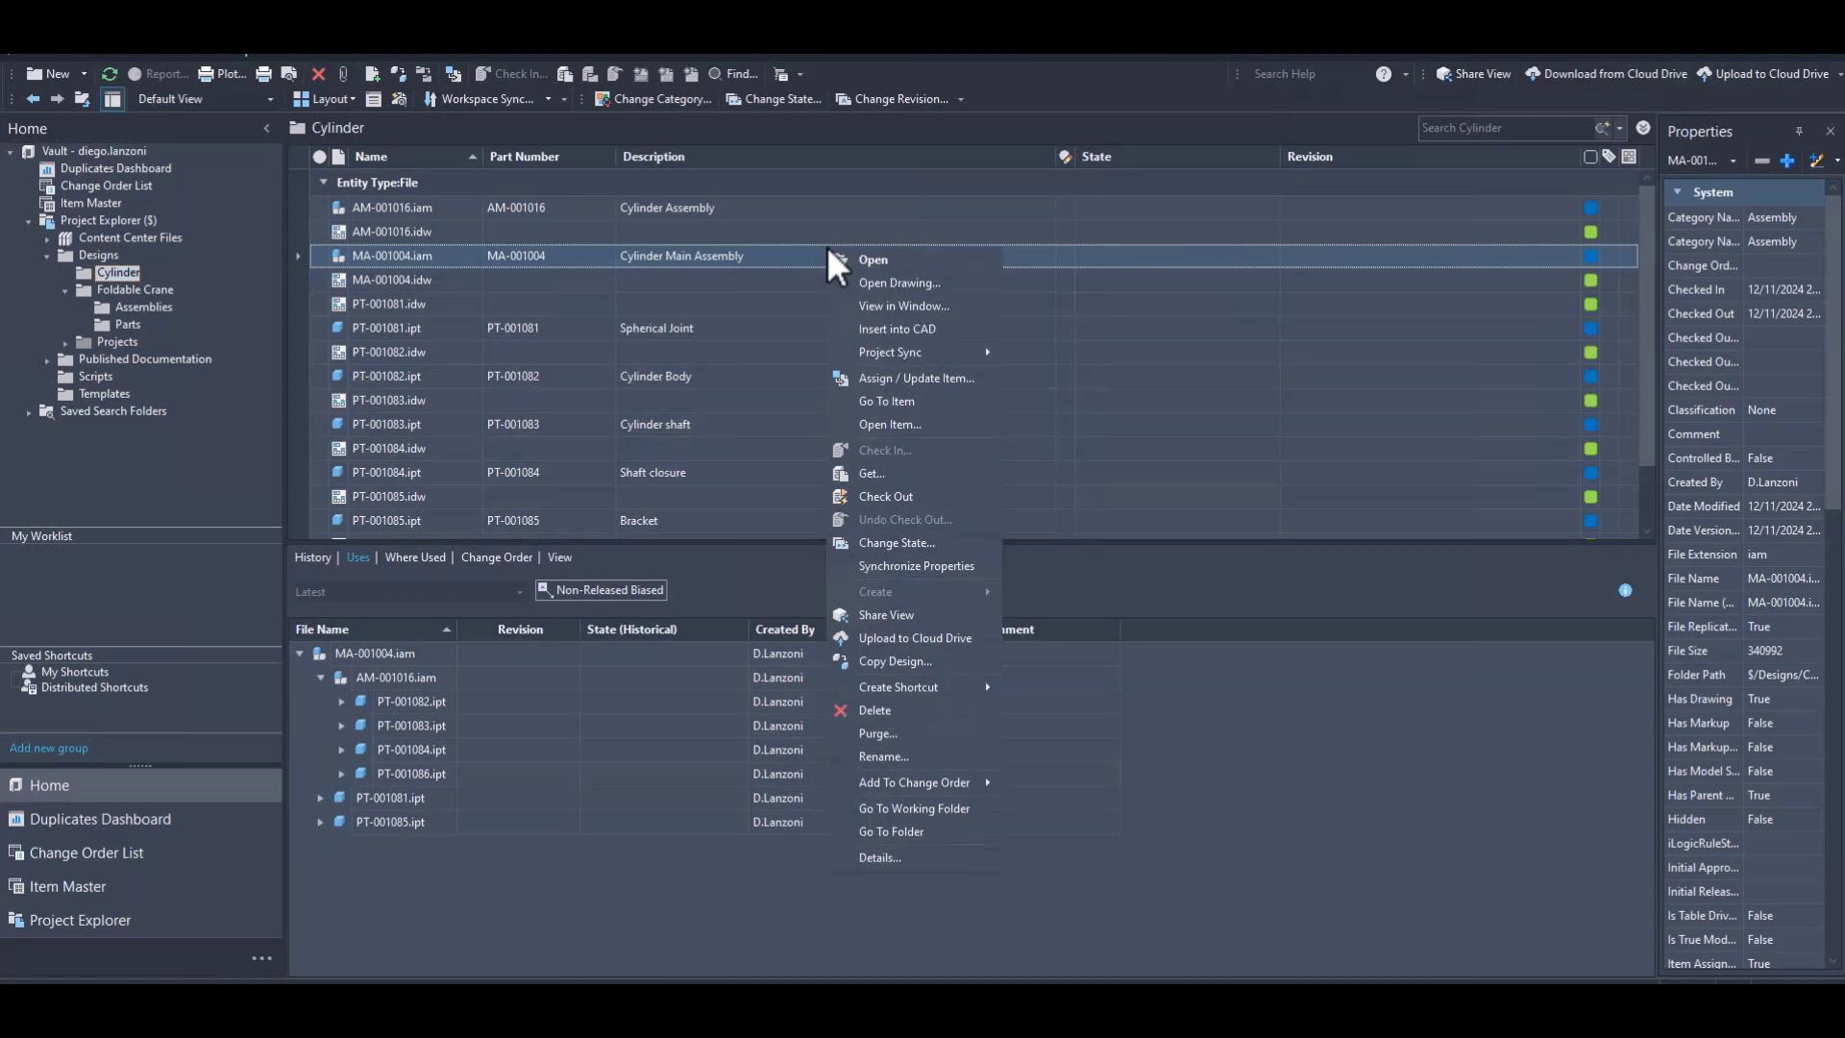
pyautogui.click(906, 376)
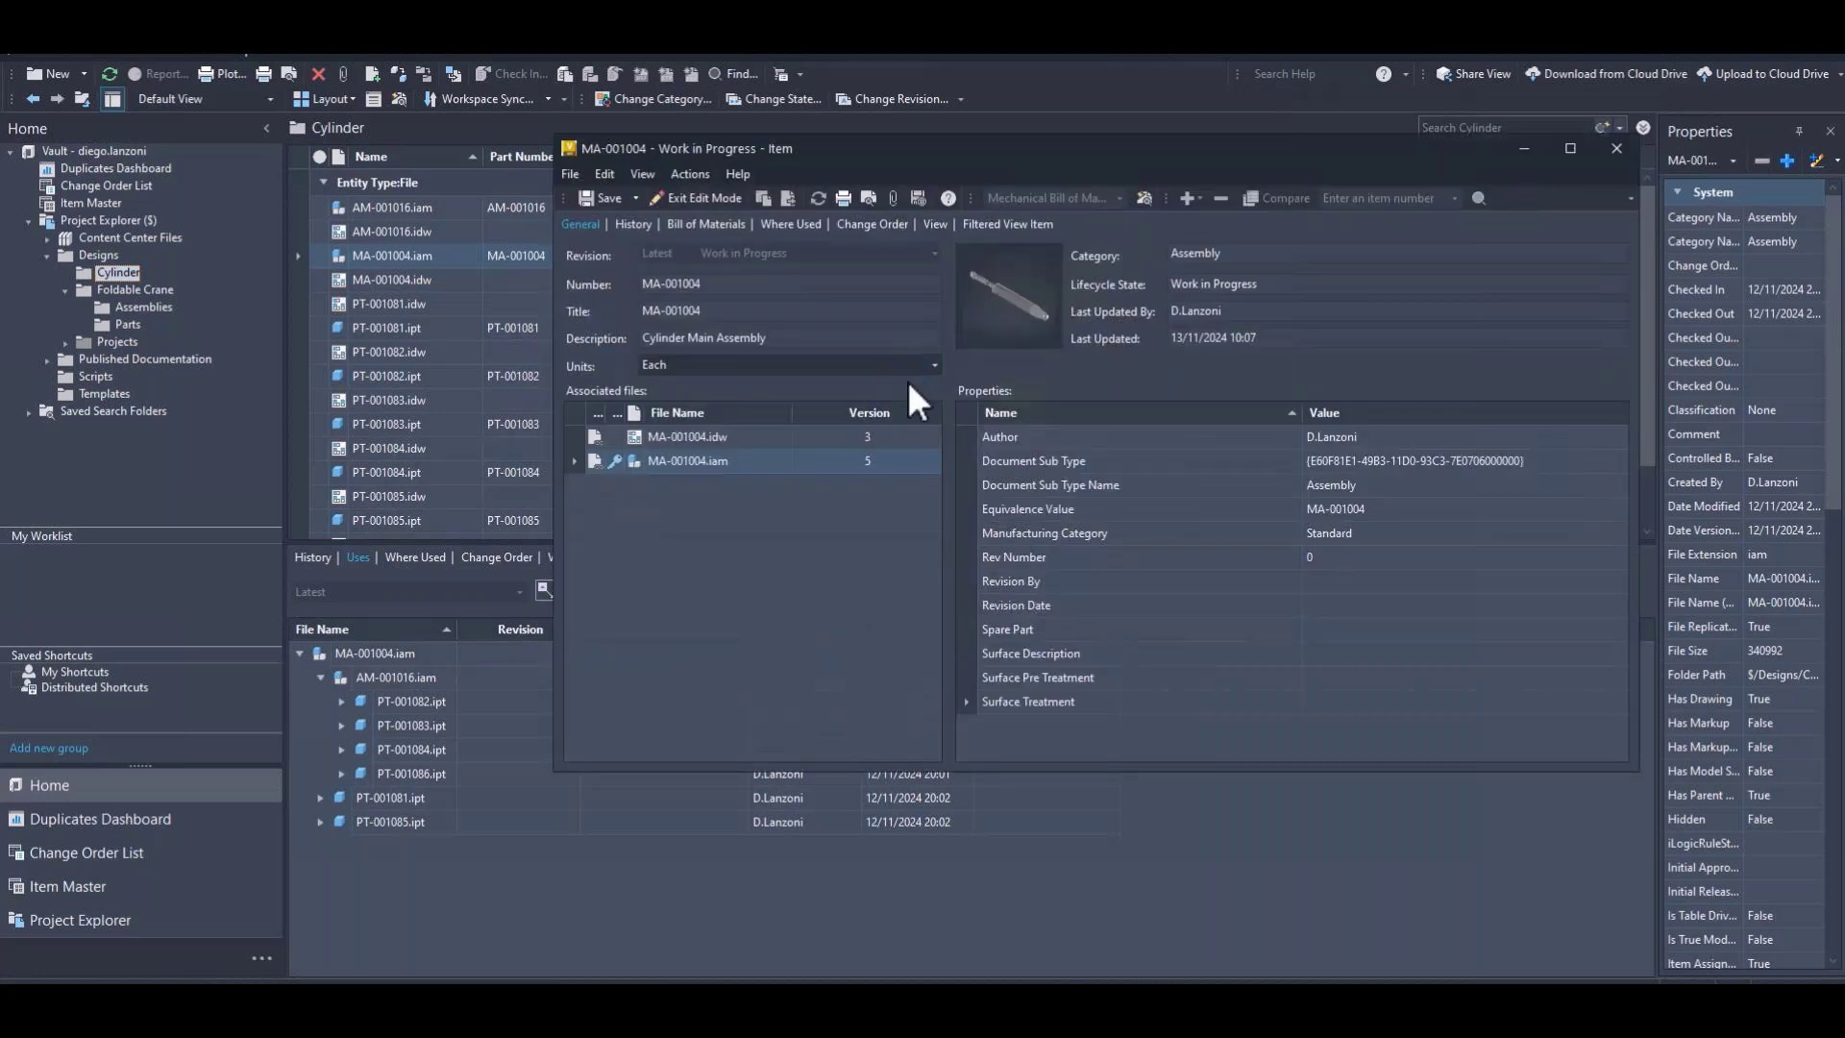
pyautogui.click(605, 197)
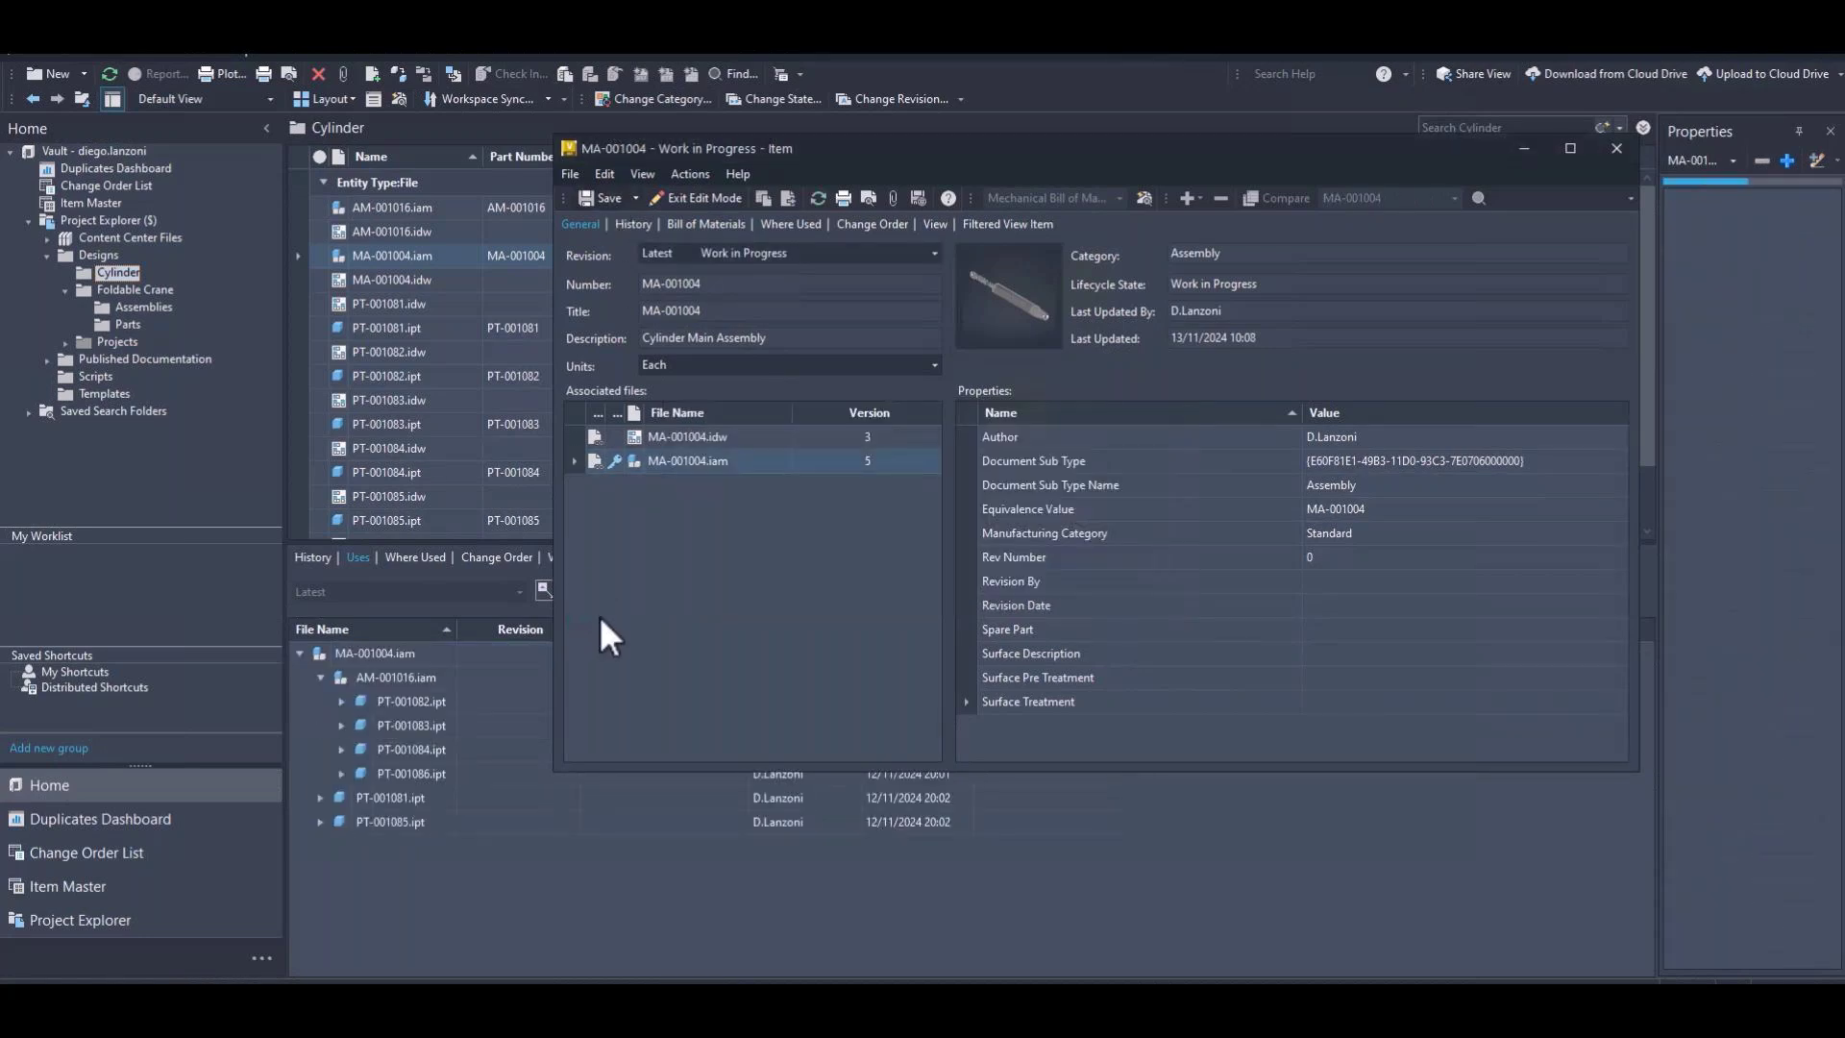
# Examine the MA-001004 item's bill of materials with AM-001016 expanded, and close the item window.
pyautogui.click(699, 197)
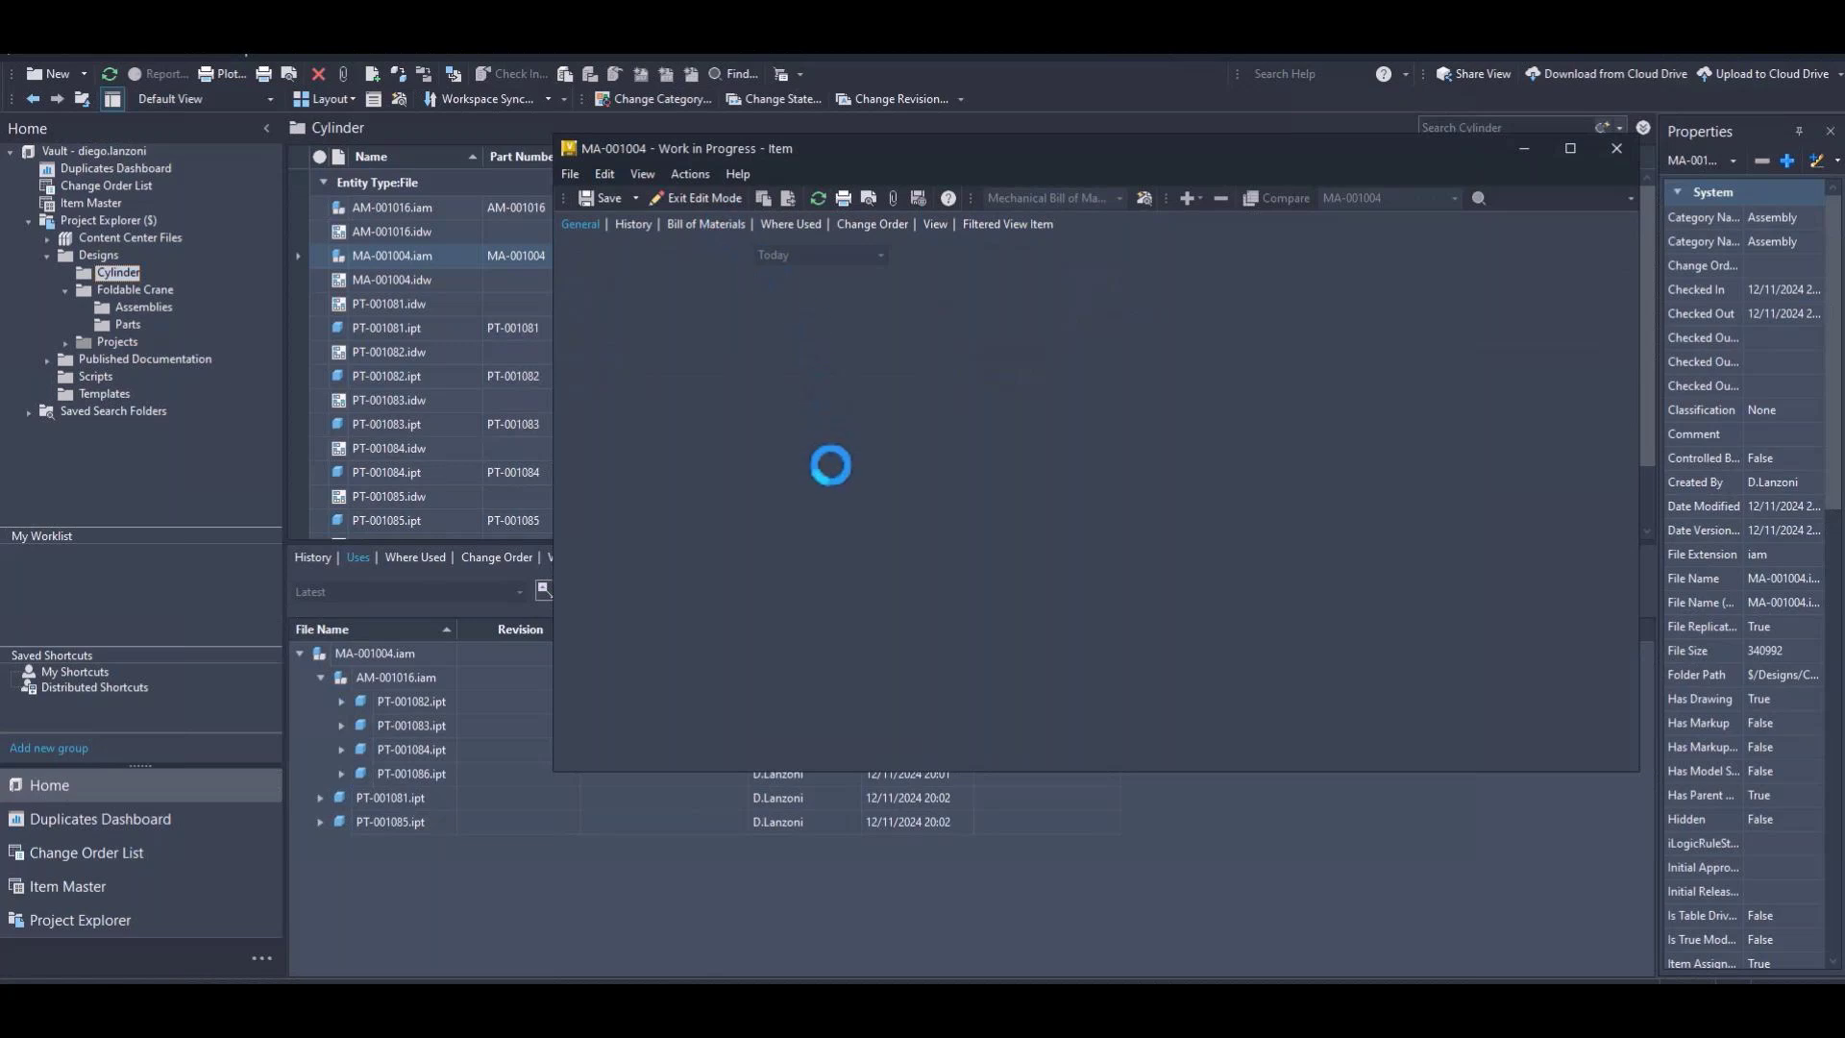
pyautogui.click(613, 334)
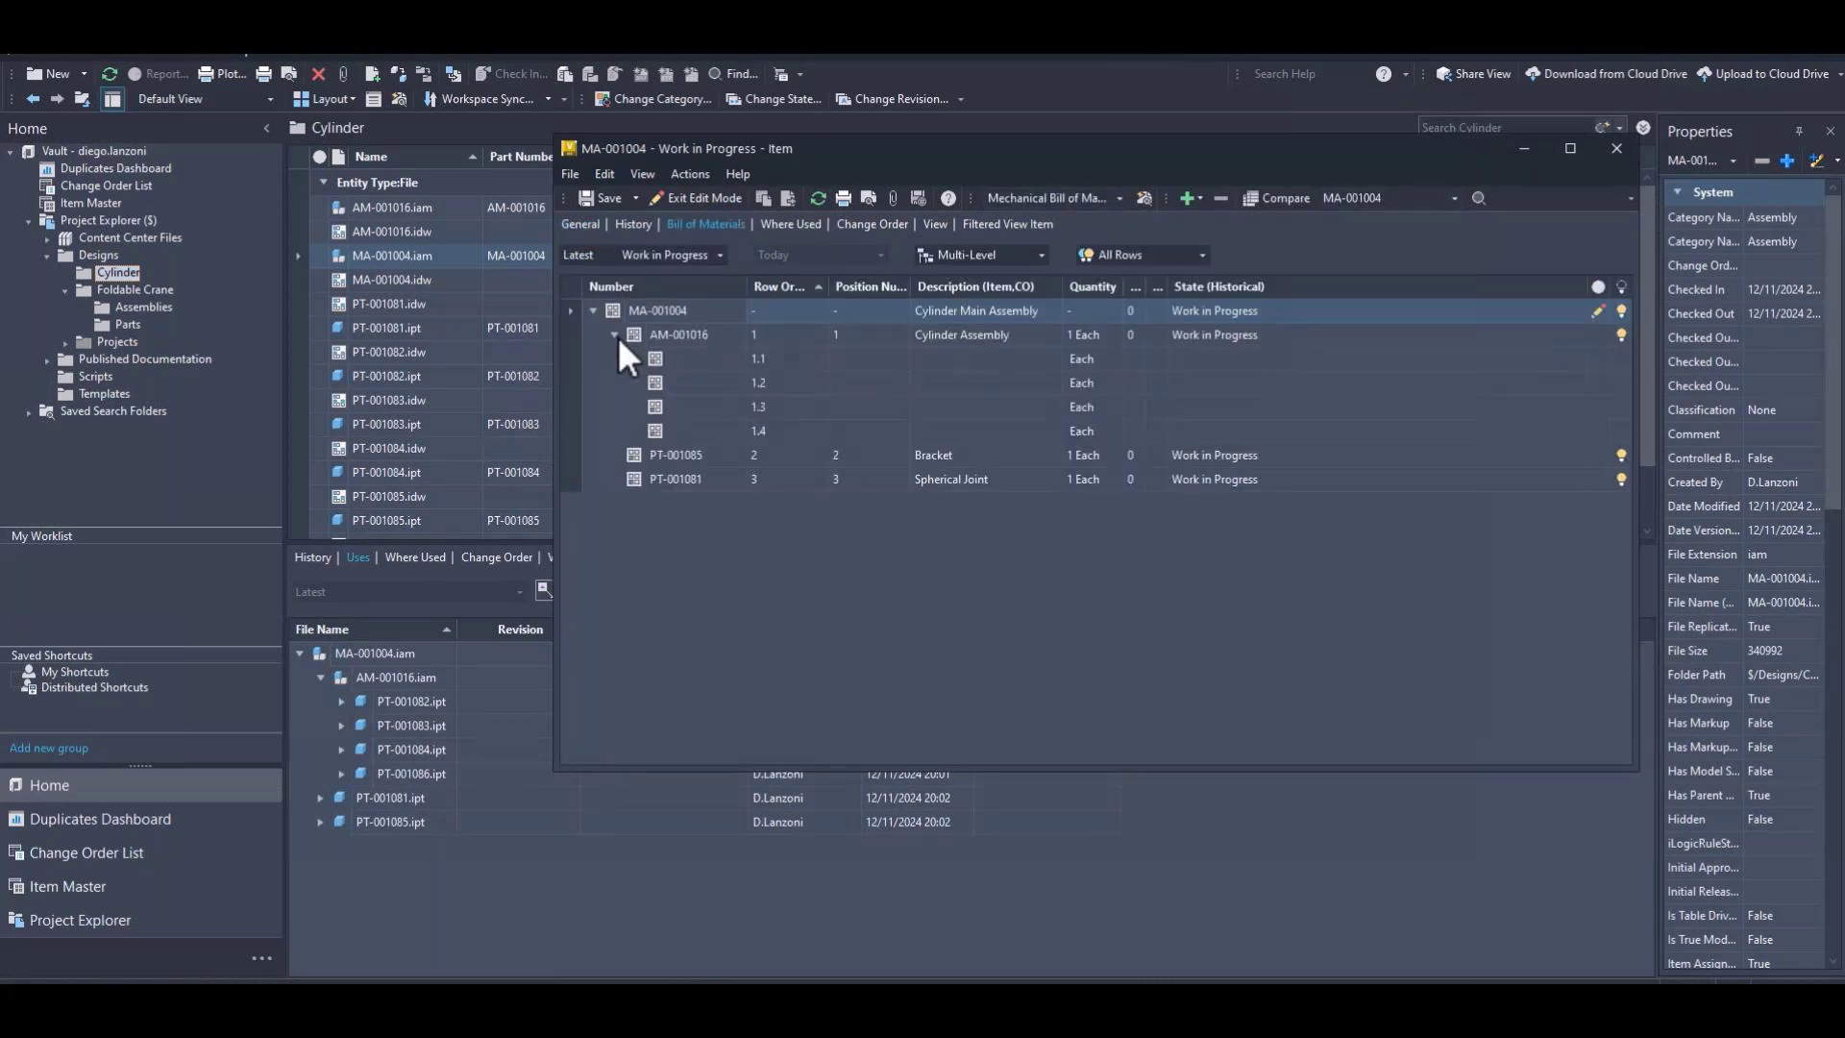
pyautogui.moveTo(838, 152); pyautogui.dragTo(759, 207)
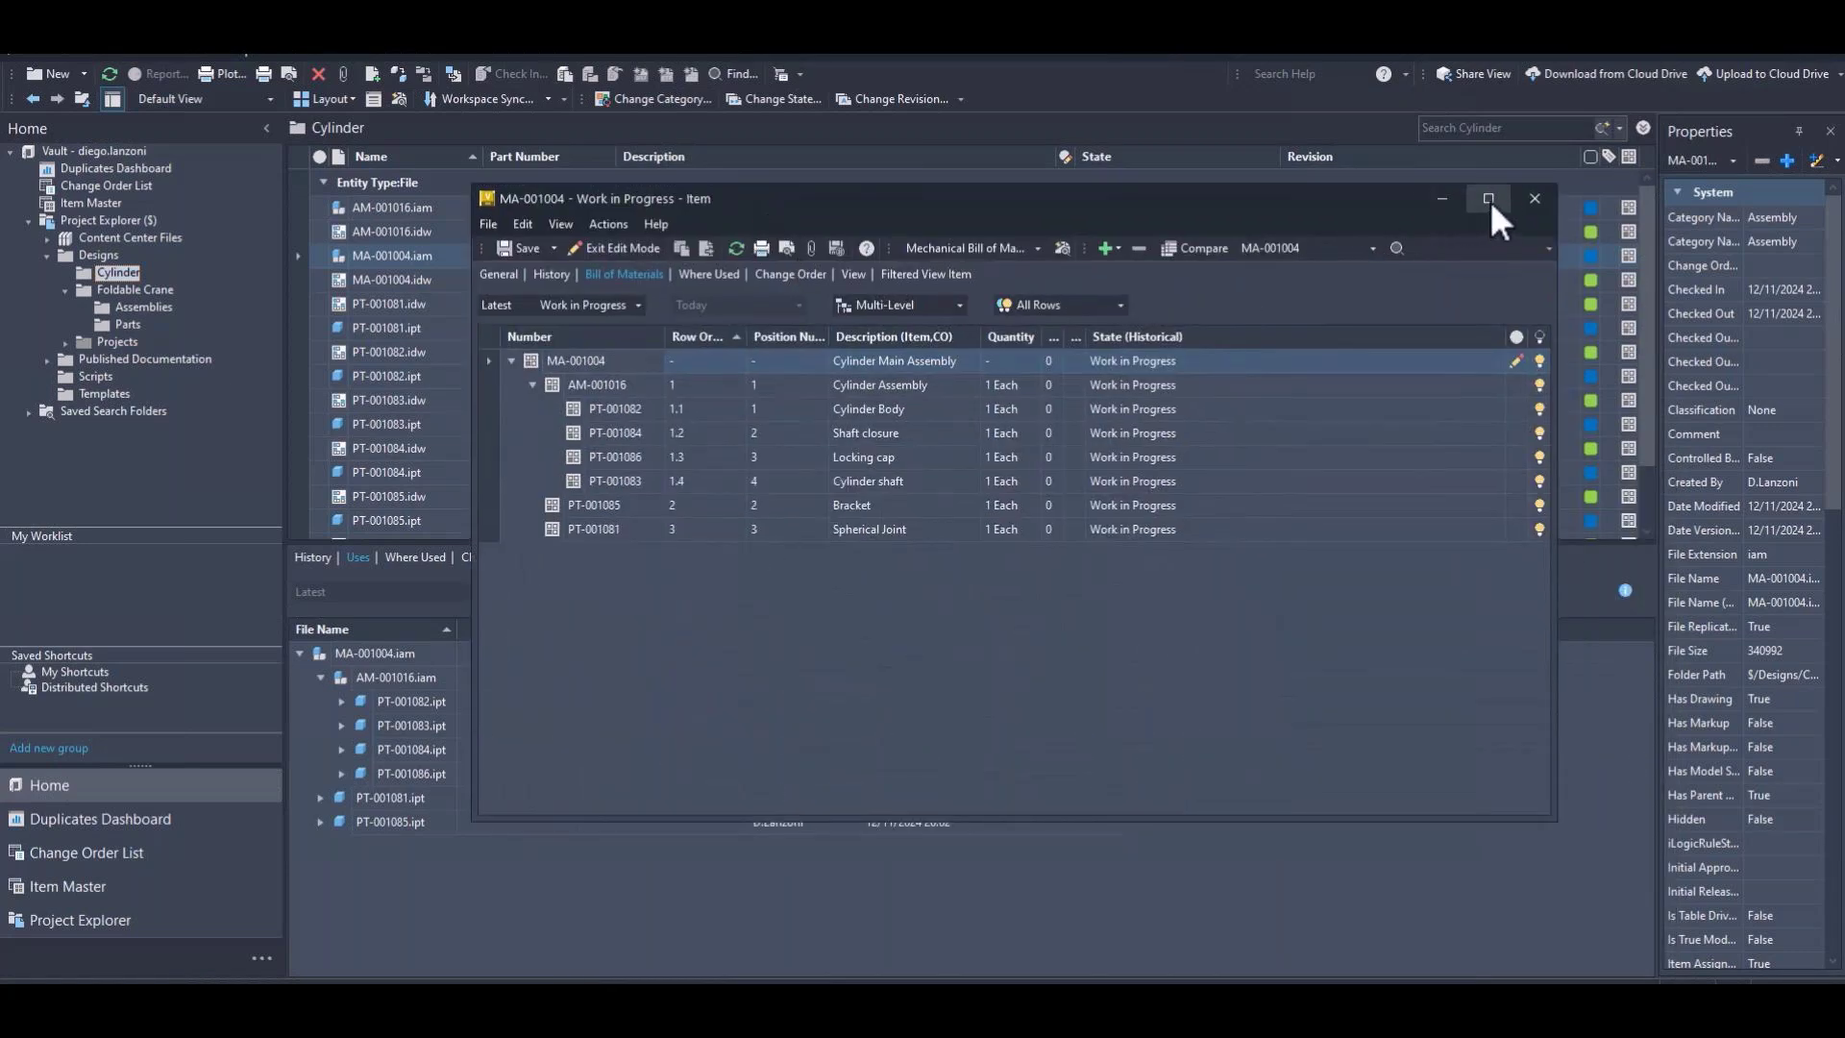
pyautogui.click(1535, 199)
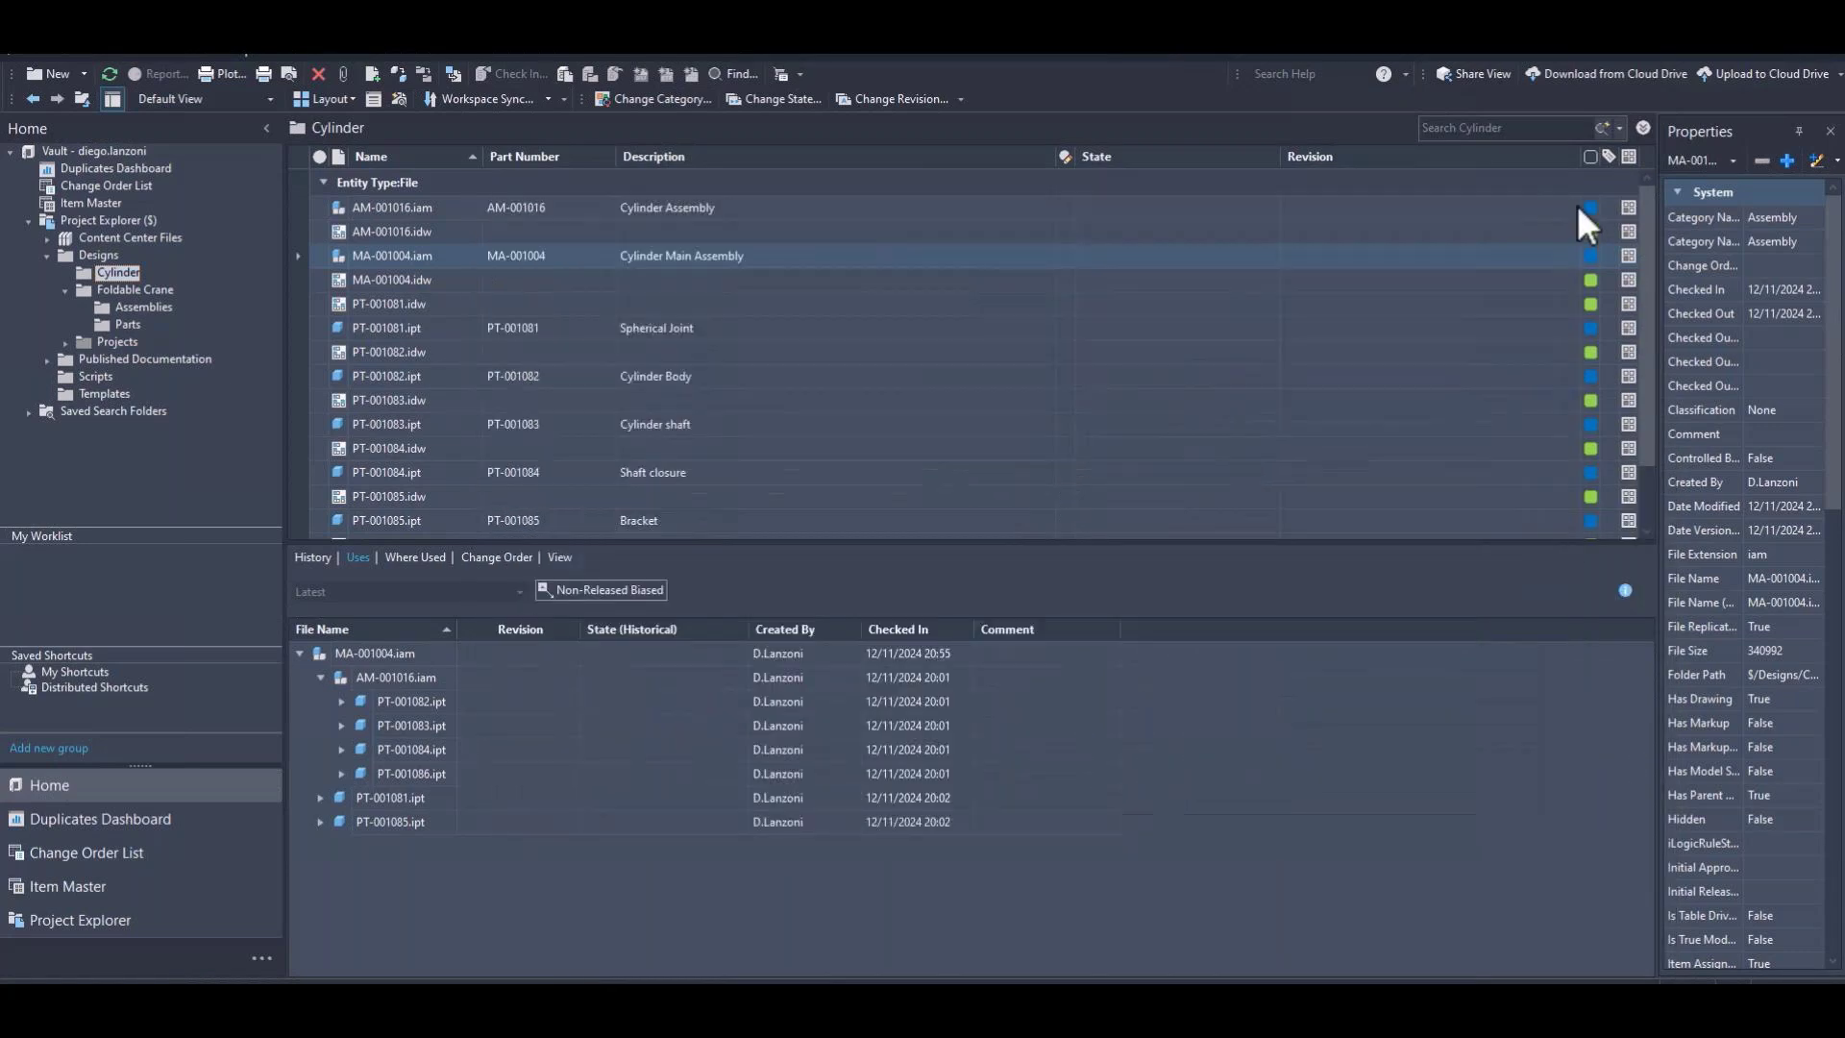
# Go to the item of MA-001004.iam and review the part items PT-001081, PT-001086, PT-001083 and PT-001082 and their files.
pyautogui.rightClick(609, 261)
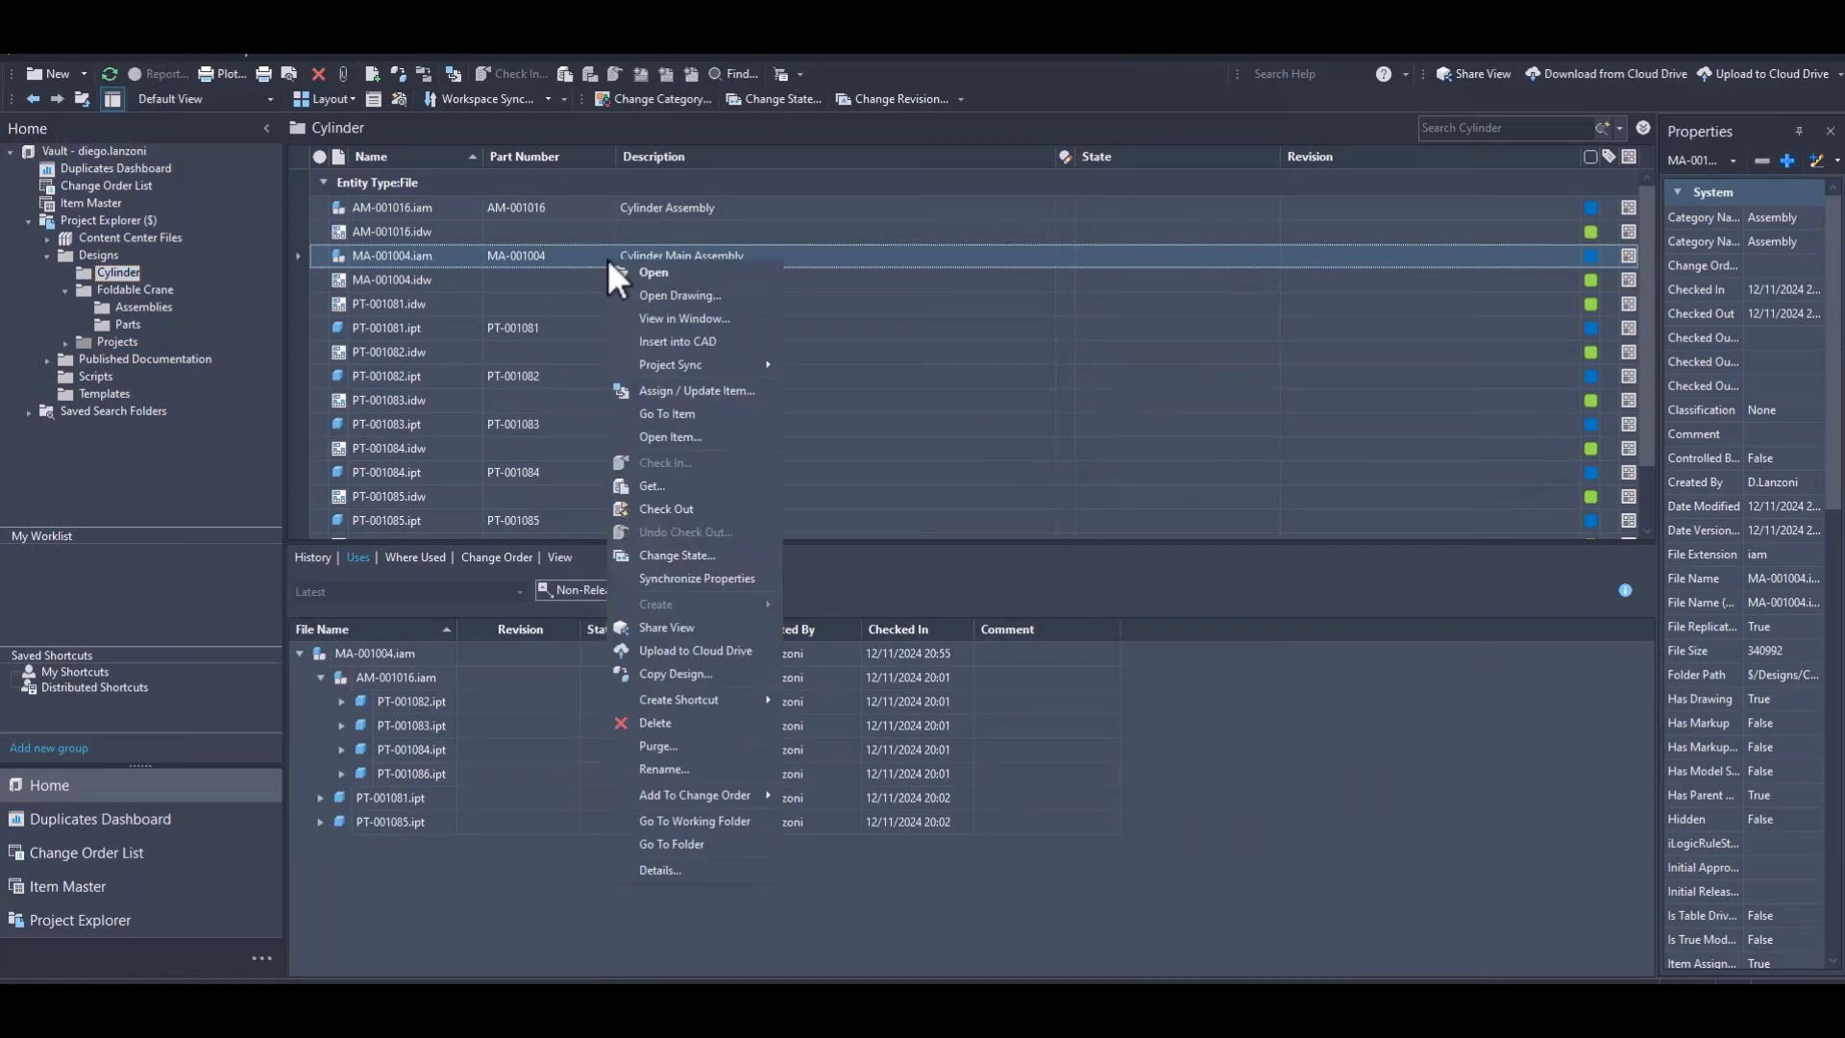
pyautogui.click(667, 413)
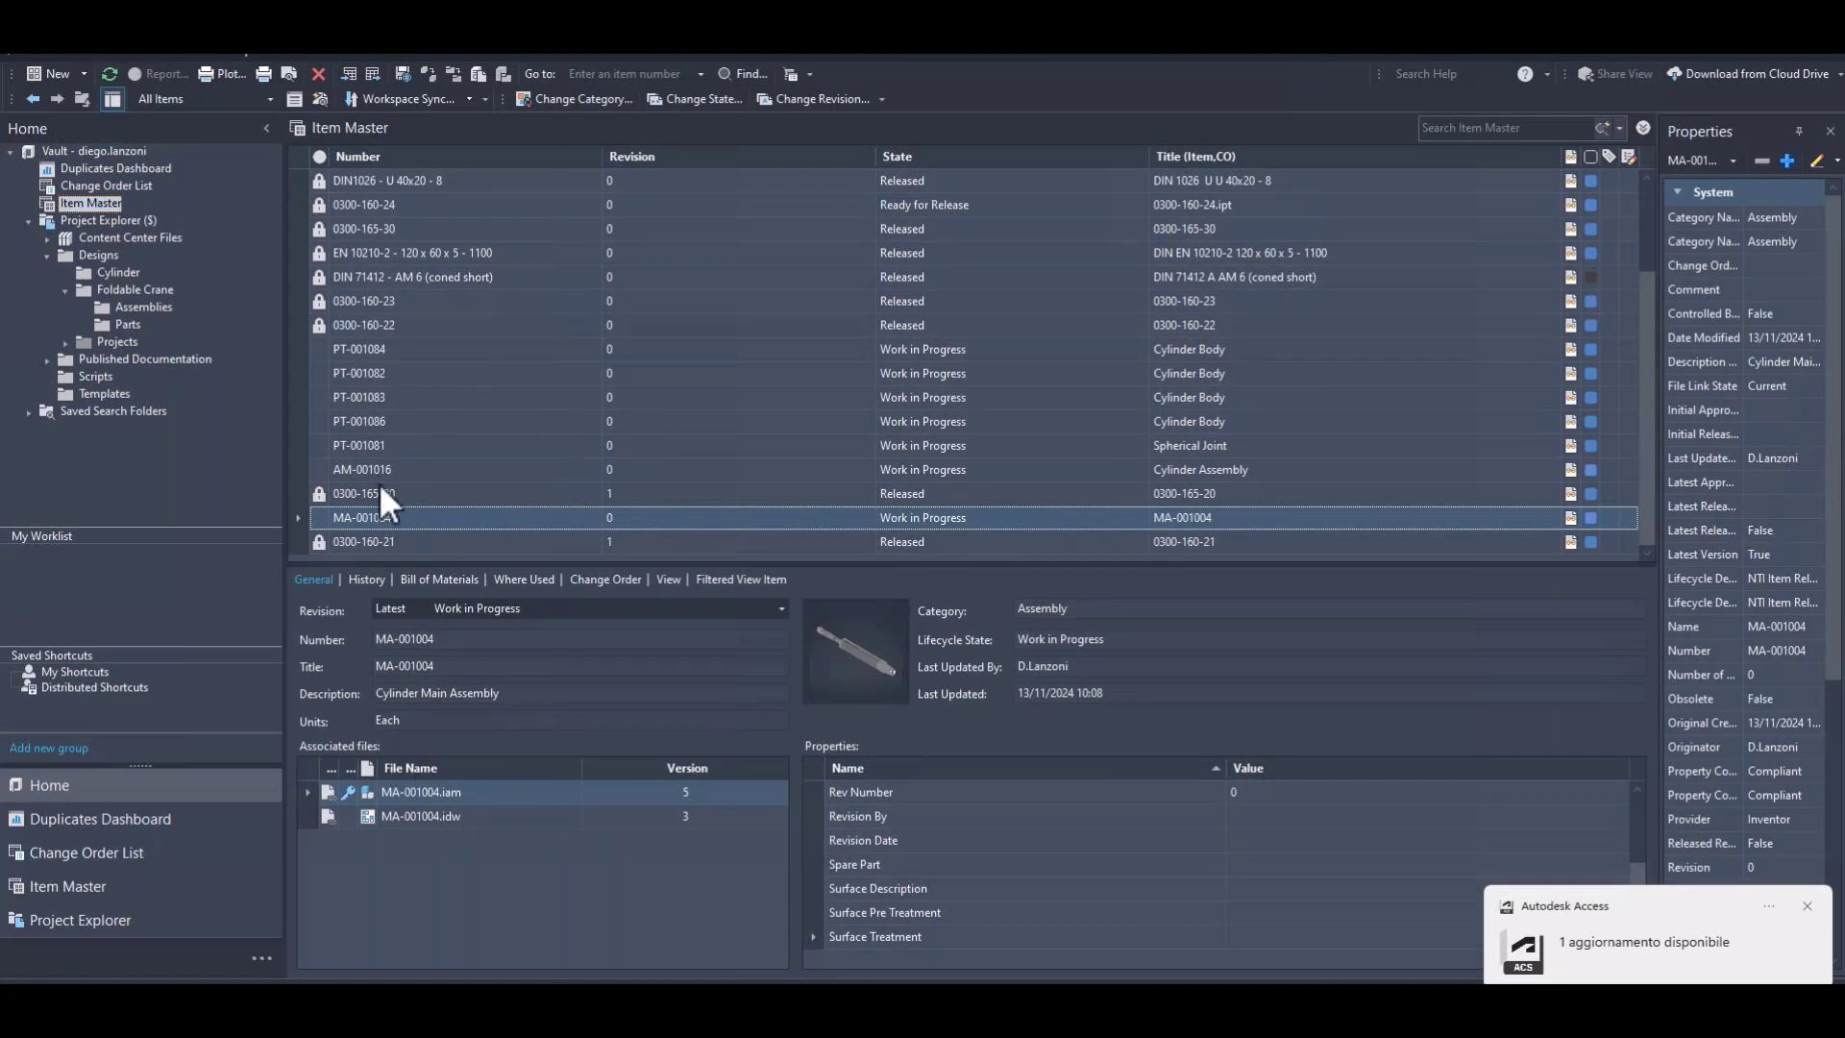
pyautogui.click(378, 446)
pyautogui.click(386, 423)
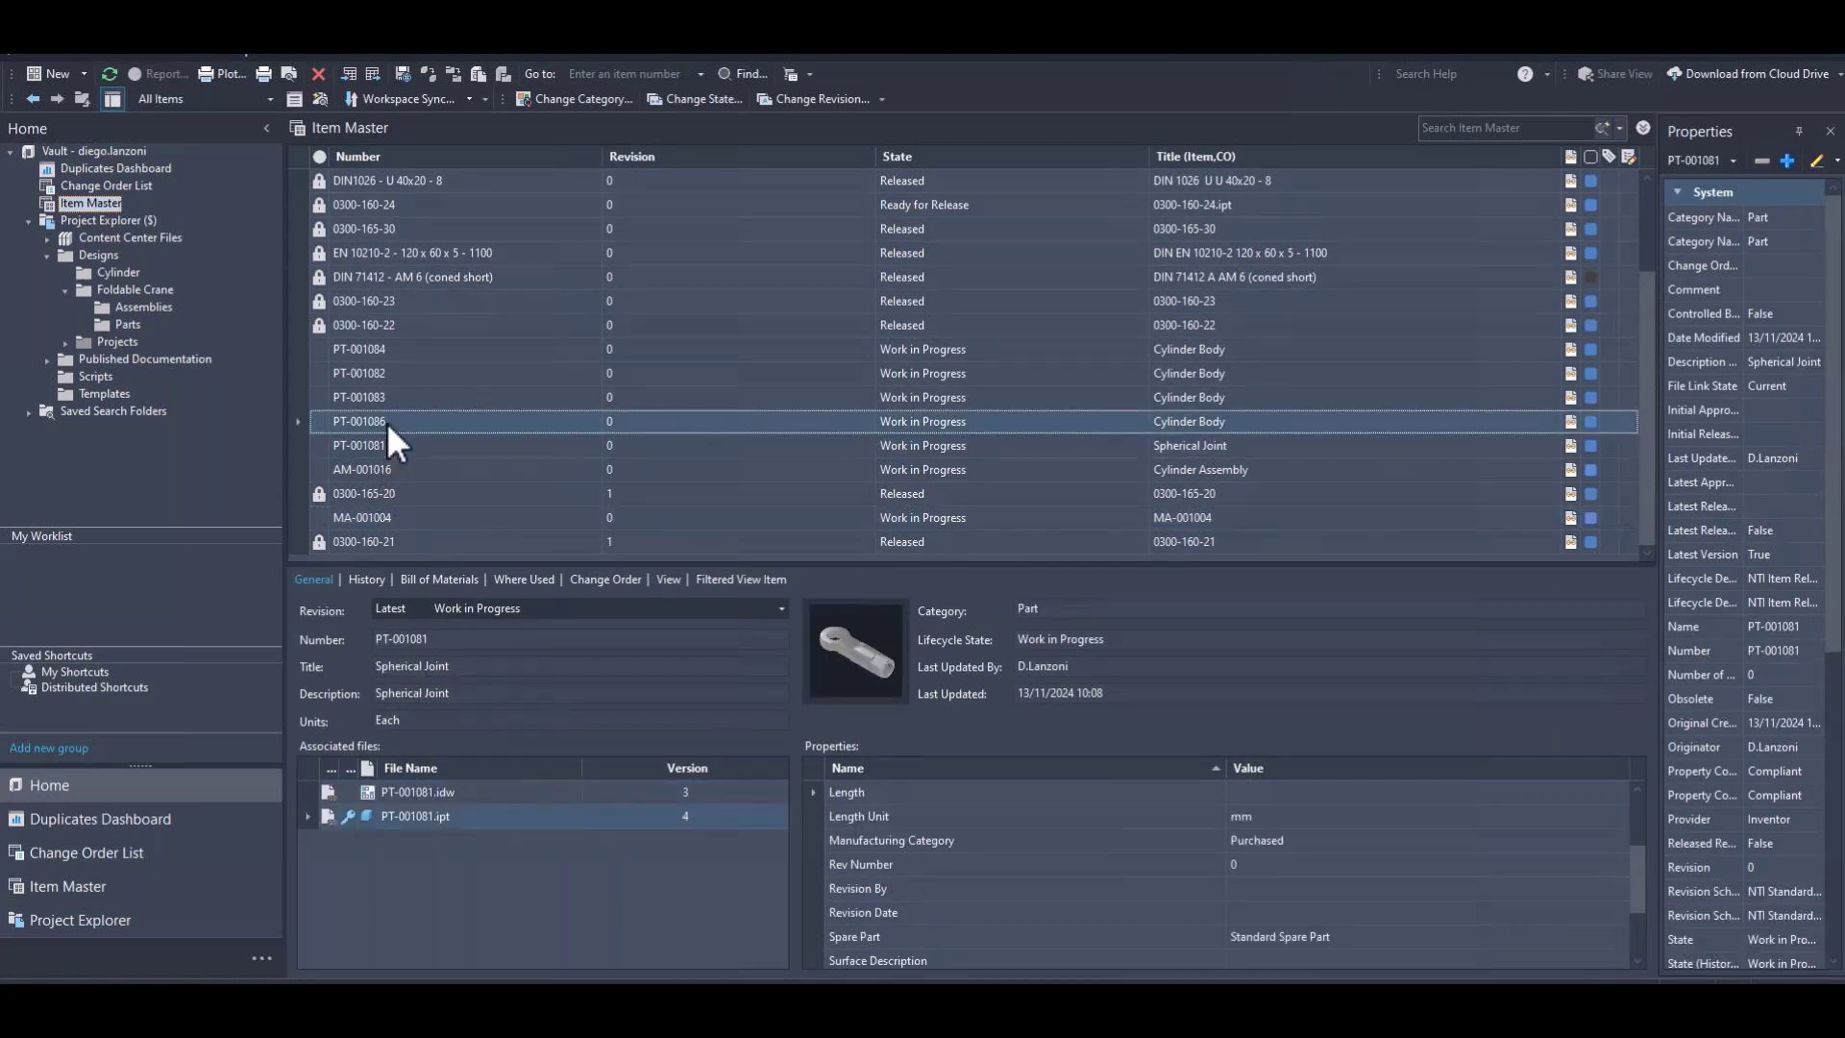
pyautogui.click(389, 399)
pyautogui.click(400, 372)
pyautogui.click(422, 519)
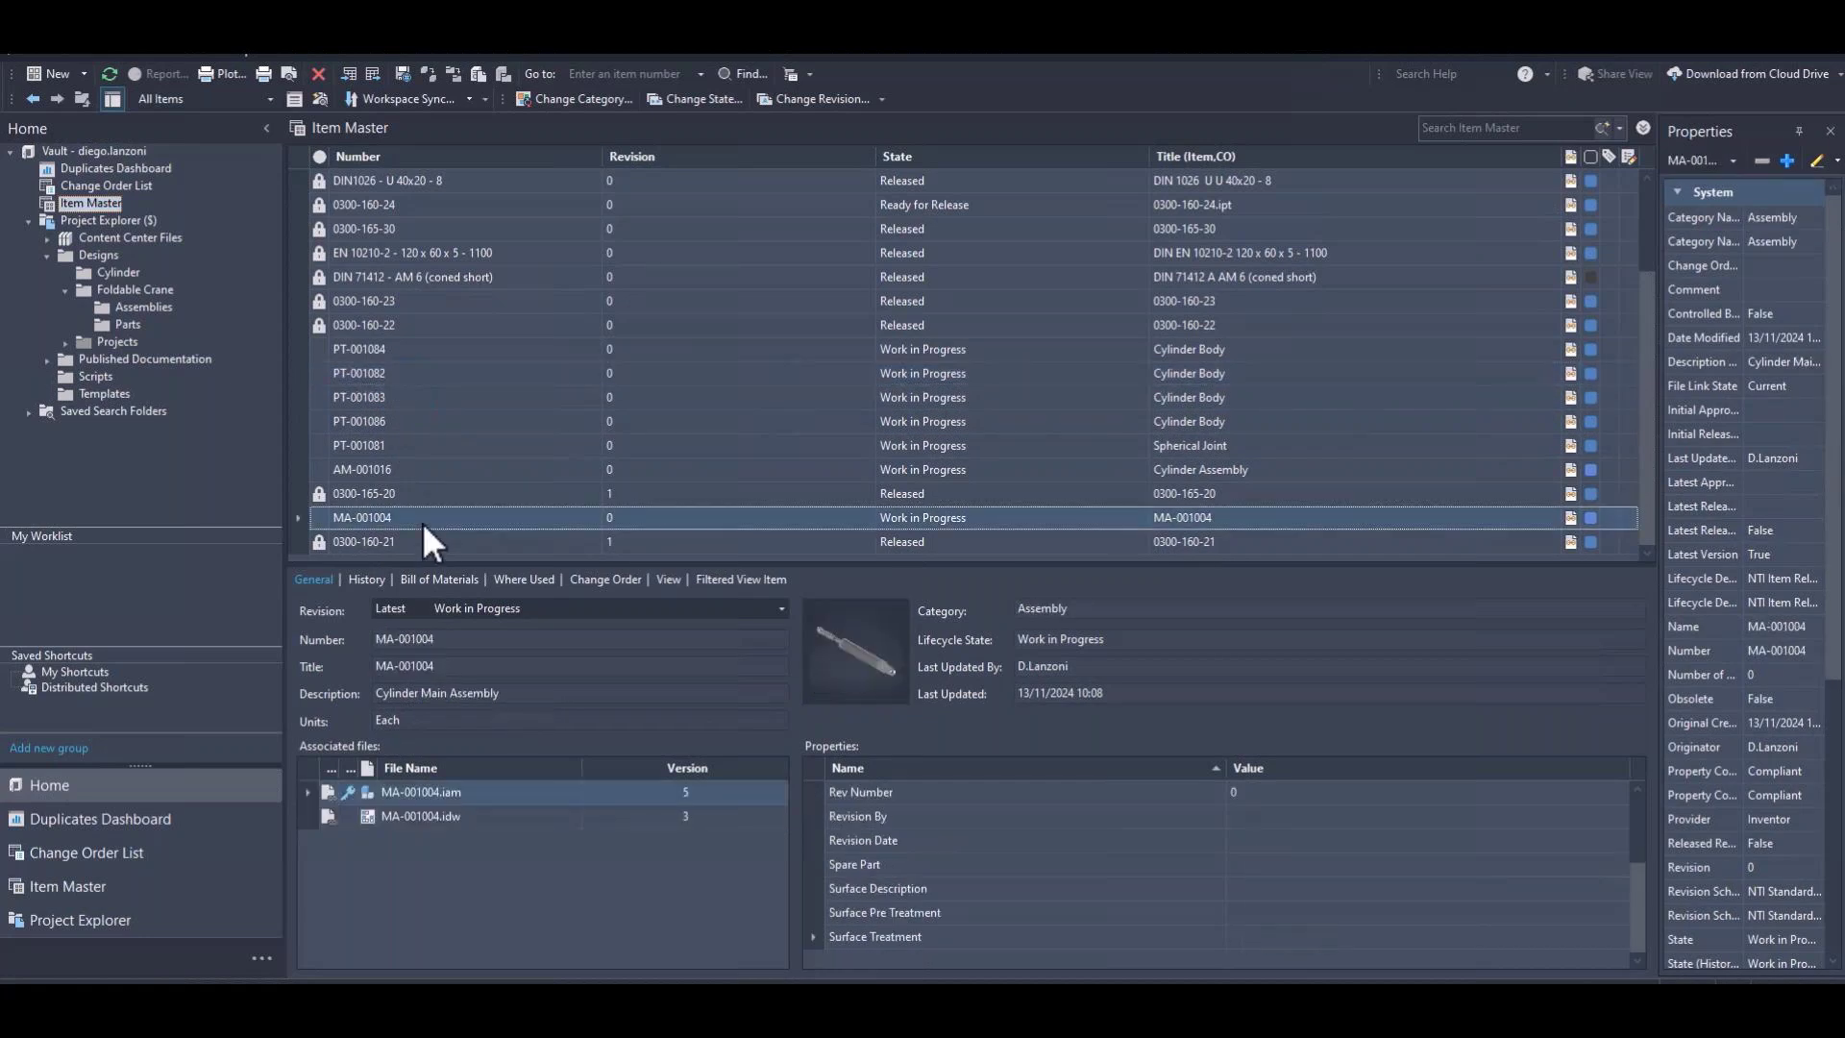
# Change the lifecycle state of item MA-001004 and its child items to Scheduled for Release, and close the Job Processor window.
pyautogui.click(667, 104)
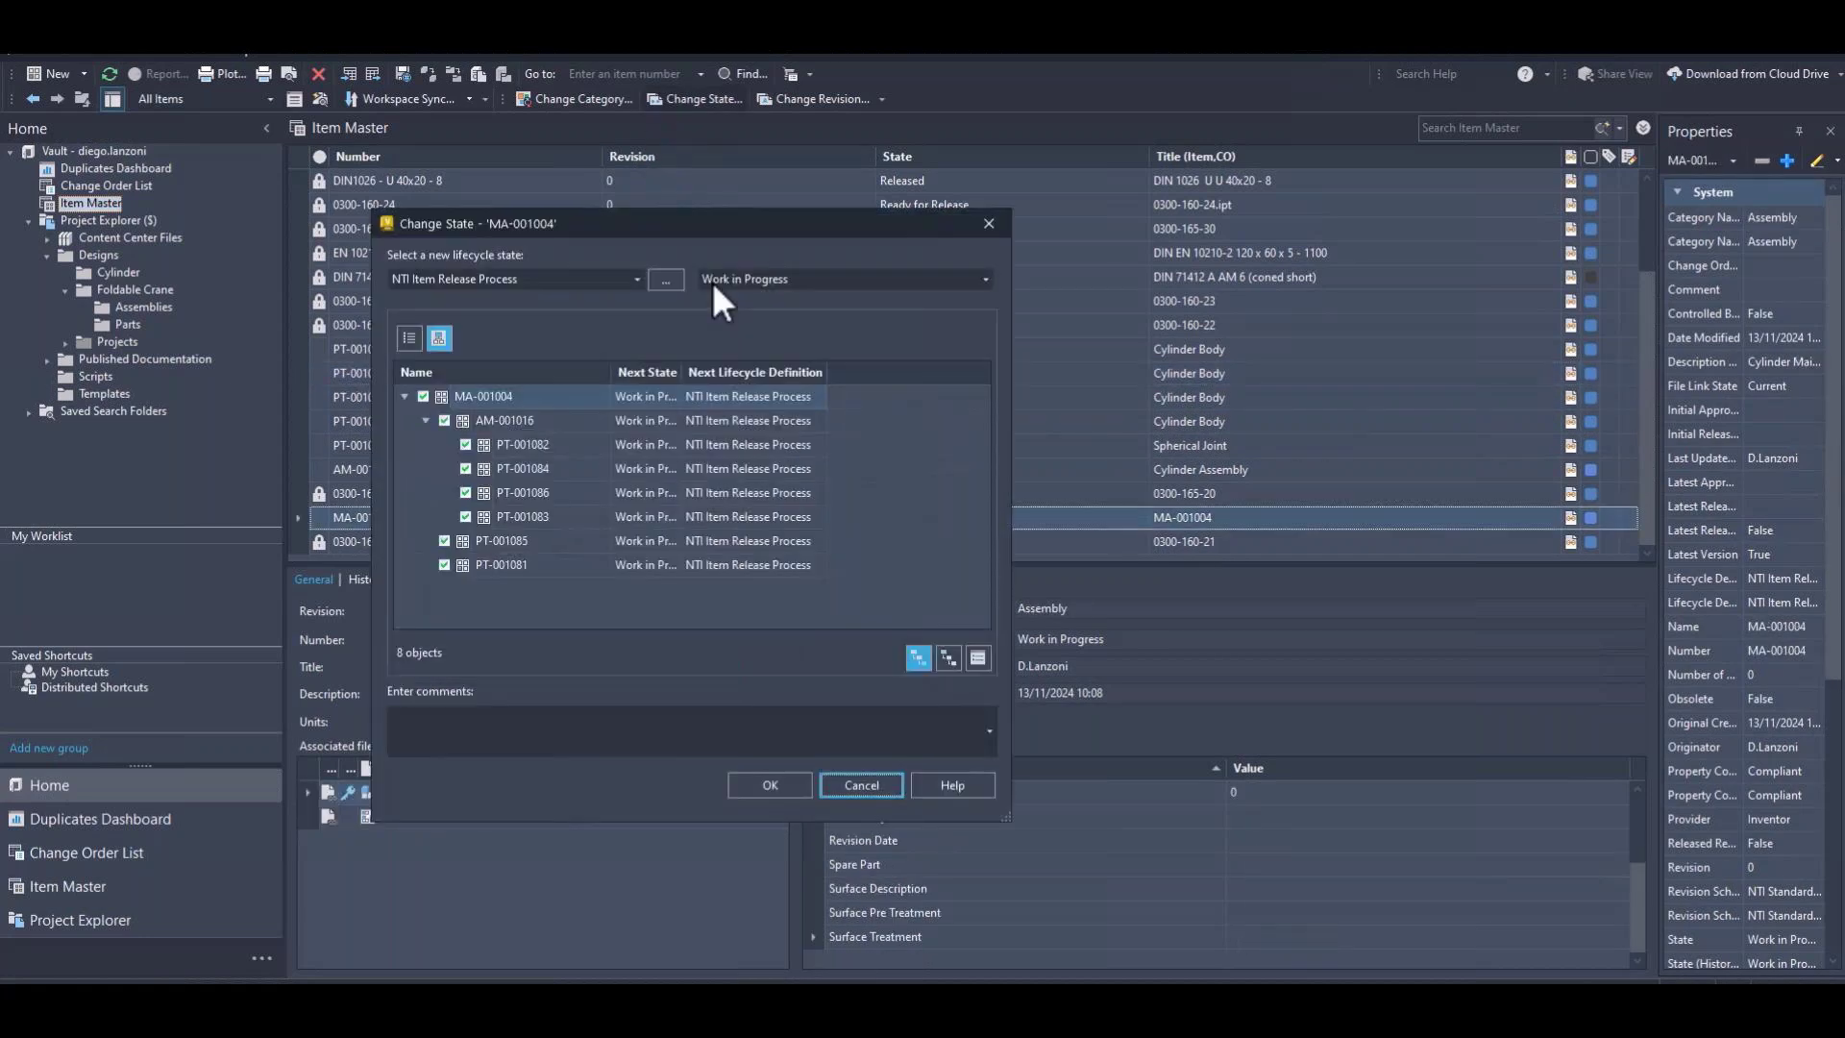
pyautogui.click(794, 278)
pyautogui.click(786, 319)
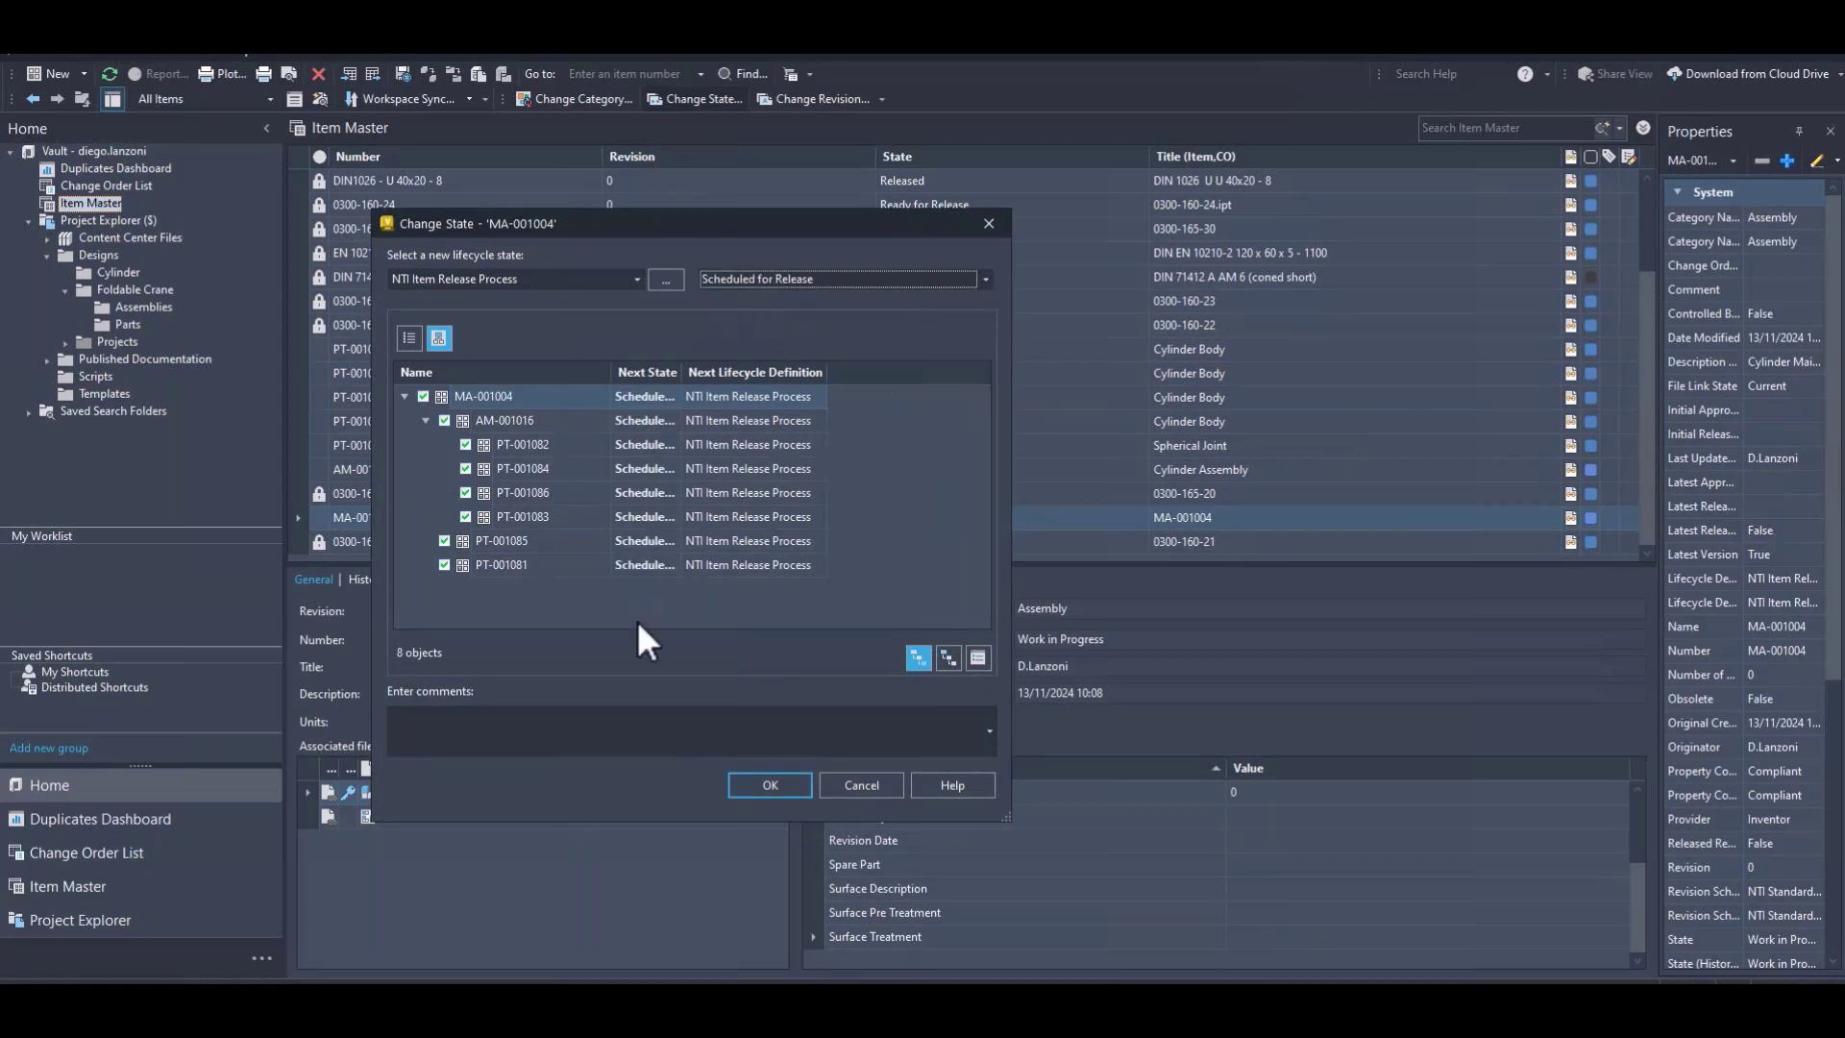
pyautogui.click(747, 779)
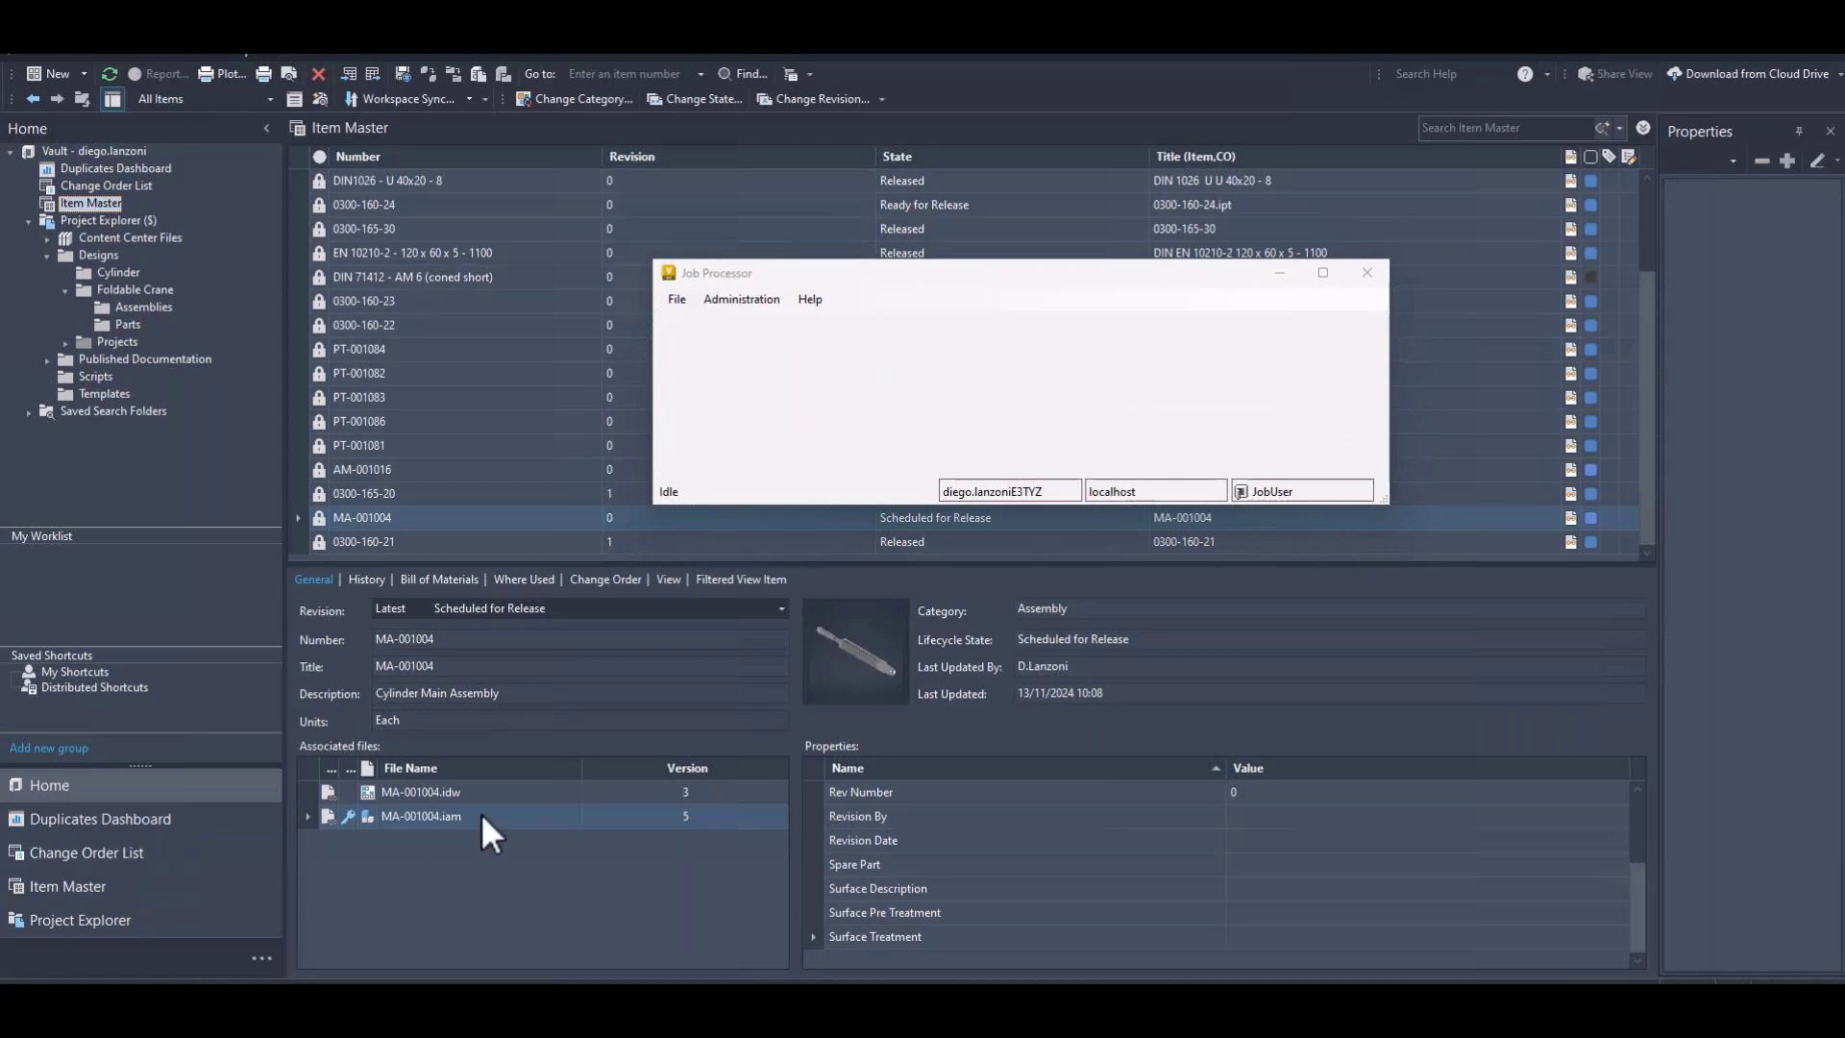
pyautogui.click(1368, 272)
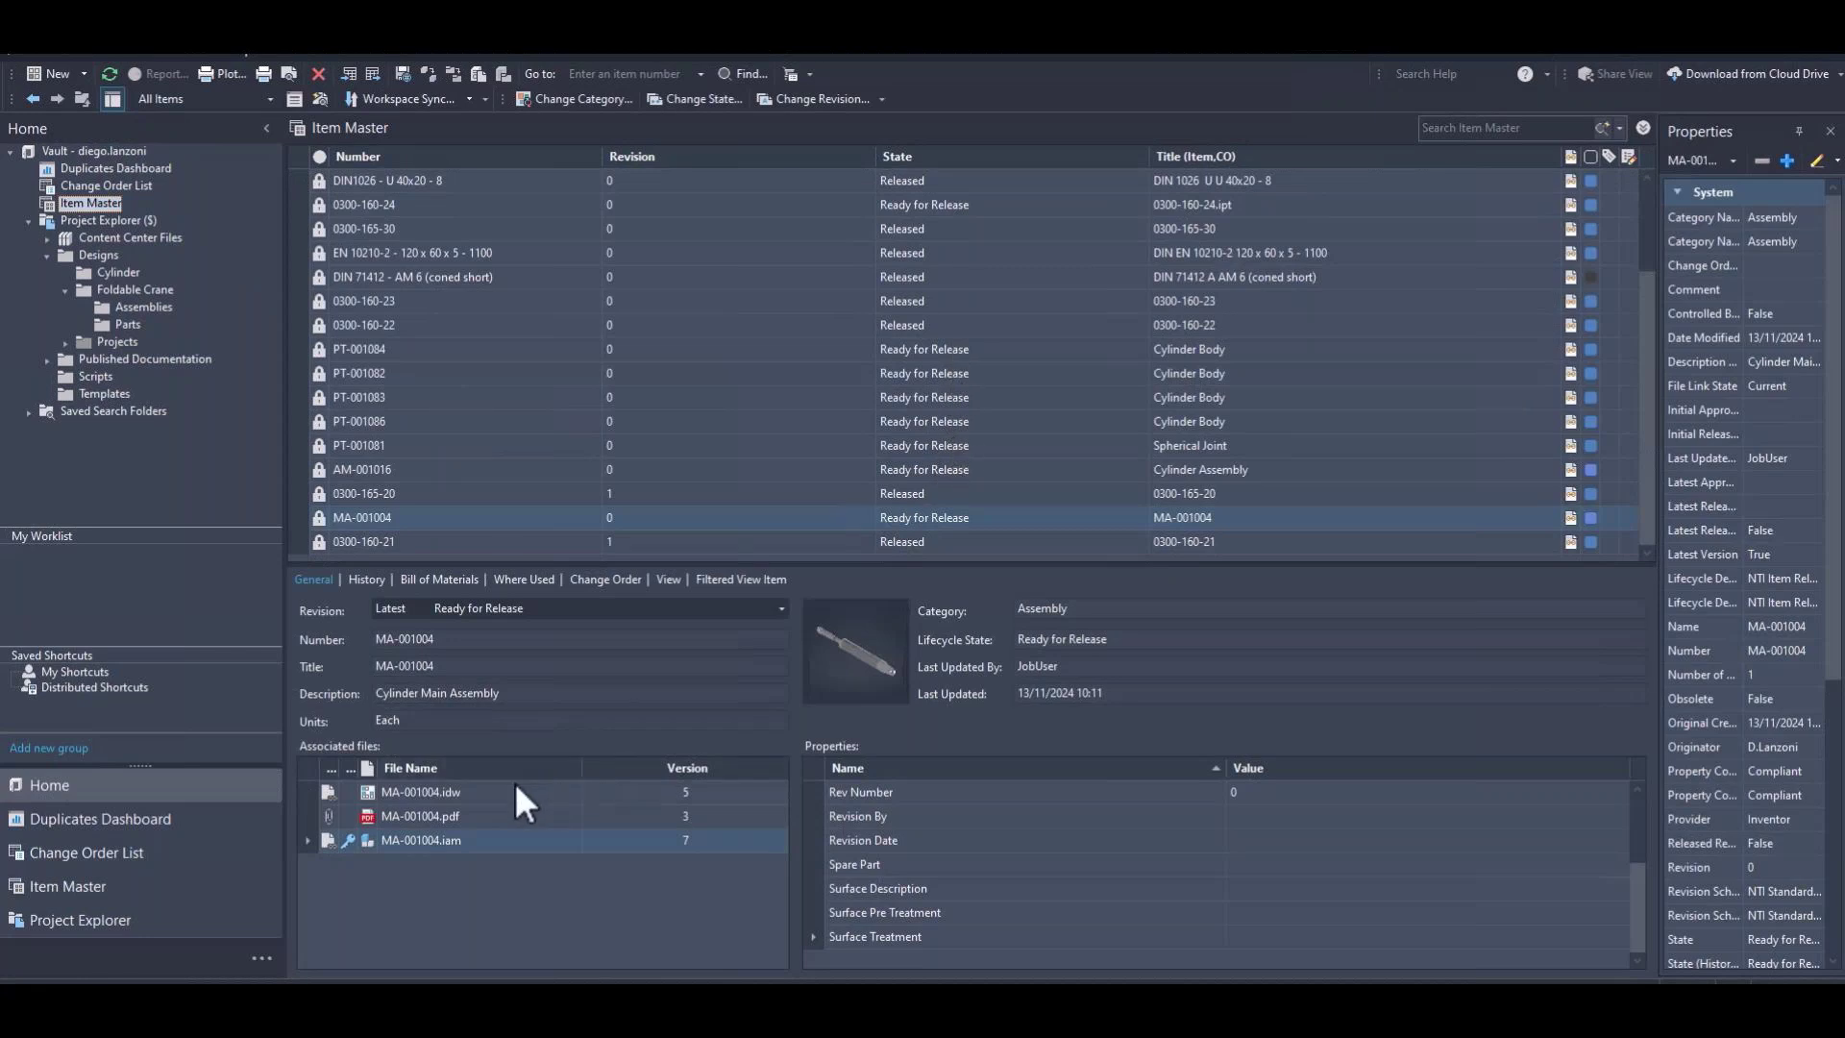
# Check the associated files of items AM-001016 and PT-001081, and open PT-001081.pdf to inspect its watermark.
pyautogui.click(372, 470)
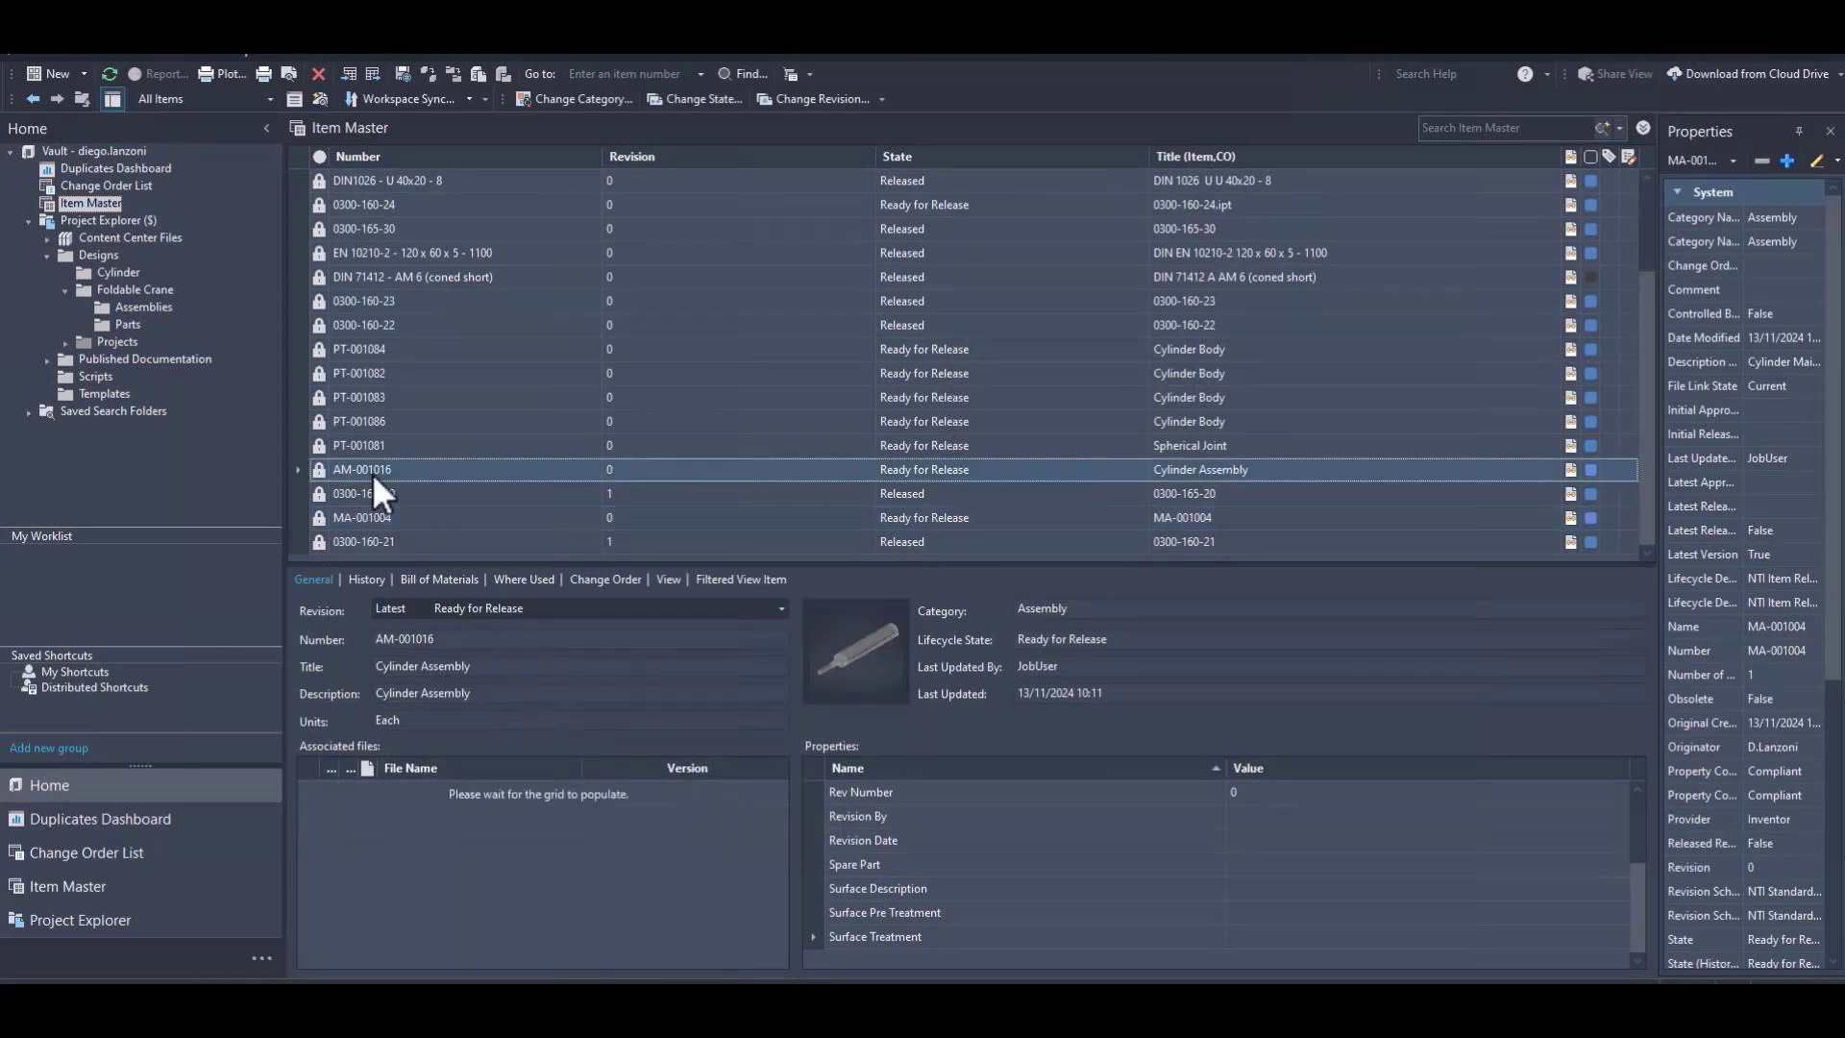
pyautogui.click(372, 444)
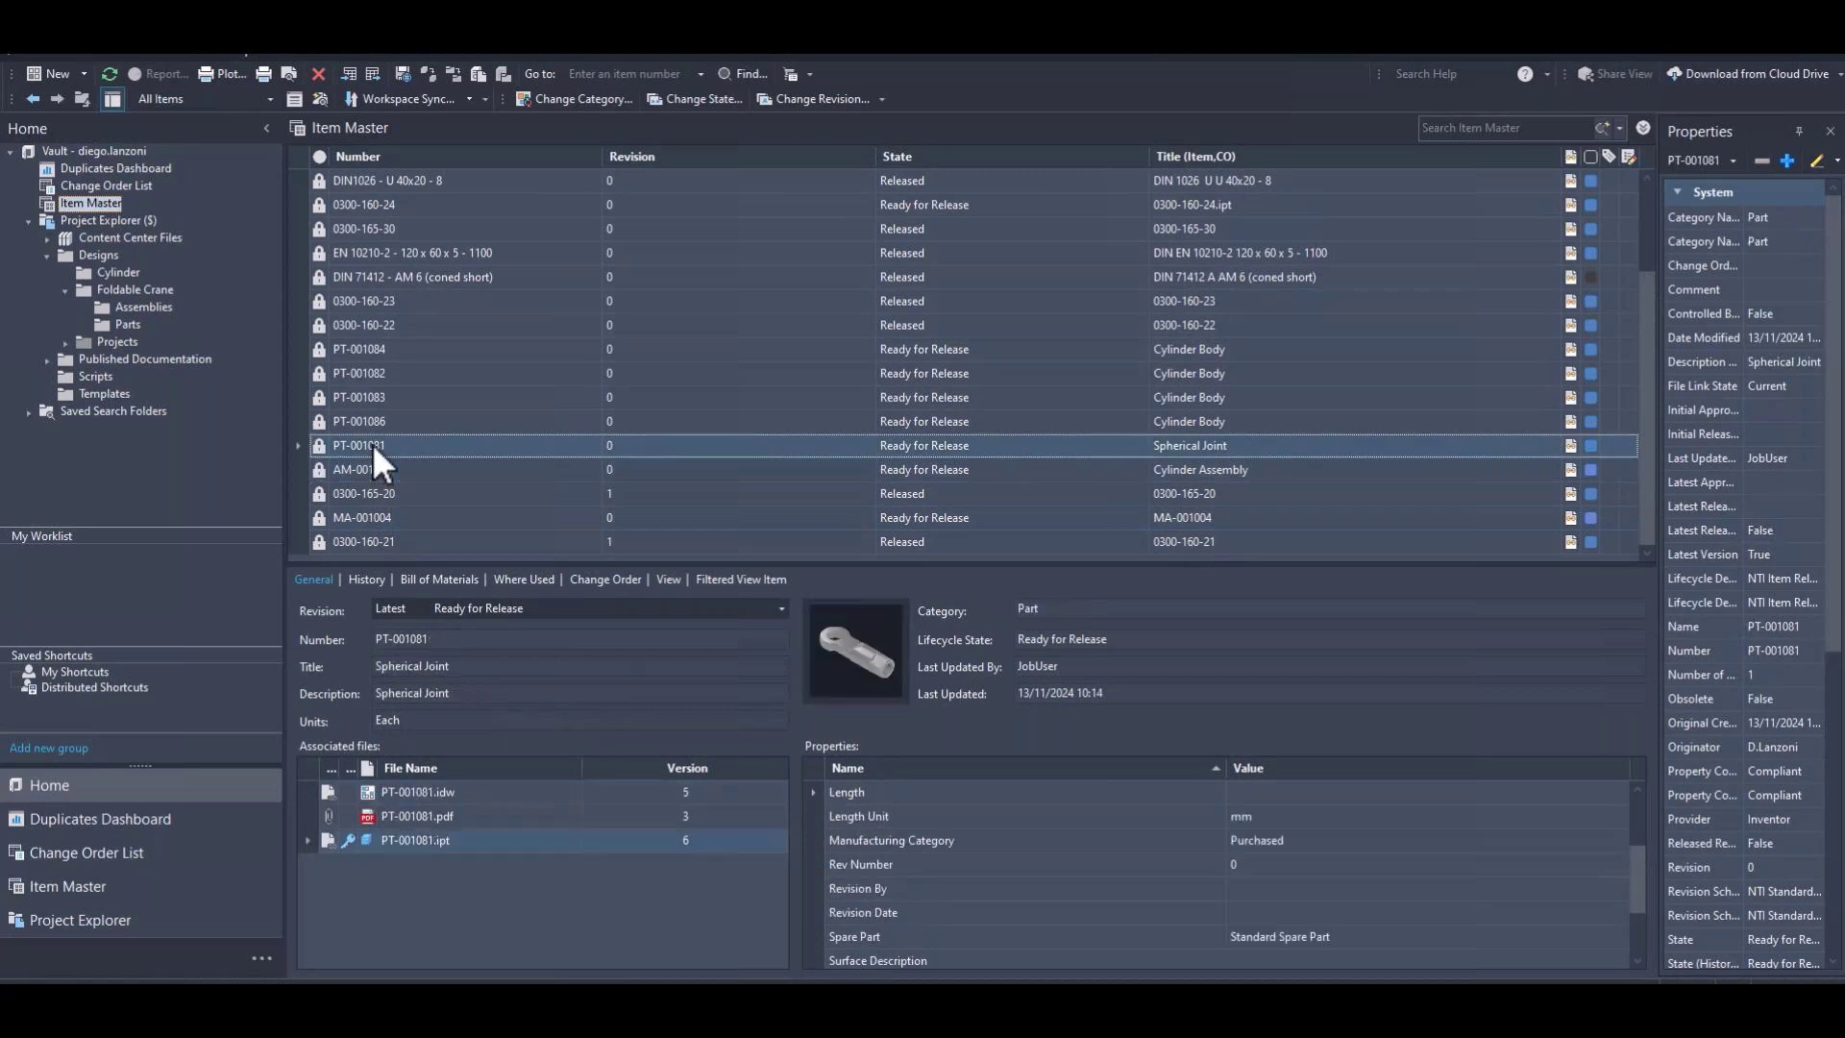
pyautogui.rightClick(415, 809)
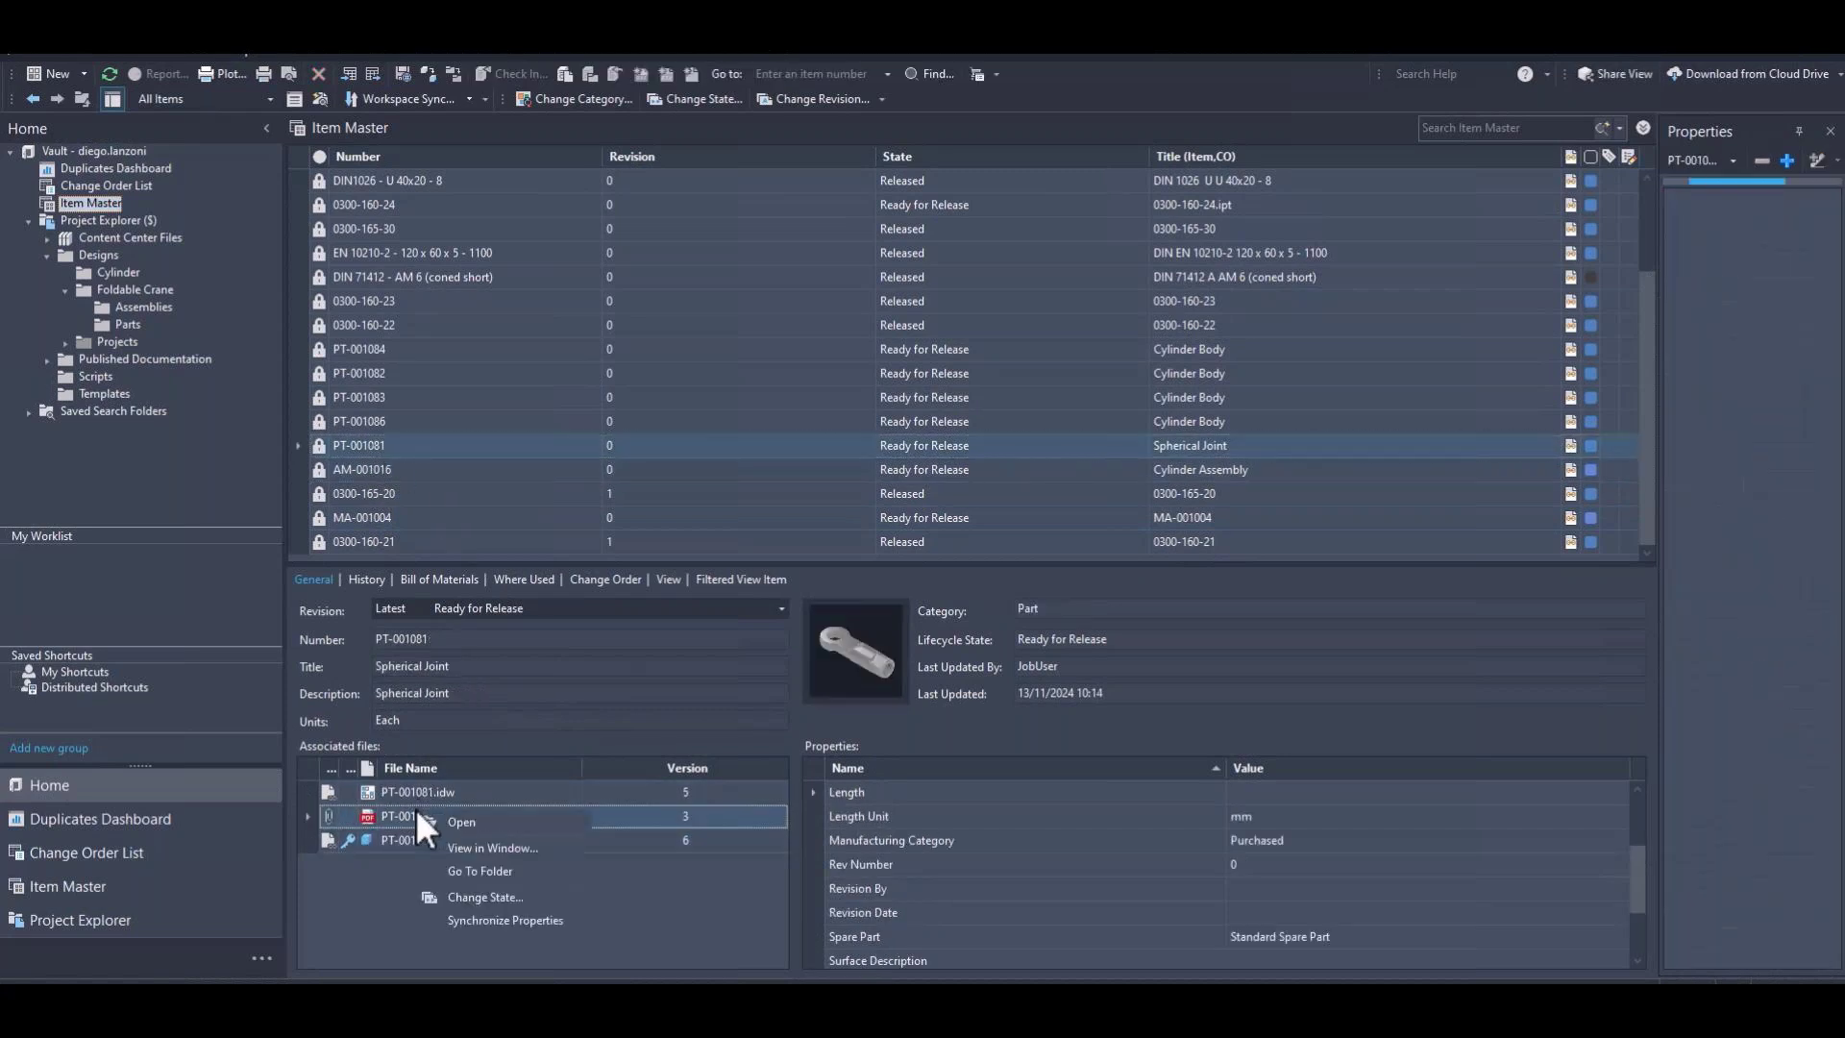
pyautogui.click(461, 821)
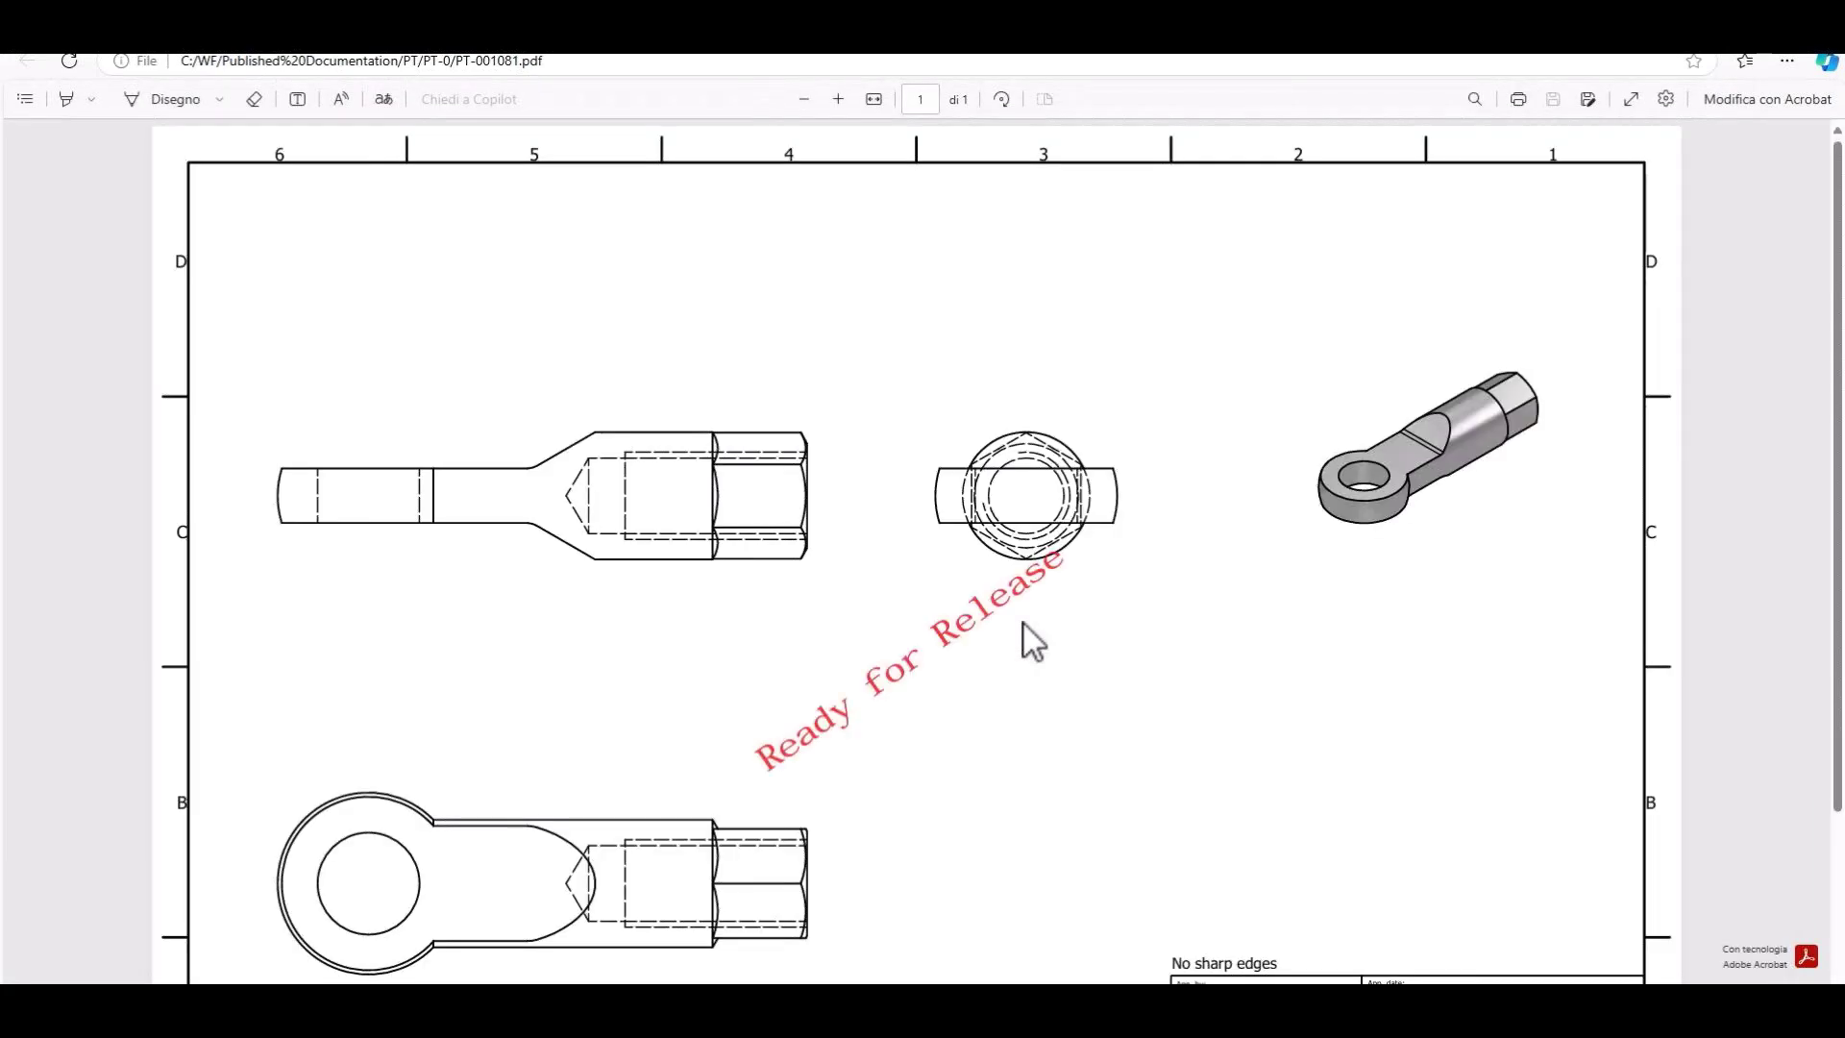
# Inspect the title block of the PT-001081 drawing, including its approval fields.
pyautogui.scroll(-2, 1024, 625)
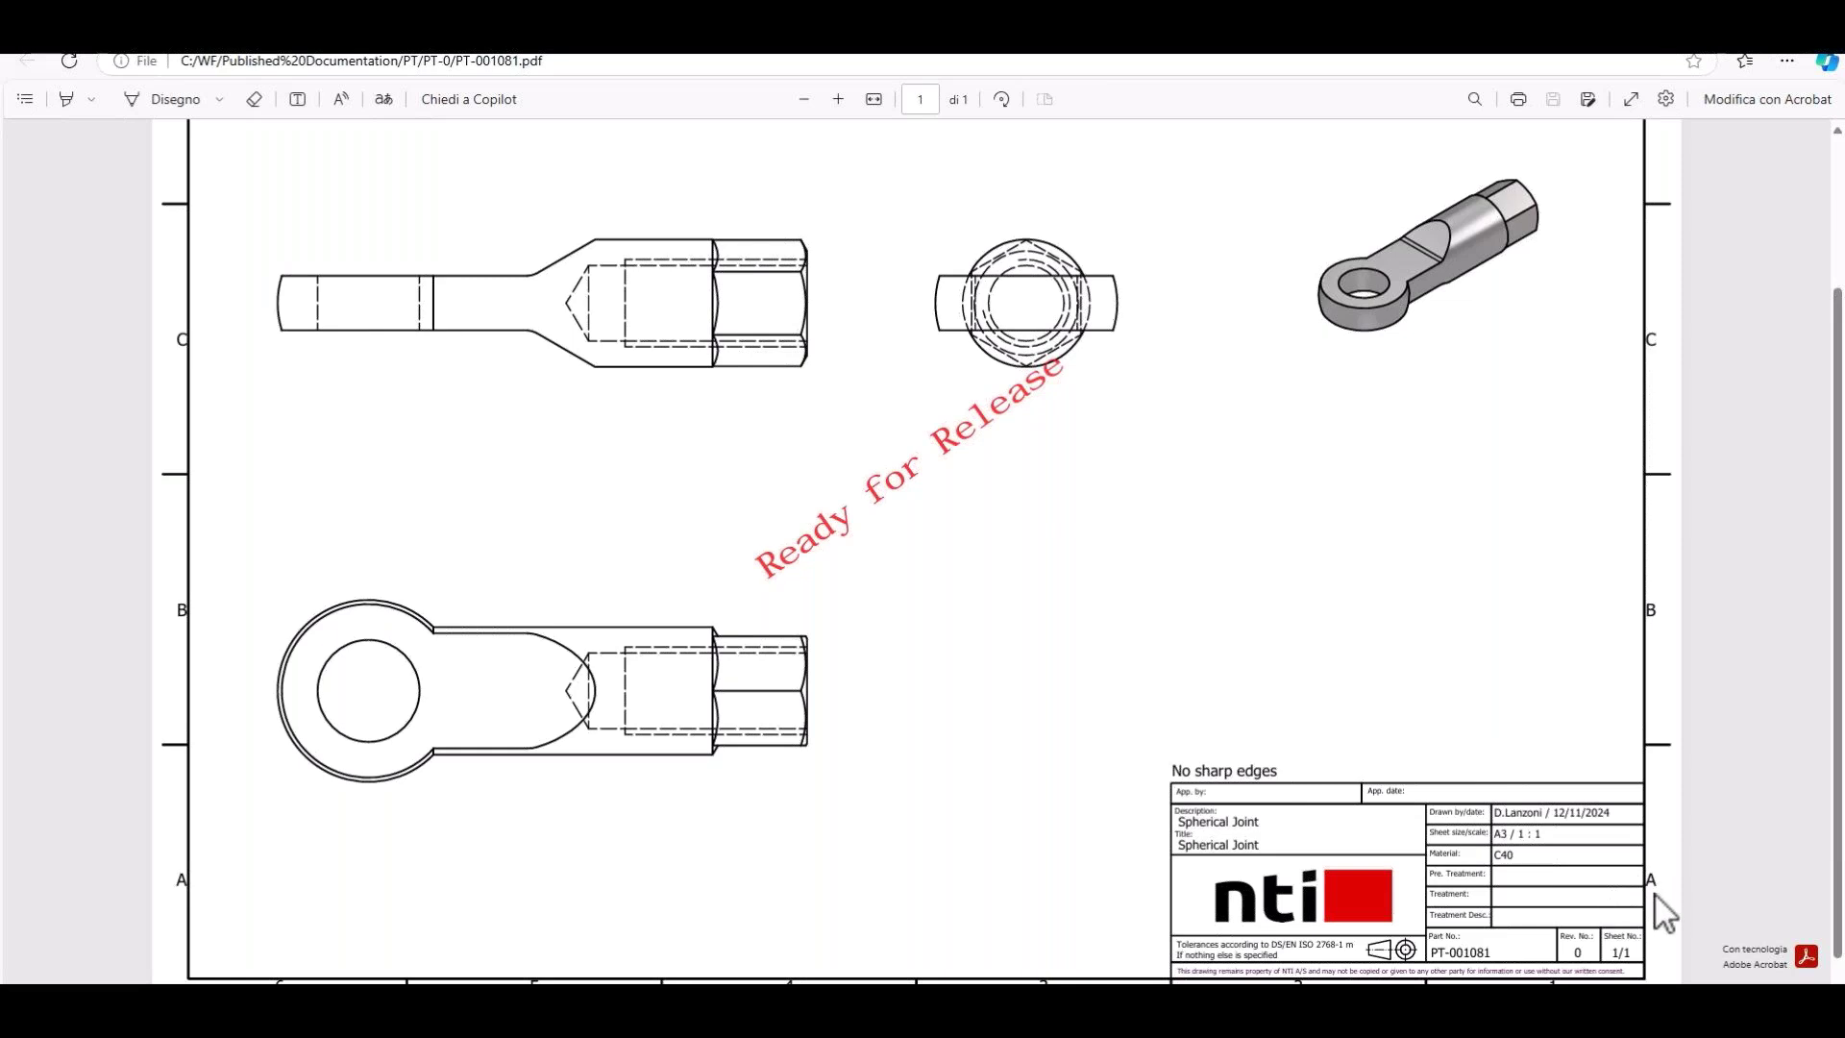
pyautogui.keyDown('ctrl'); pyautogui.scroll(5, 1656, 896); pyautogui.keyUp('ctrl')
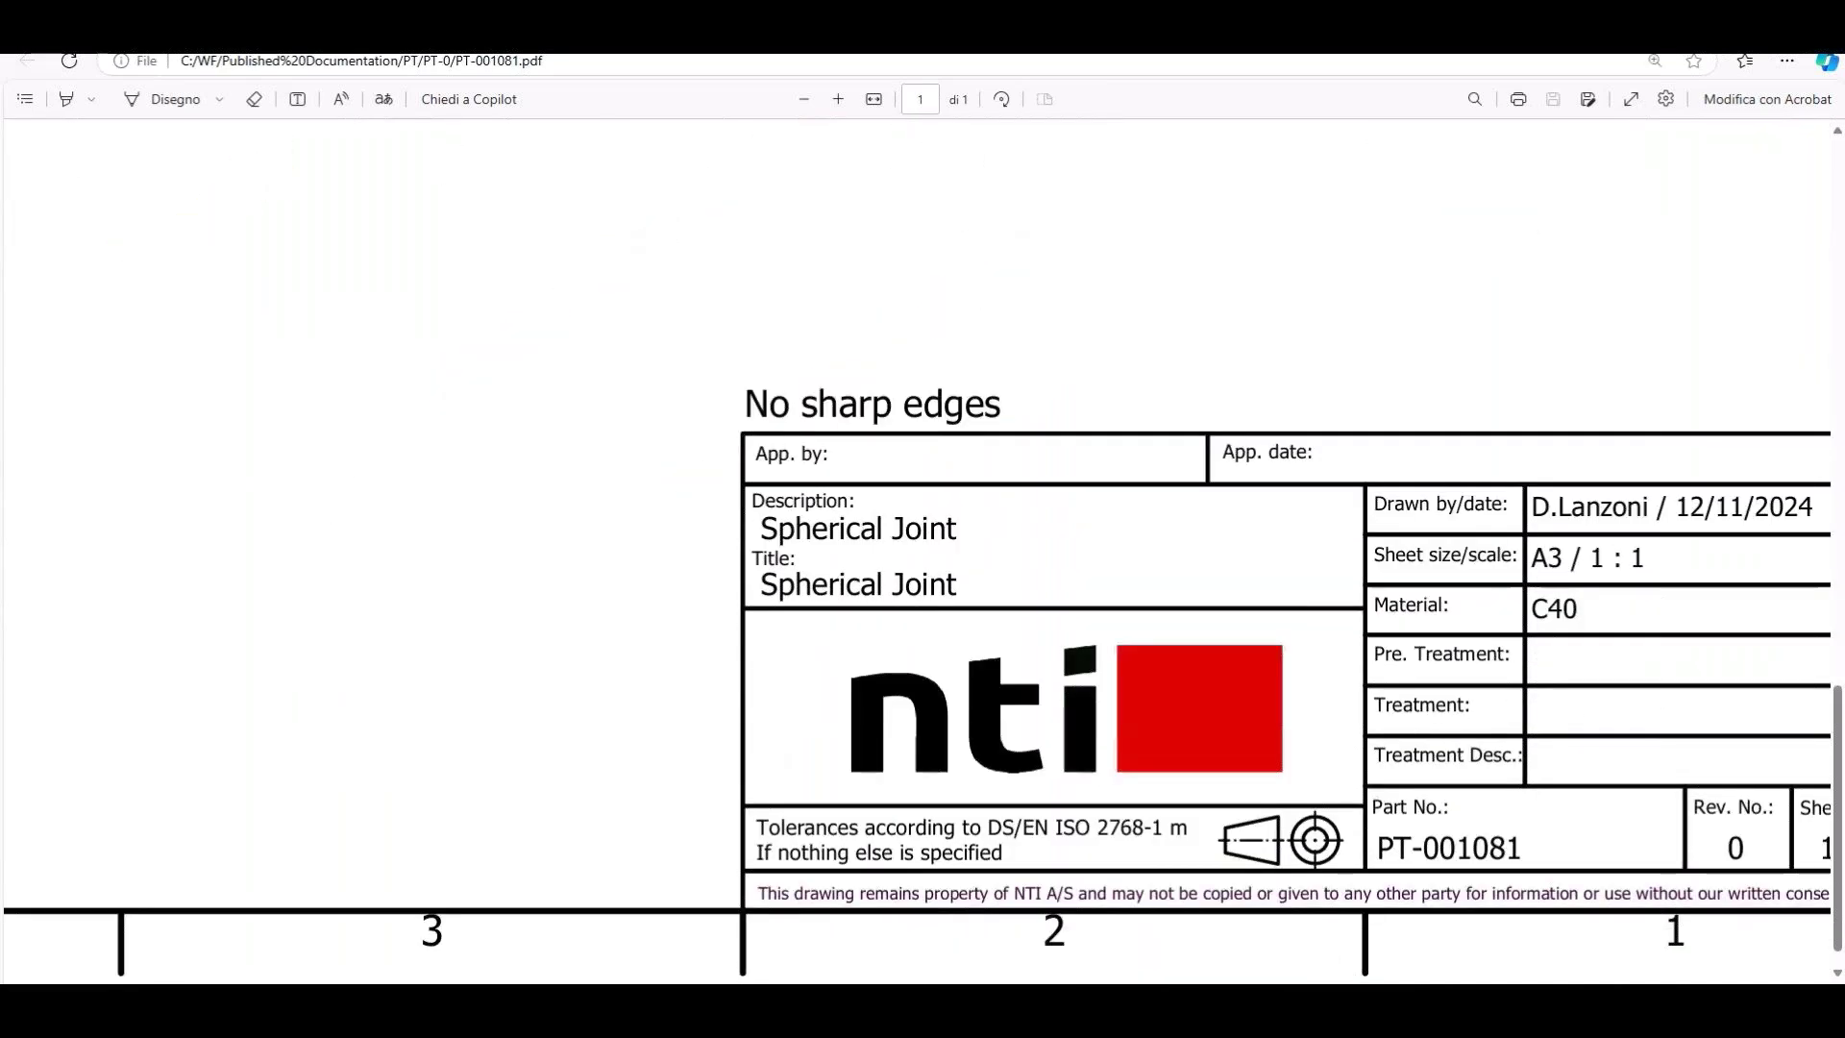
pyautogui.hscroll(2, 922, 547)
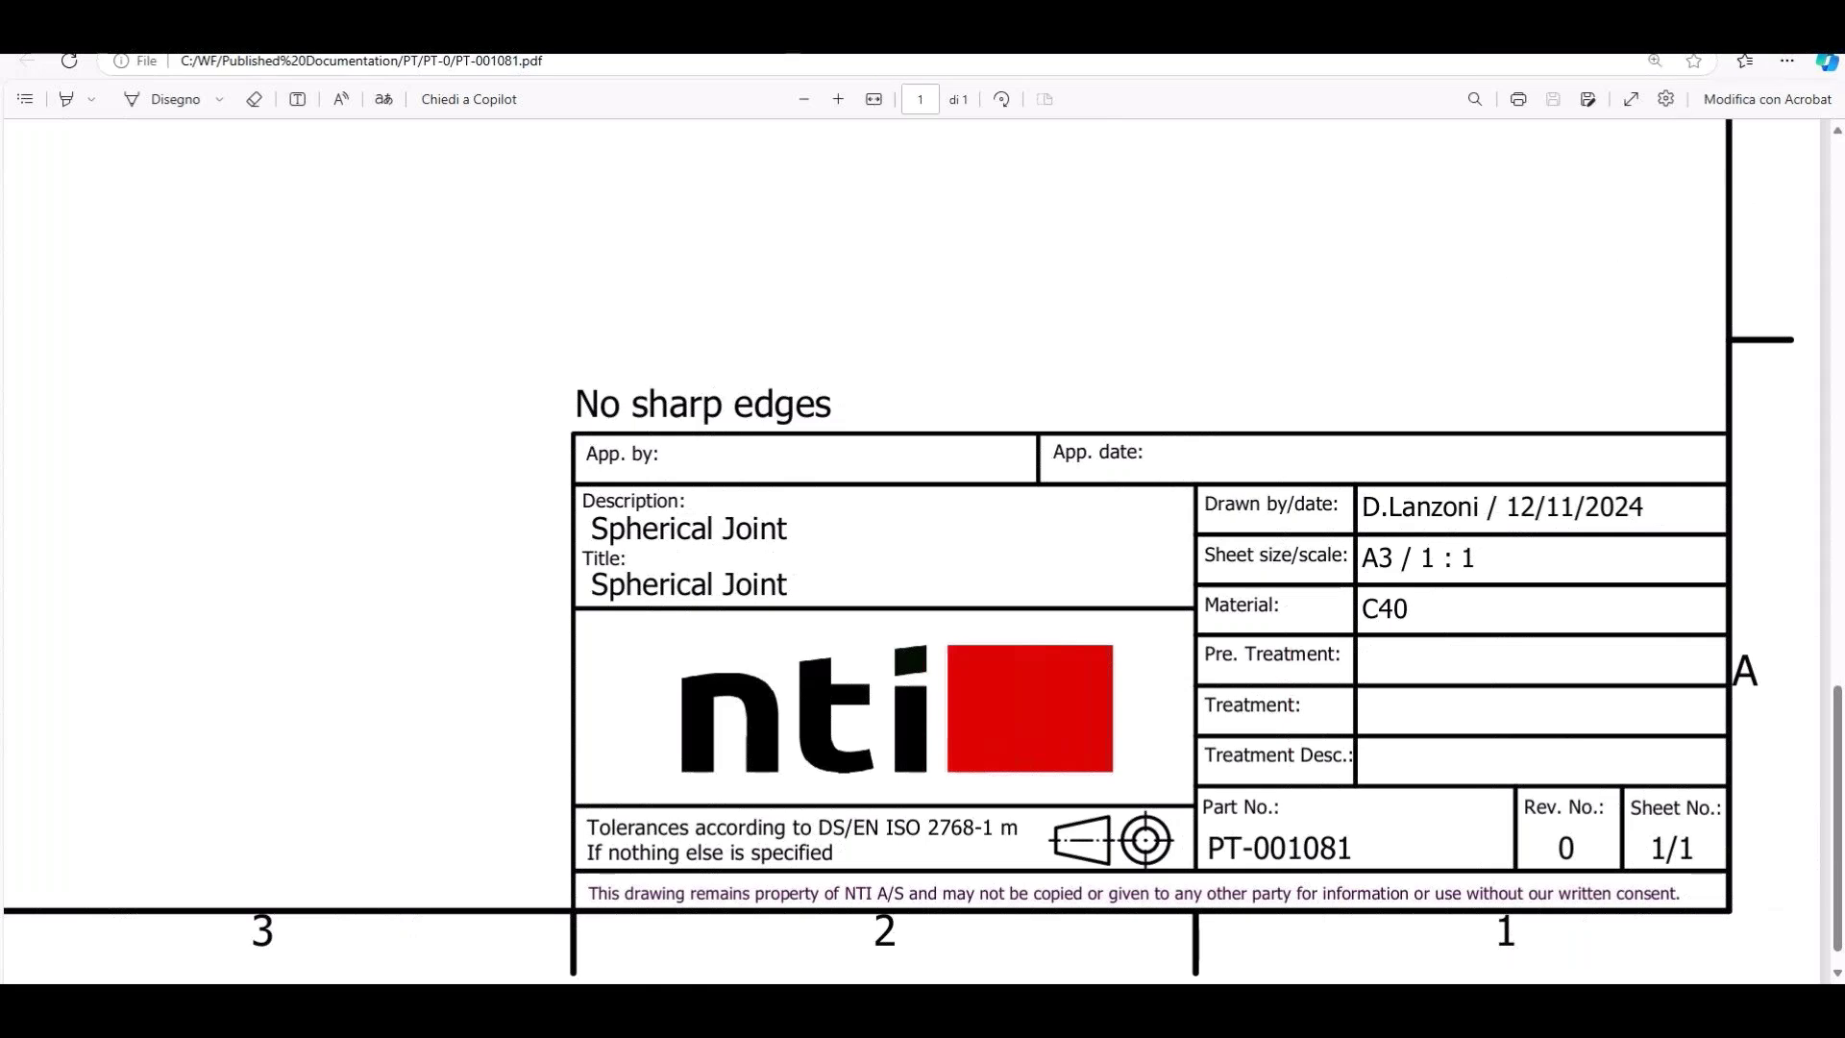
# Switch to the Autodesk Vault web client, sign in to localhost as User1, and show the items list.
pyautogui.hotkey('alt', 'Tab')
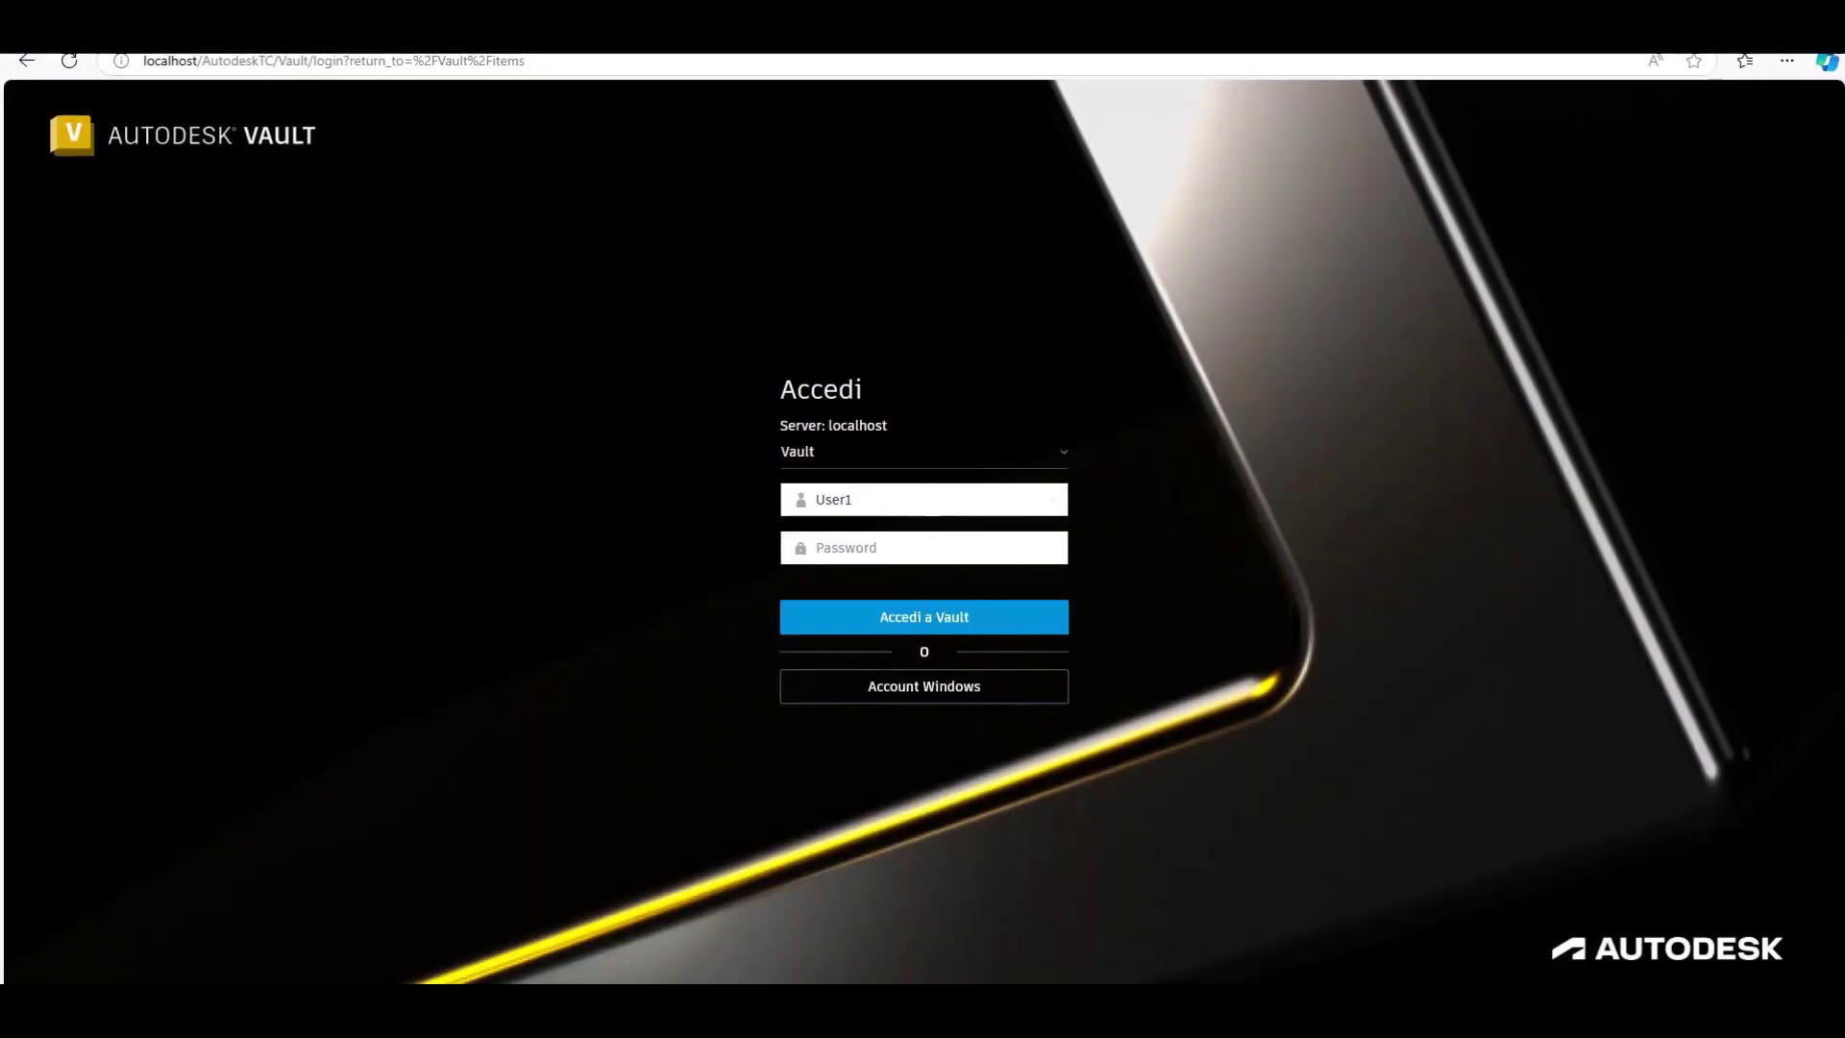
pyautogui.click(961, 507)
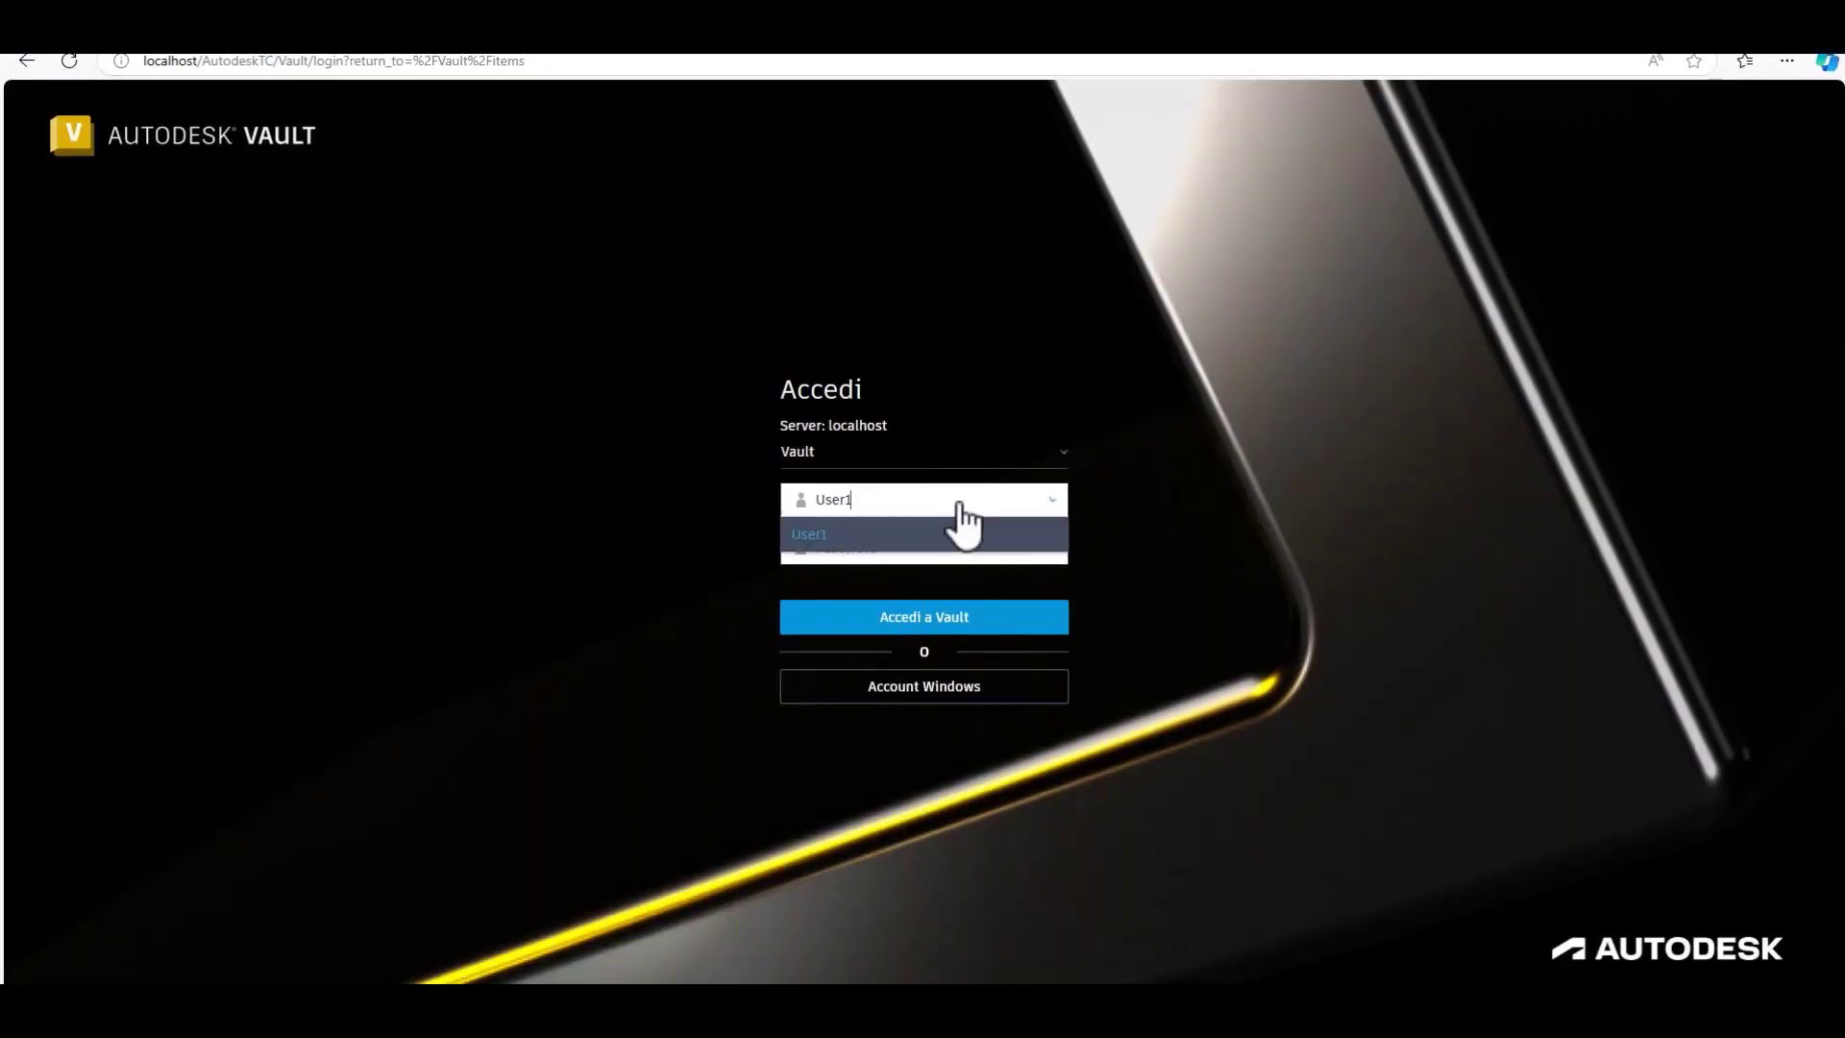
pyautogui.click(984, 623)
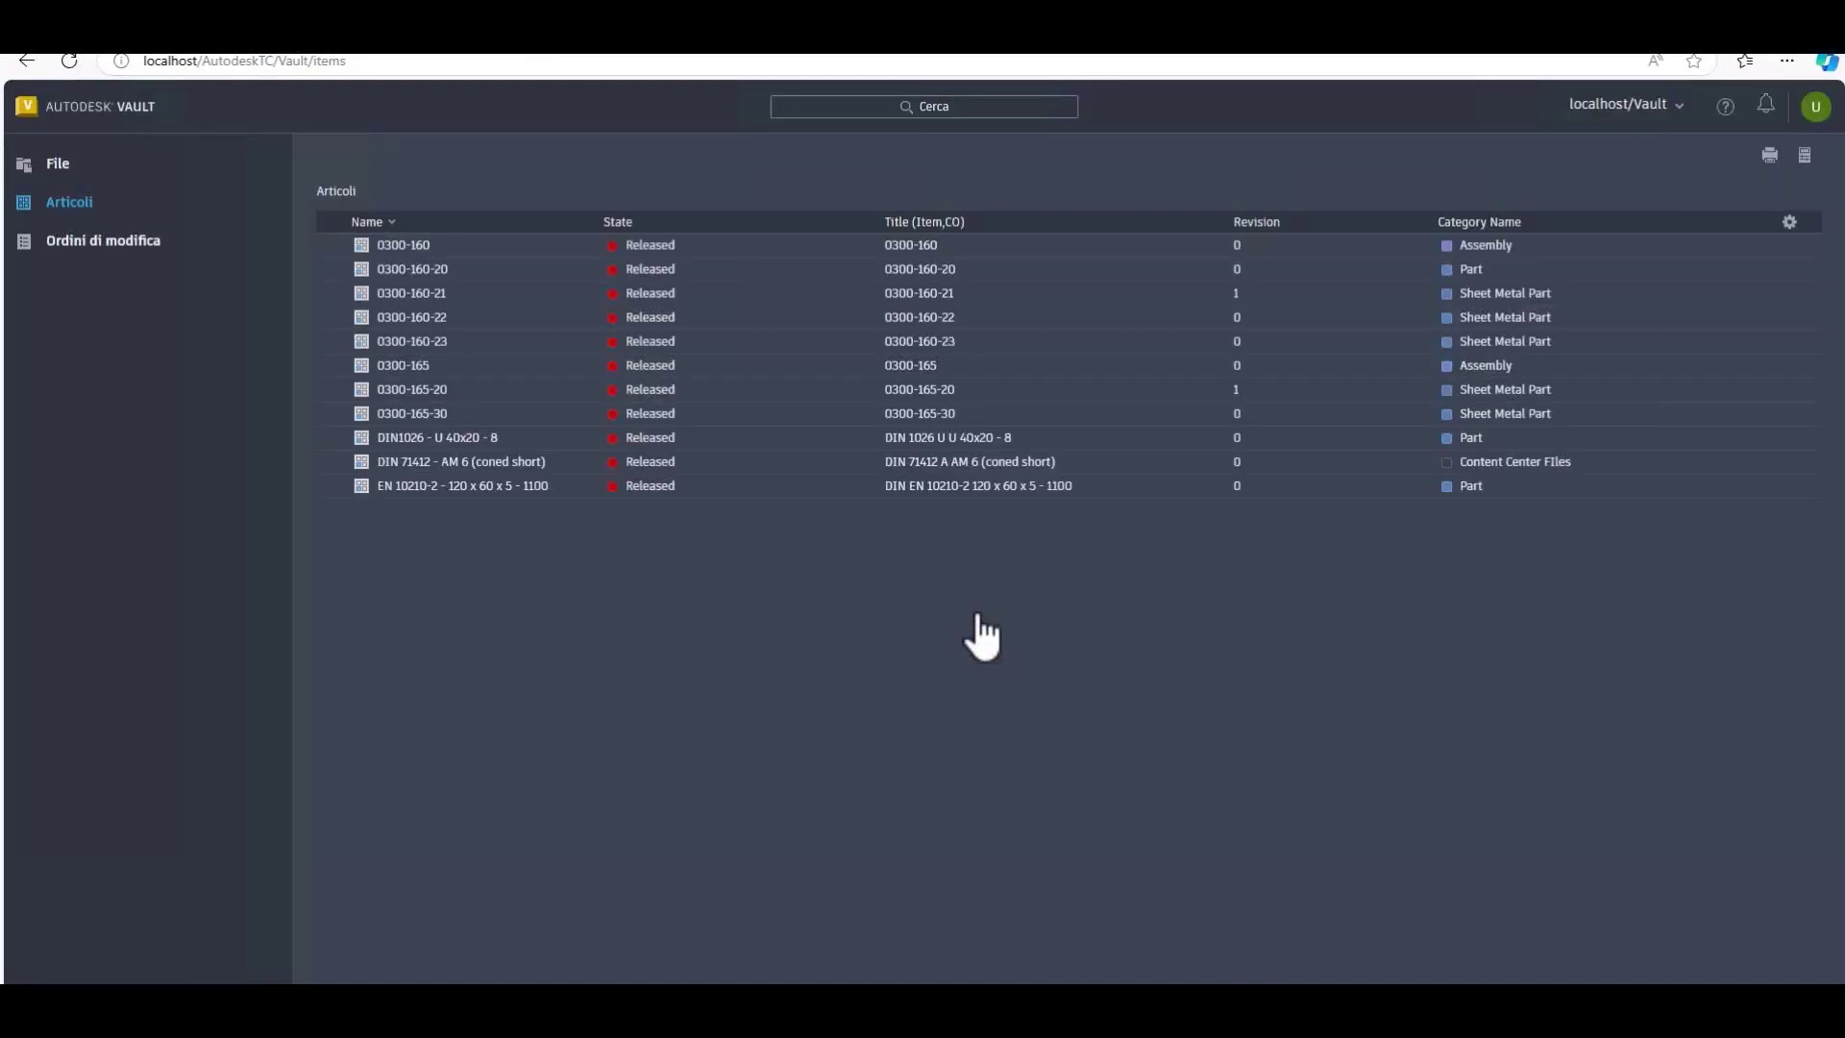
pyautogui.click(68, 205)
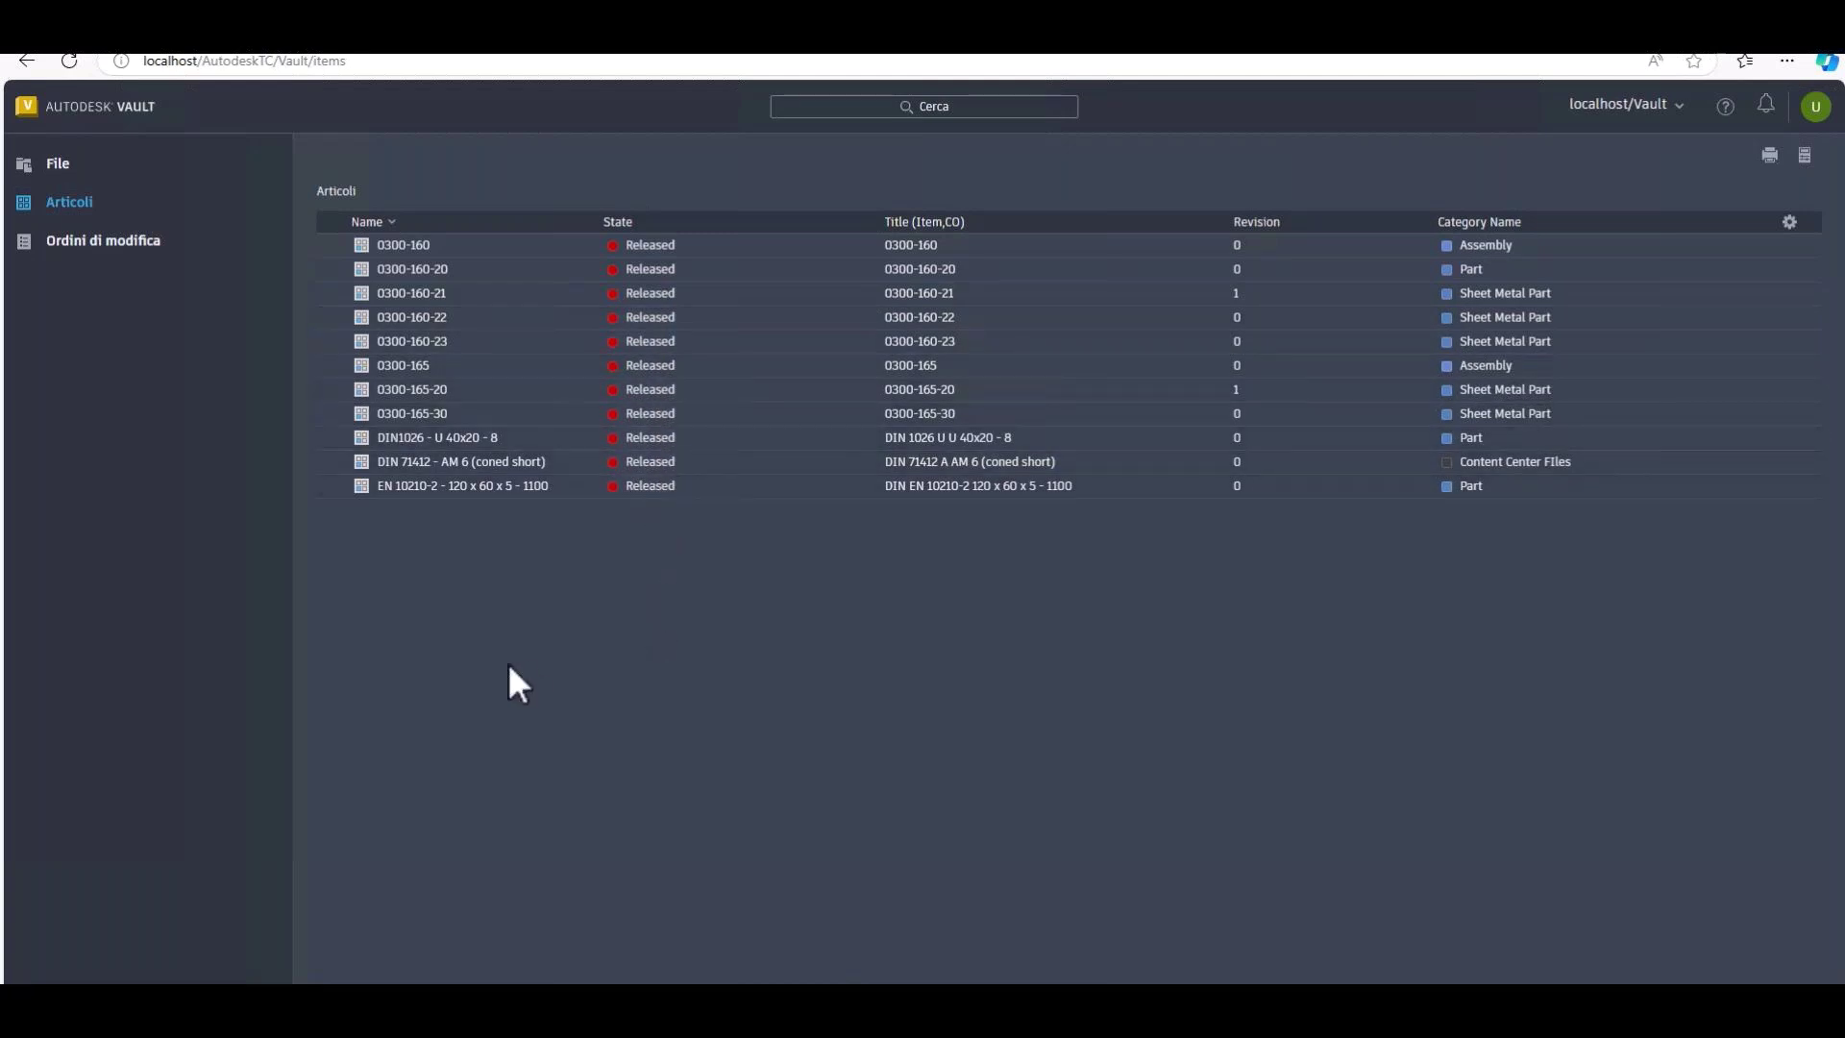
# Examine the bill of materials and associated files of item 0300-160, and return to the items list.
pyautogui.click(408, 251)
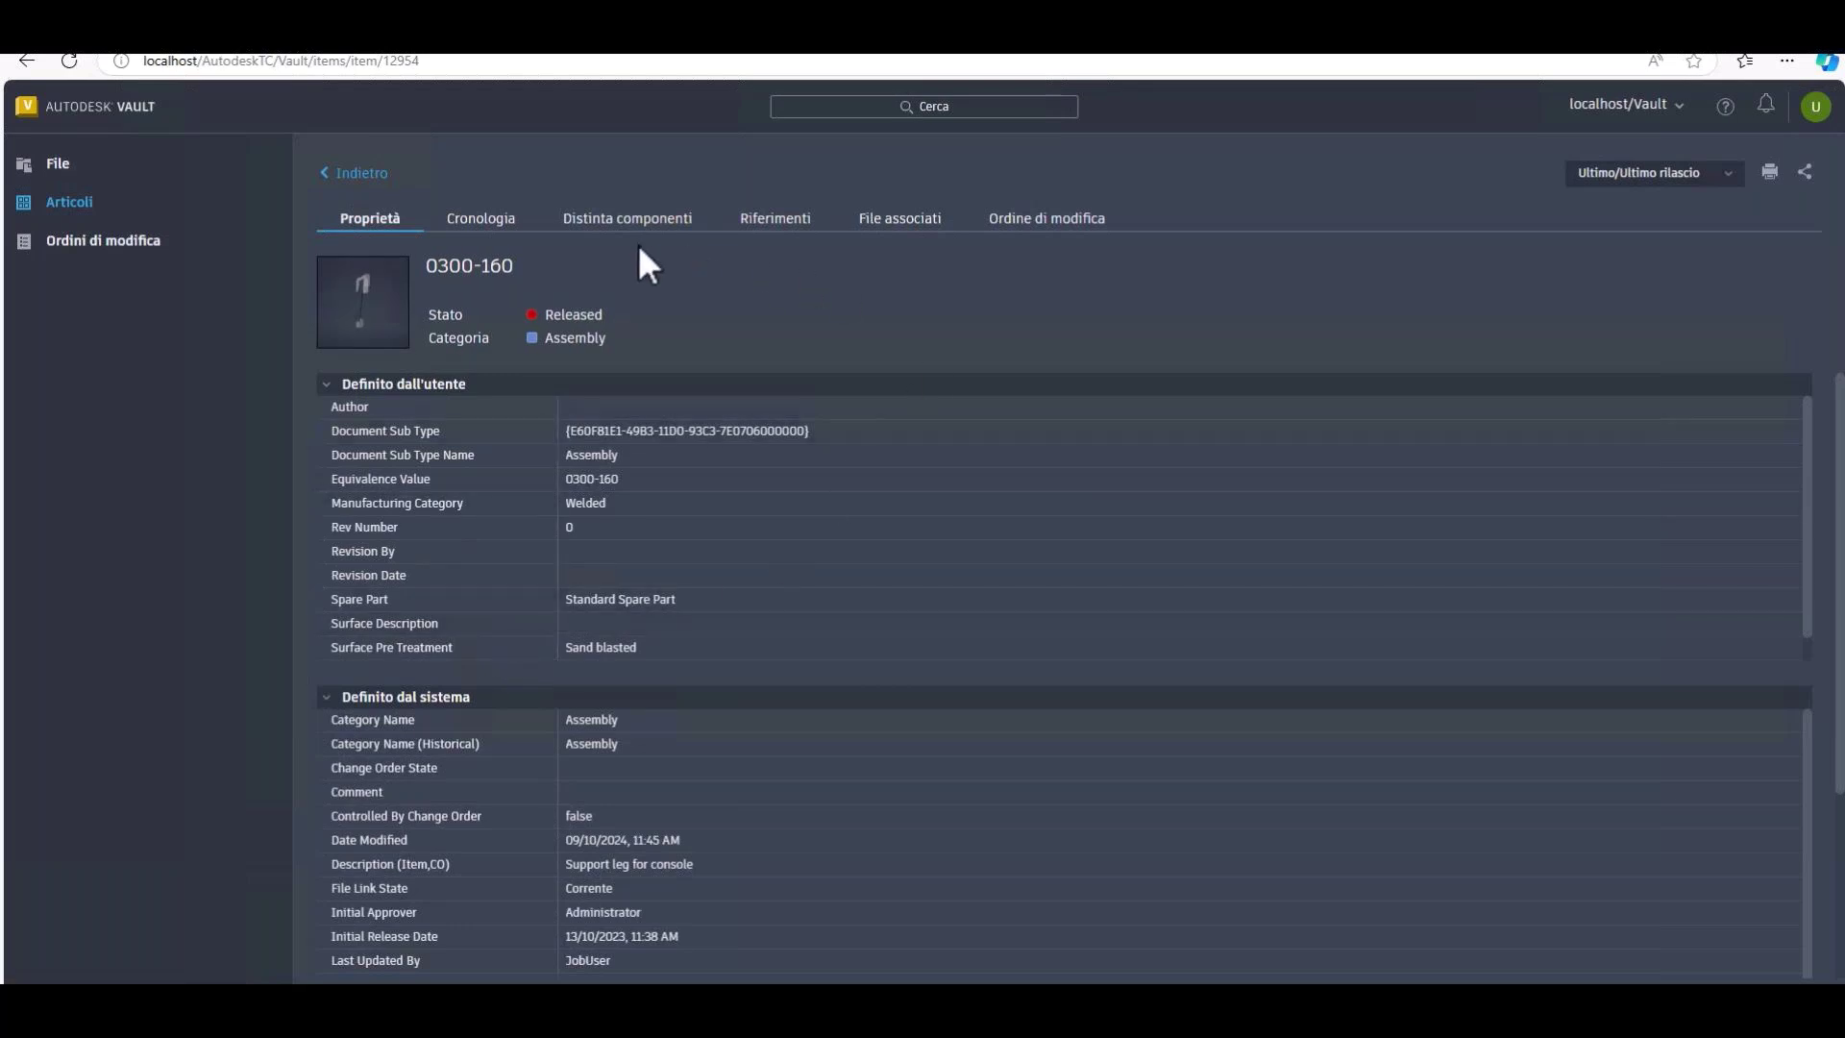
pyautogui.click(638, 223)
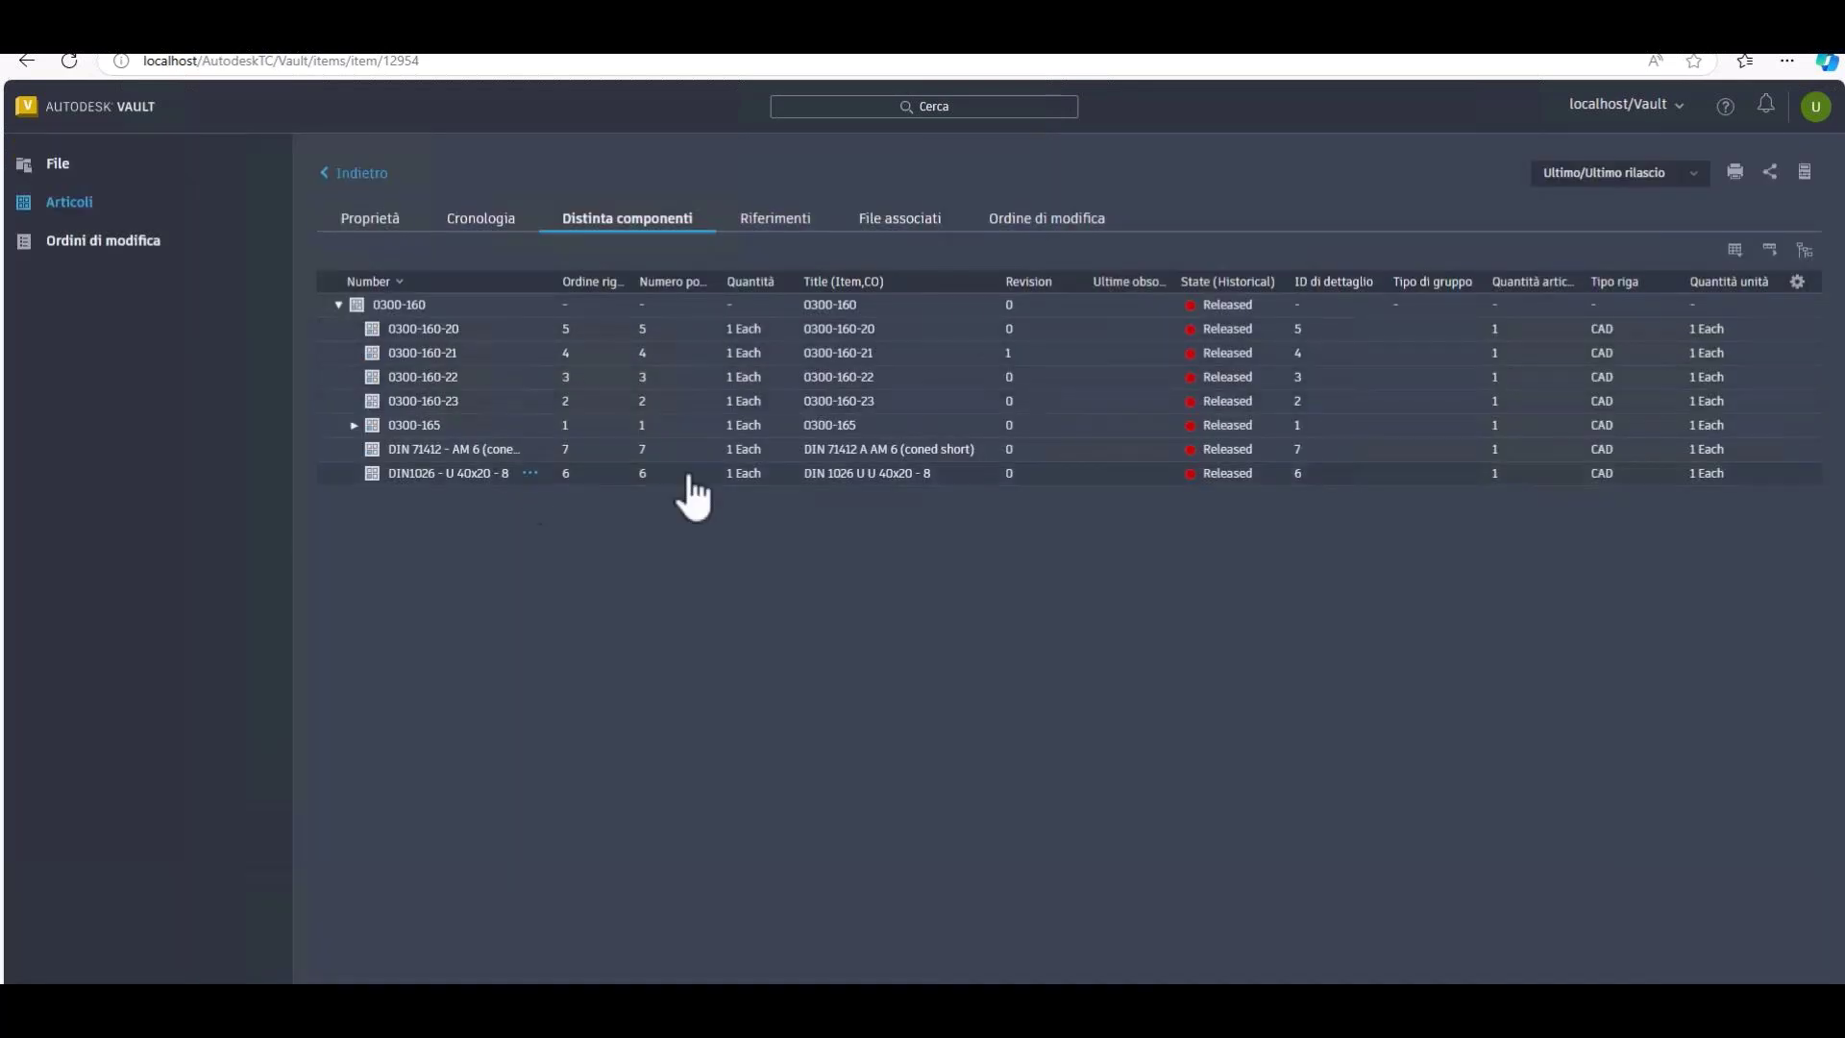
pyautogui.click(903, 223)
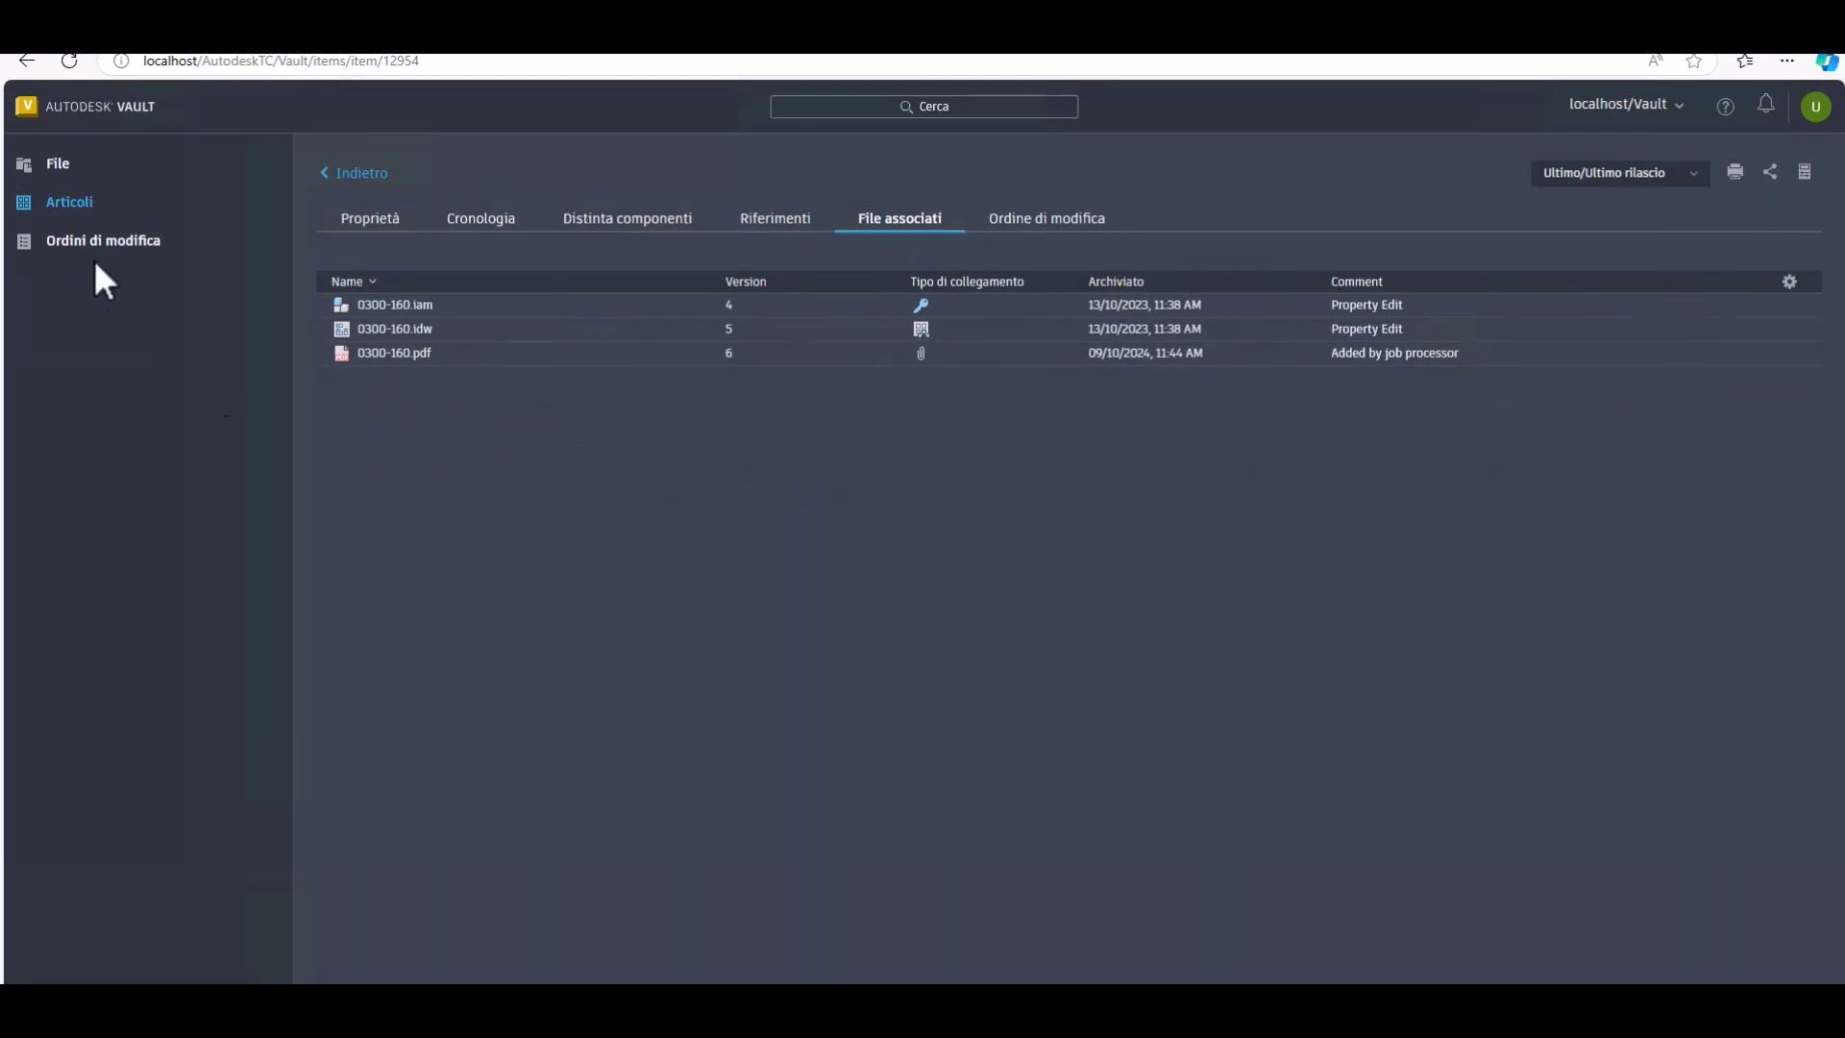
pyautogui.click(86, 205)
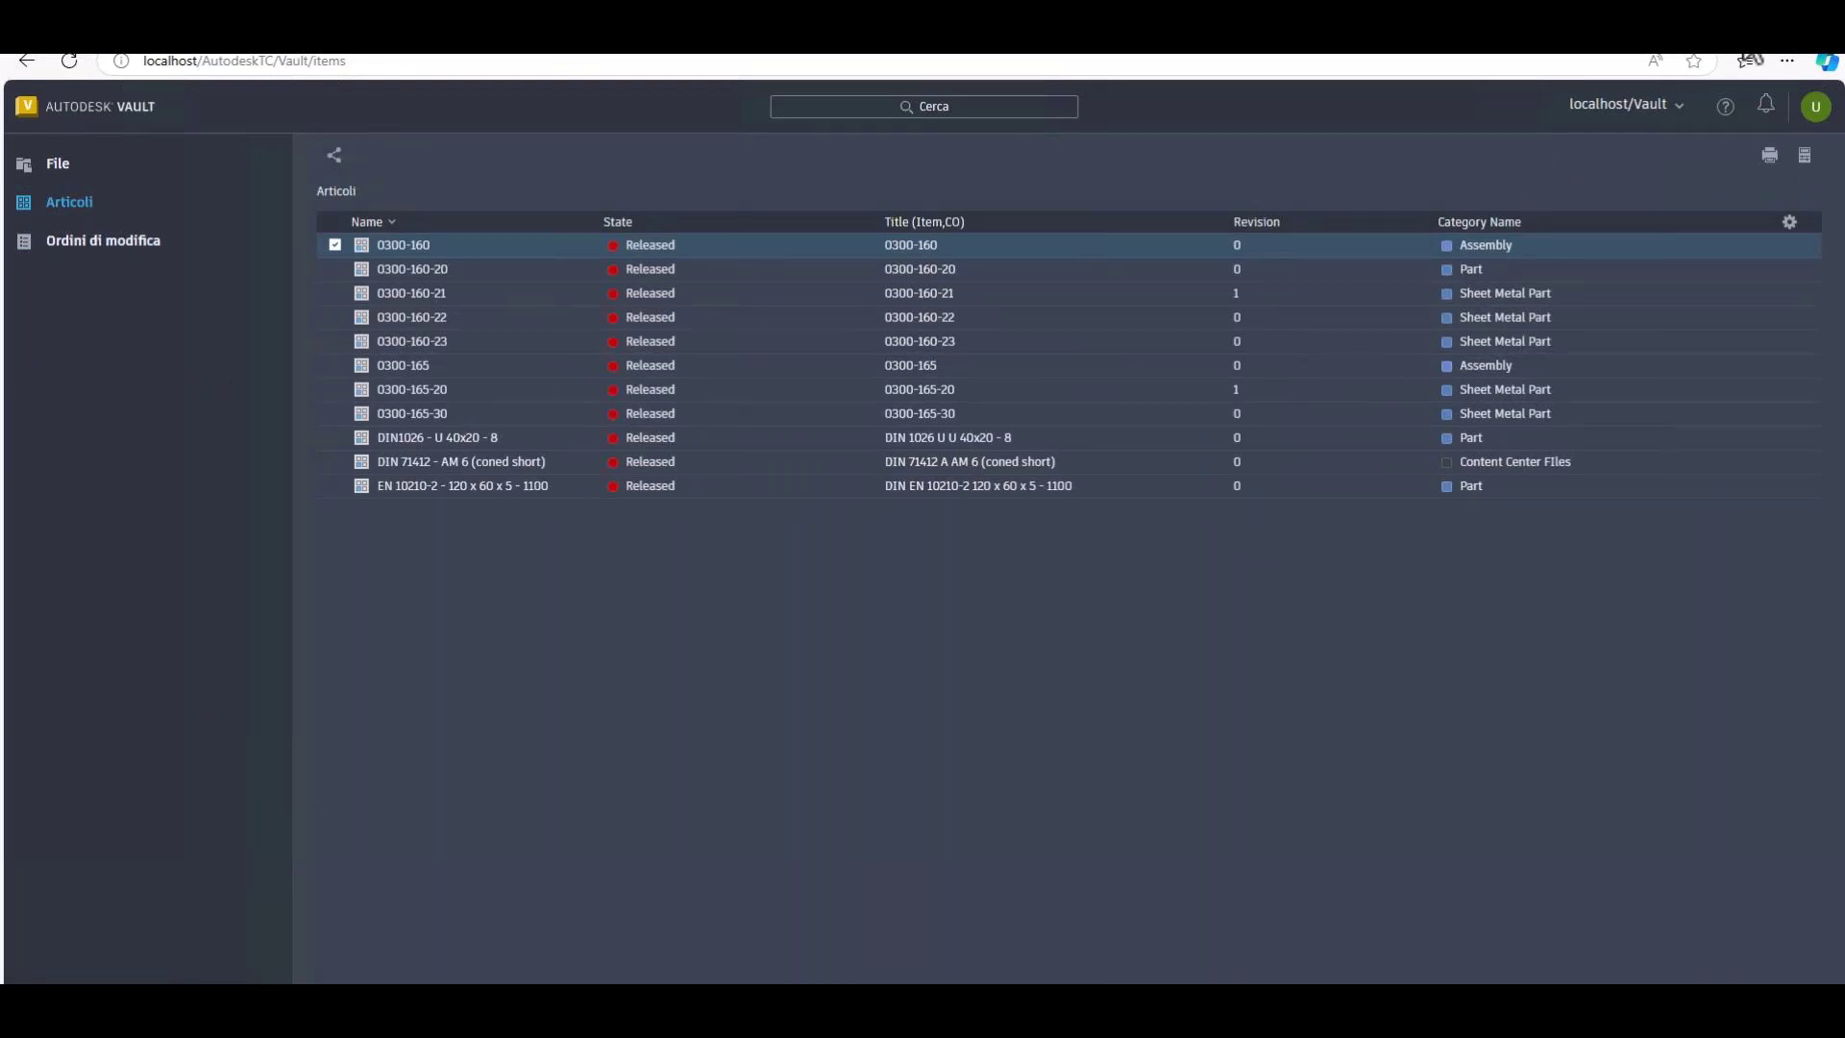
# Switch to the Vault desktop client, change item MA-001004 and its child items to the Released state, and close the Job Processor window.
pyautogui.hotkey('alt', 'Tab')
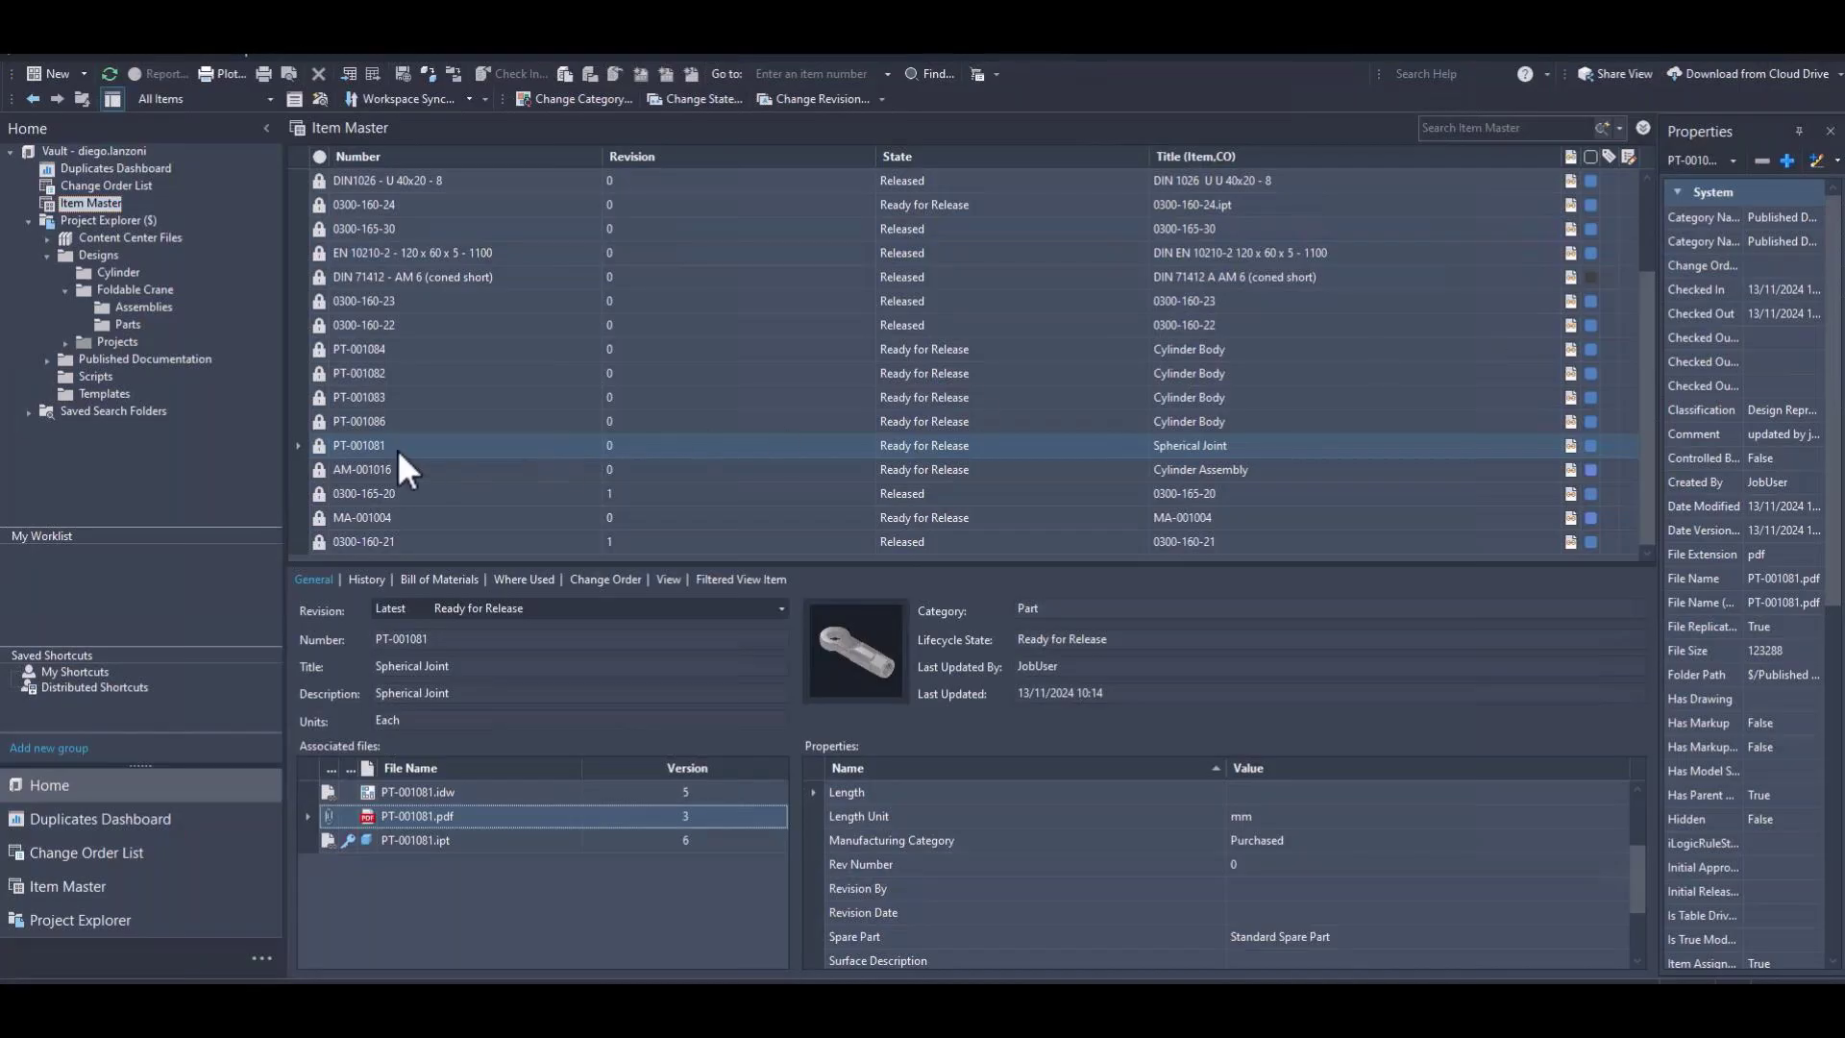
pyautogui.click(382, 523)
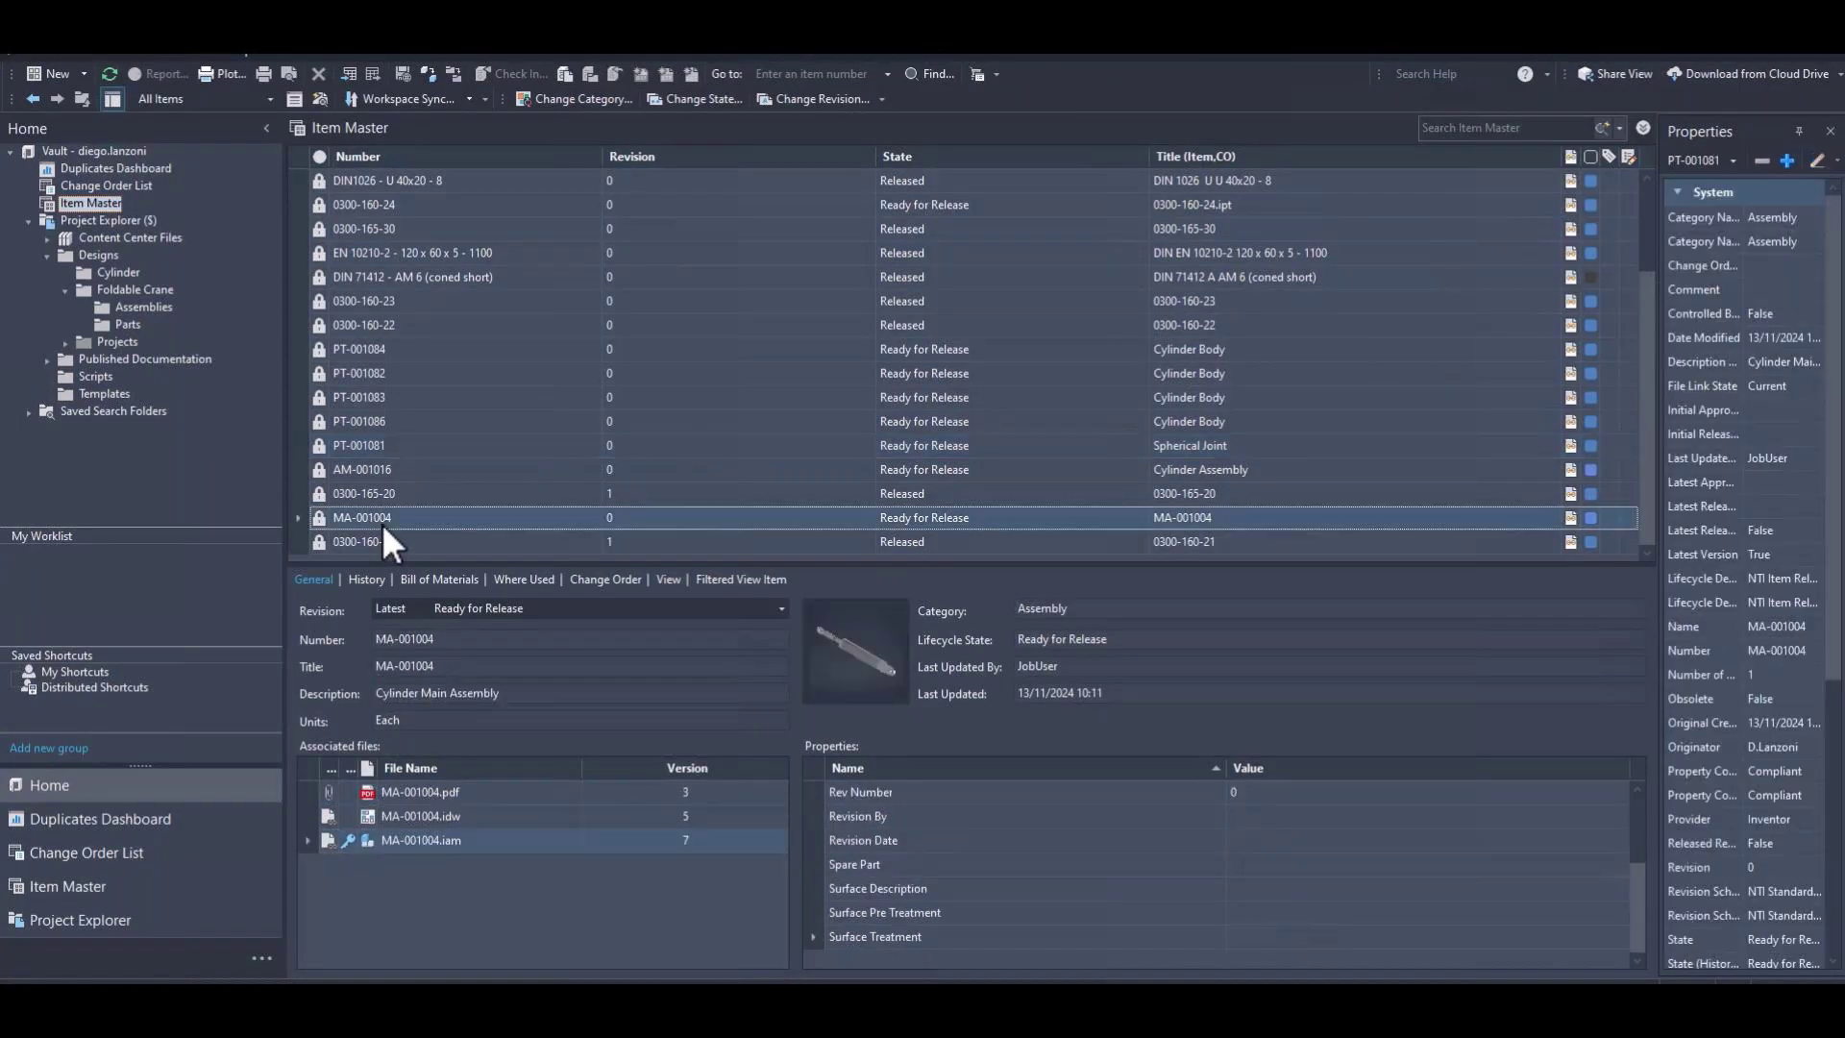
pyautogui.click(704, 101)
pyautogui.click(768, 280)
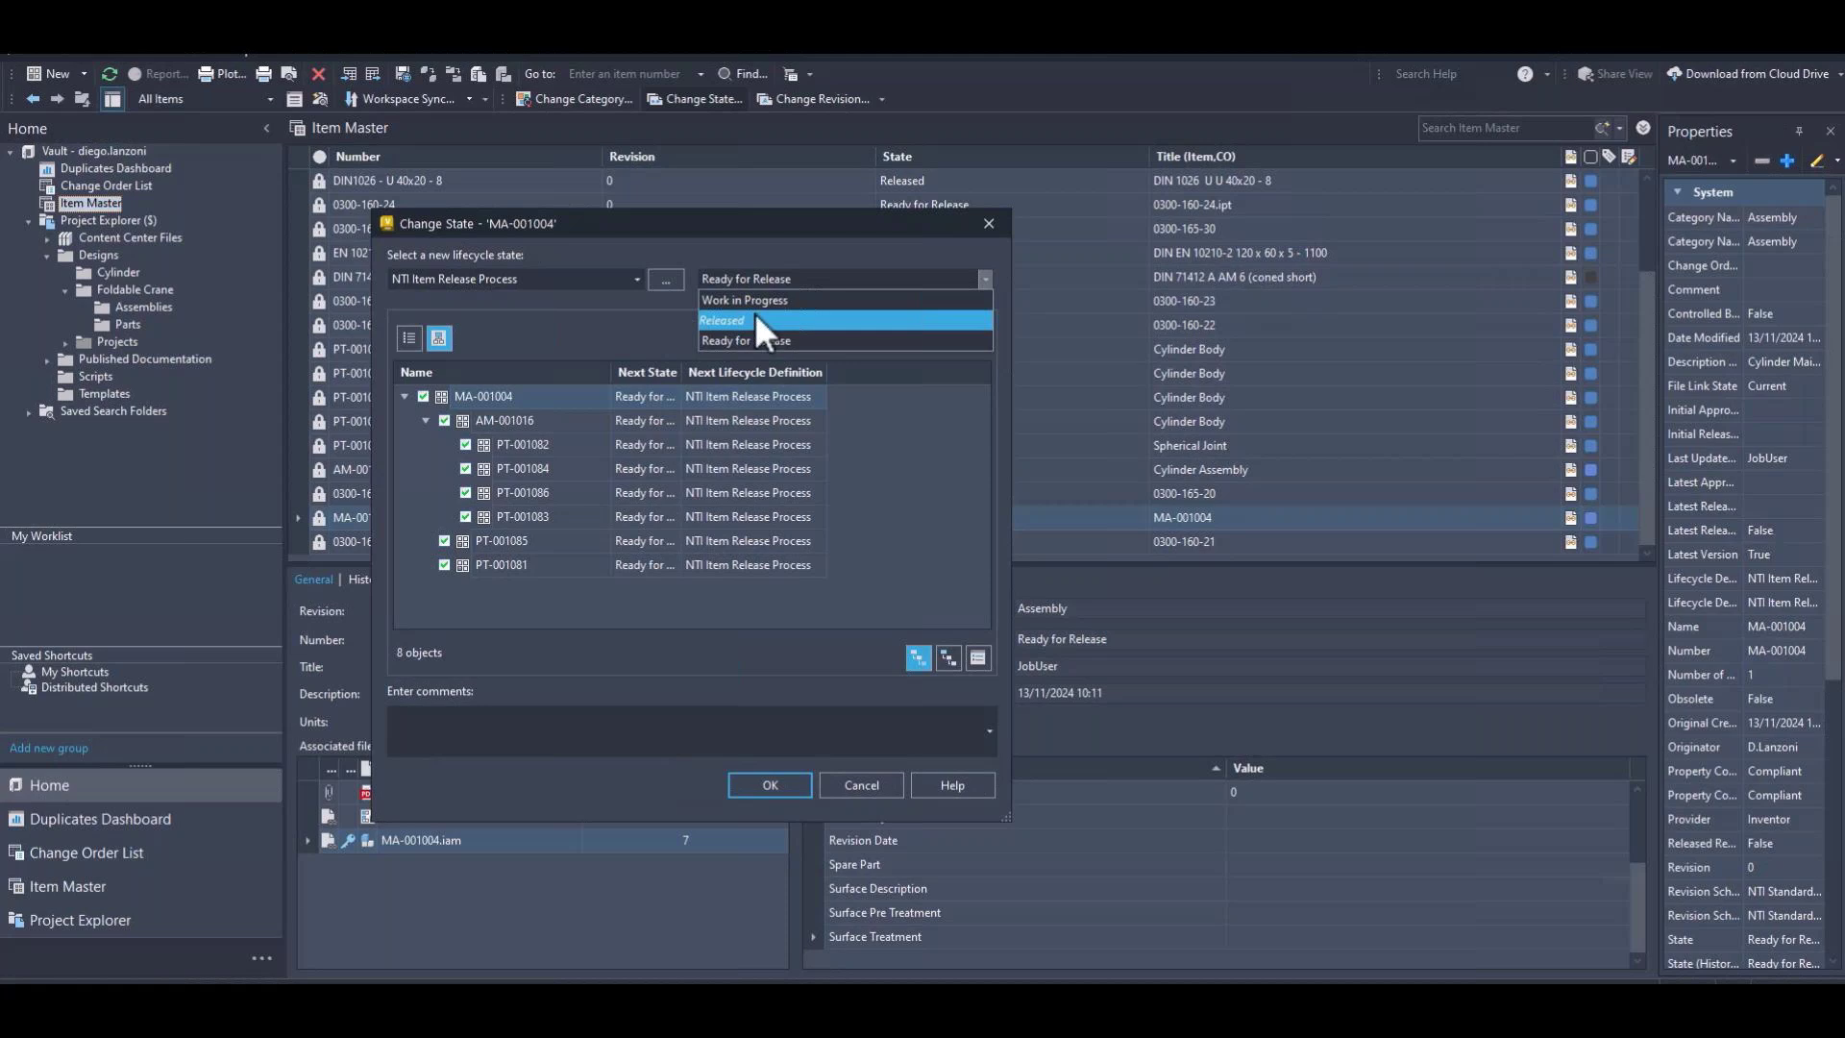
pyautogui.click(756, 319)
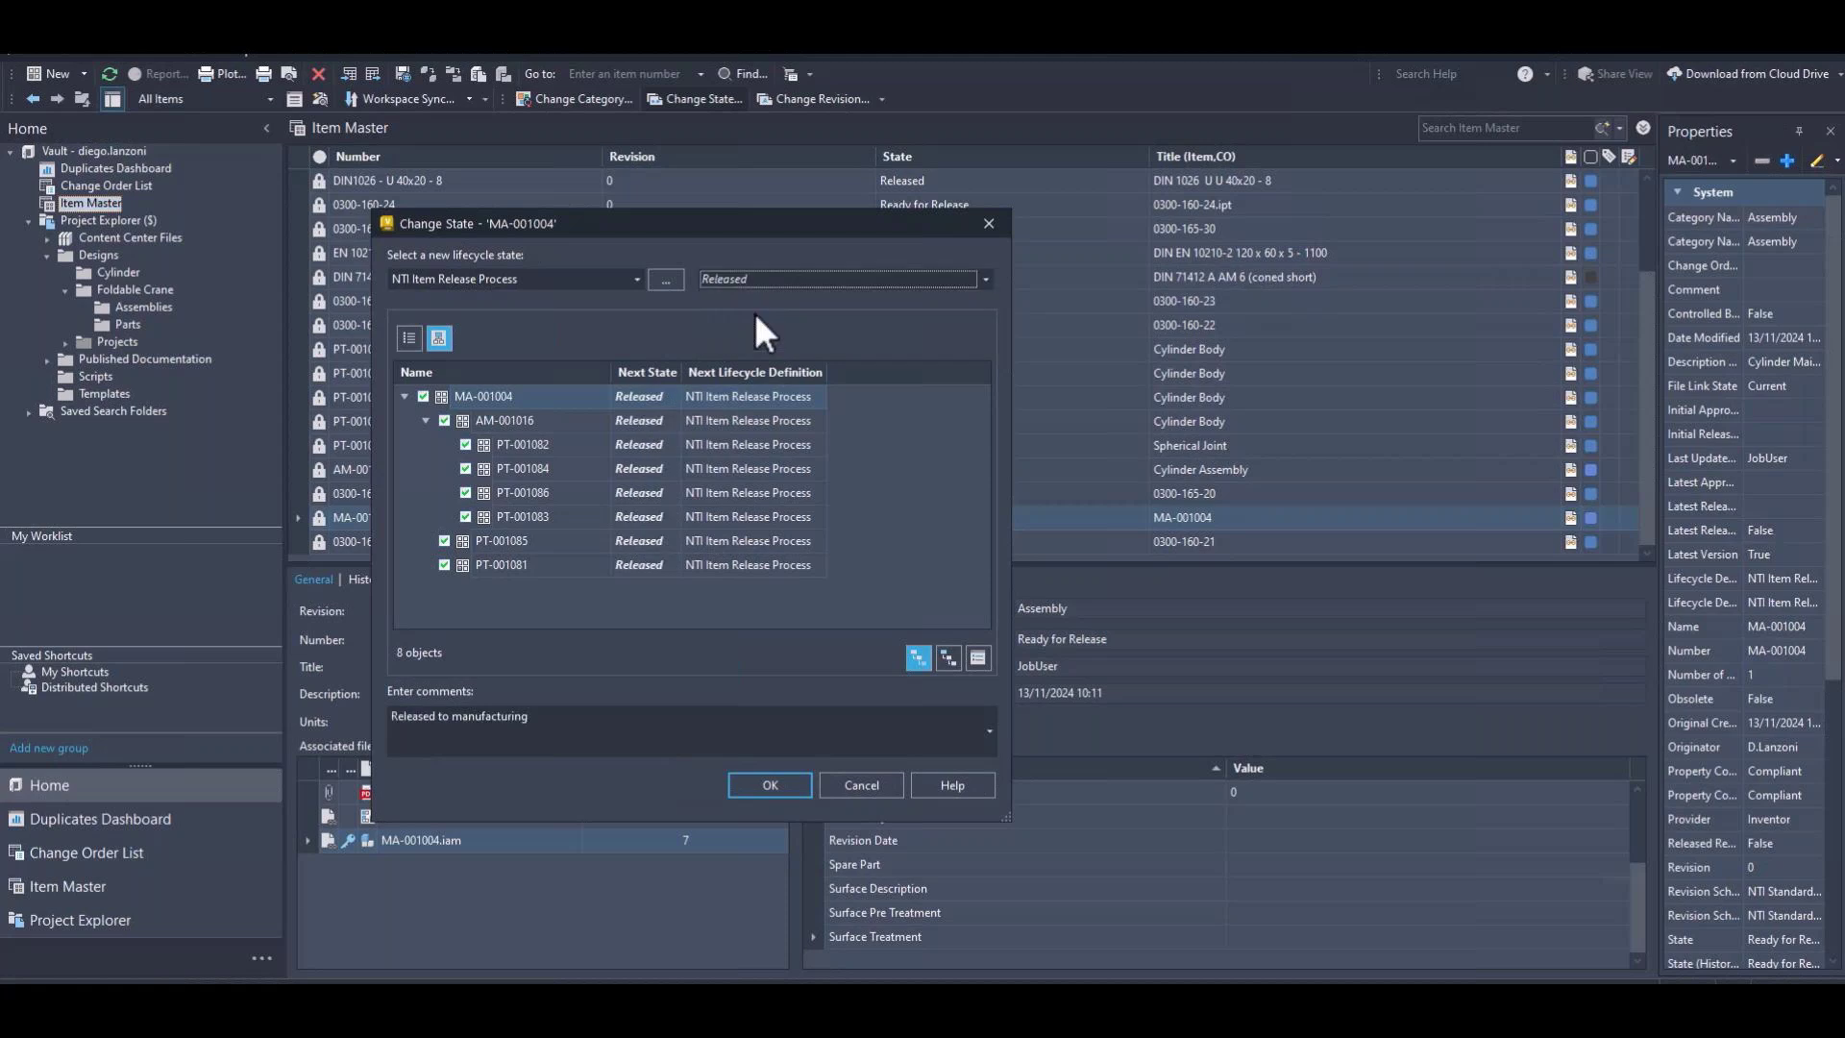
pyautogui.click(784, 786)
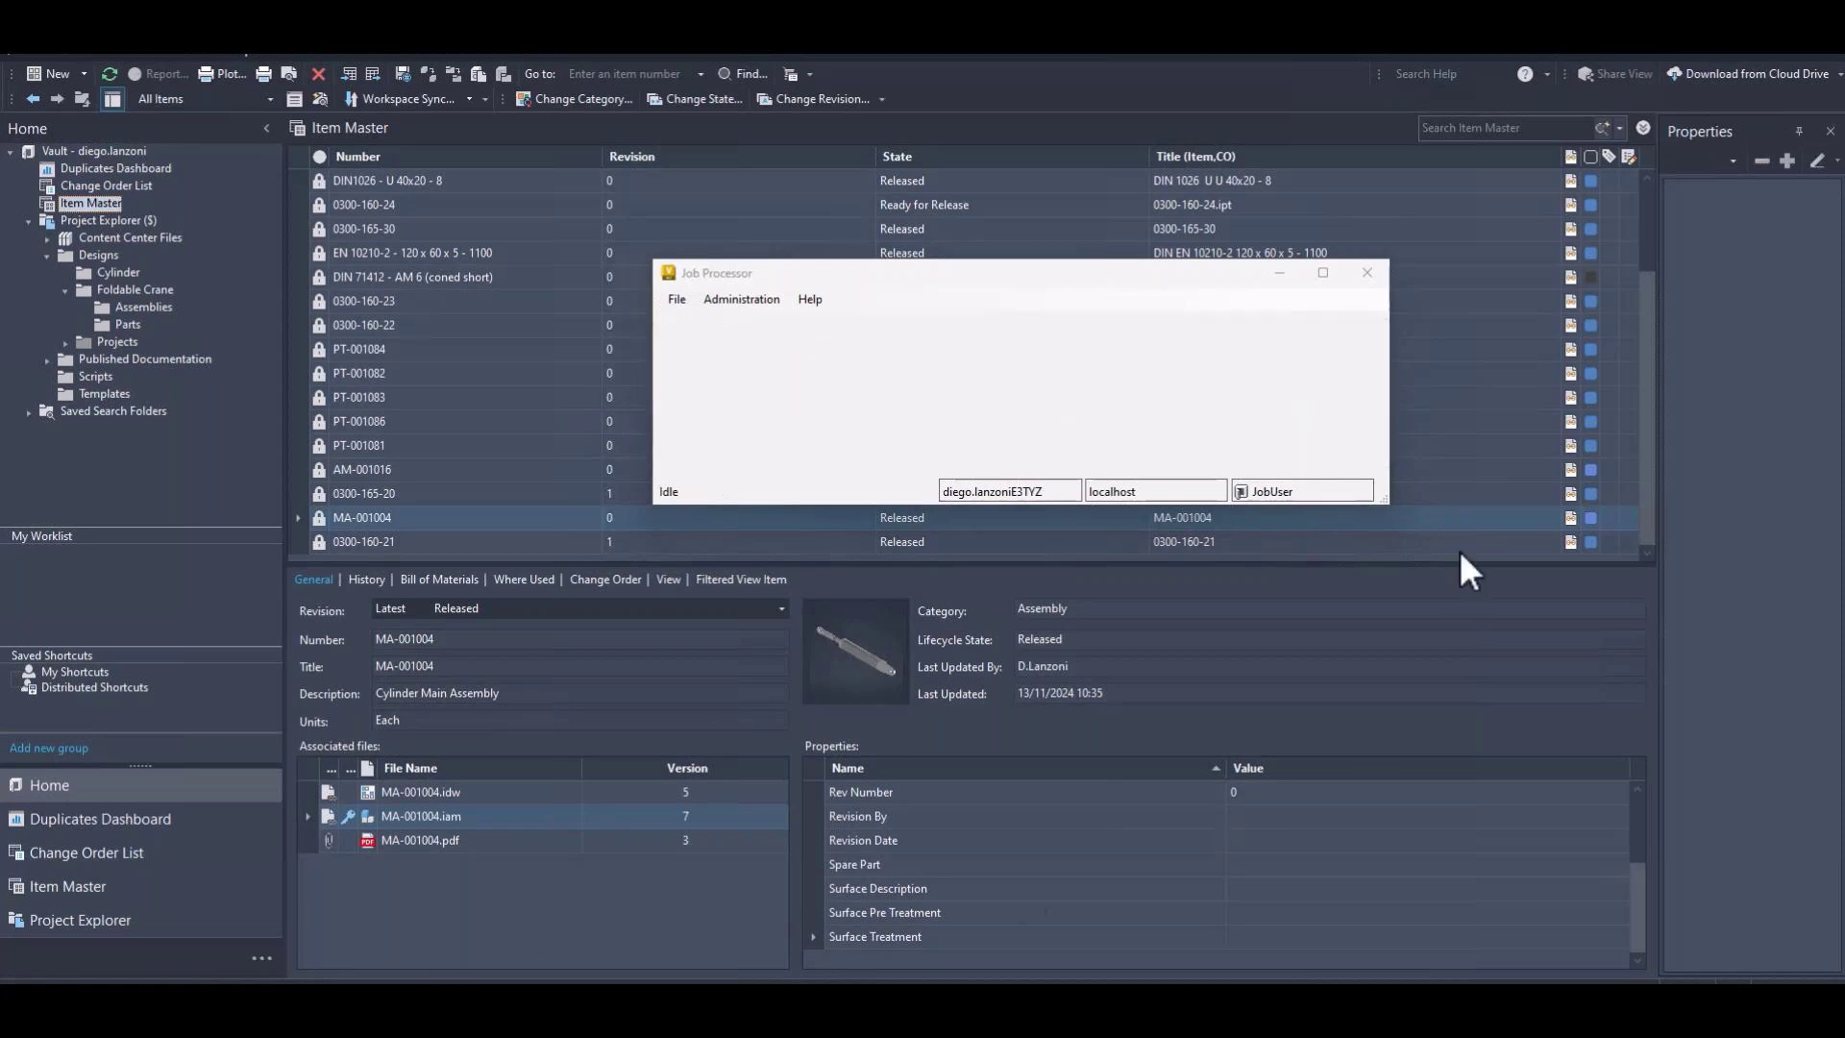
pyautogui.click(1366, 274)
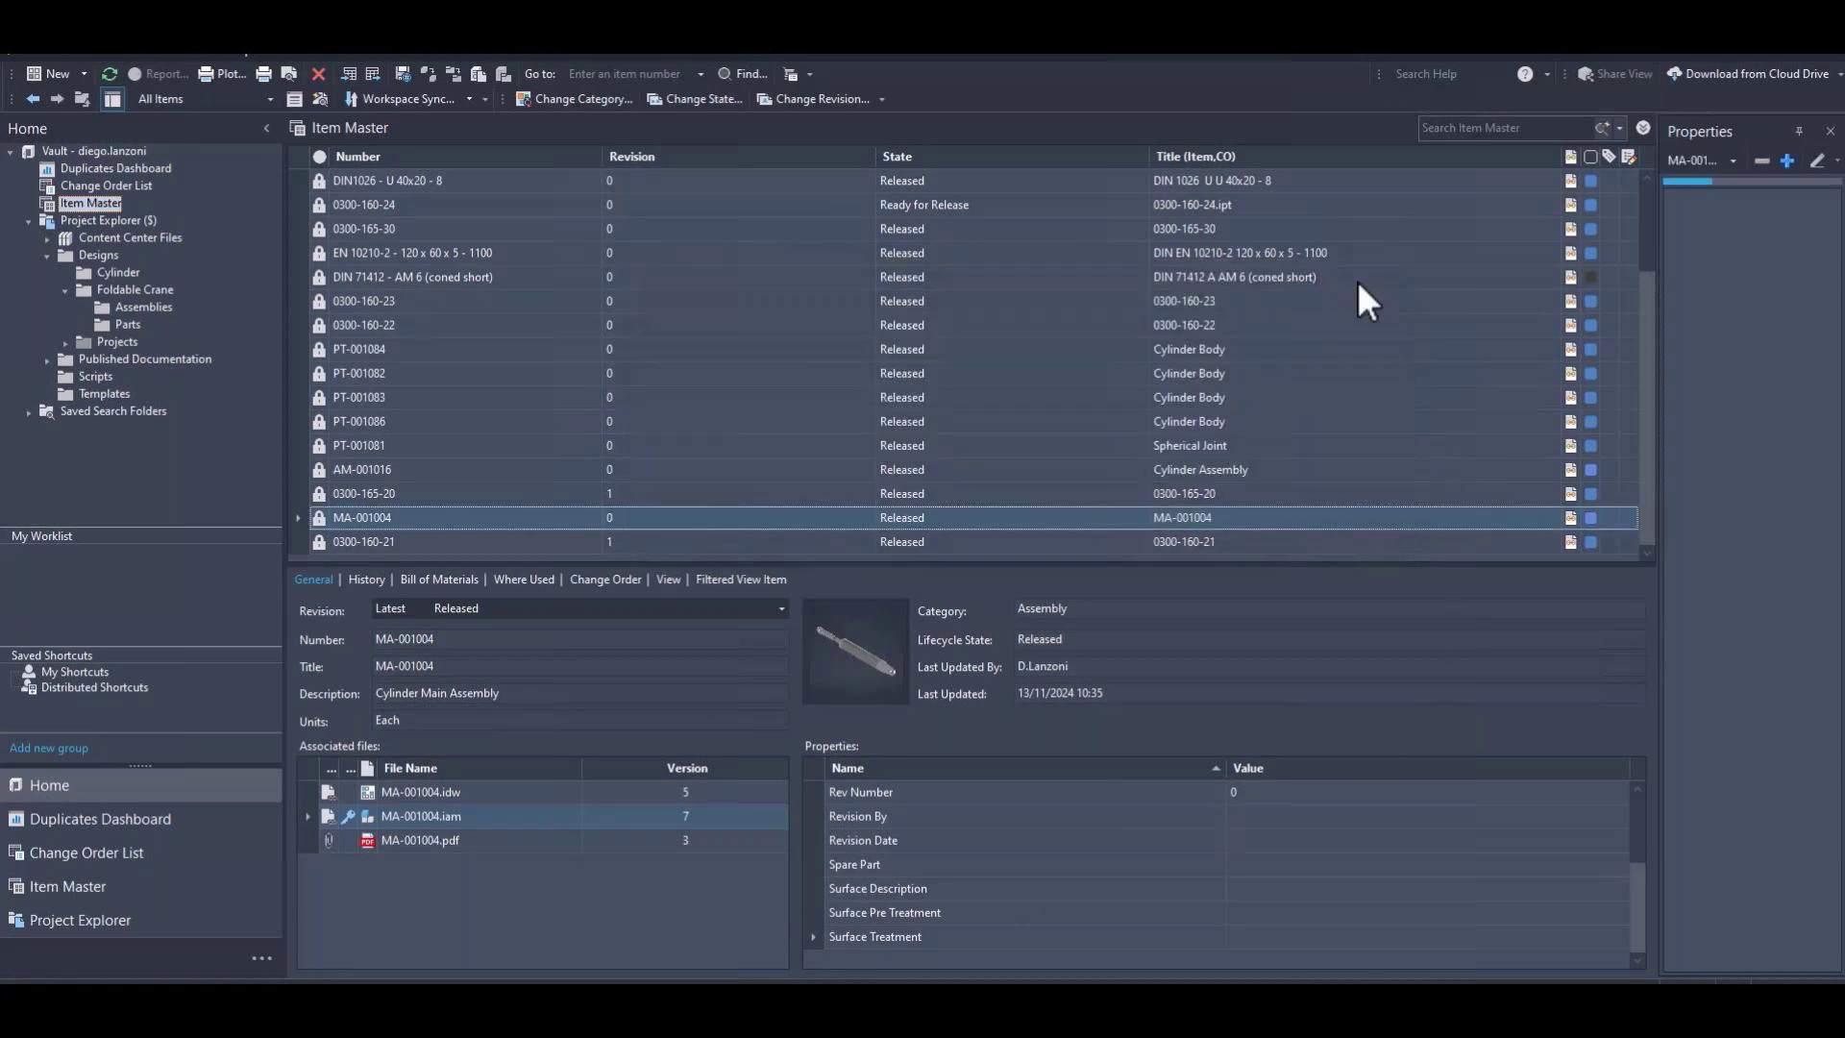
# Refresh the Item Master, open MA-001004.pdf from the item's associated files, and inspect the drawing's title block and approval fields.
pyautogui.click(1317, 516)
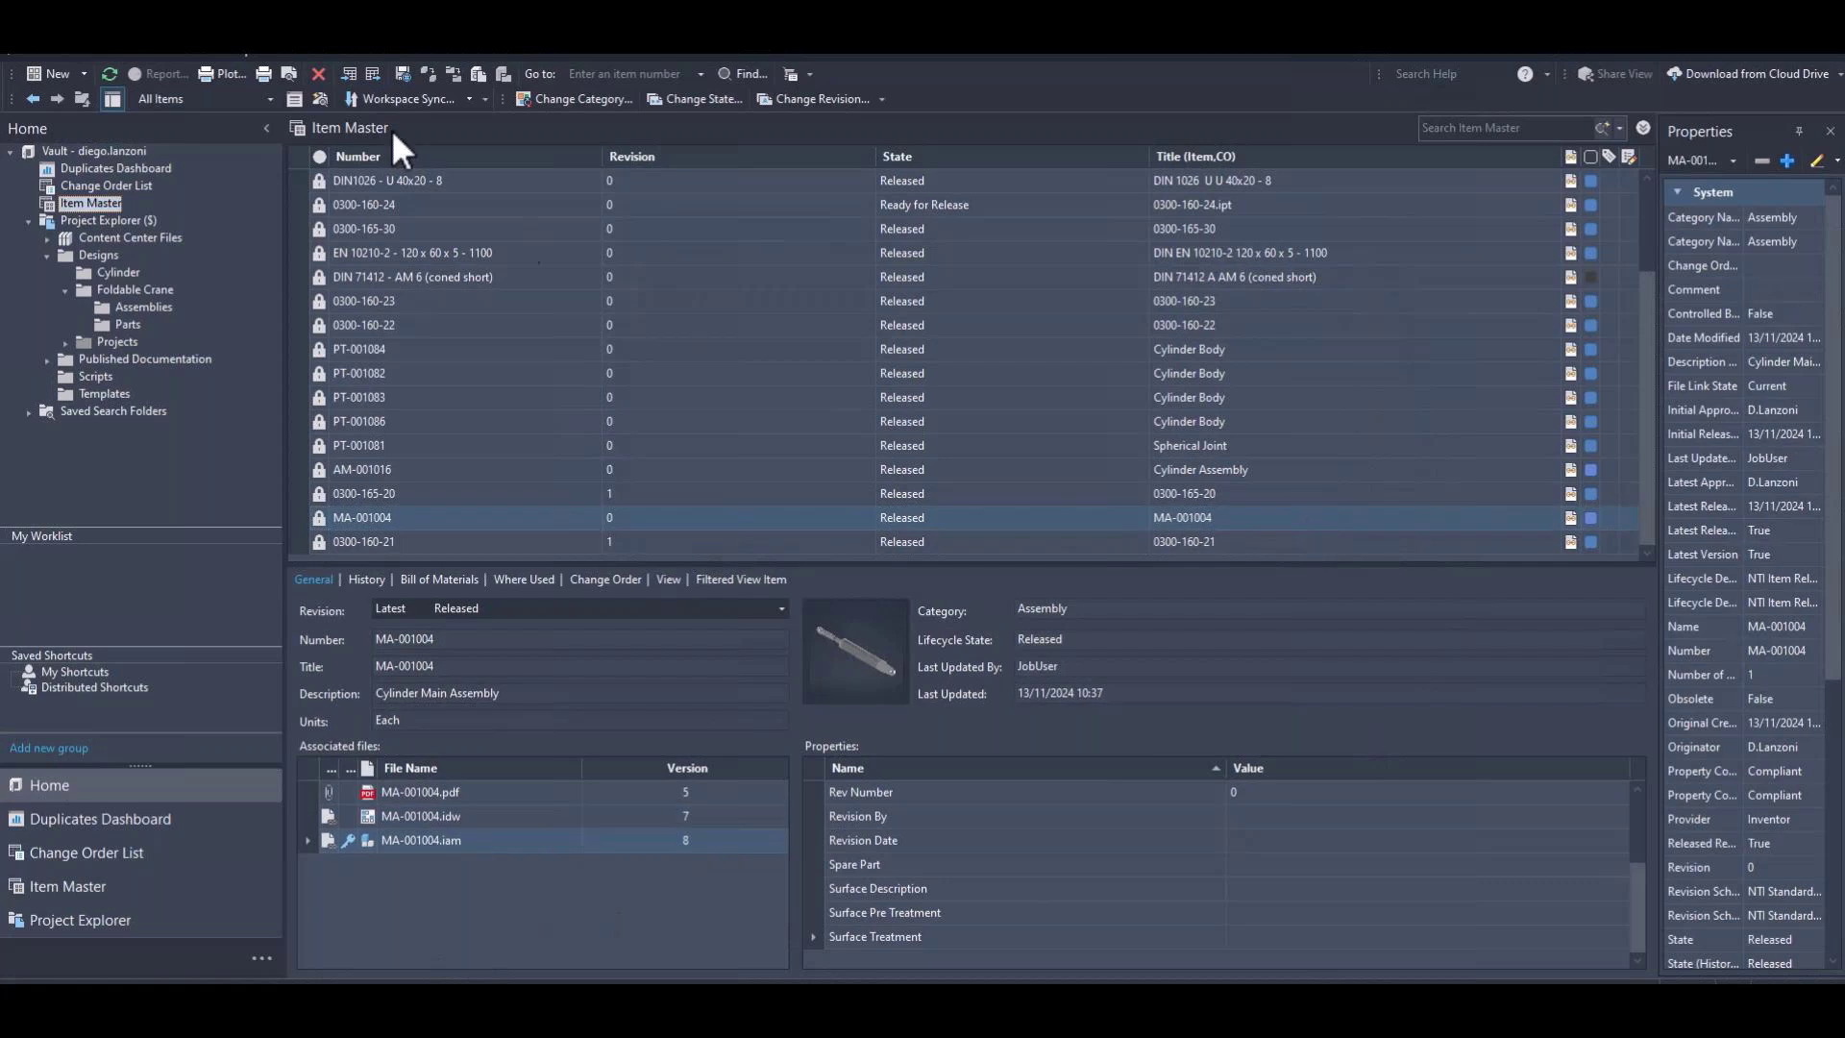
pyautogui.click(110, 76)
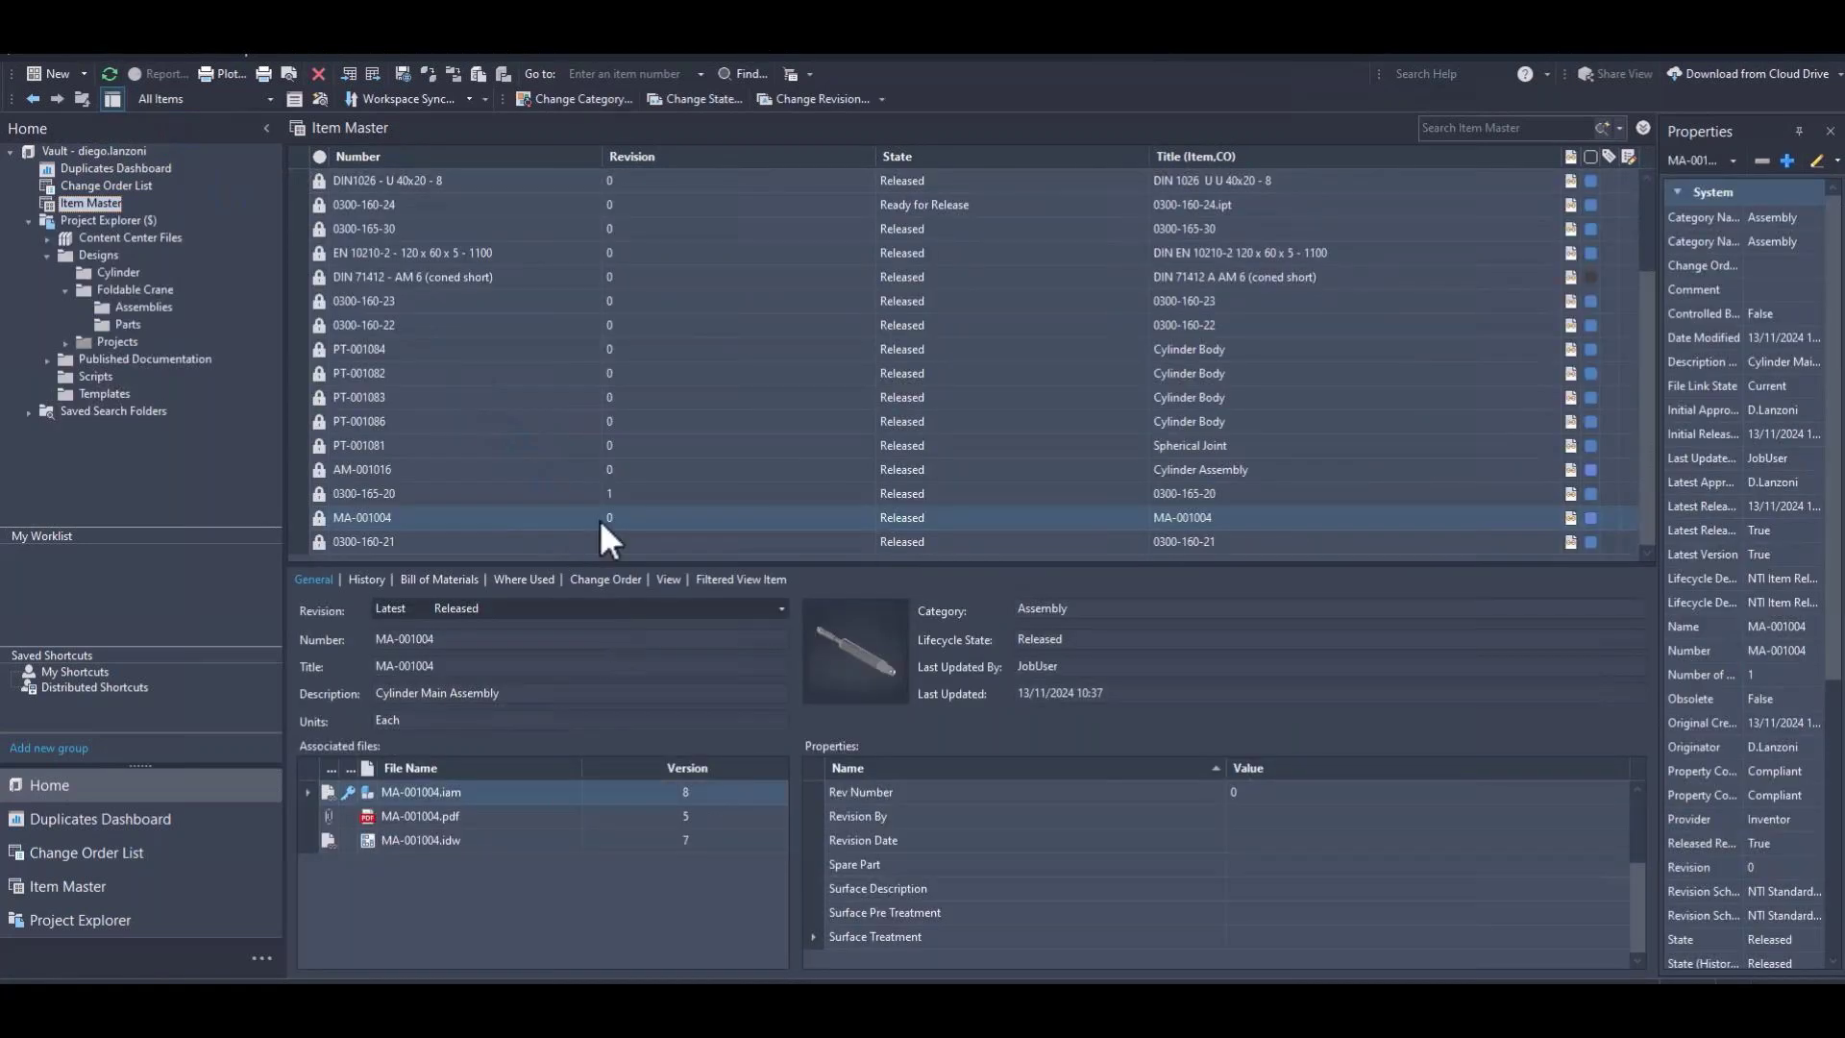
pyautogui.click(481, 817)
pyautogui.rightClick(480, 821)
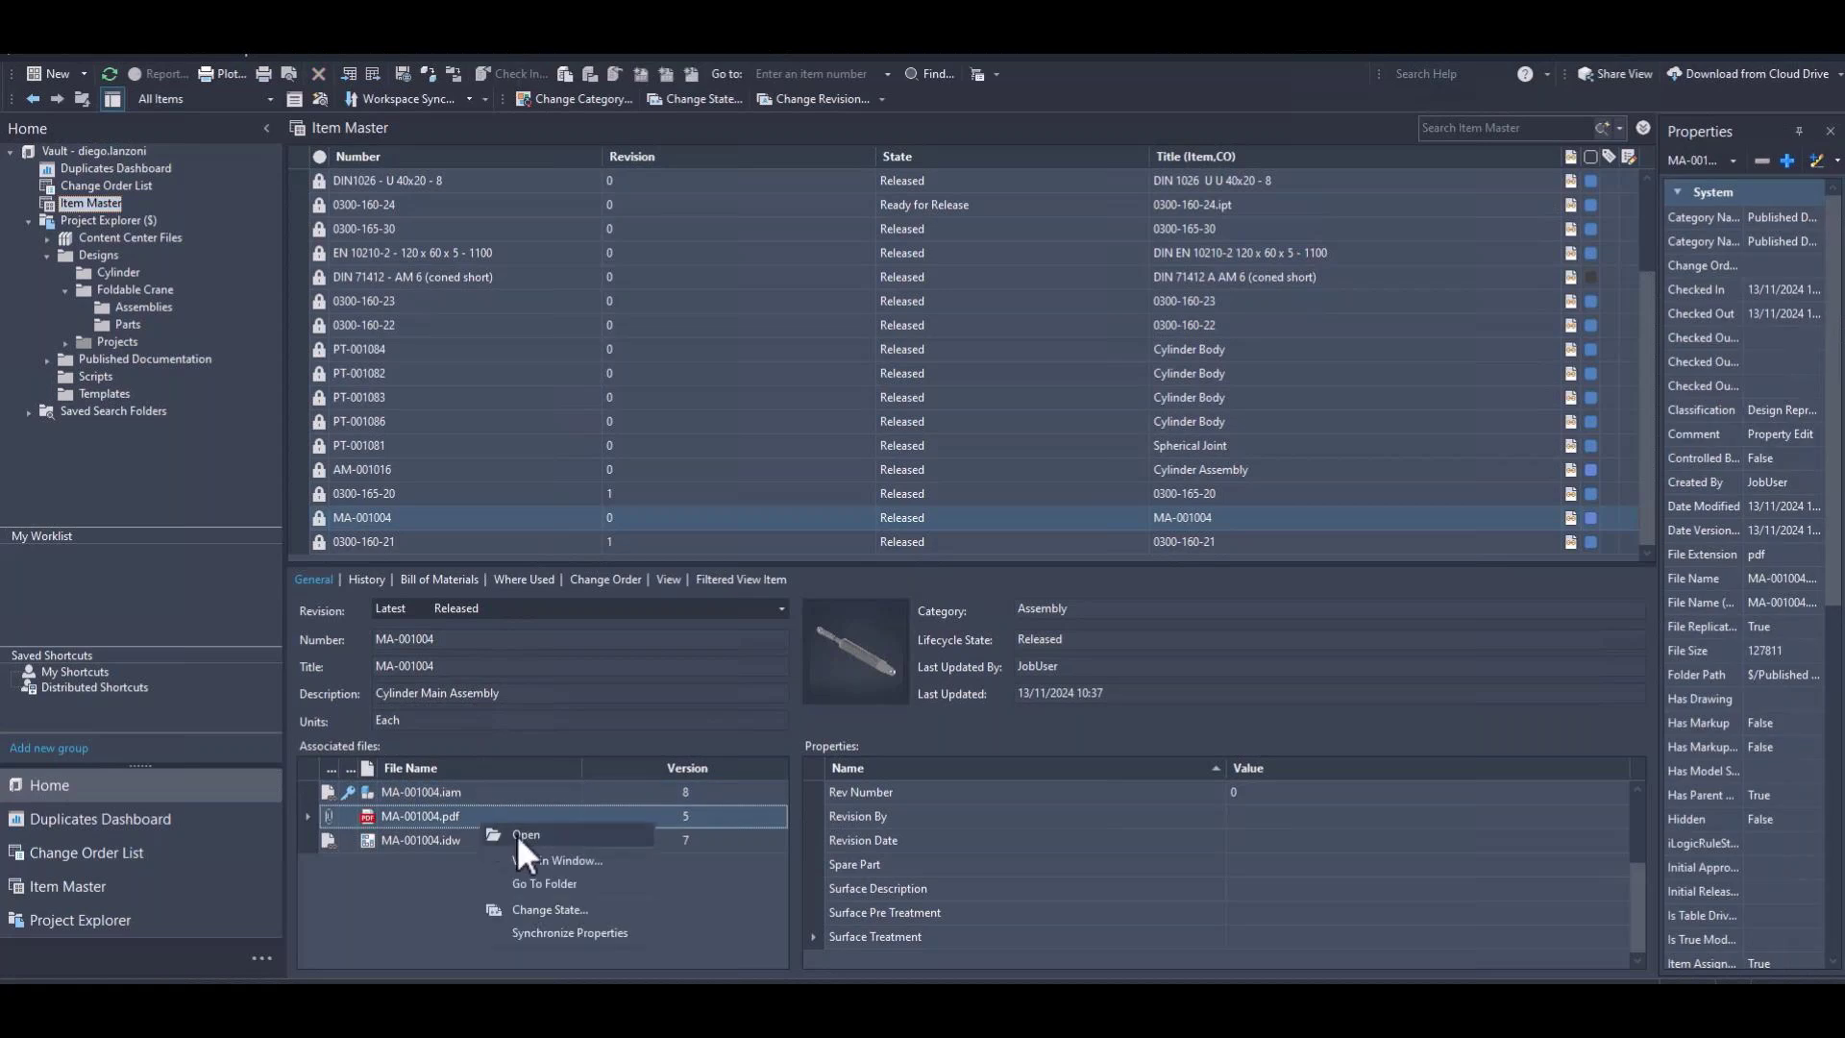
pyautogui.click(516, 834)
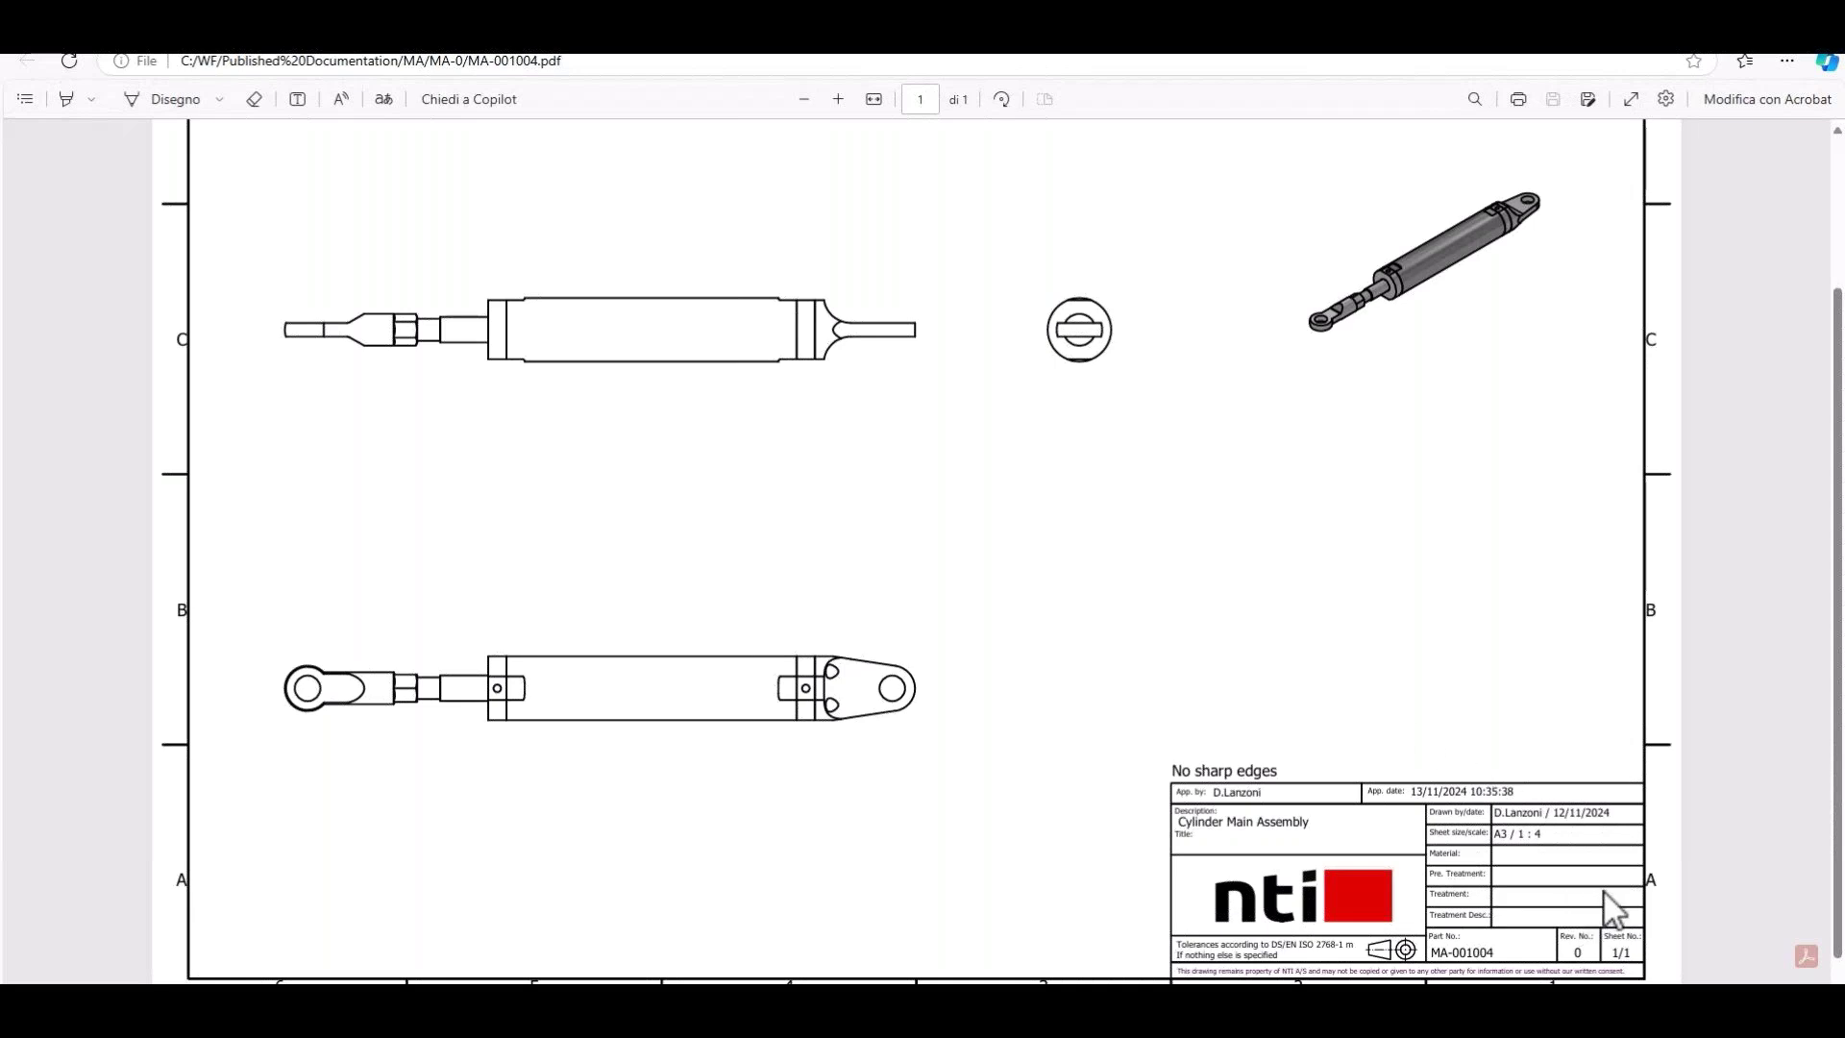
pyautogui.keyDown('ctrl'); pyautogui.scroll(-1, 1619, 907); pyautogui.keyUp('ctrl')
pyautogui.keyDown('ctrl'); pyautogui.scroll(3, 1386, 966); pyautogui.keyUp('ctrl')
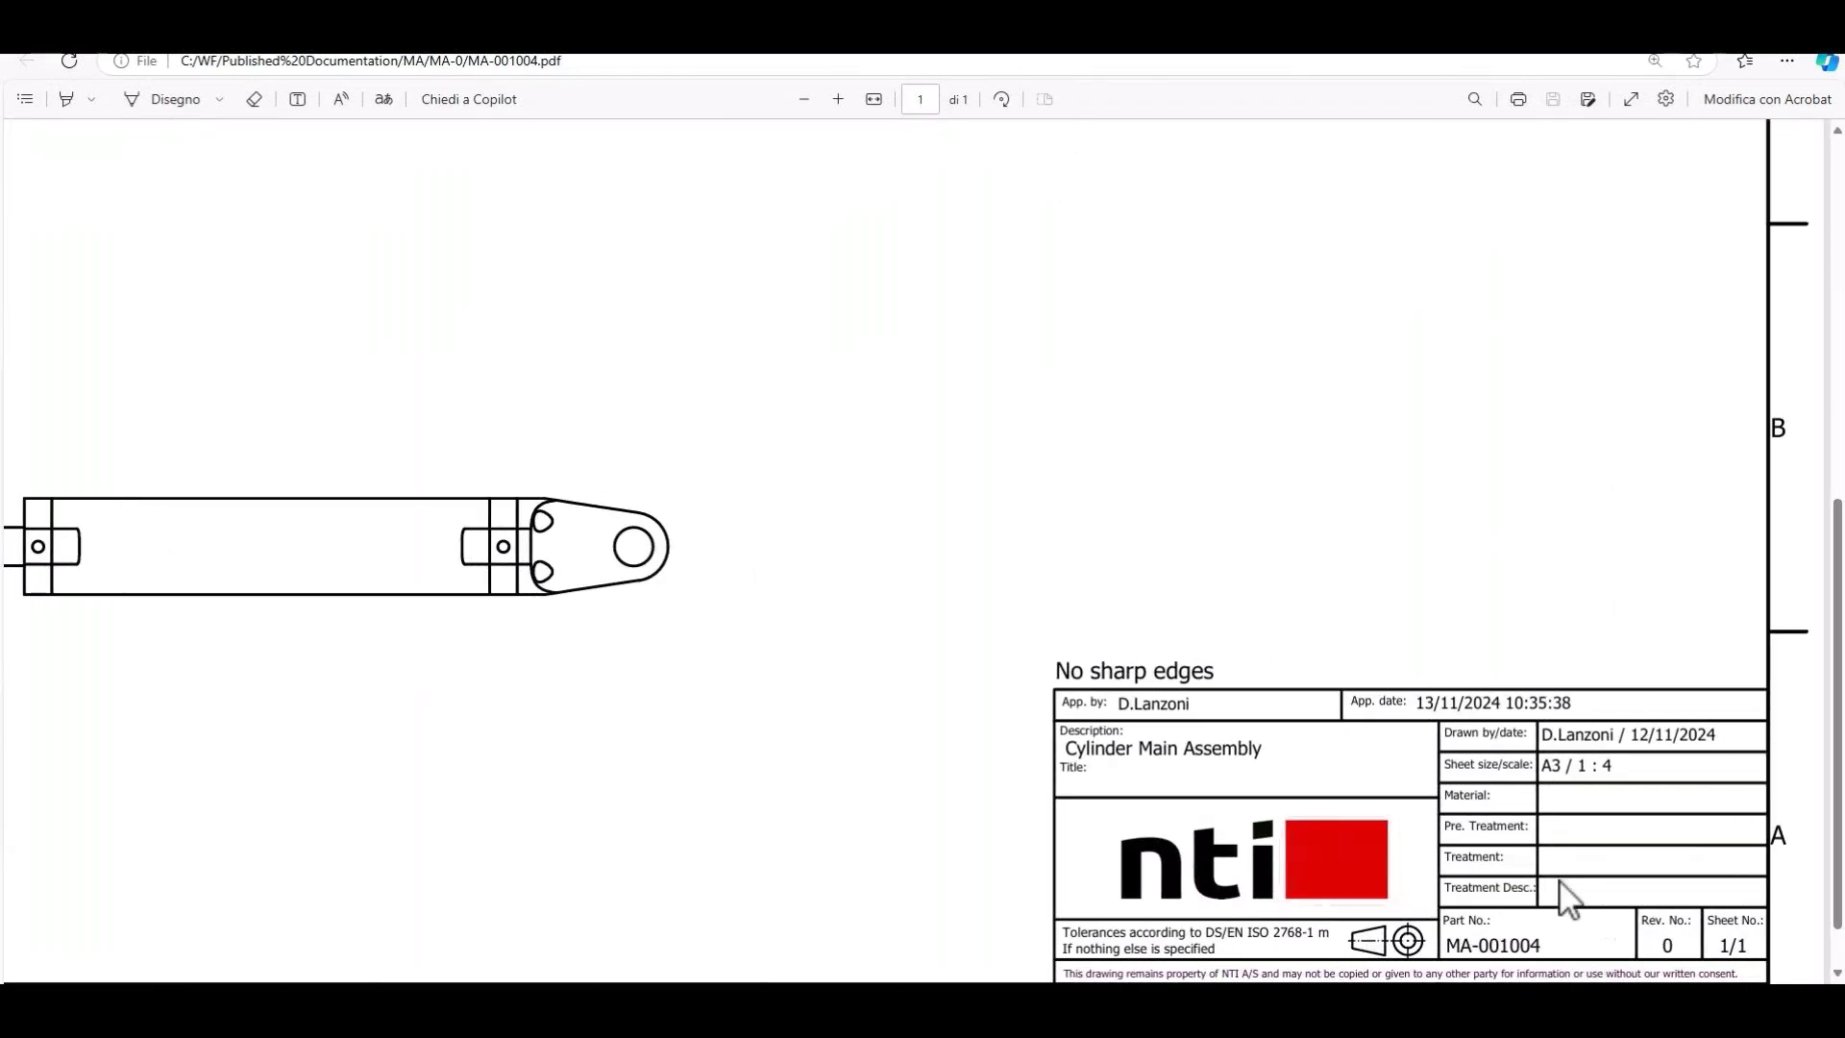
pyautogui.keyDown('ctrl'); pyautogui.scroll(1, 1248, 764); pyautogui.keyUp('ctrl')
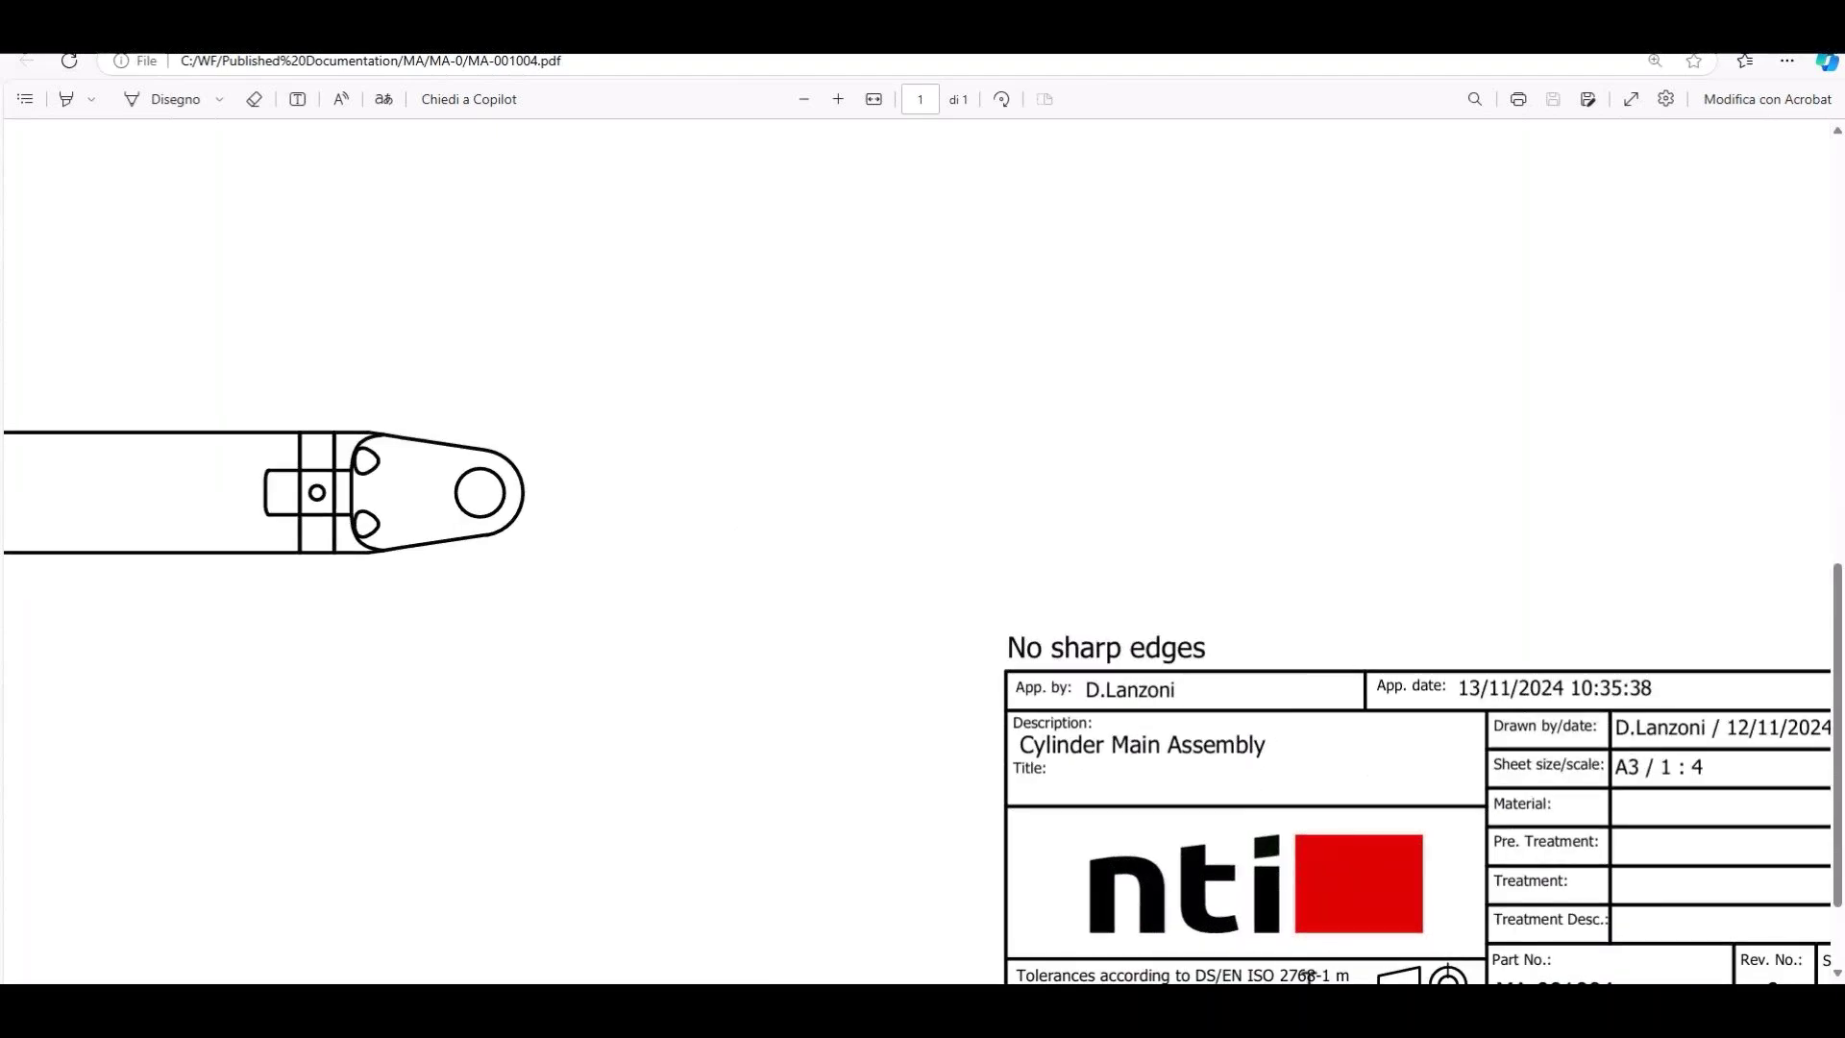
pyautogui.hscroll(2, 1317, 867)
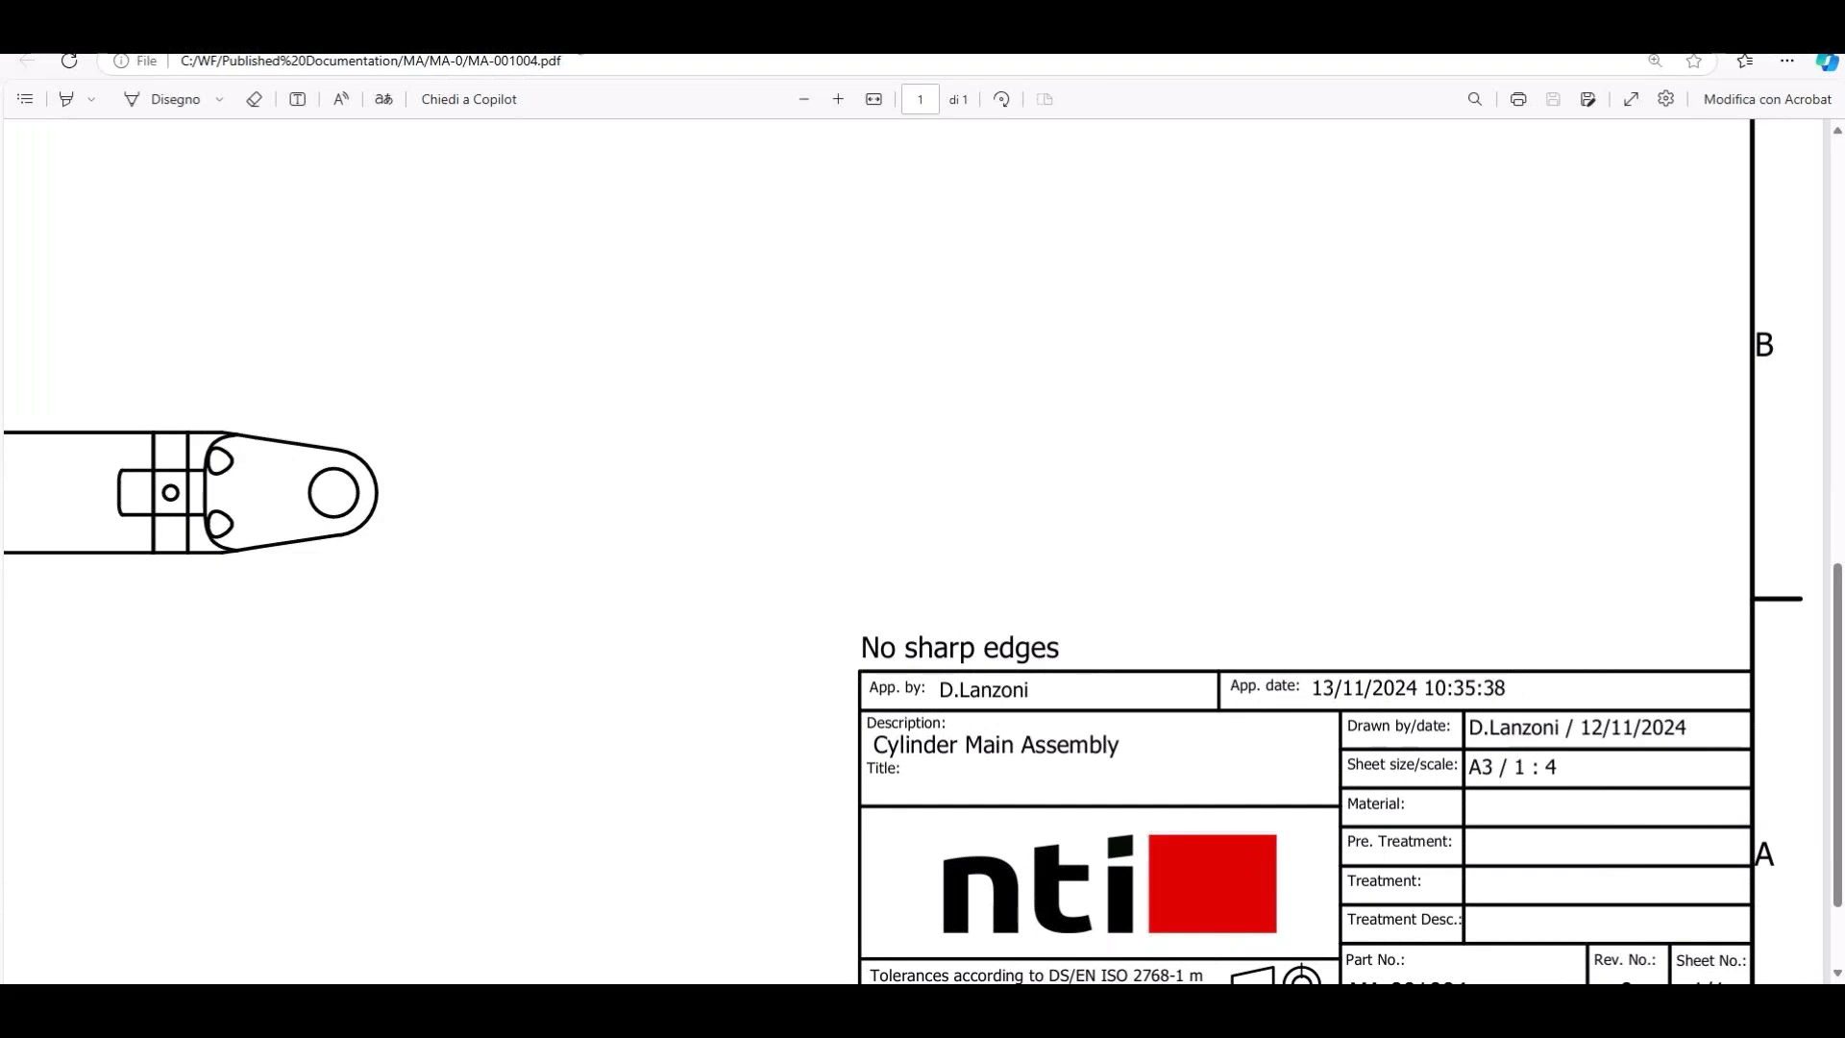
# Sign in to the Vault web client as User1 and examine MA-001004's bill of materials with AM-001016 expanded.
pyautogui.hotkey('alt', 'Tab')
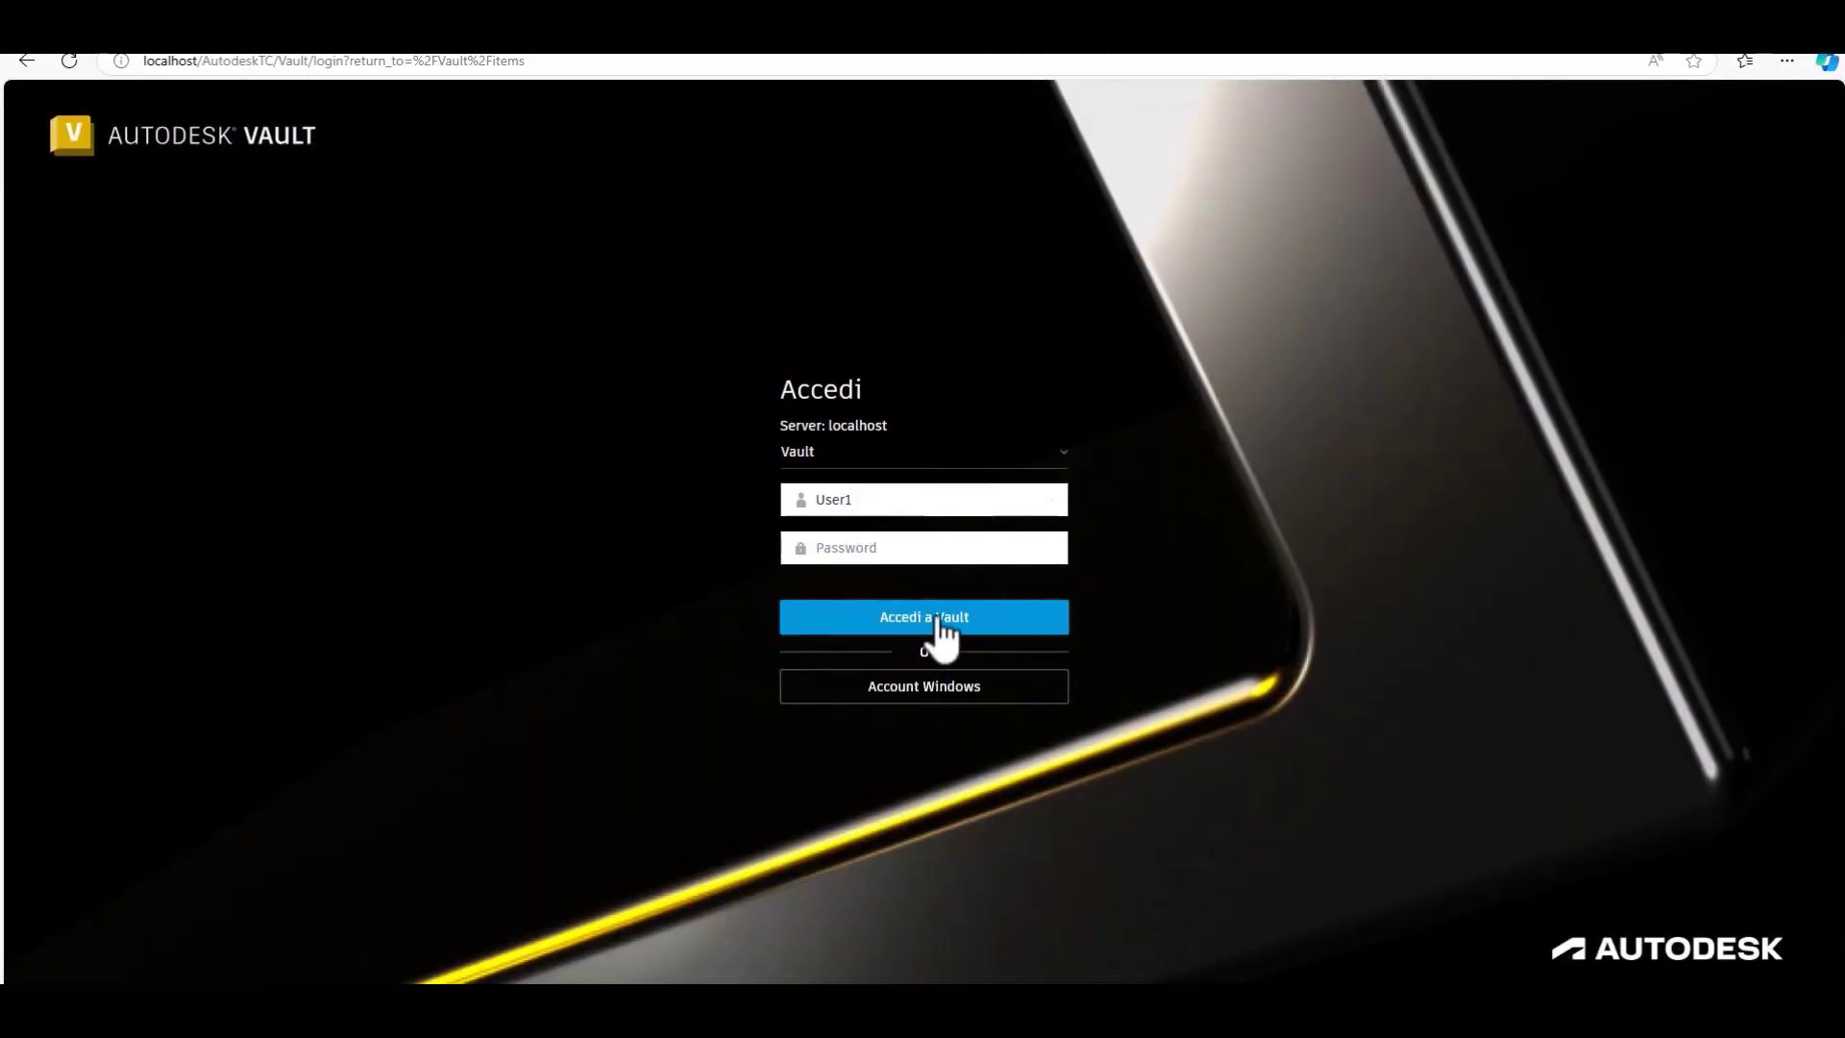
pyautogui.click(934, 617)
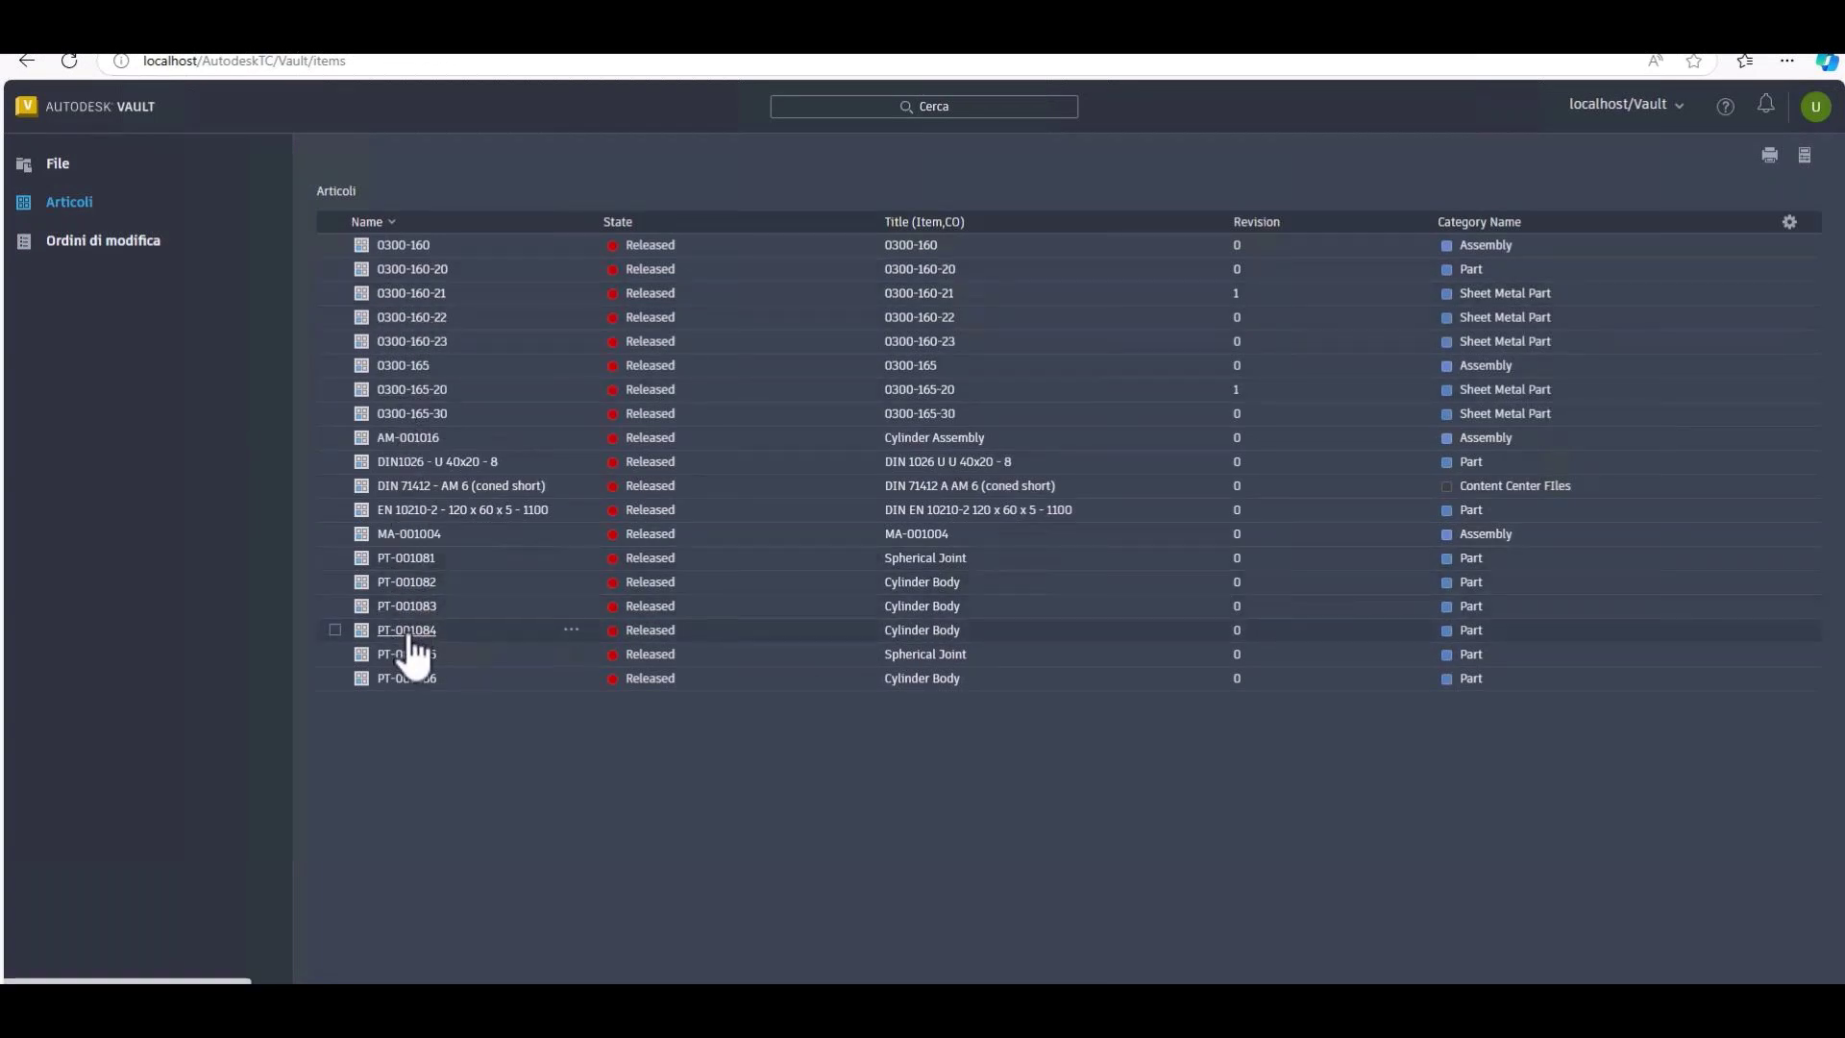
pyautogui.click(420, 536)
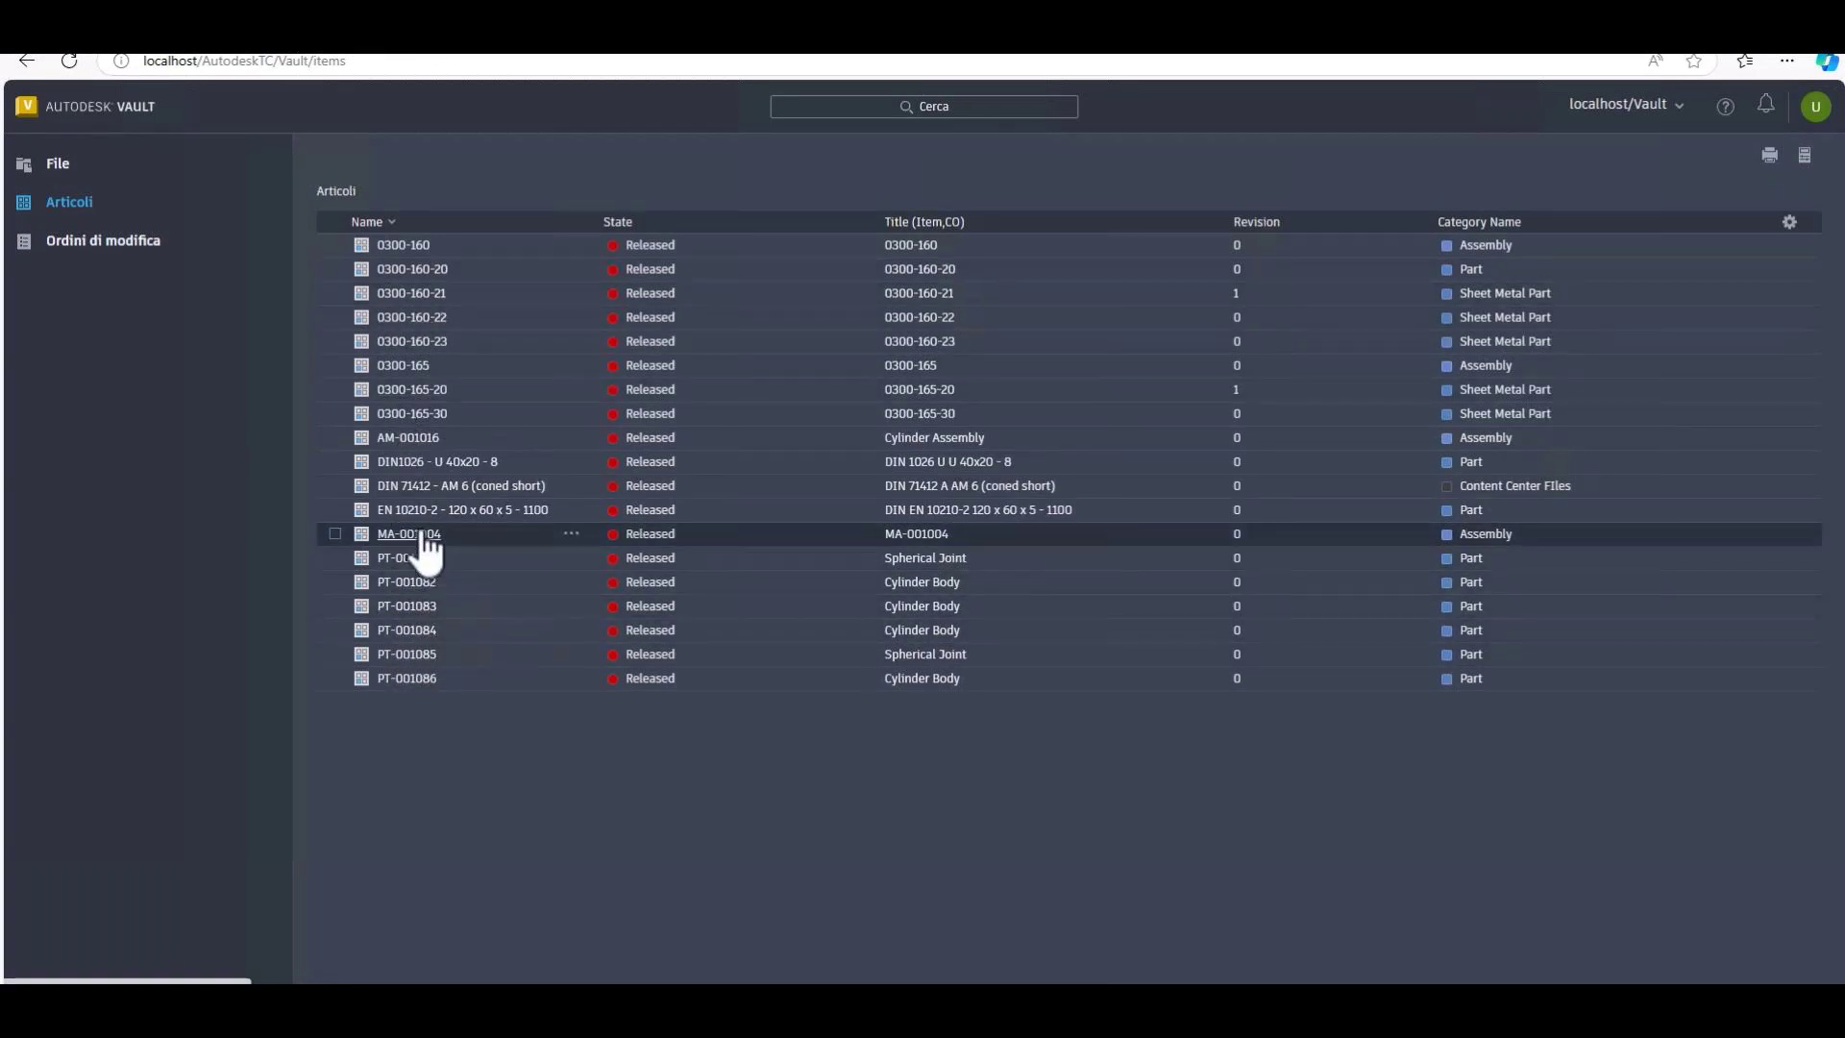
pyautogui.click(637, 221)
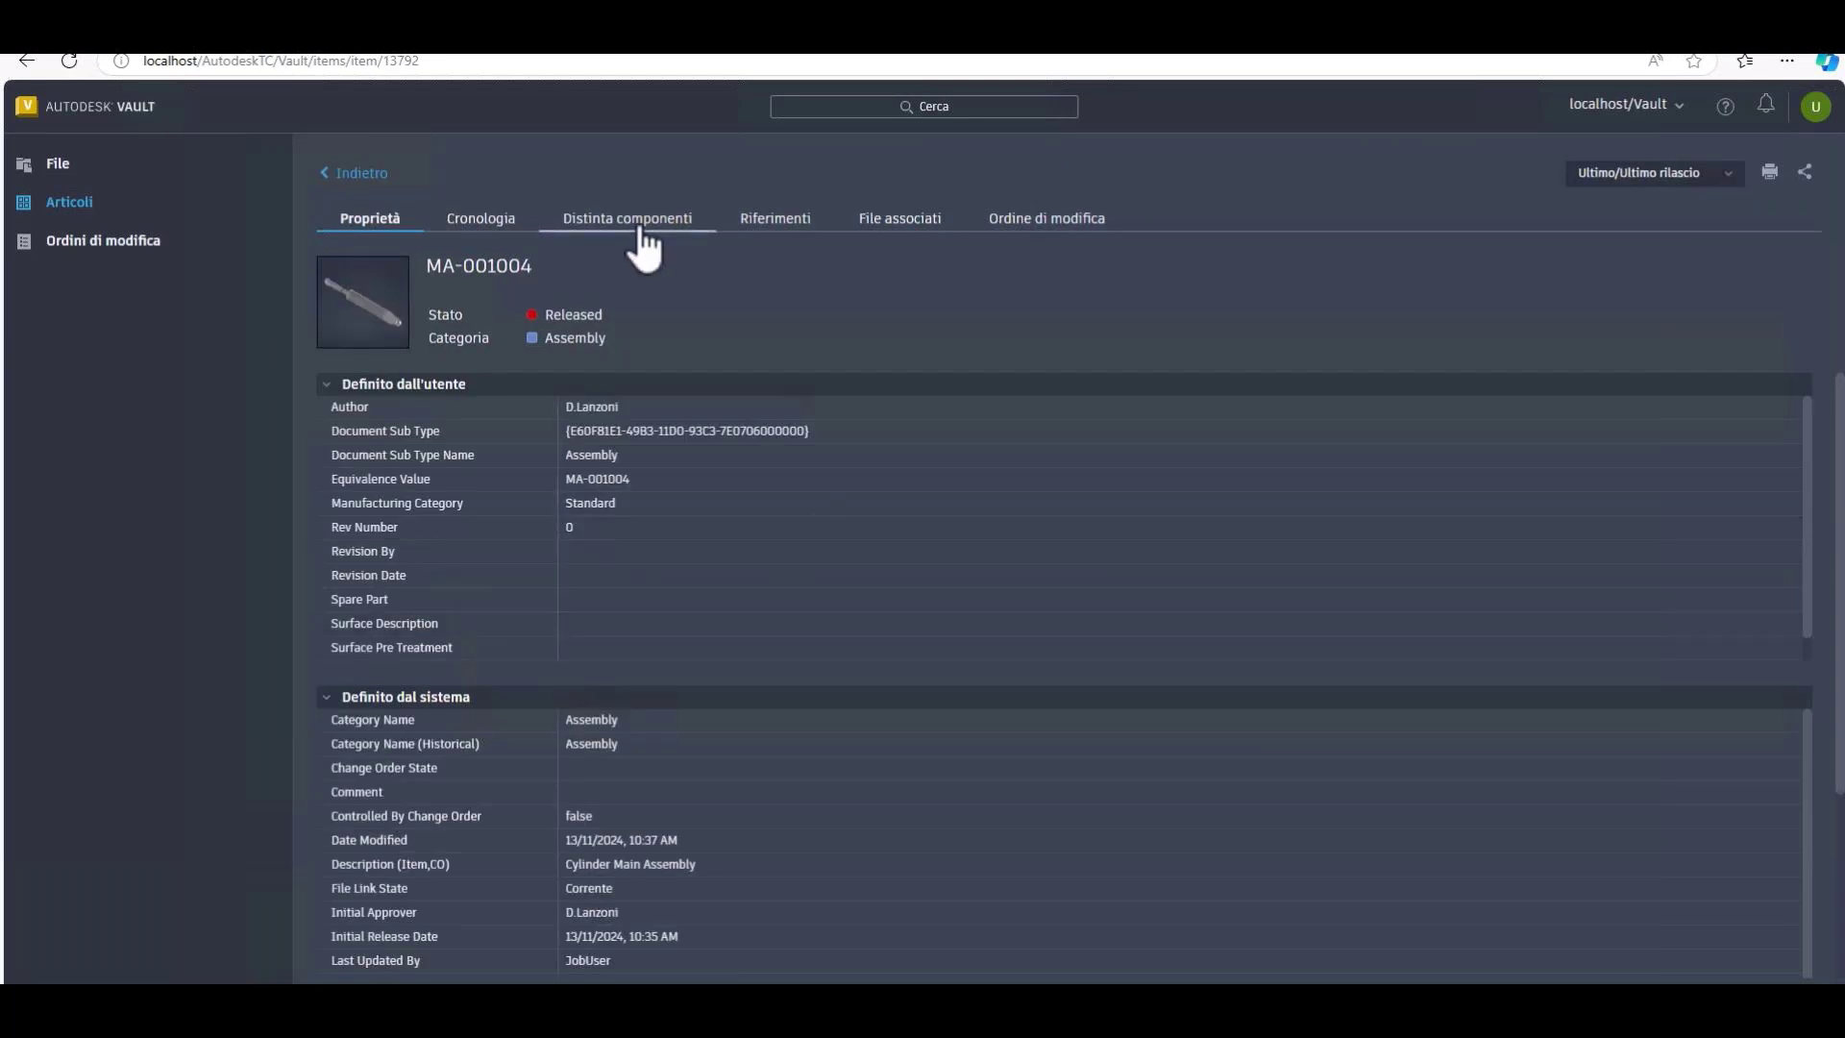
pyautogui.click(354, 329)
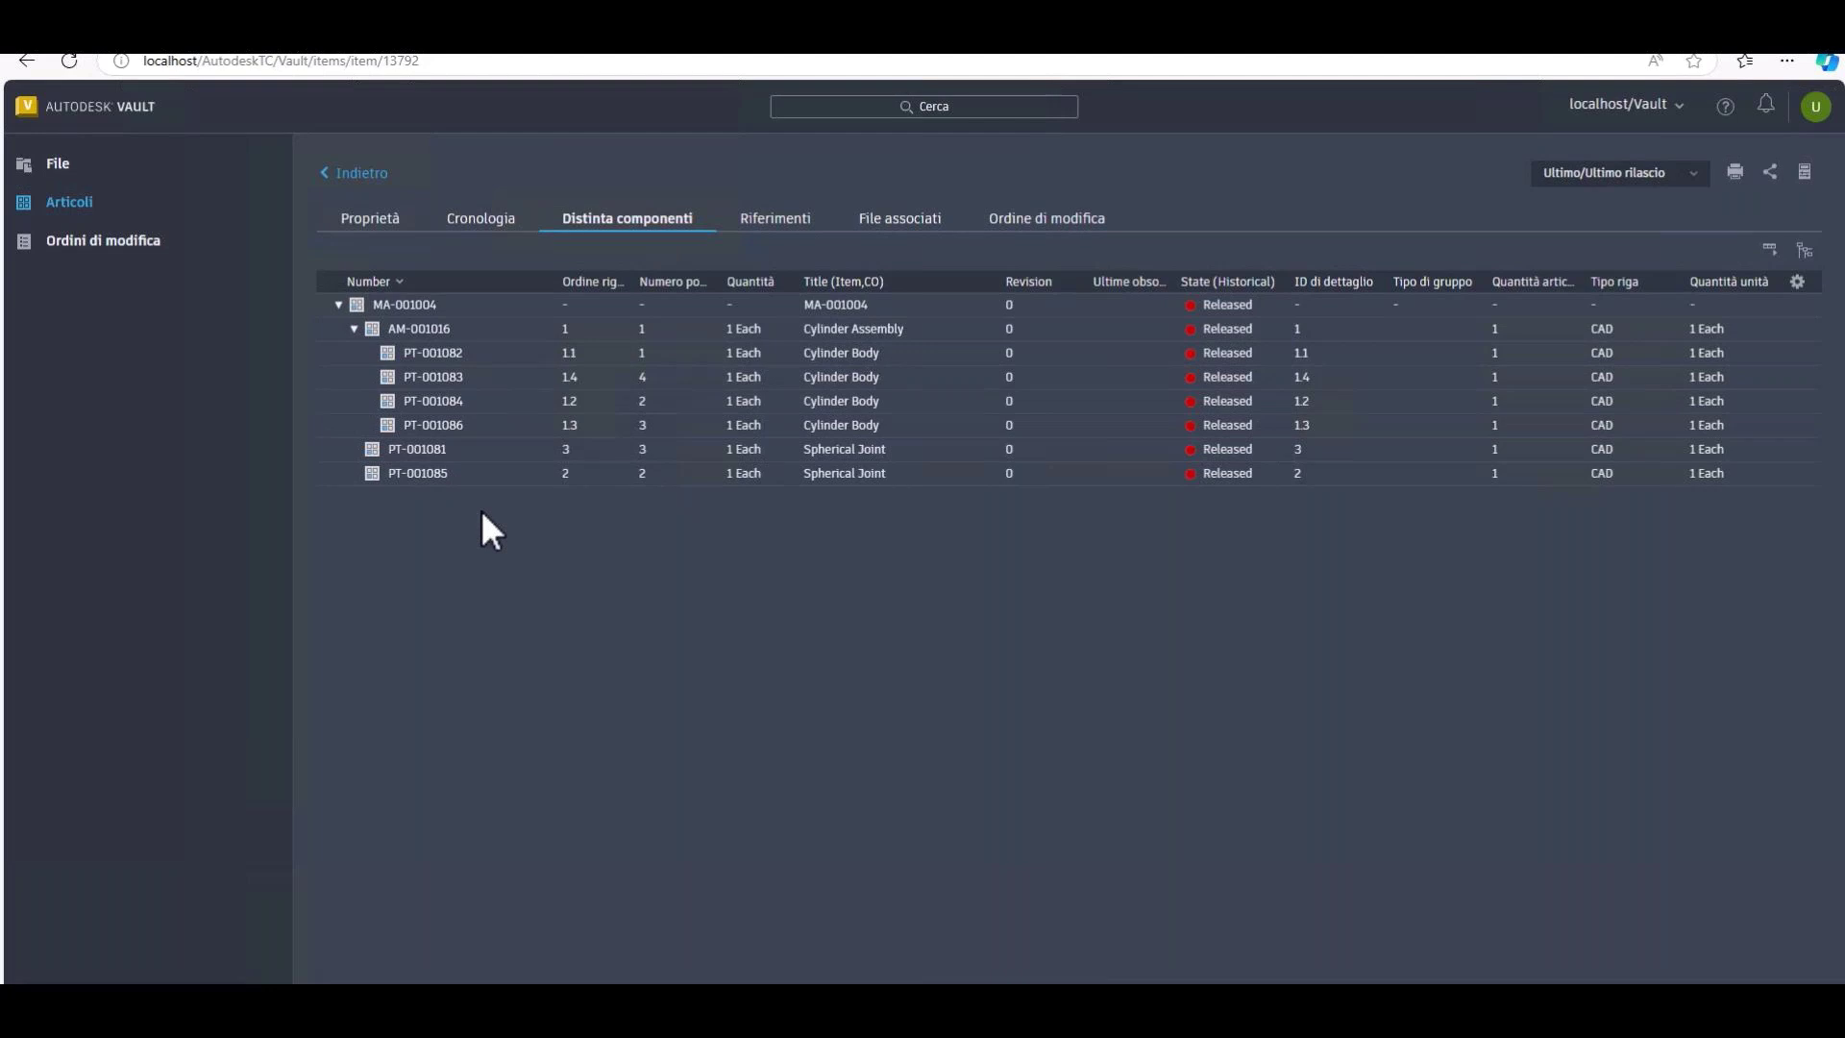
# View PT-001082.pdf and the PT-001082.ipt model from item PT-001082's associated files, and return to the file list.
pyautogui.click(437, 354)
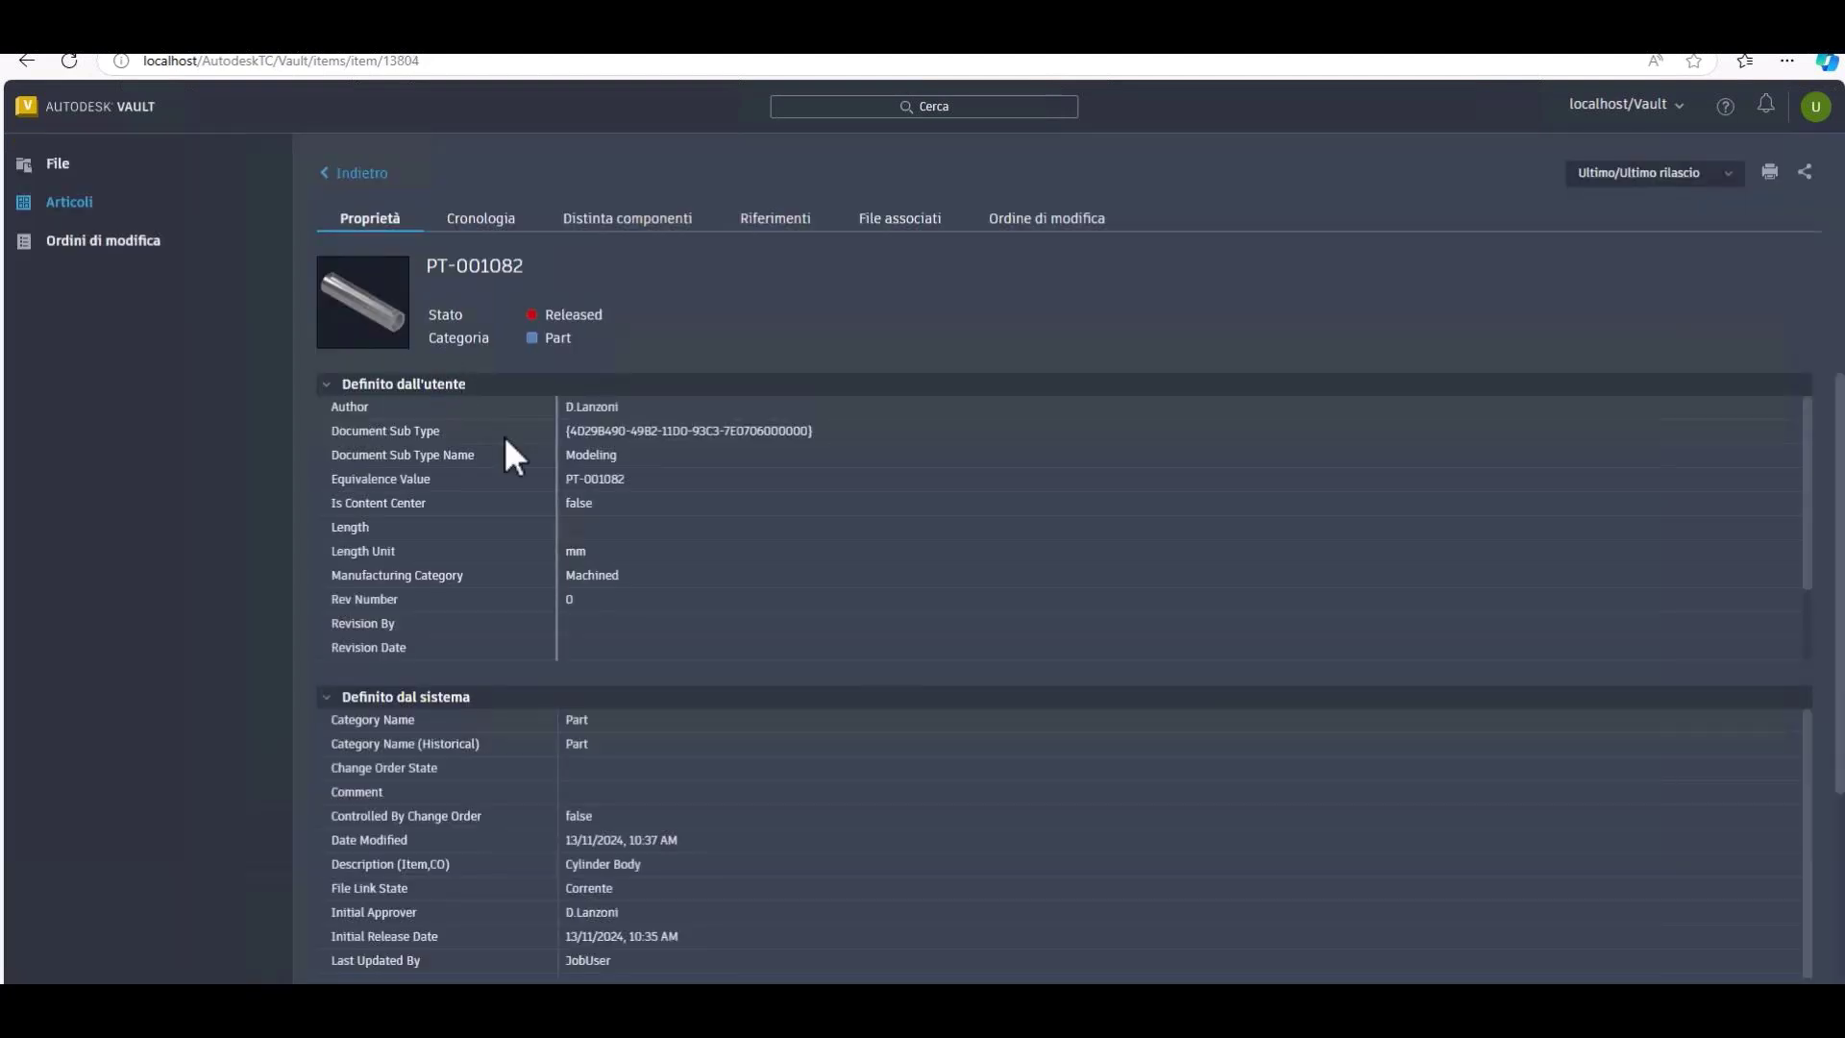
pyautogui.click(936, 223)
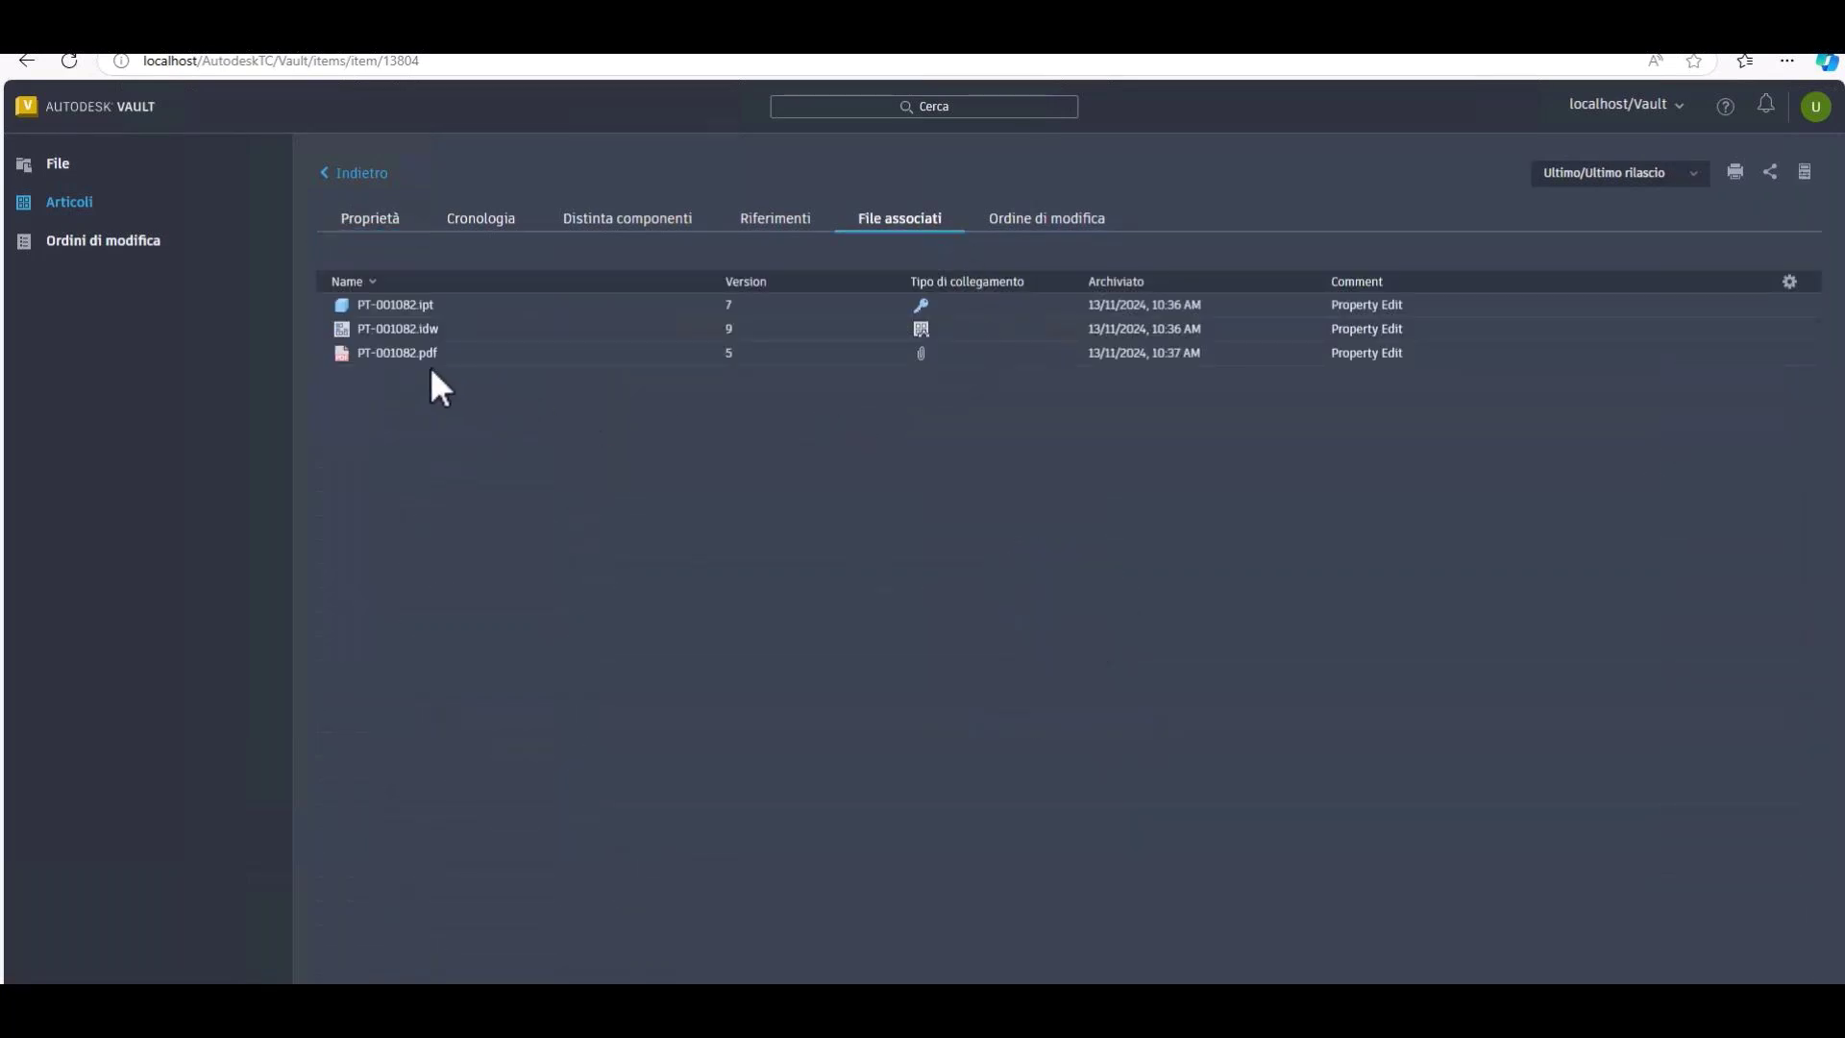
pyautogui.click(401, 354)
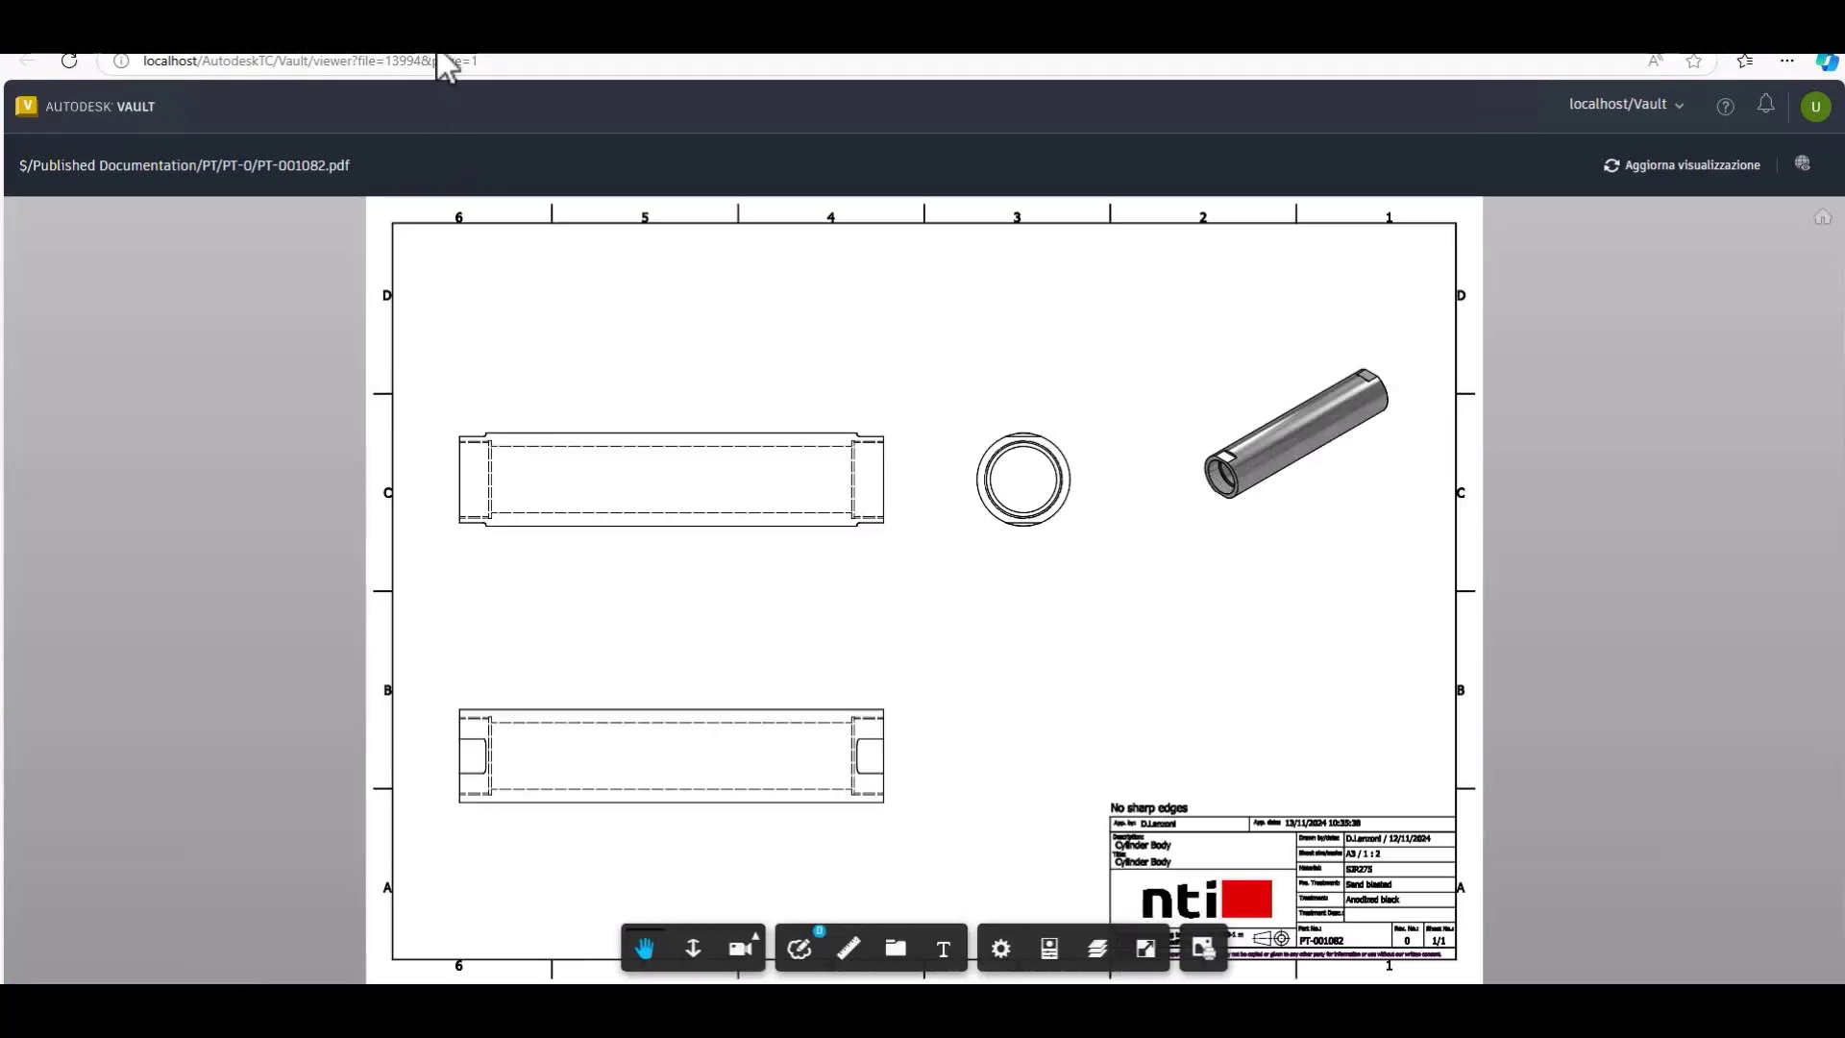
pyautogui.click(576, 54)
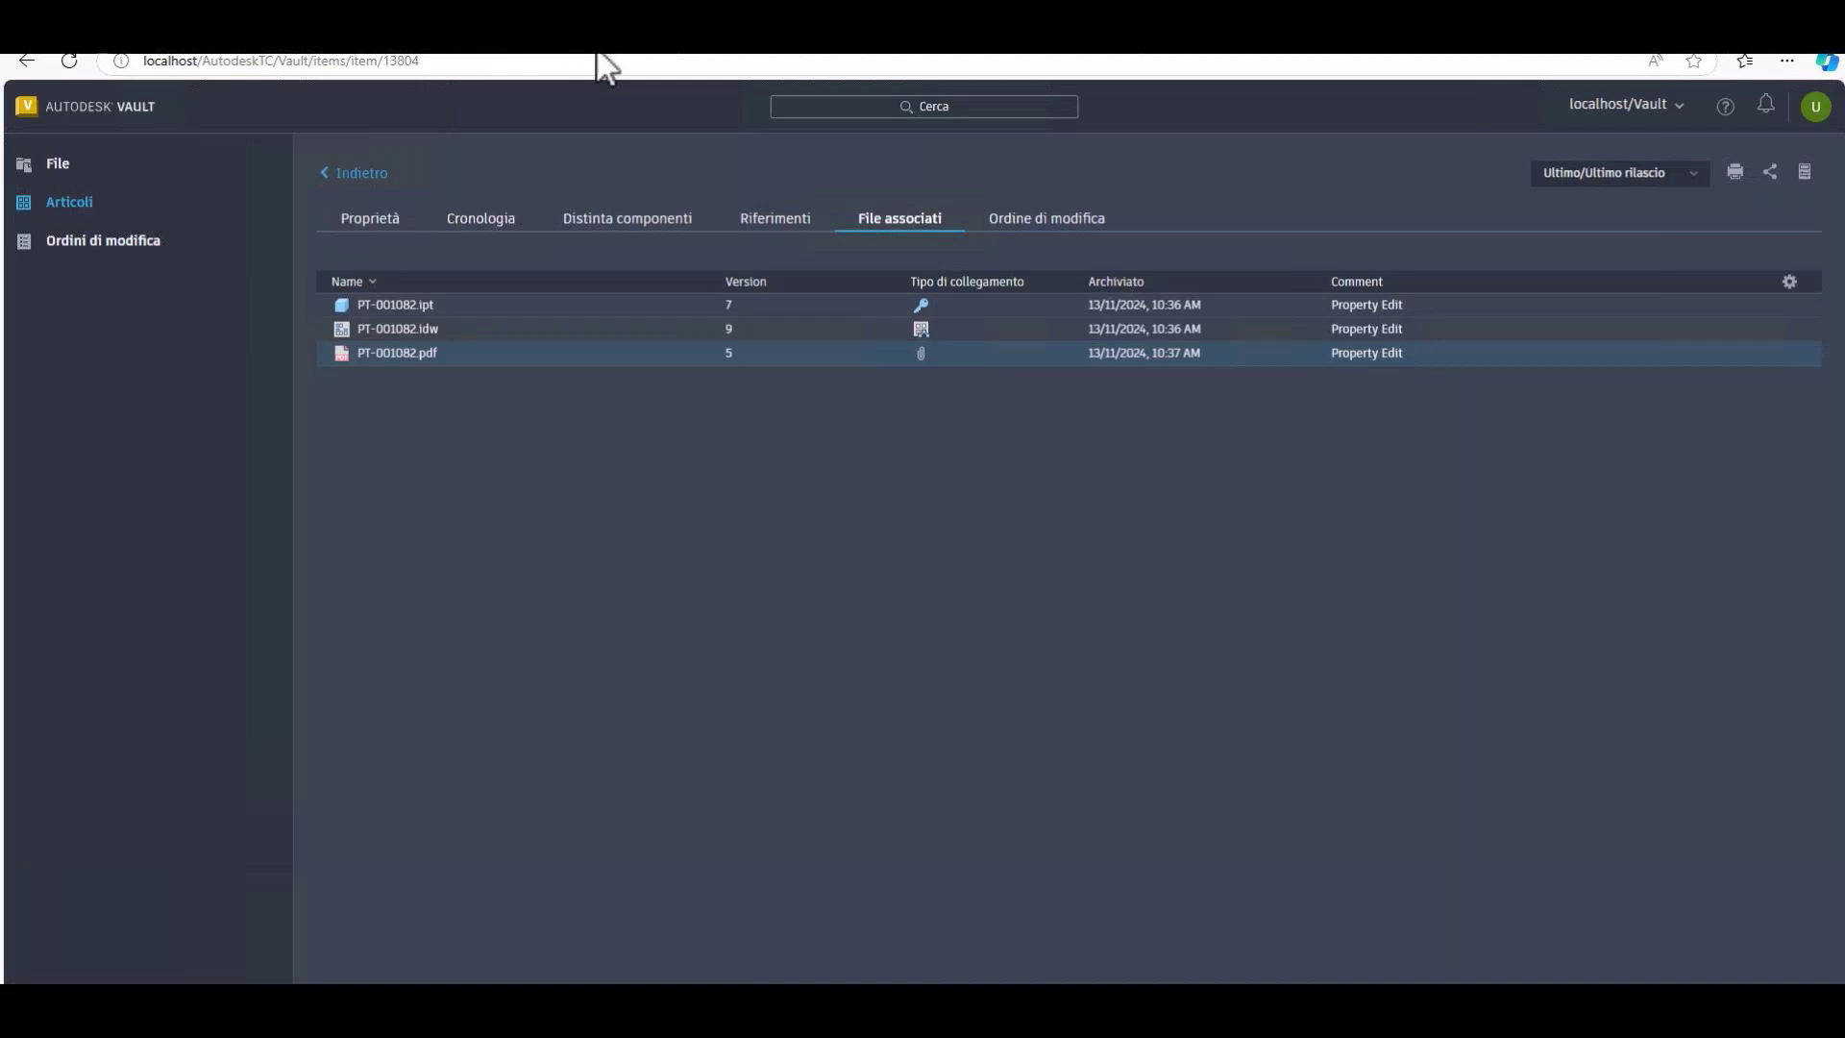
pyautogui.click(419, 306)
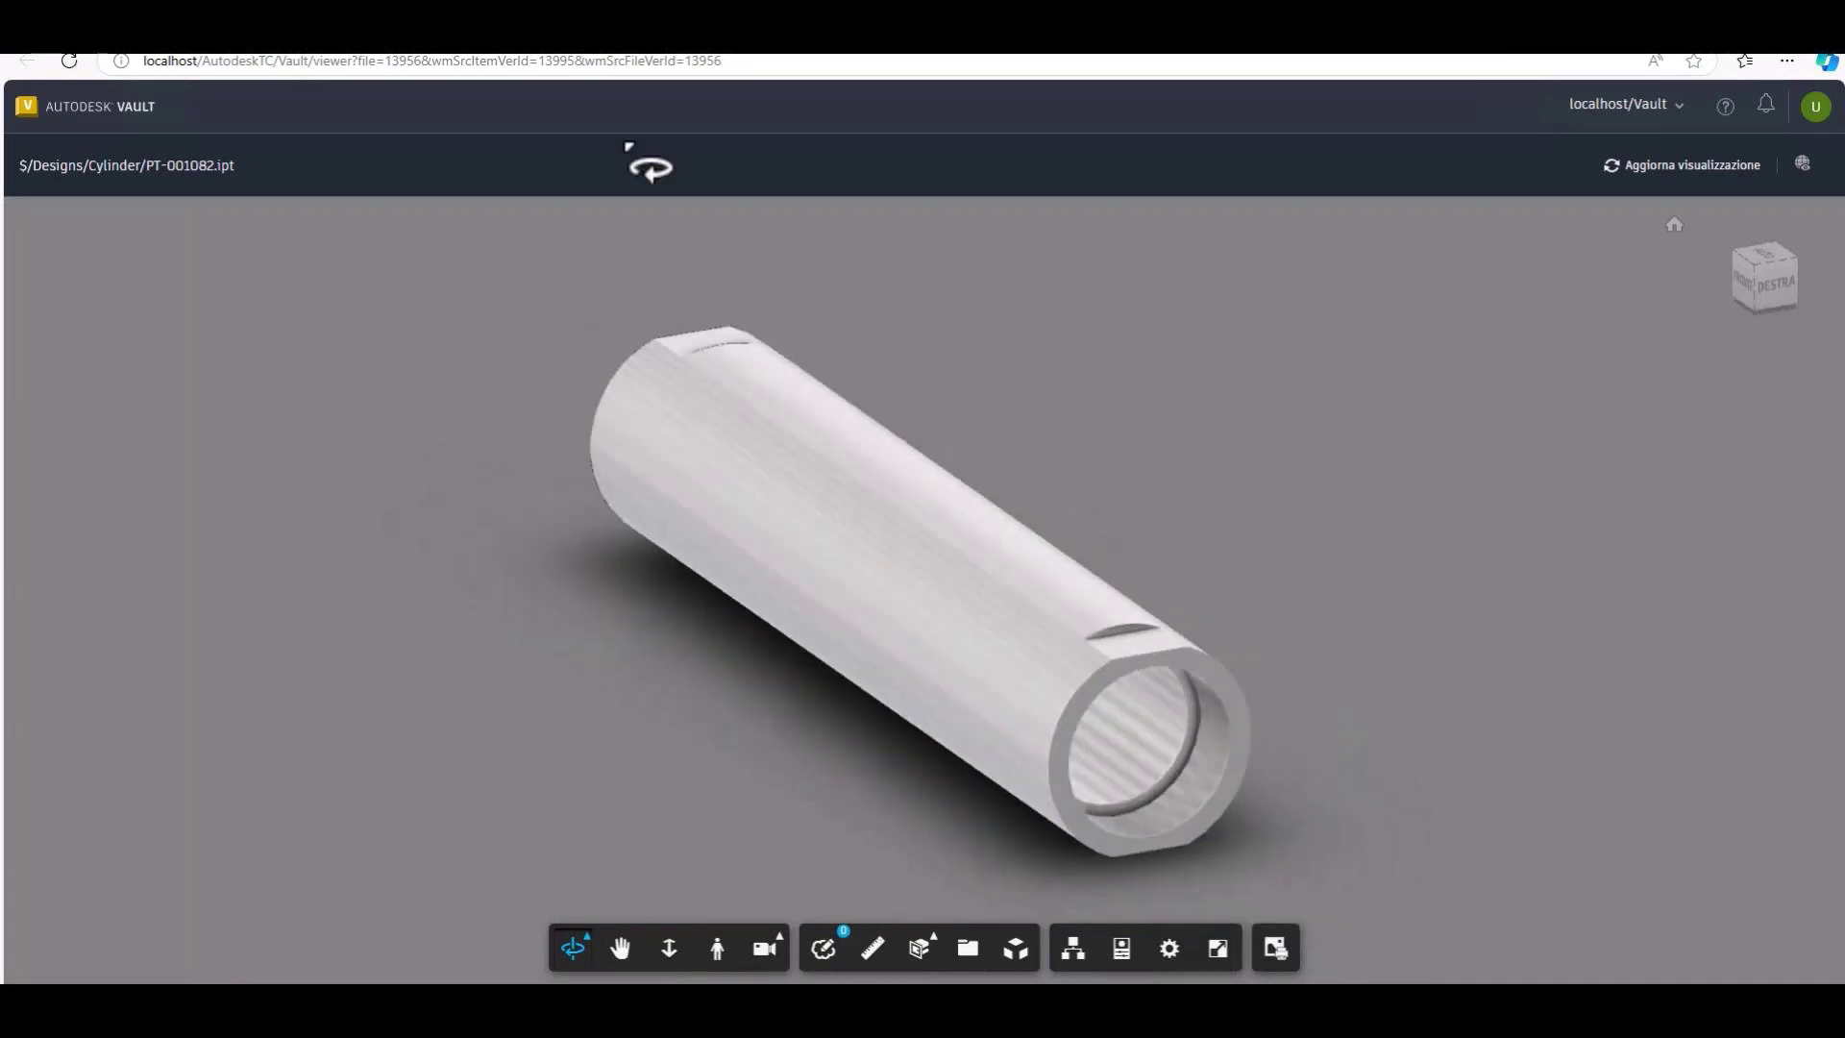
pyautogui.hotkey('alt', 'Left')
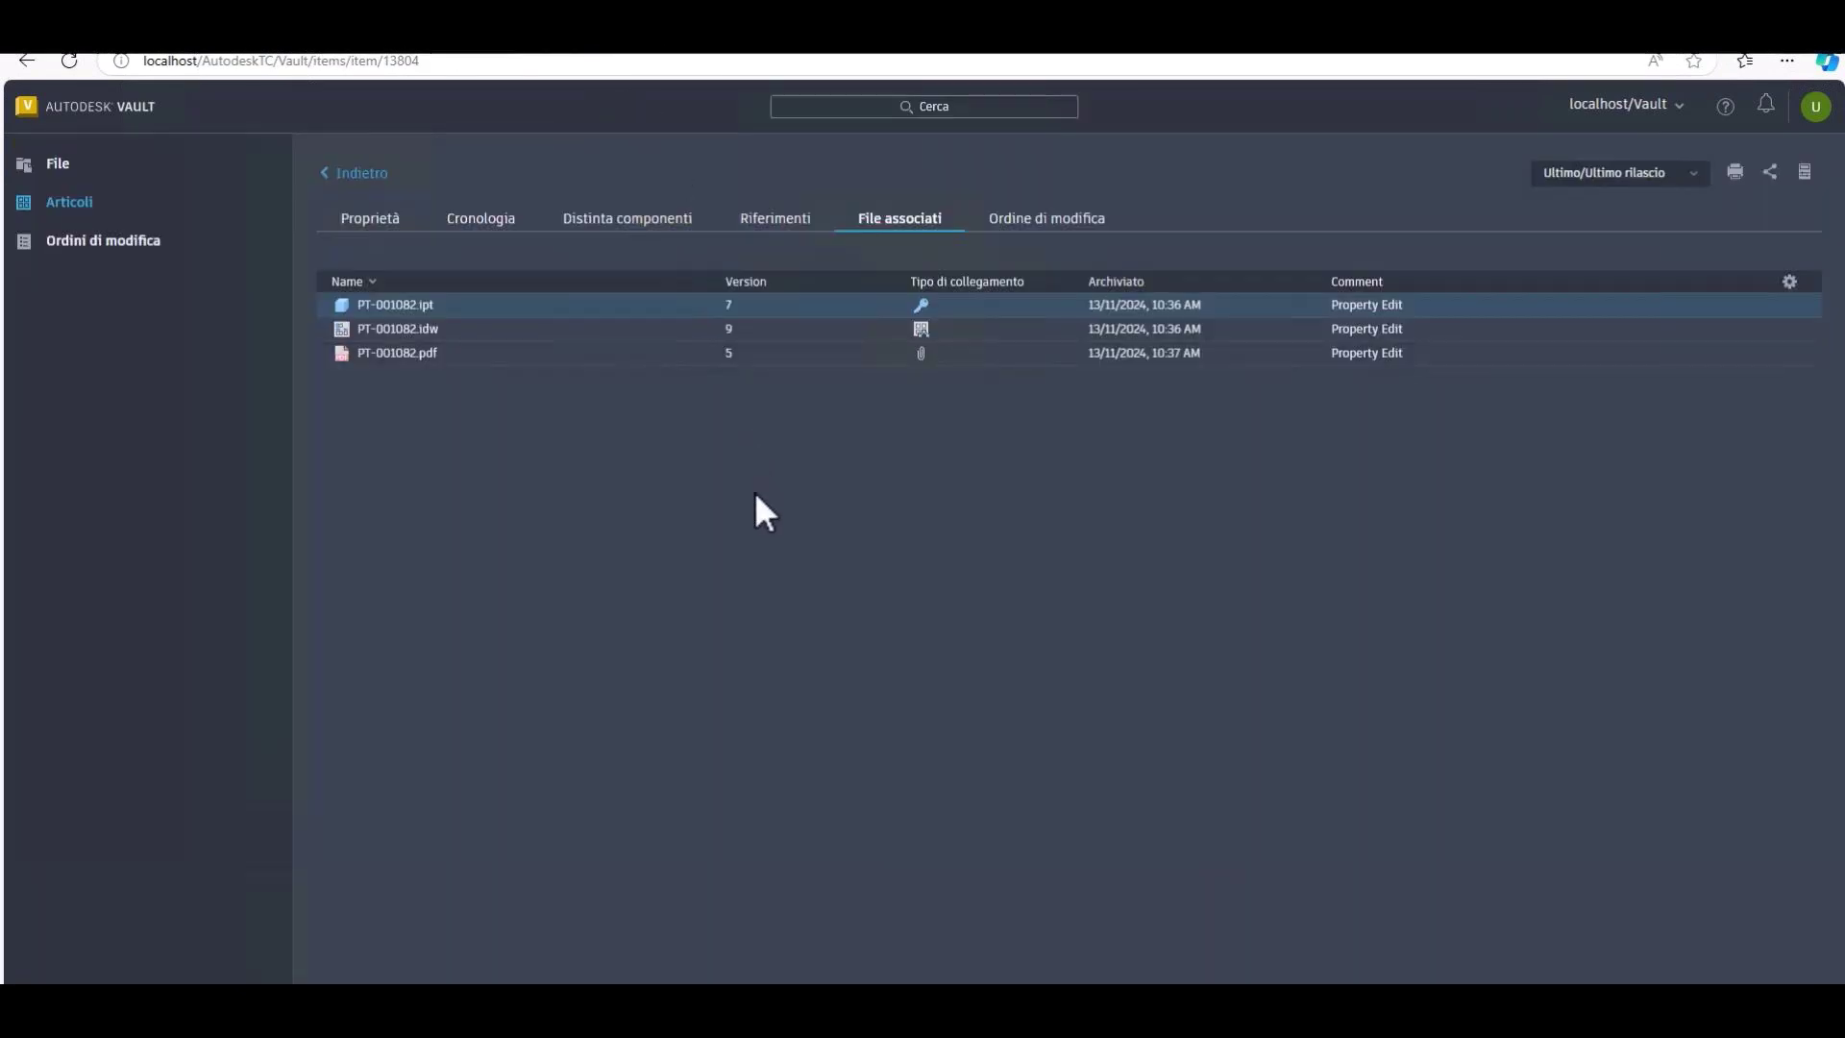
# Return to the Vault desktop client and examine the files in the Cylinder design folder, including the history of PT-001086.ipt.
pyautogui.click(373, 175)
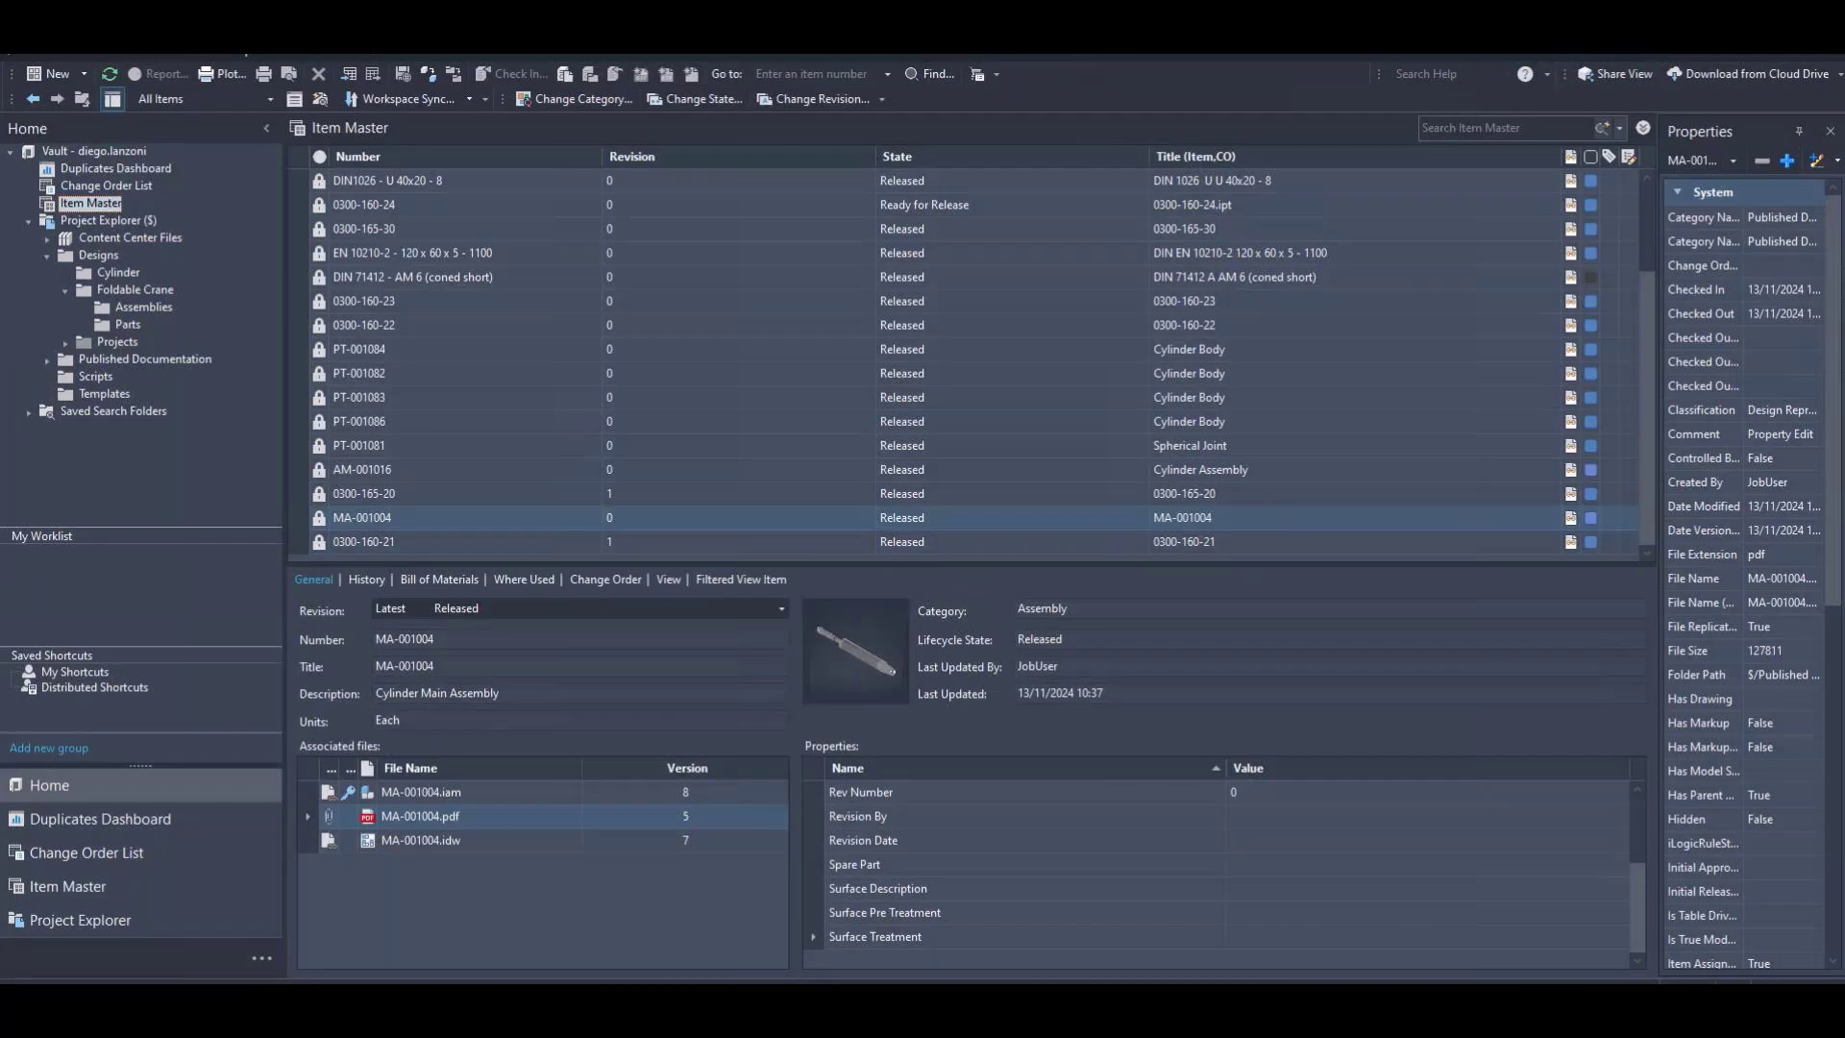
pyautogui.click(401, 514)
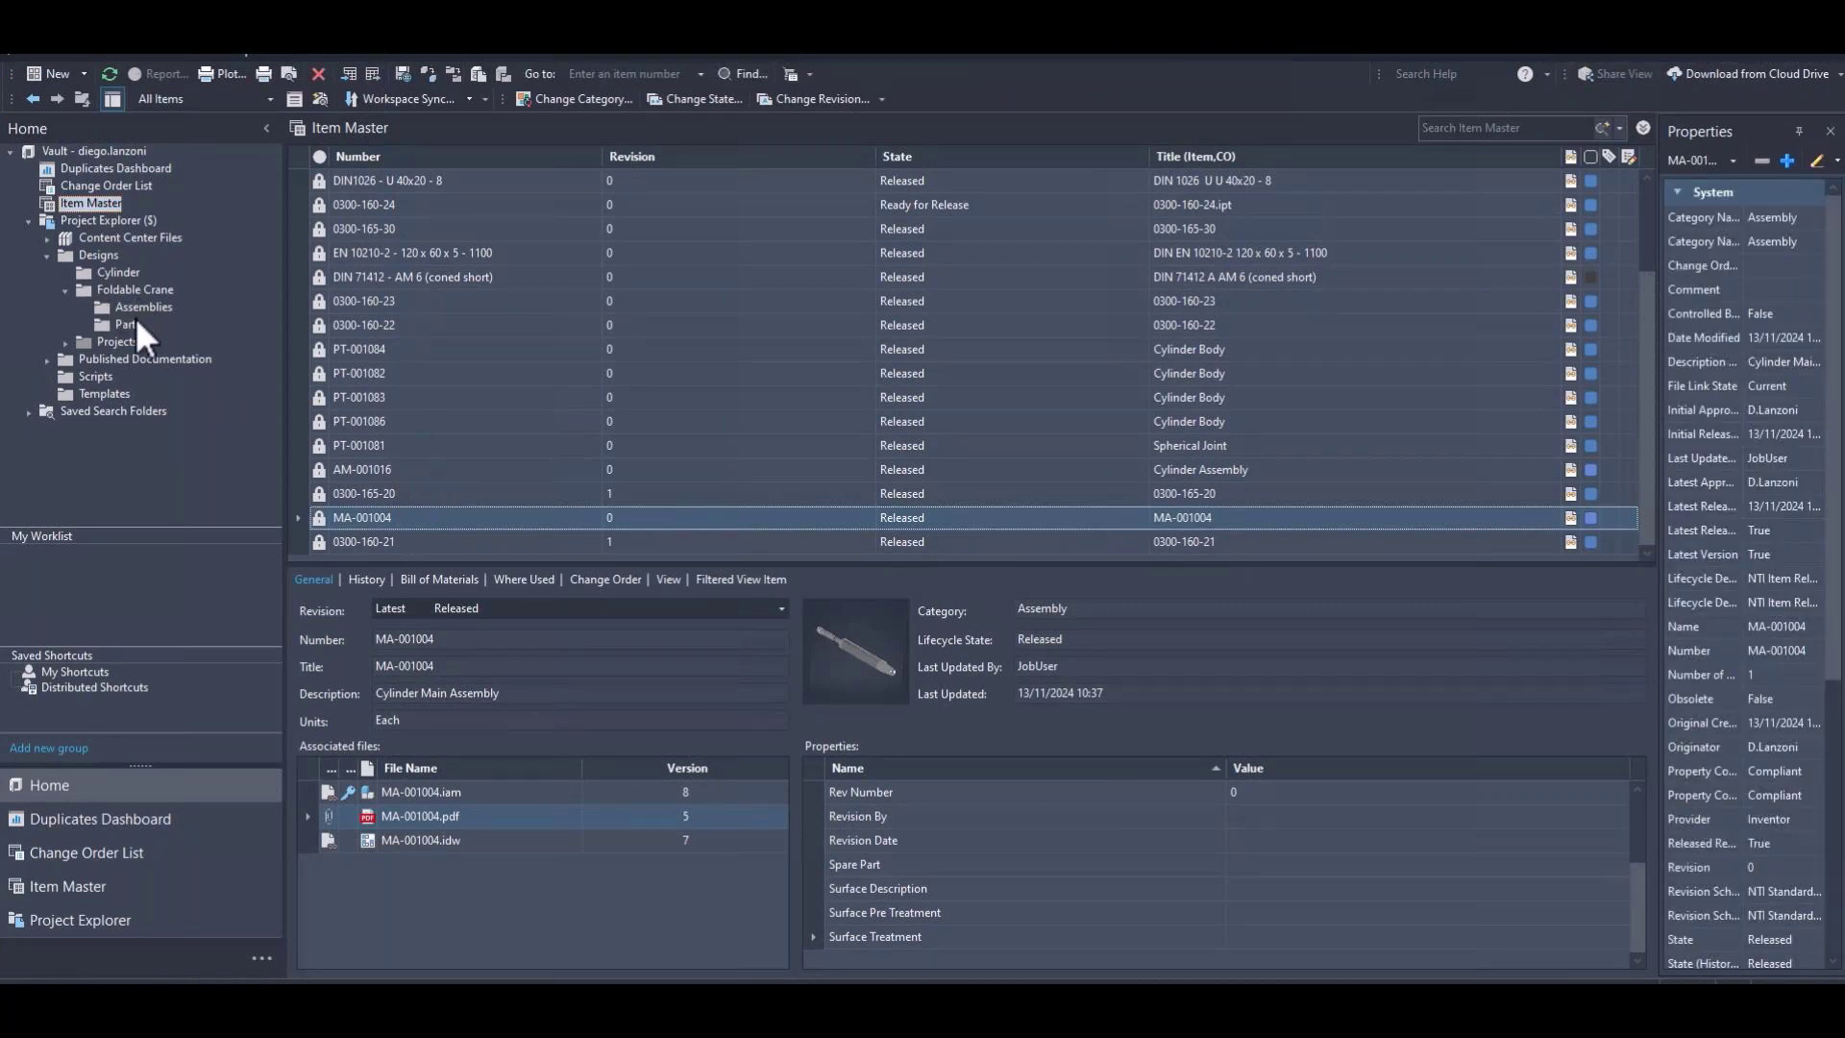
pyautogui.click(131, 274)
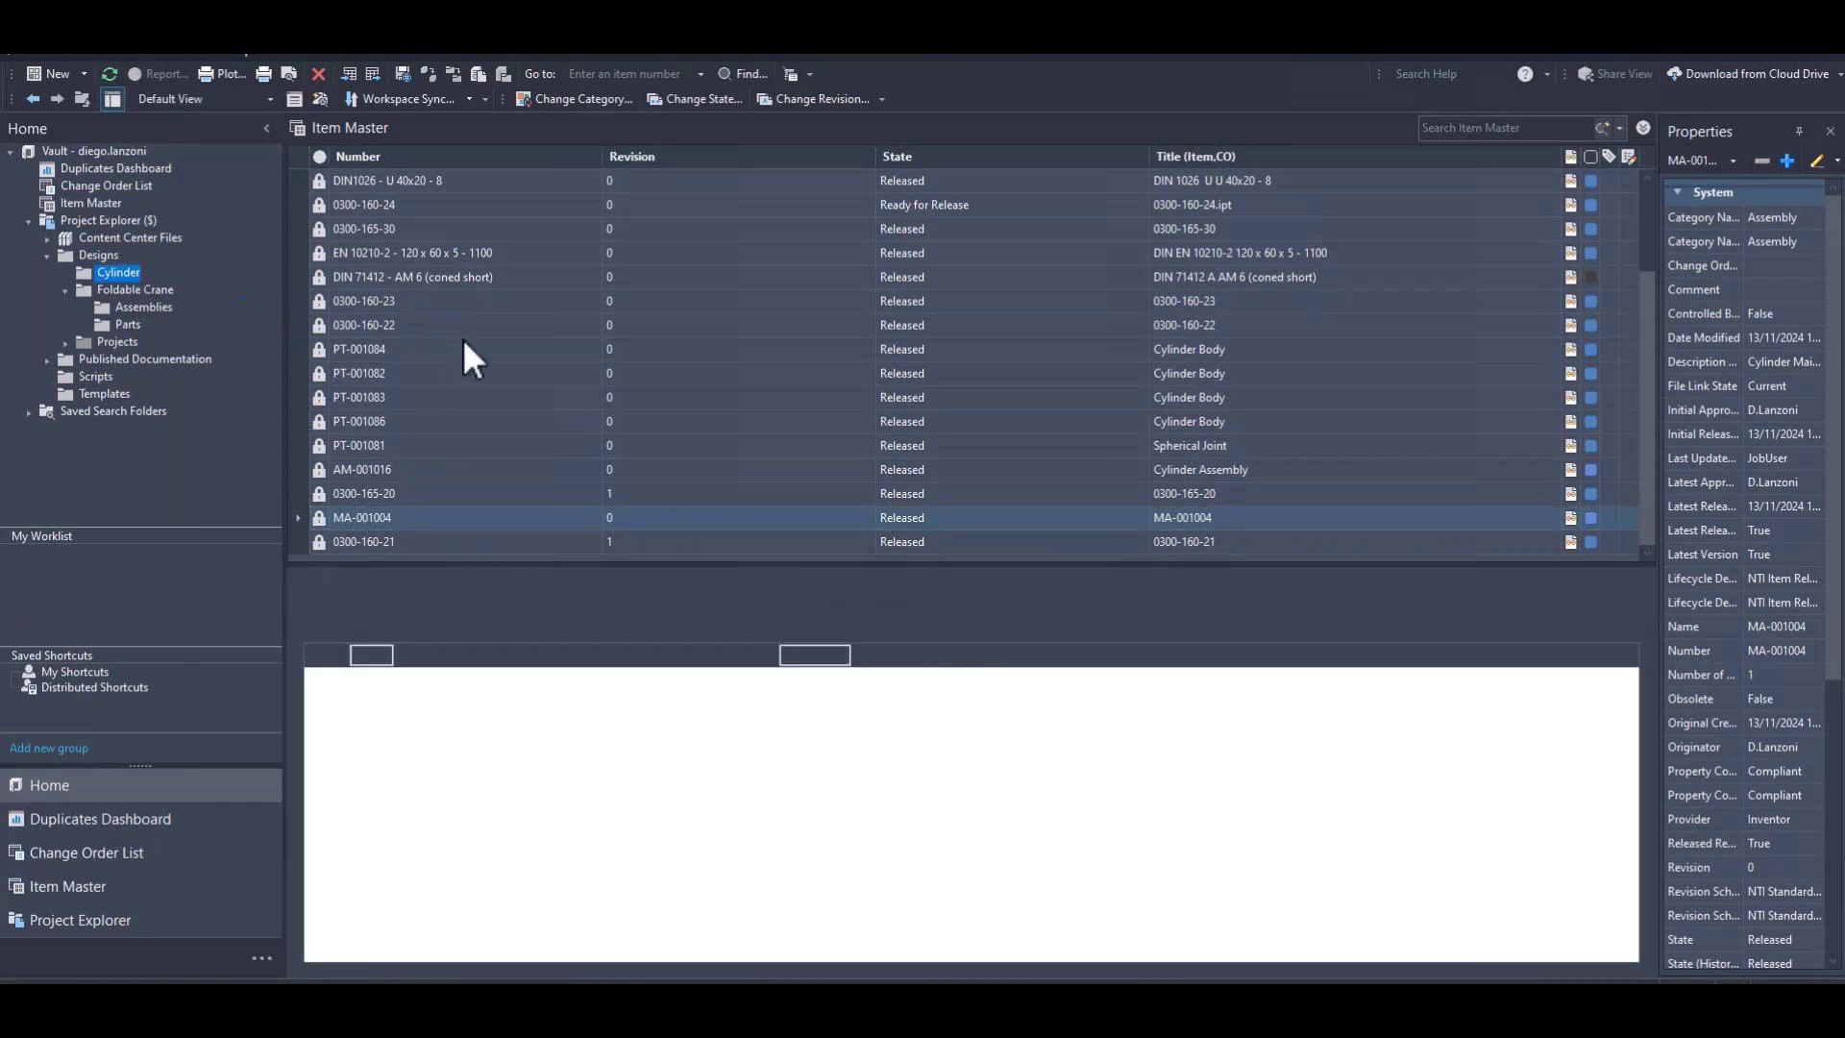
pyautogui.scroll(-1, 837, 416)
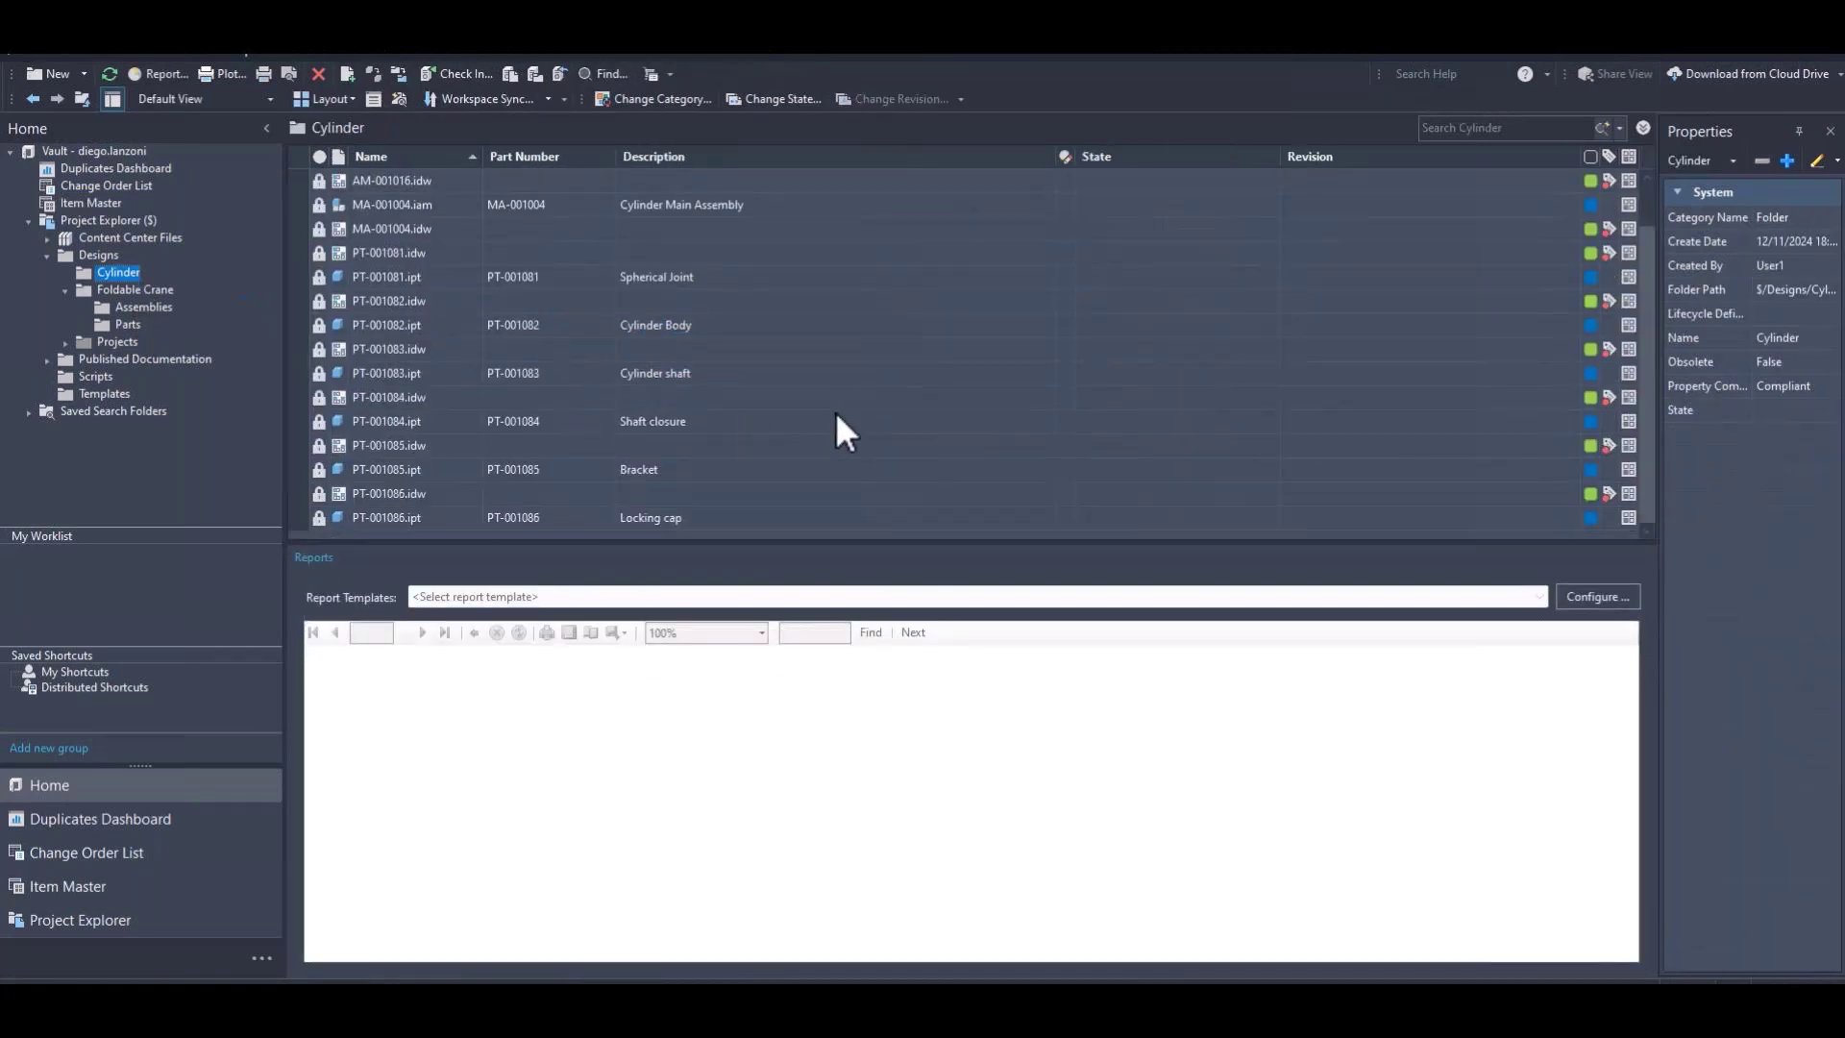
pyautogui.click(384, 517)
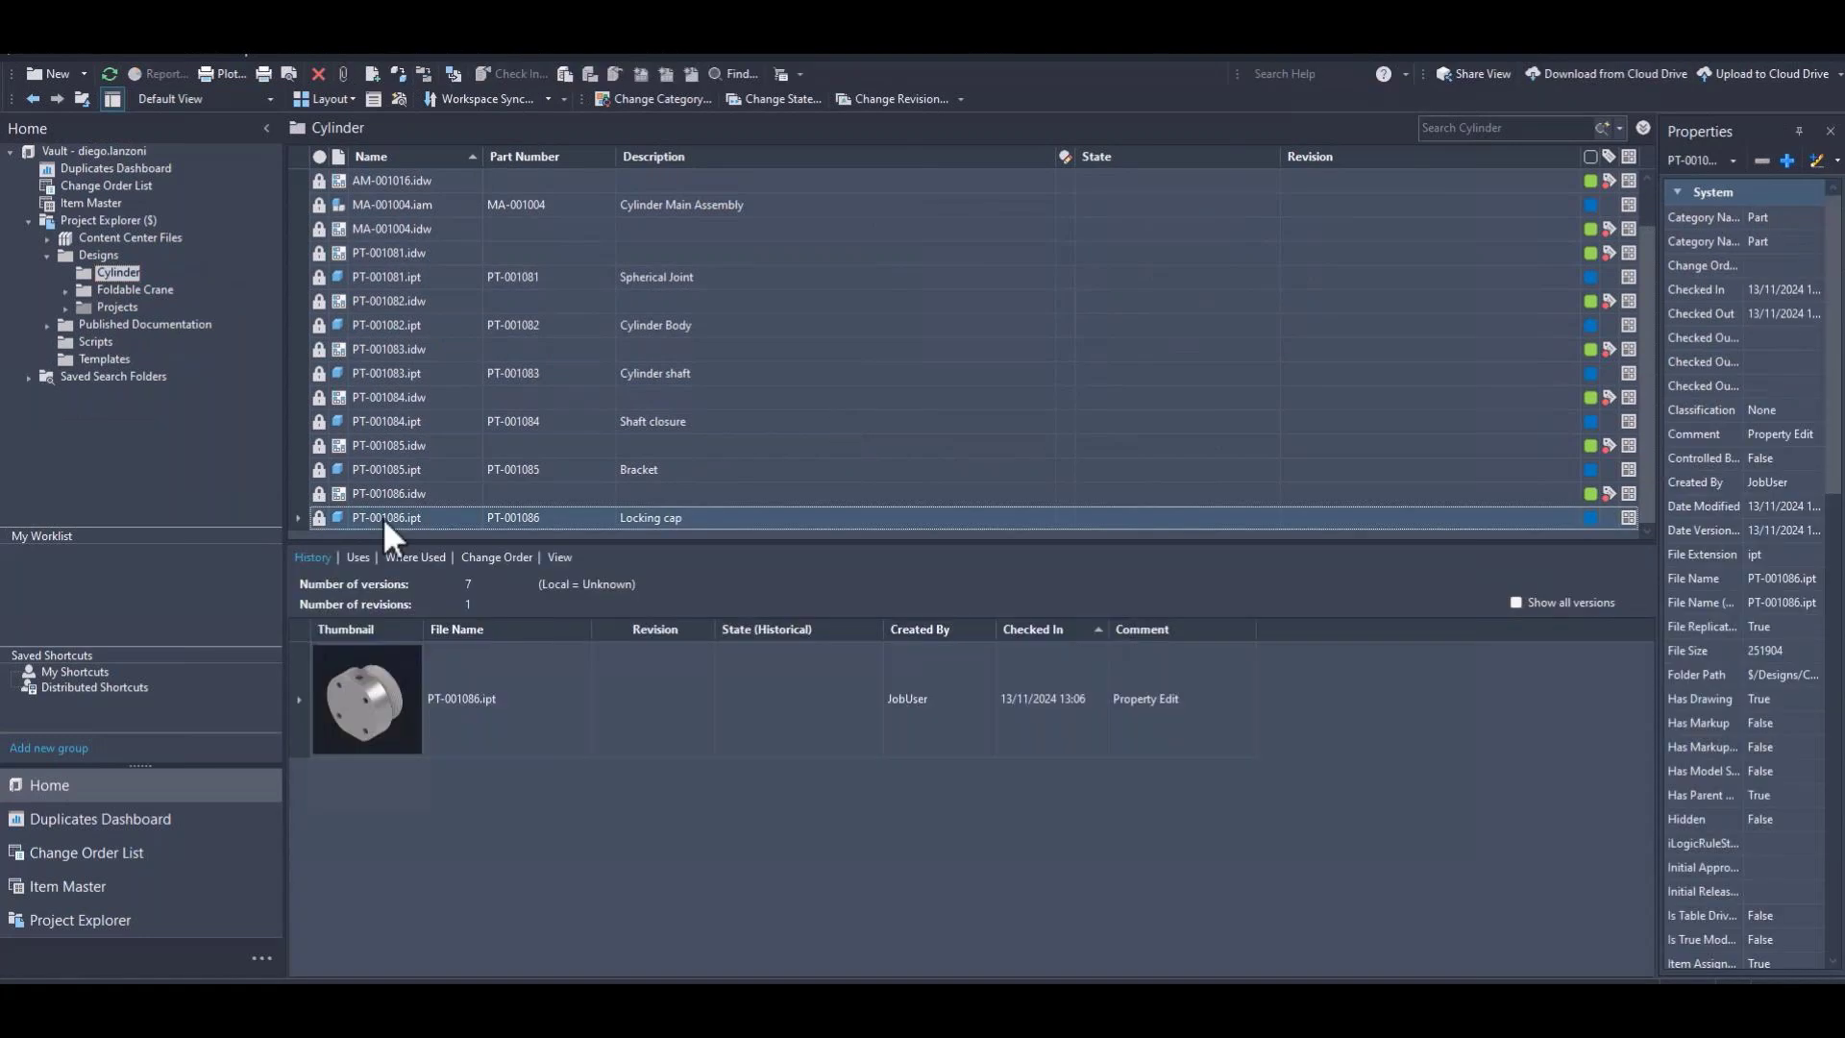
# Collect the PDF design representations of item MA-001004 from the Item Master into a merged file named MA-001004.pdf.
pyautogui.click(100, 202)
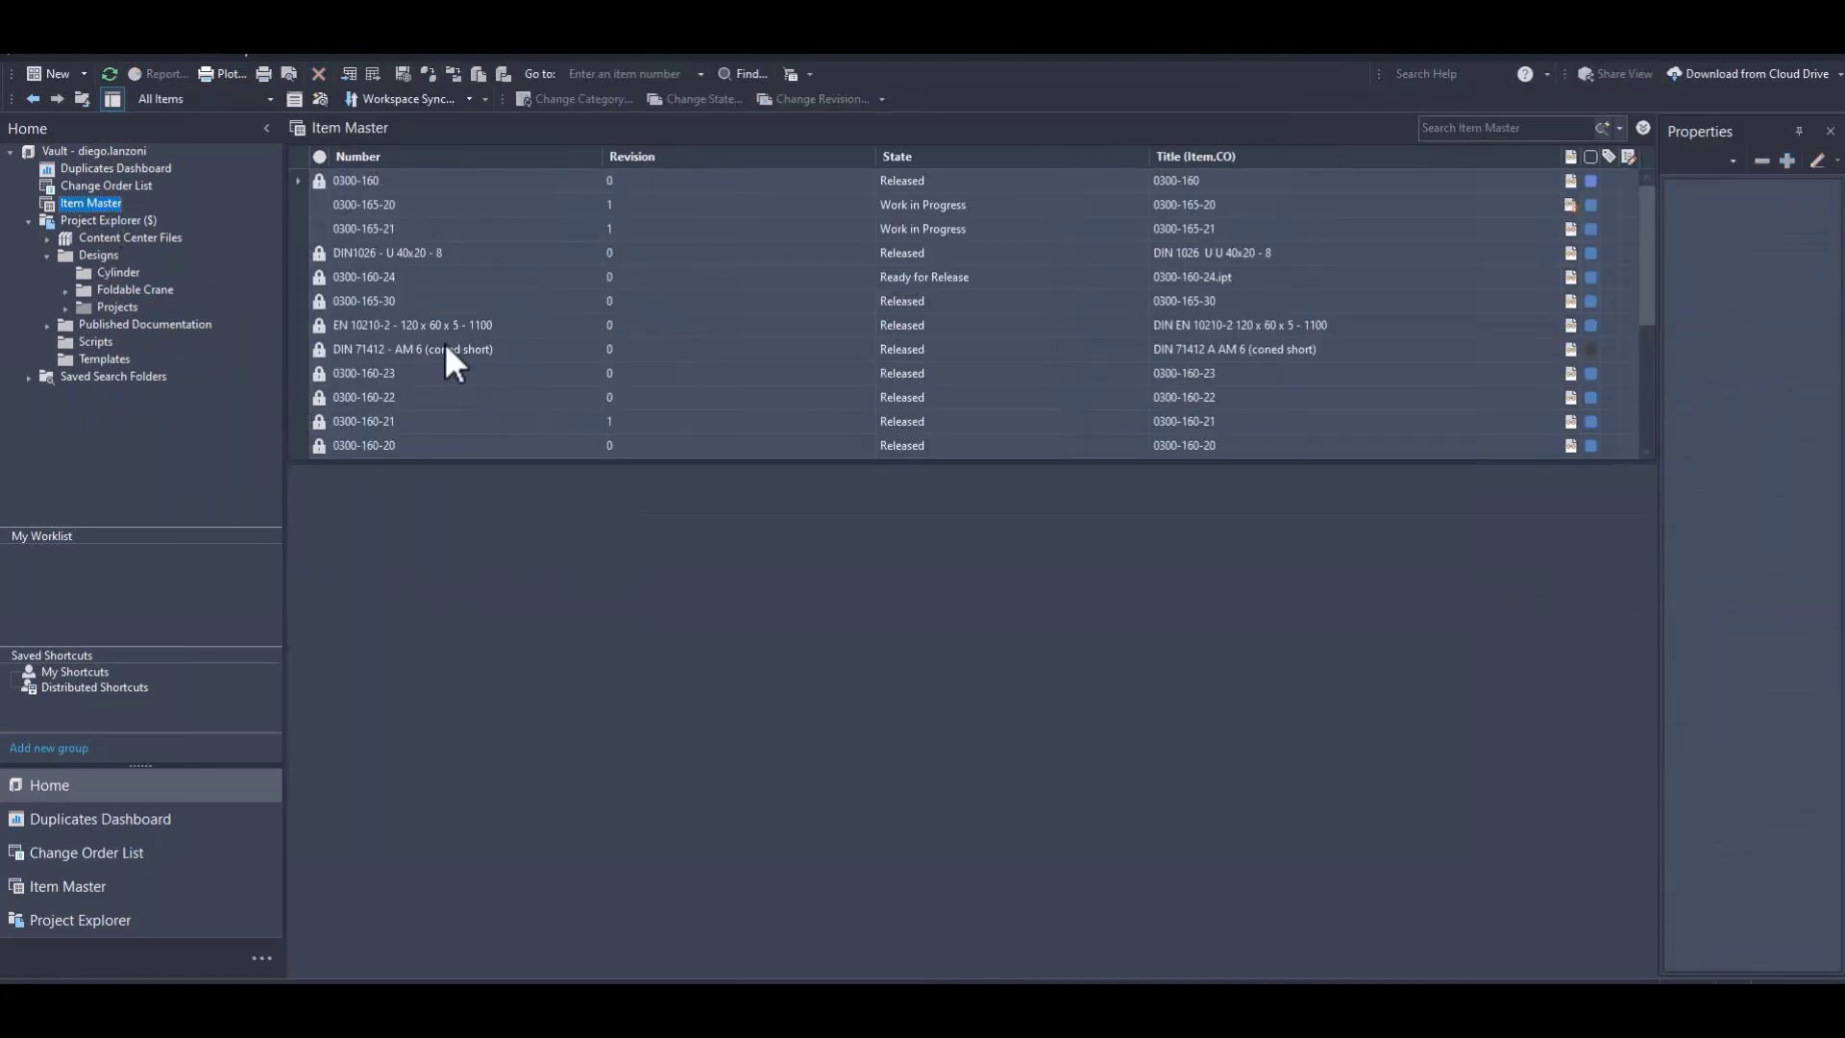
pyautogui.scroll(-3, 444, 342)
pyautogui.click(378, 444)
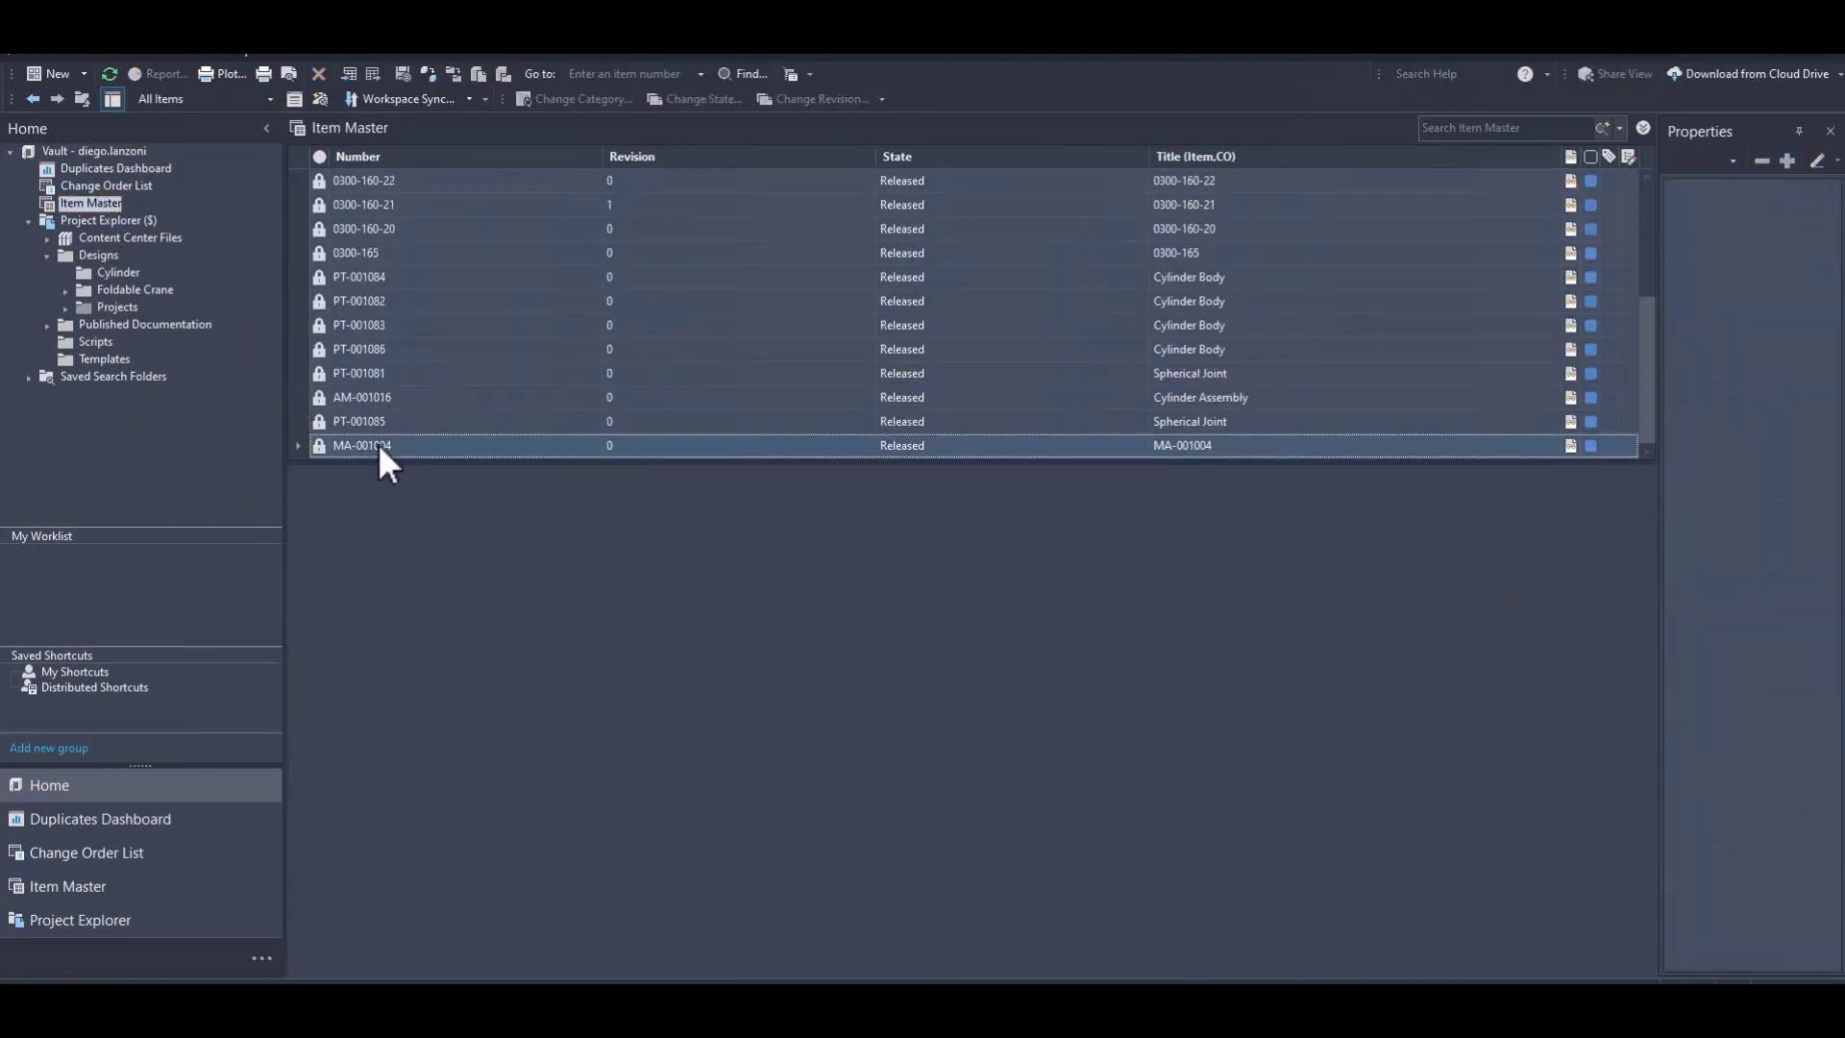
pyautogui.rightClick(377, 444)
pyautogui.moveTo(476, 489)
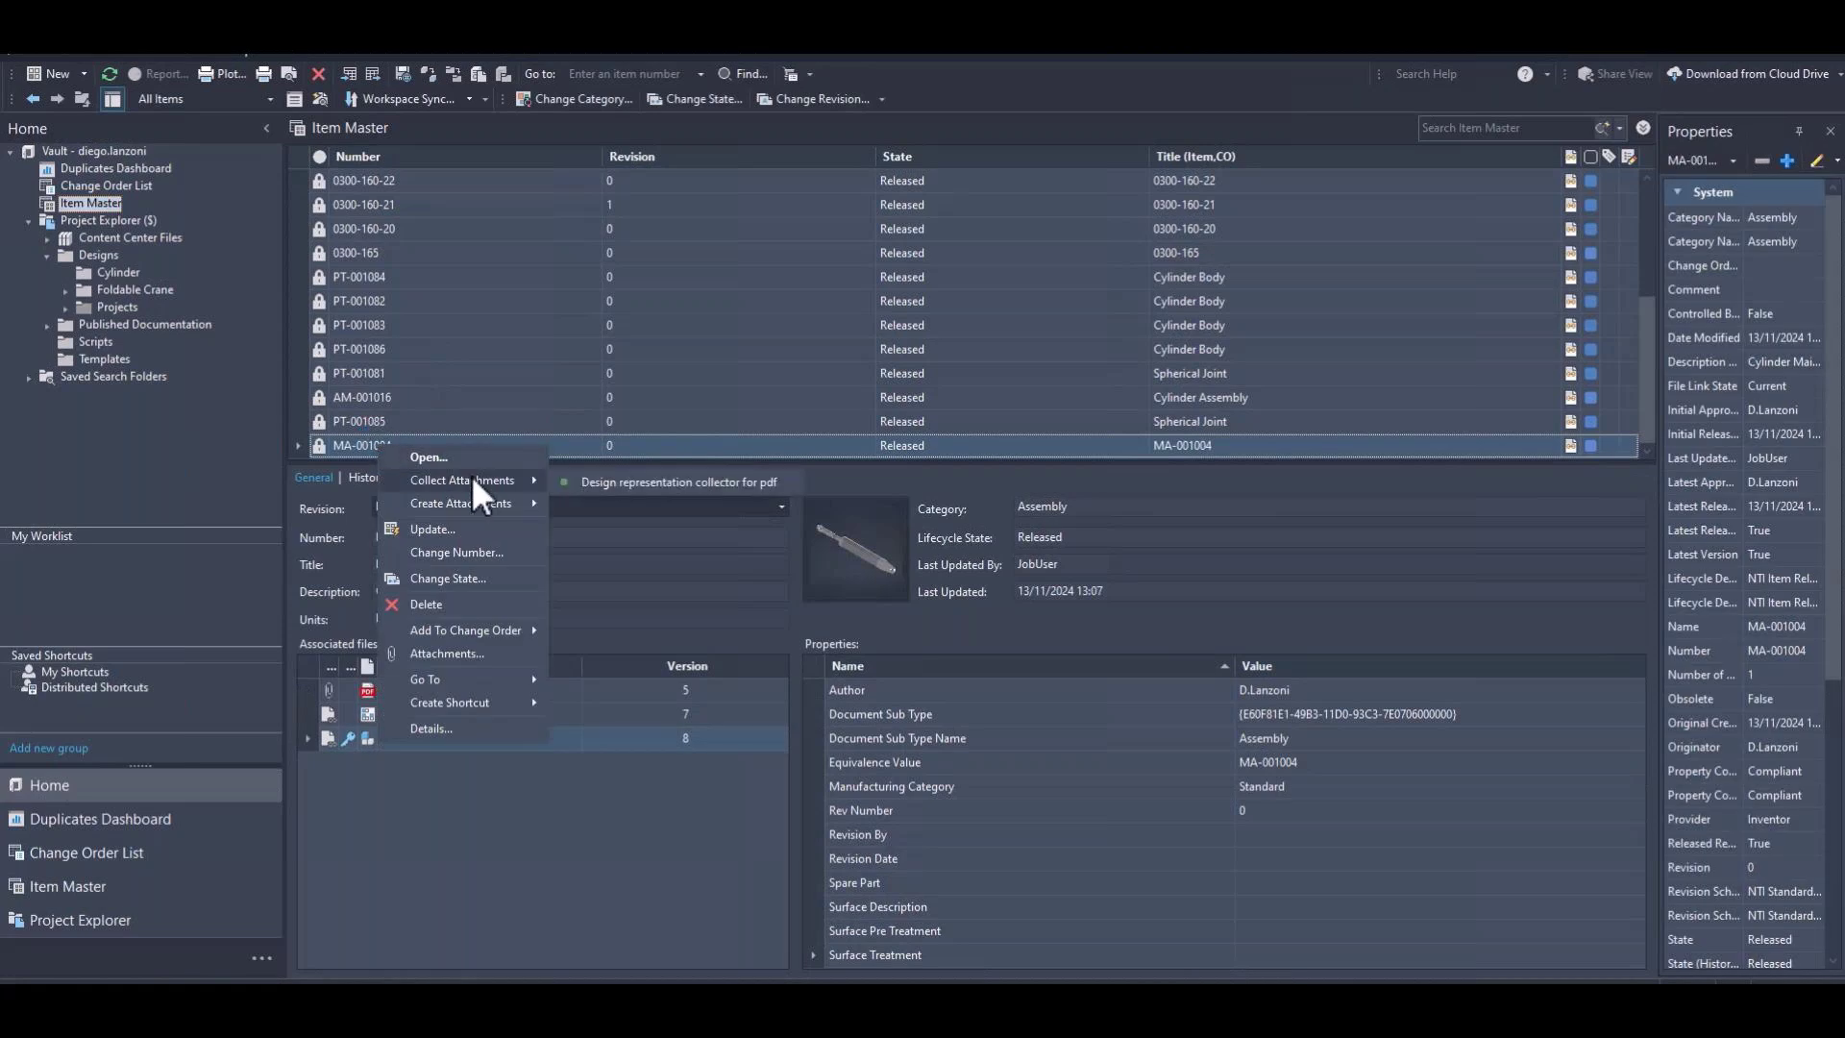
pyautogui.click(721, 481)
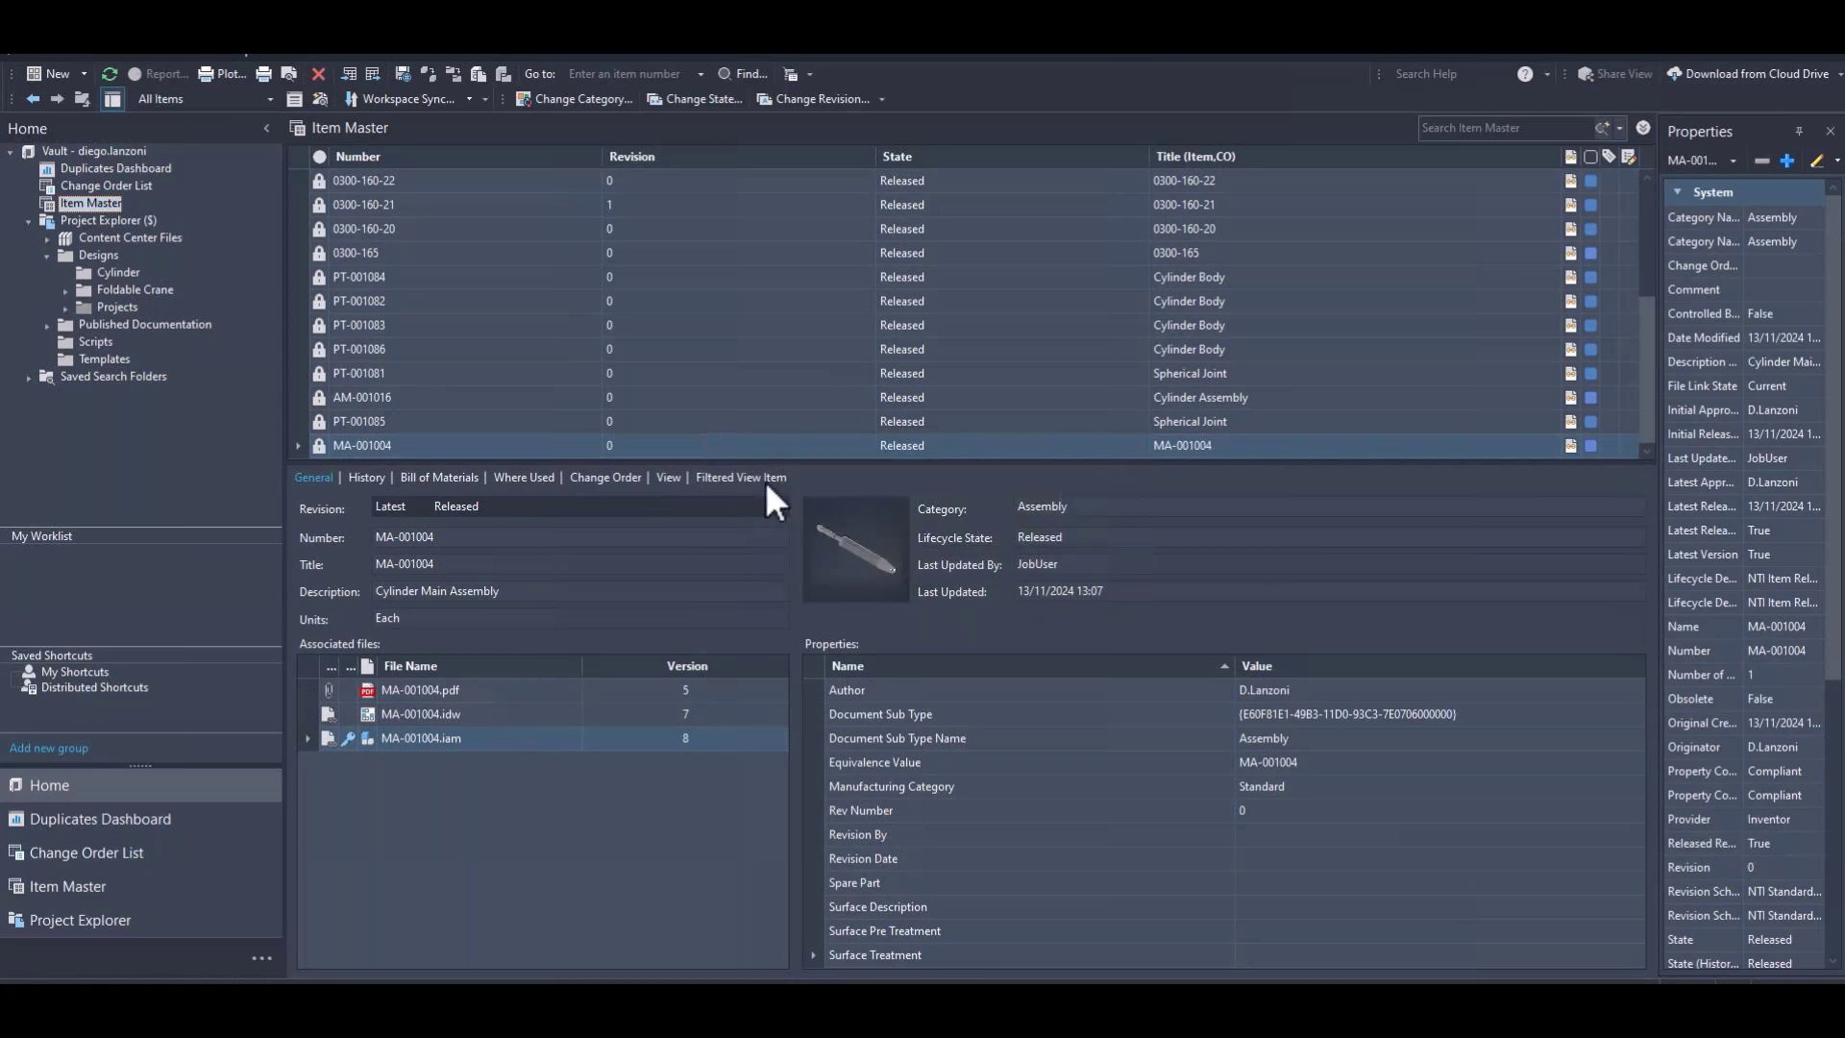
pyautogui.click(1048, 528)
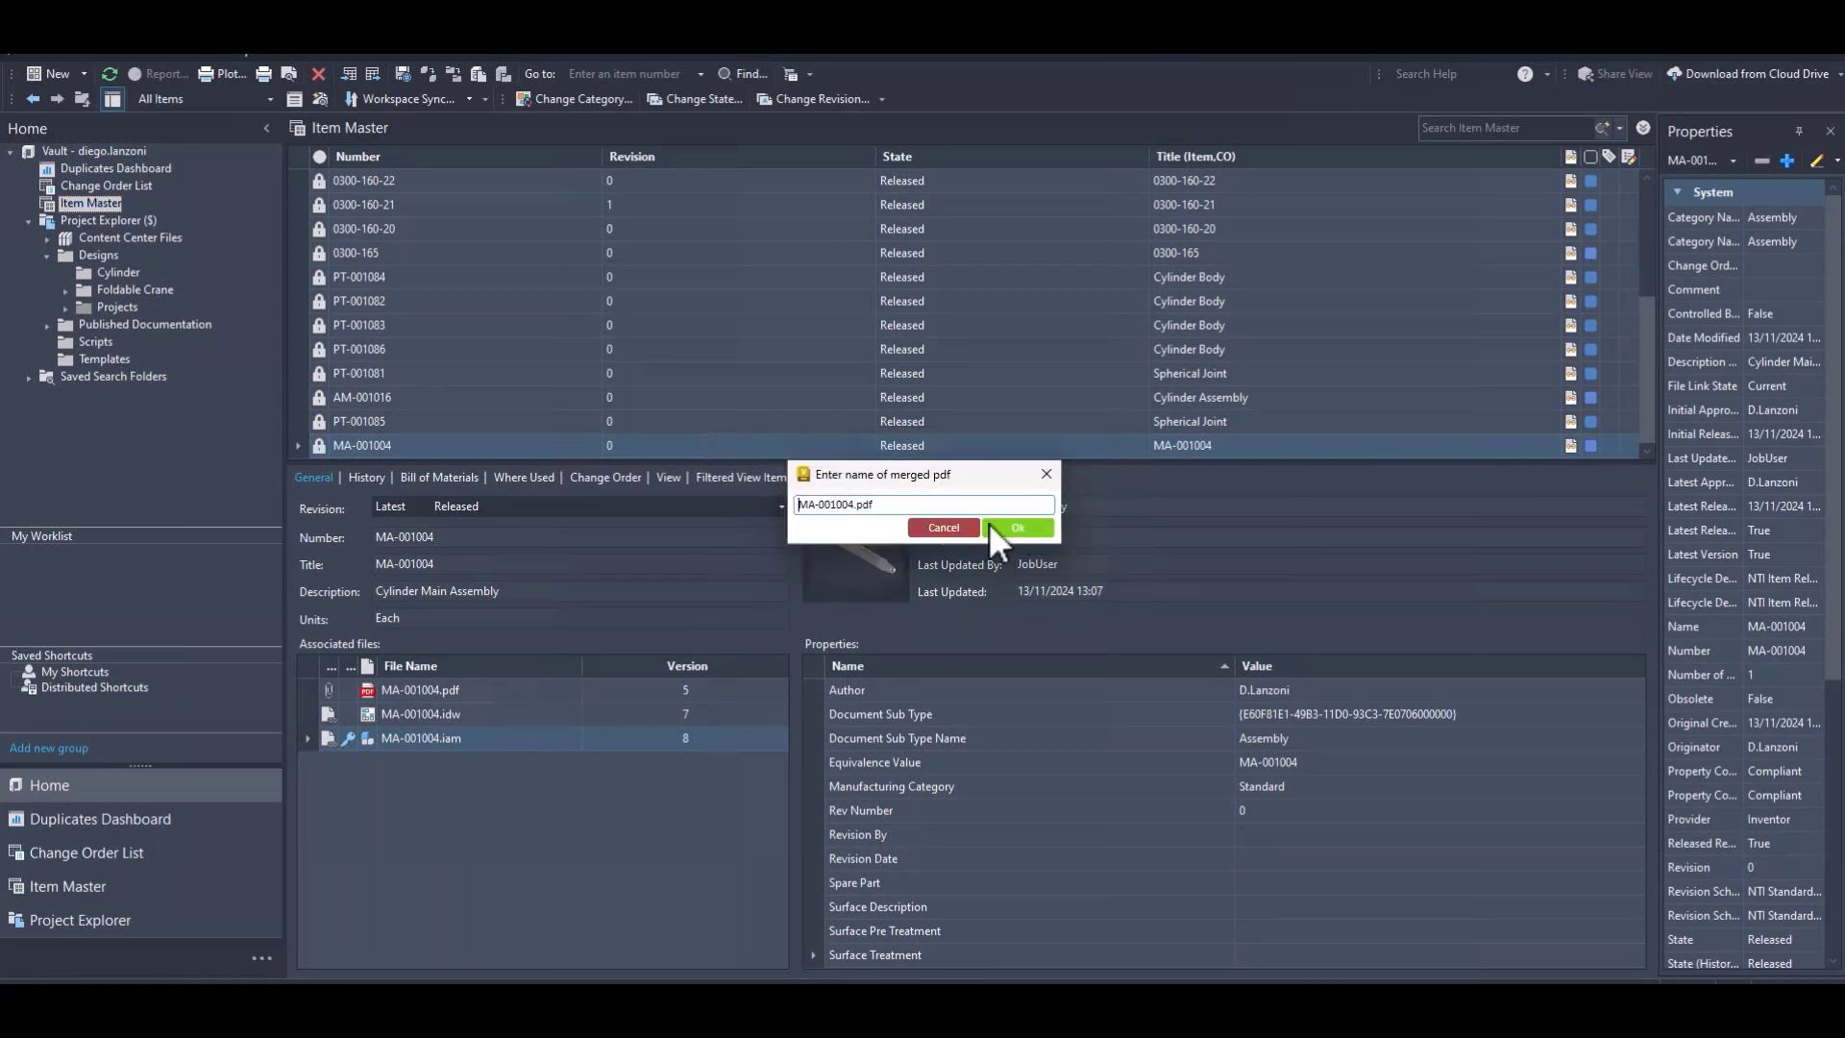
pyautogui.click(1019, 528)
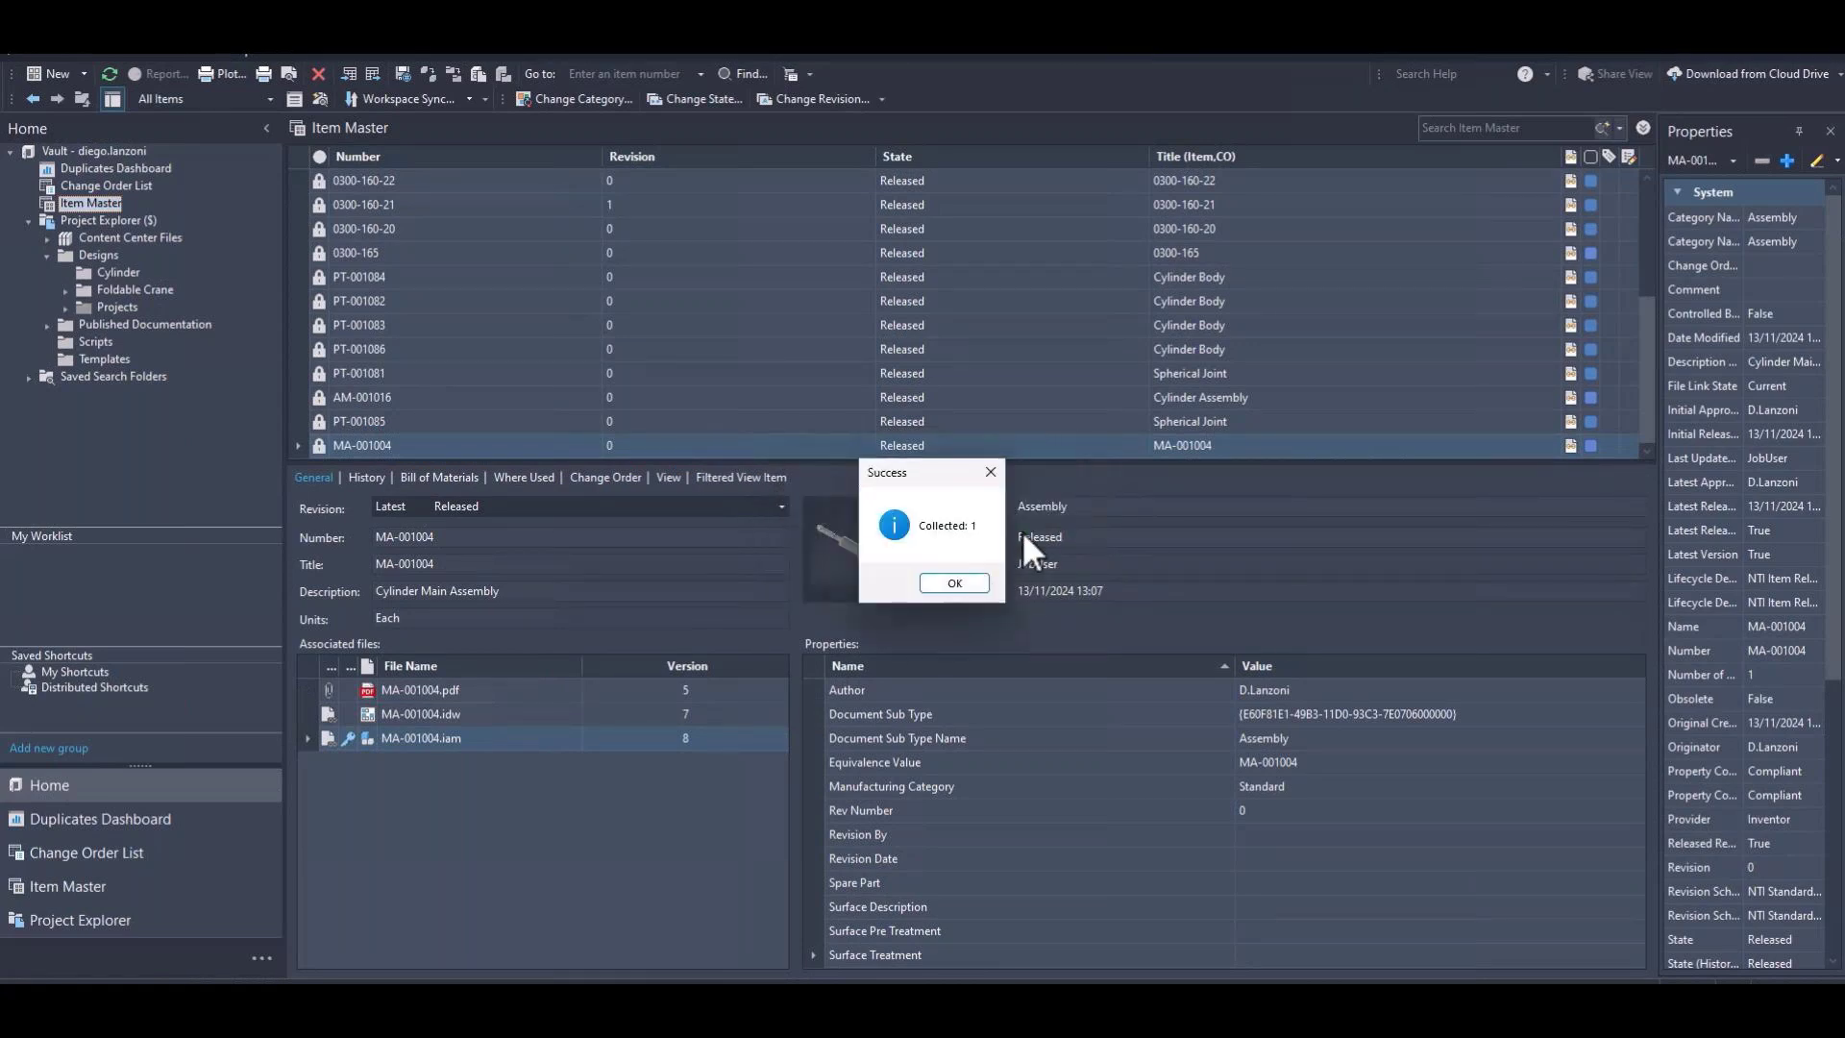
pyautogui.click(960, 580)
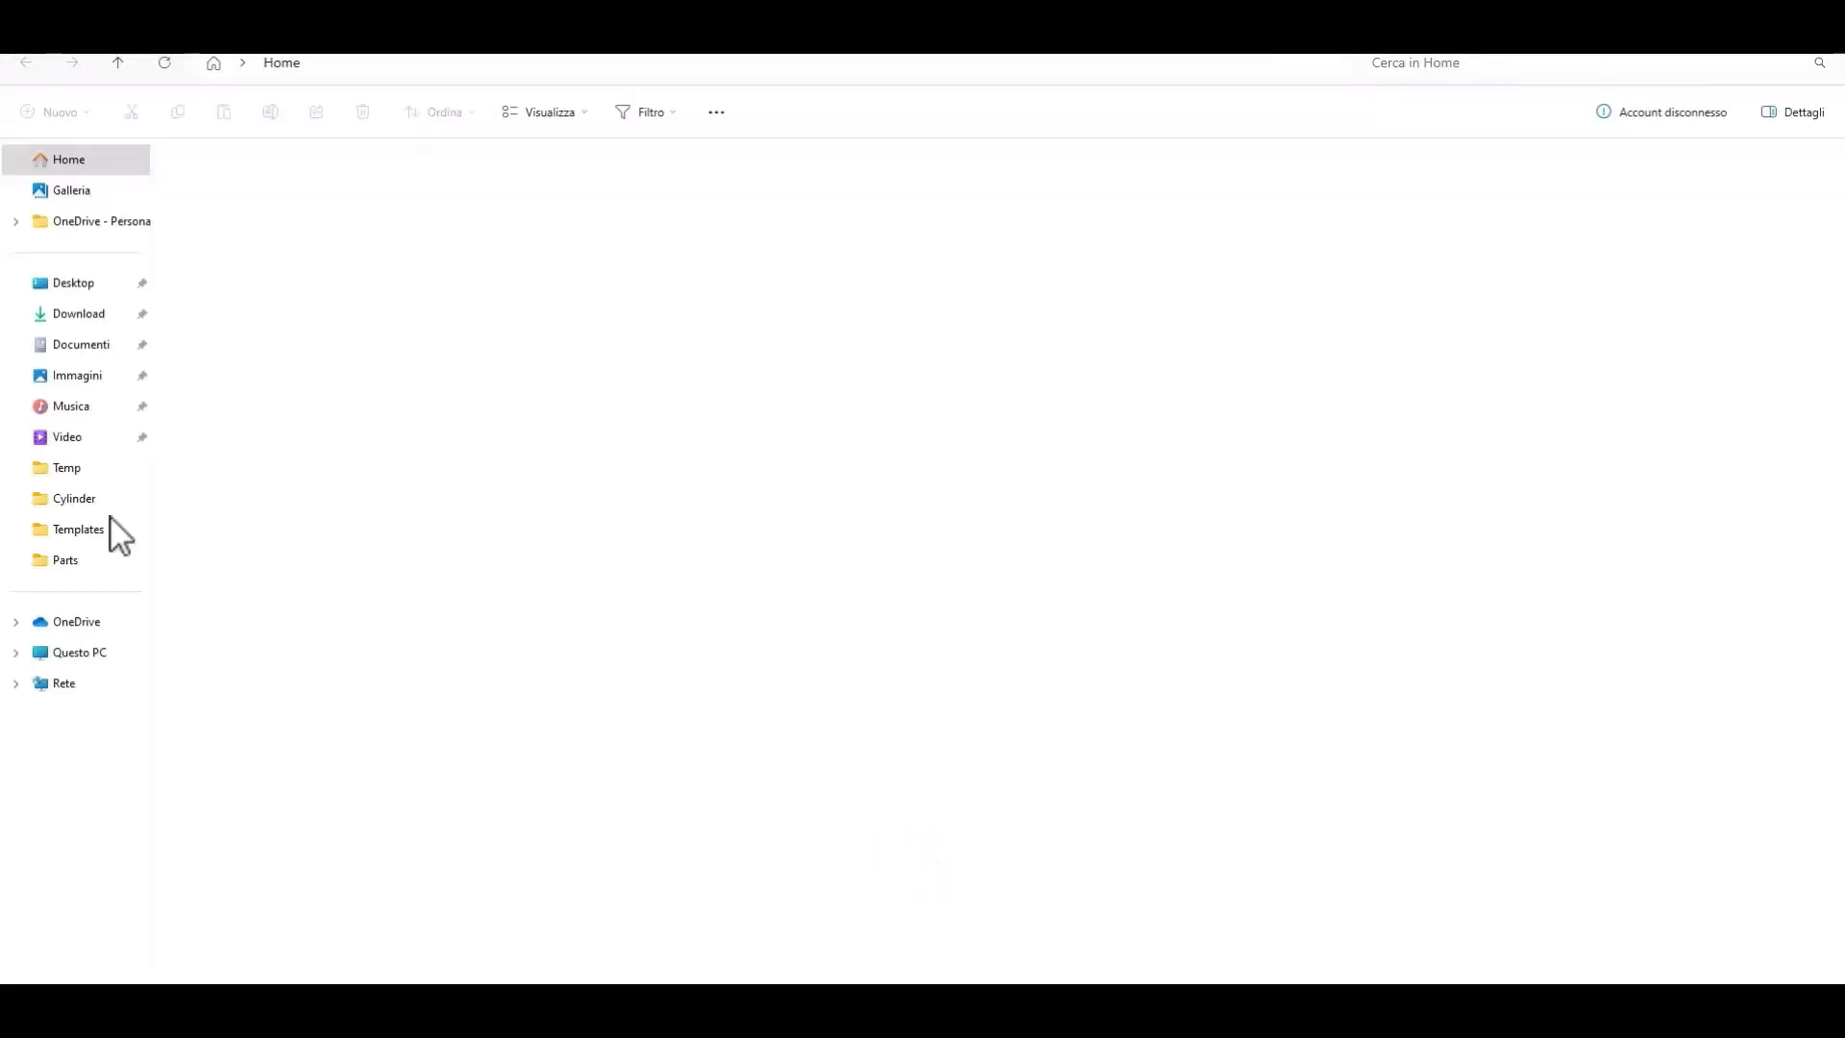
# Switch to File Explorer, open the merged MA-001004.pdf from C:/Temp/Collector, and look through its drawing pages.
pyautogui.click(67, 468)
pyautogui.doubleClick(244, 208)
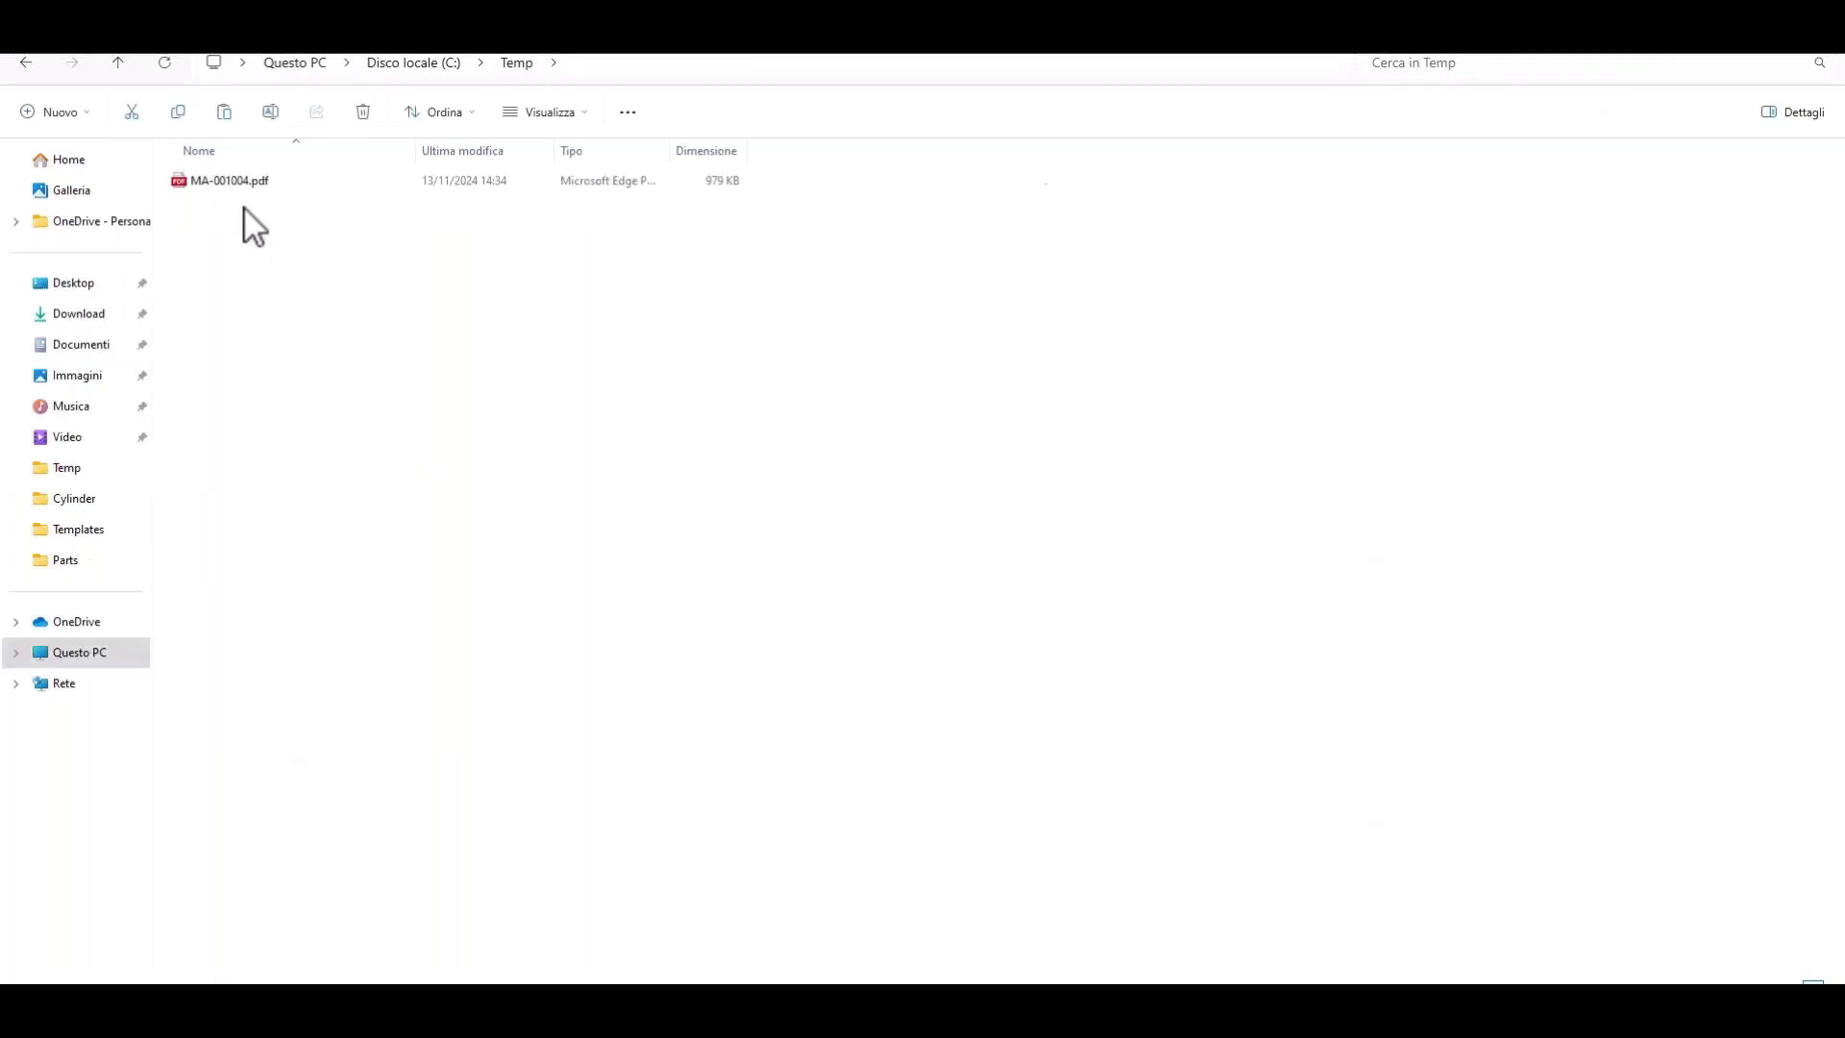
pyautogui.doubleClick(239, 188)
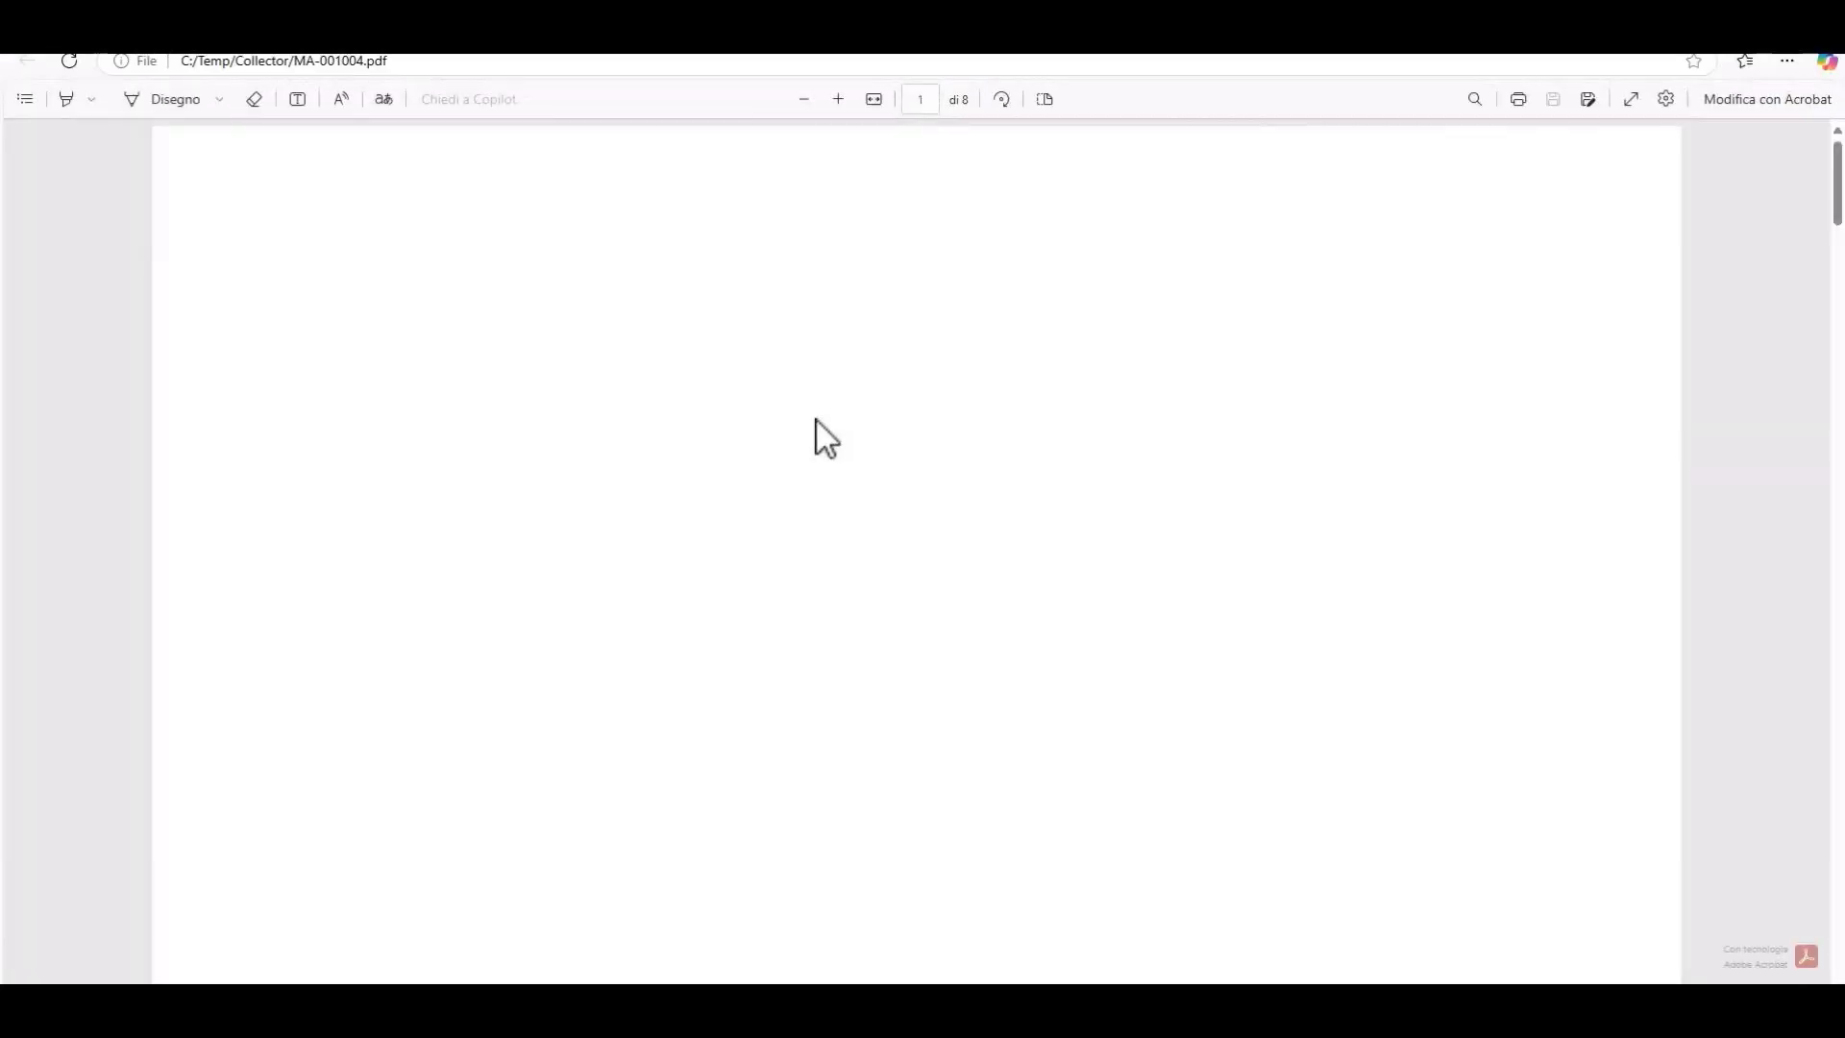
pyautogui.scroll(-15, 817, 421)
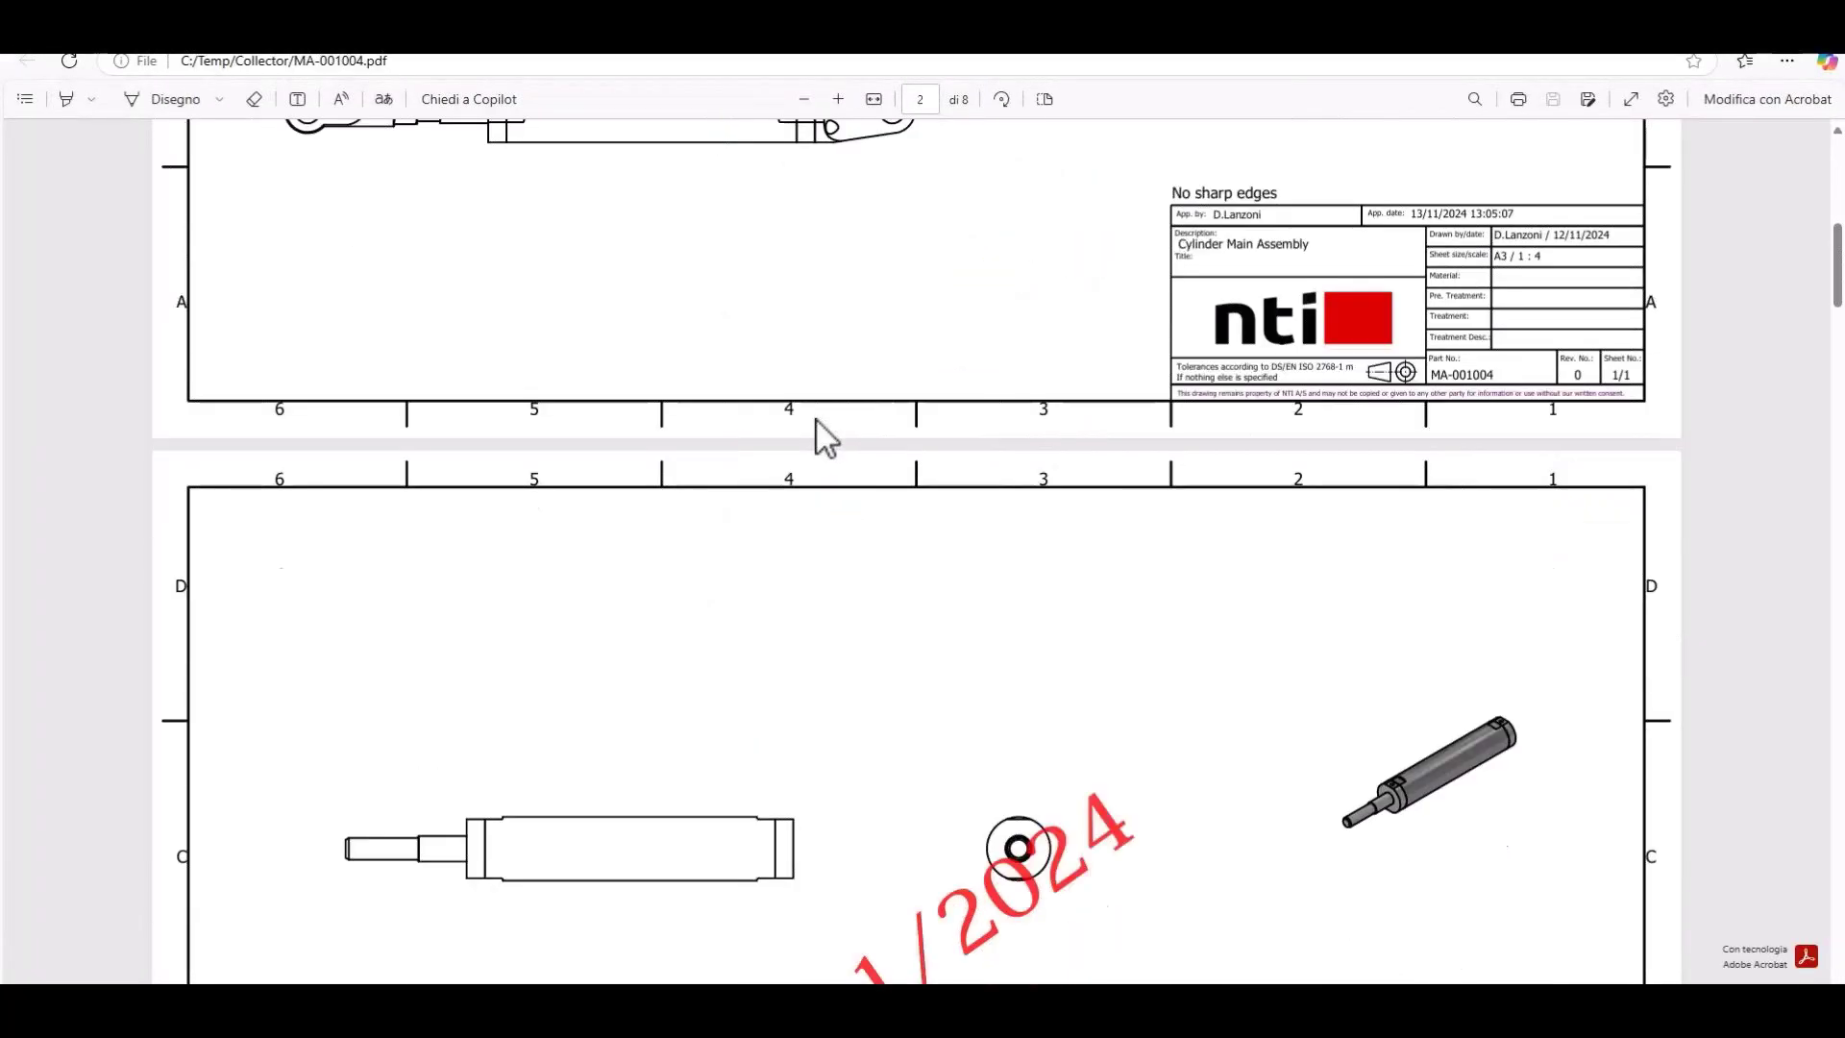
pyautogui.scroll(-15, 817, 420)
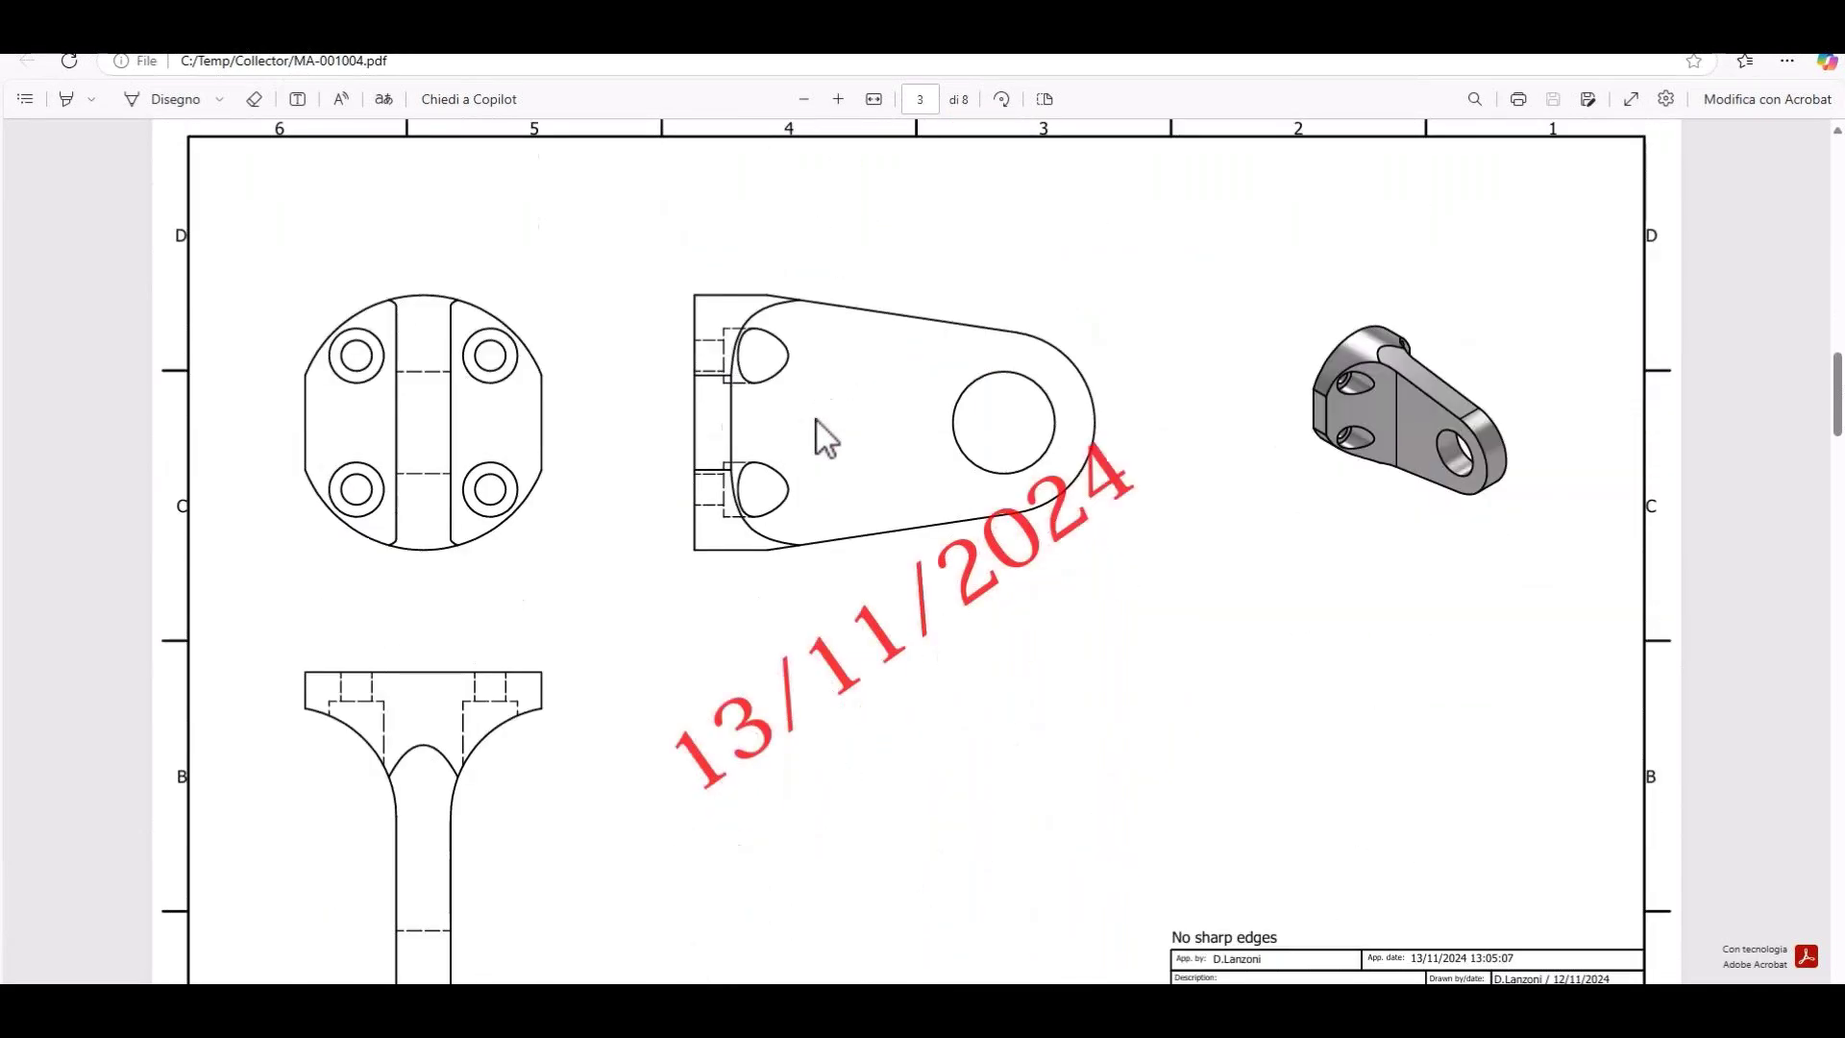
pyautogui.scroll(-15, 817, 421)
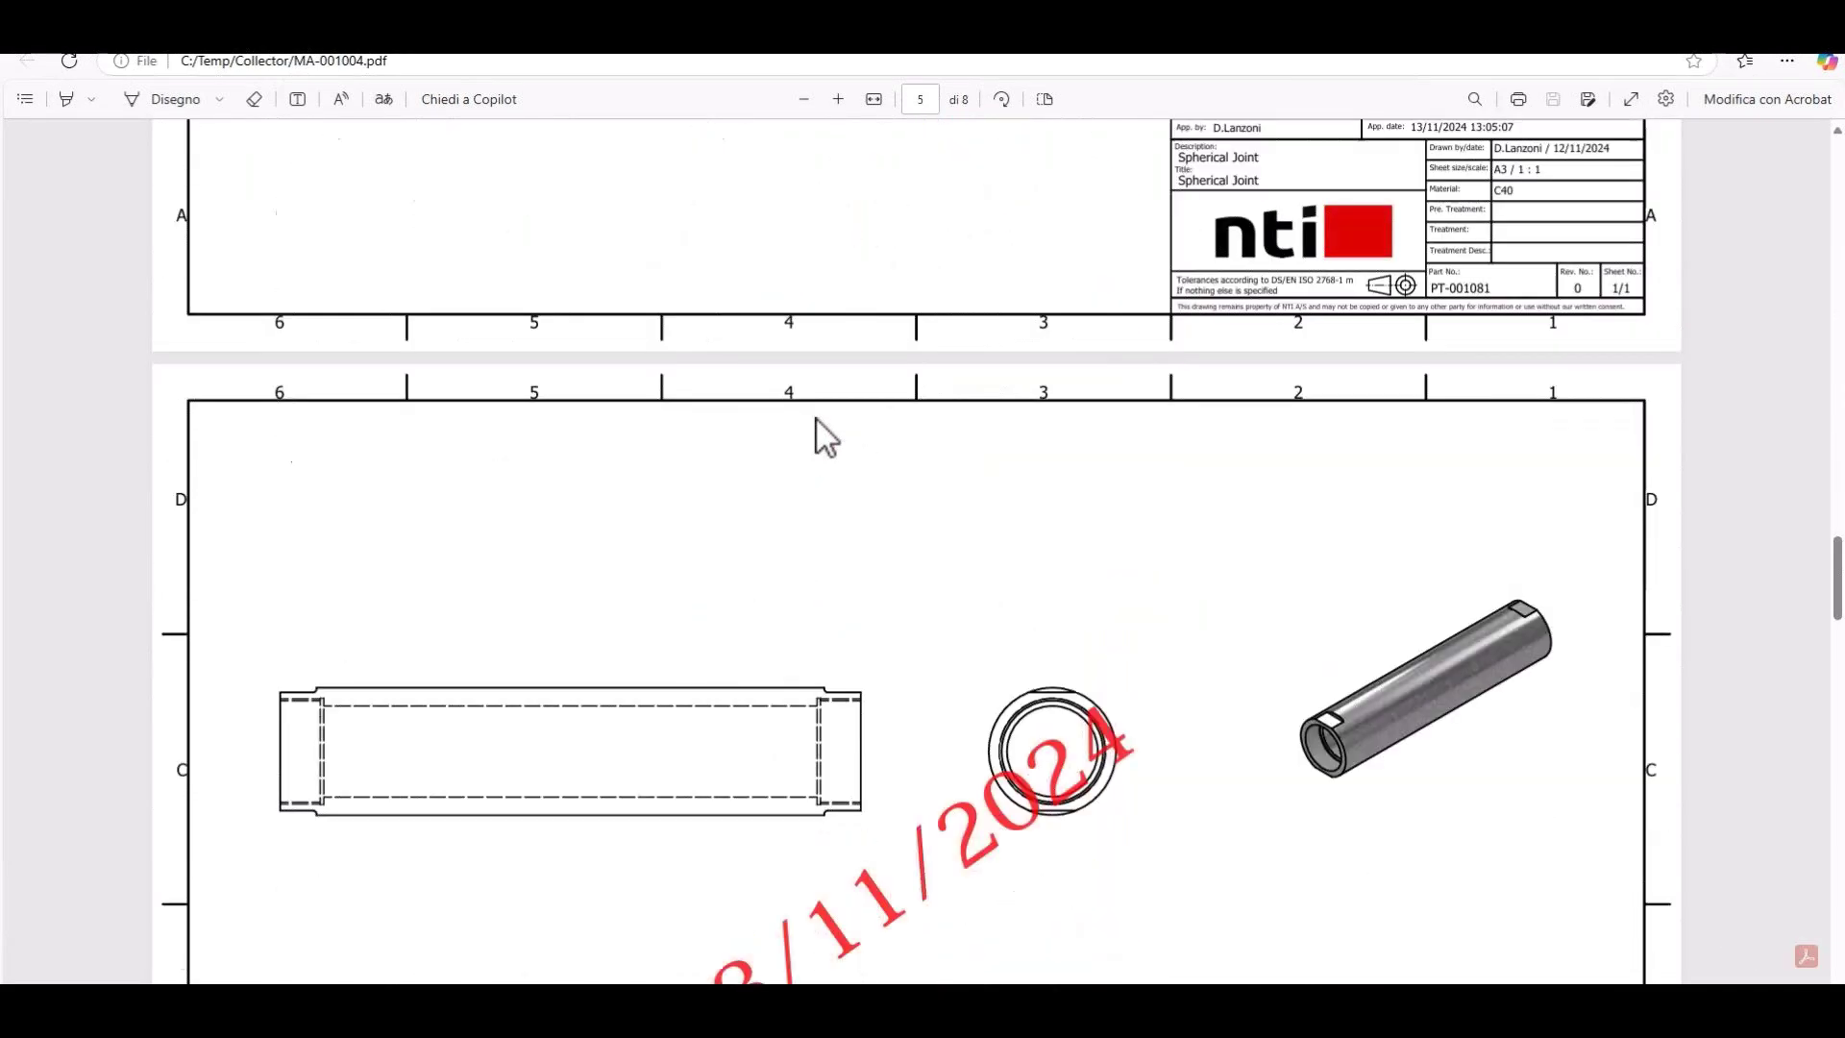
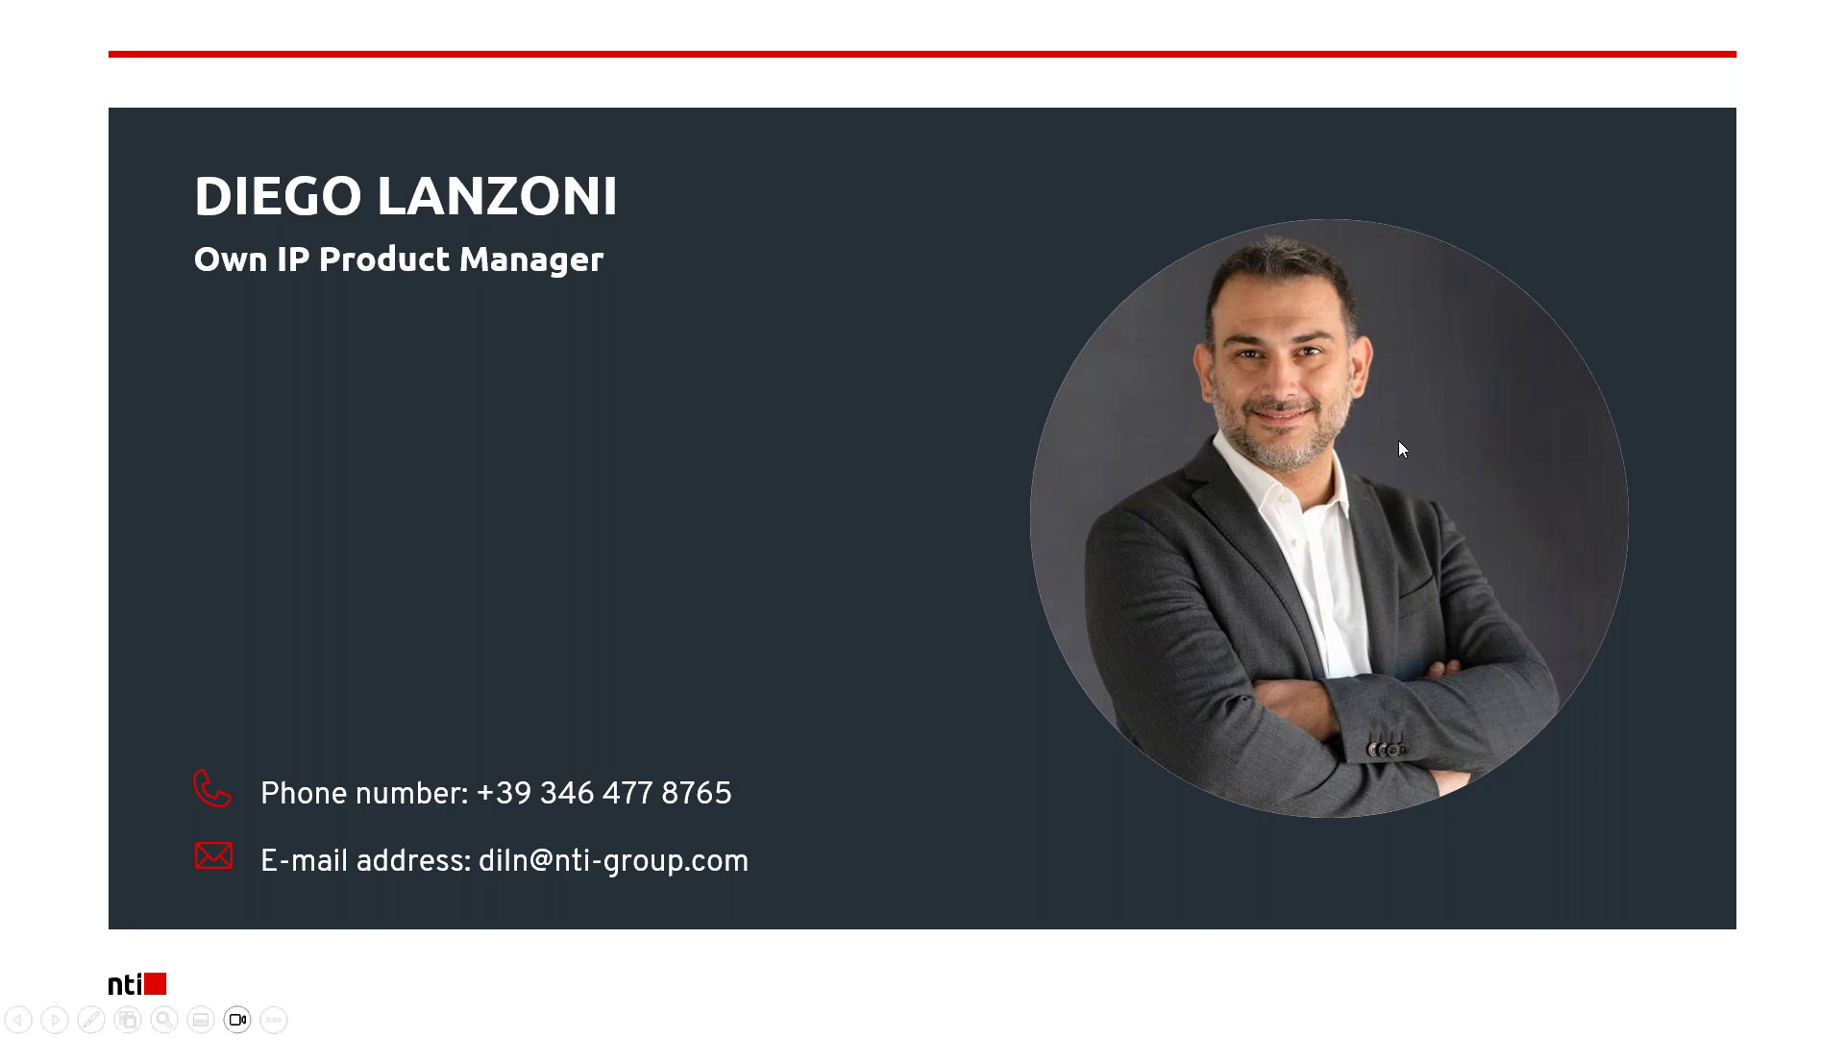
# Switch to the administrator's Vault client on the WIN11-001 remote desktop and open the NTI for Vault job configuration in an enlarged window.
pyautogui.press('Escape')
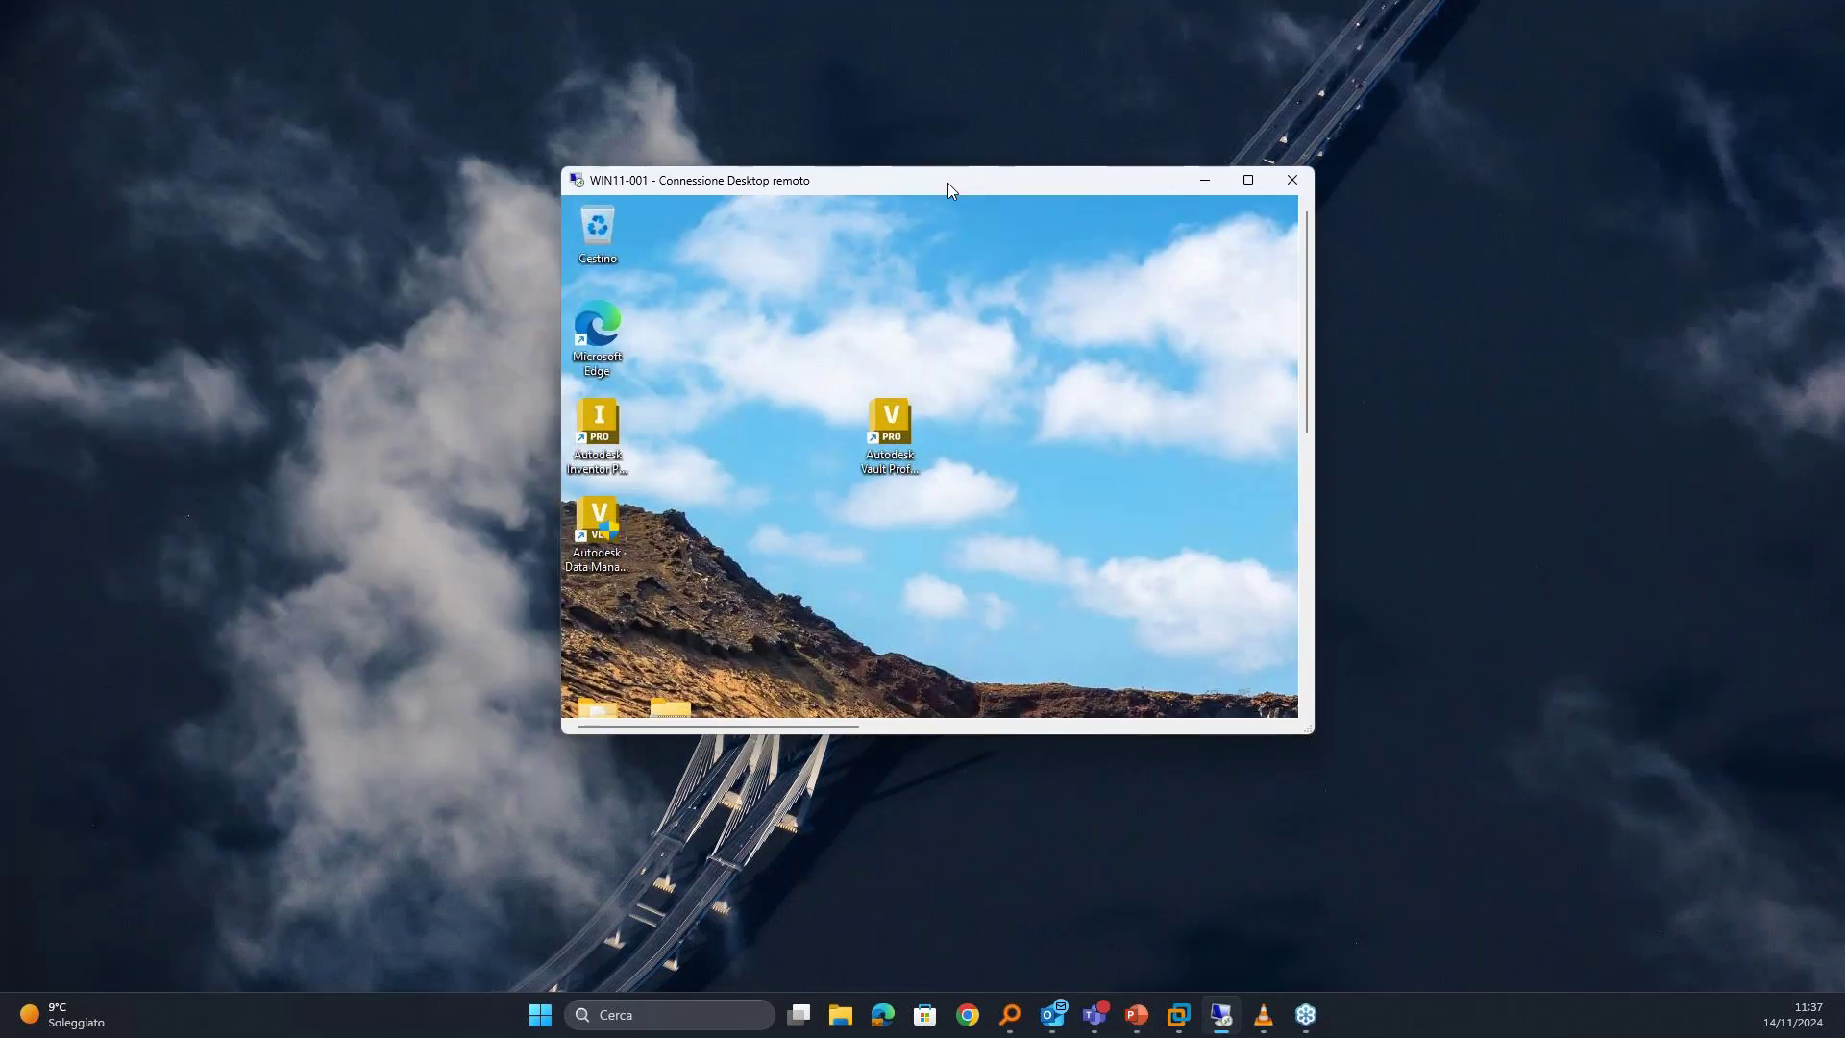
pyautogui.doubleClick(947, 185)
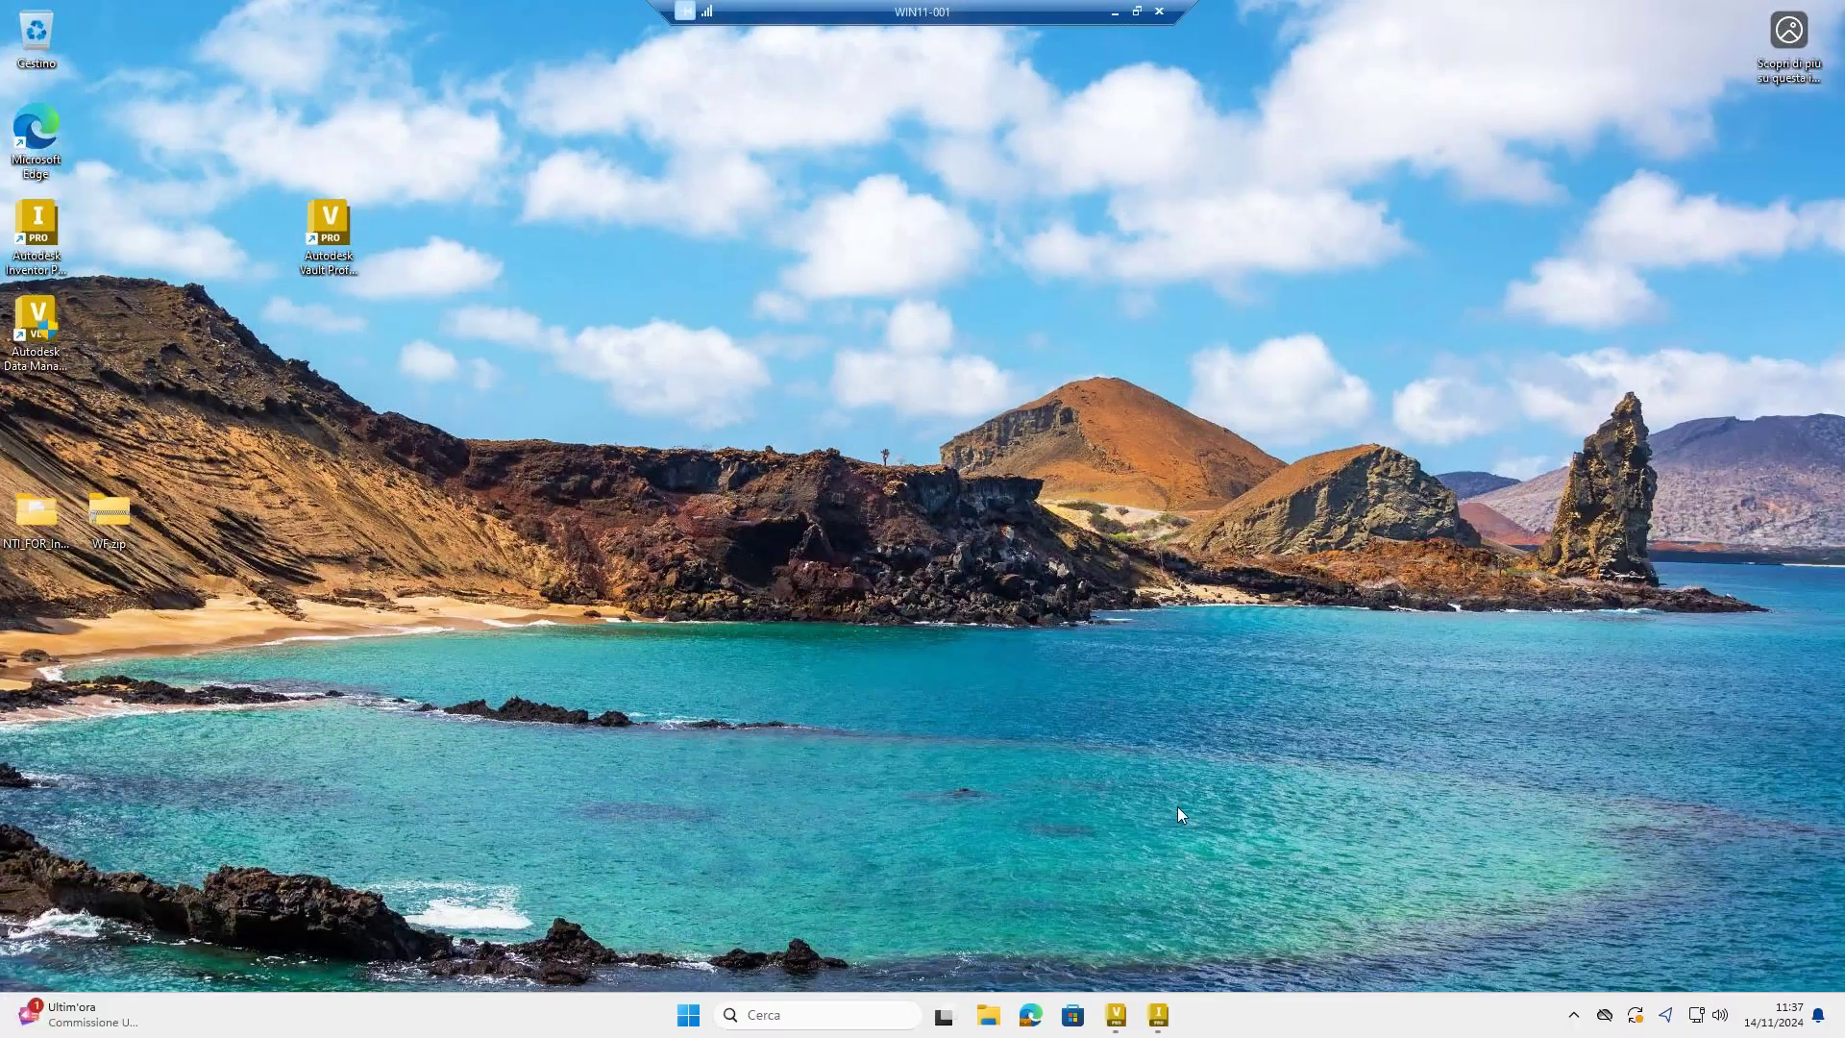
pyautogui.moveTo(1115, 1015)
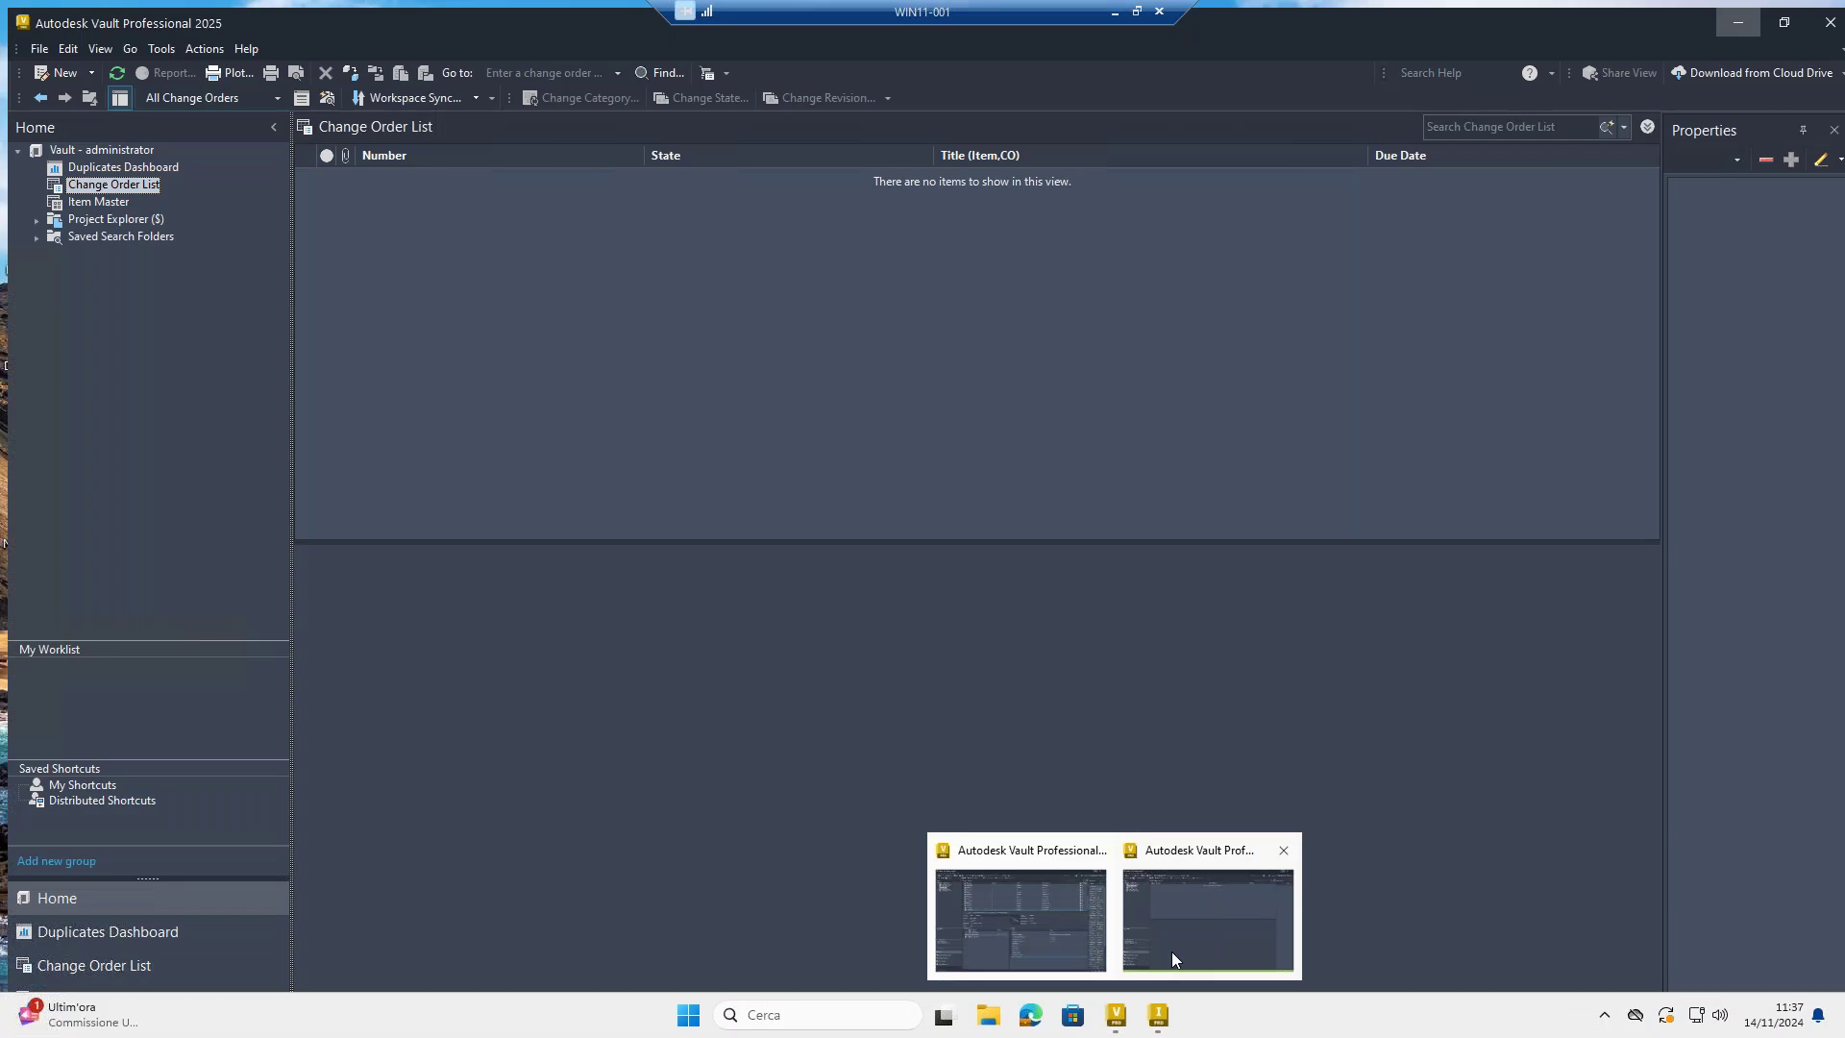
pyautogui.click(1172, 951)
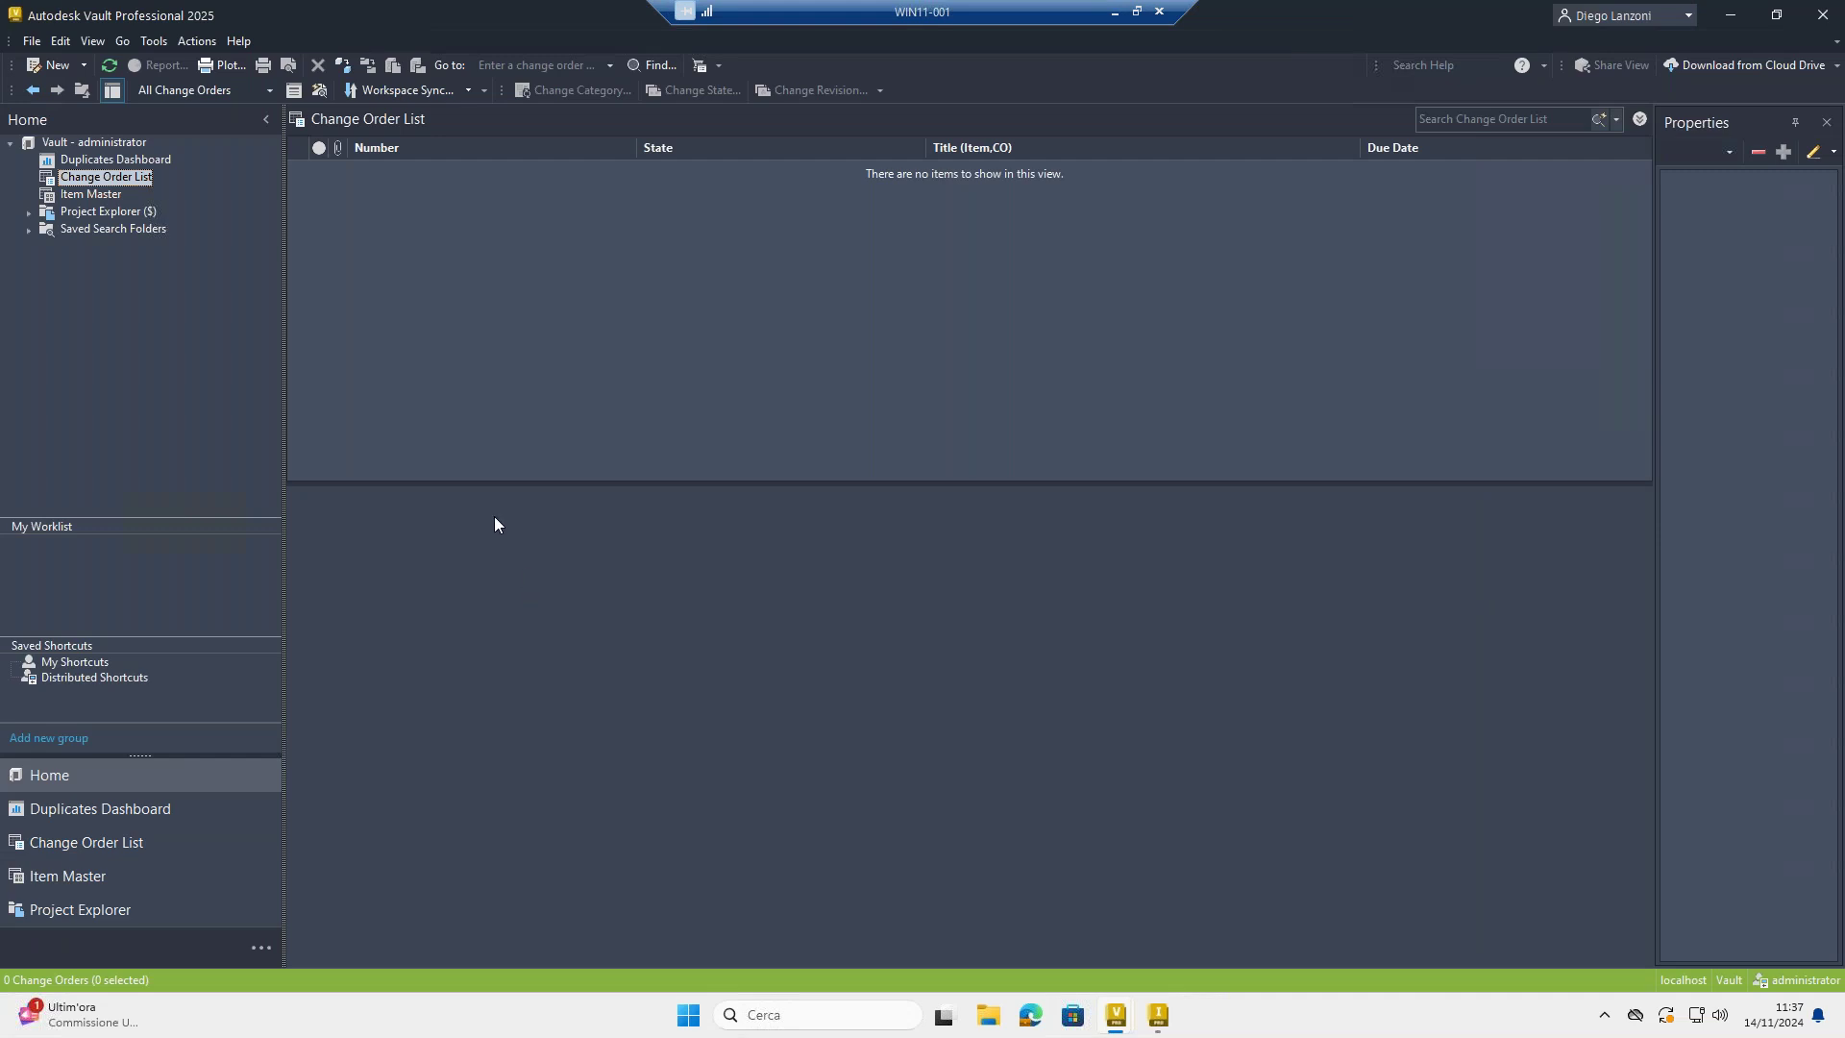
pyautogui.click(153, 40)
pyautogui.moveTo(201, 91)
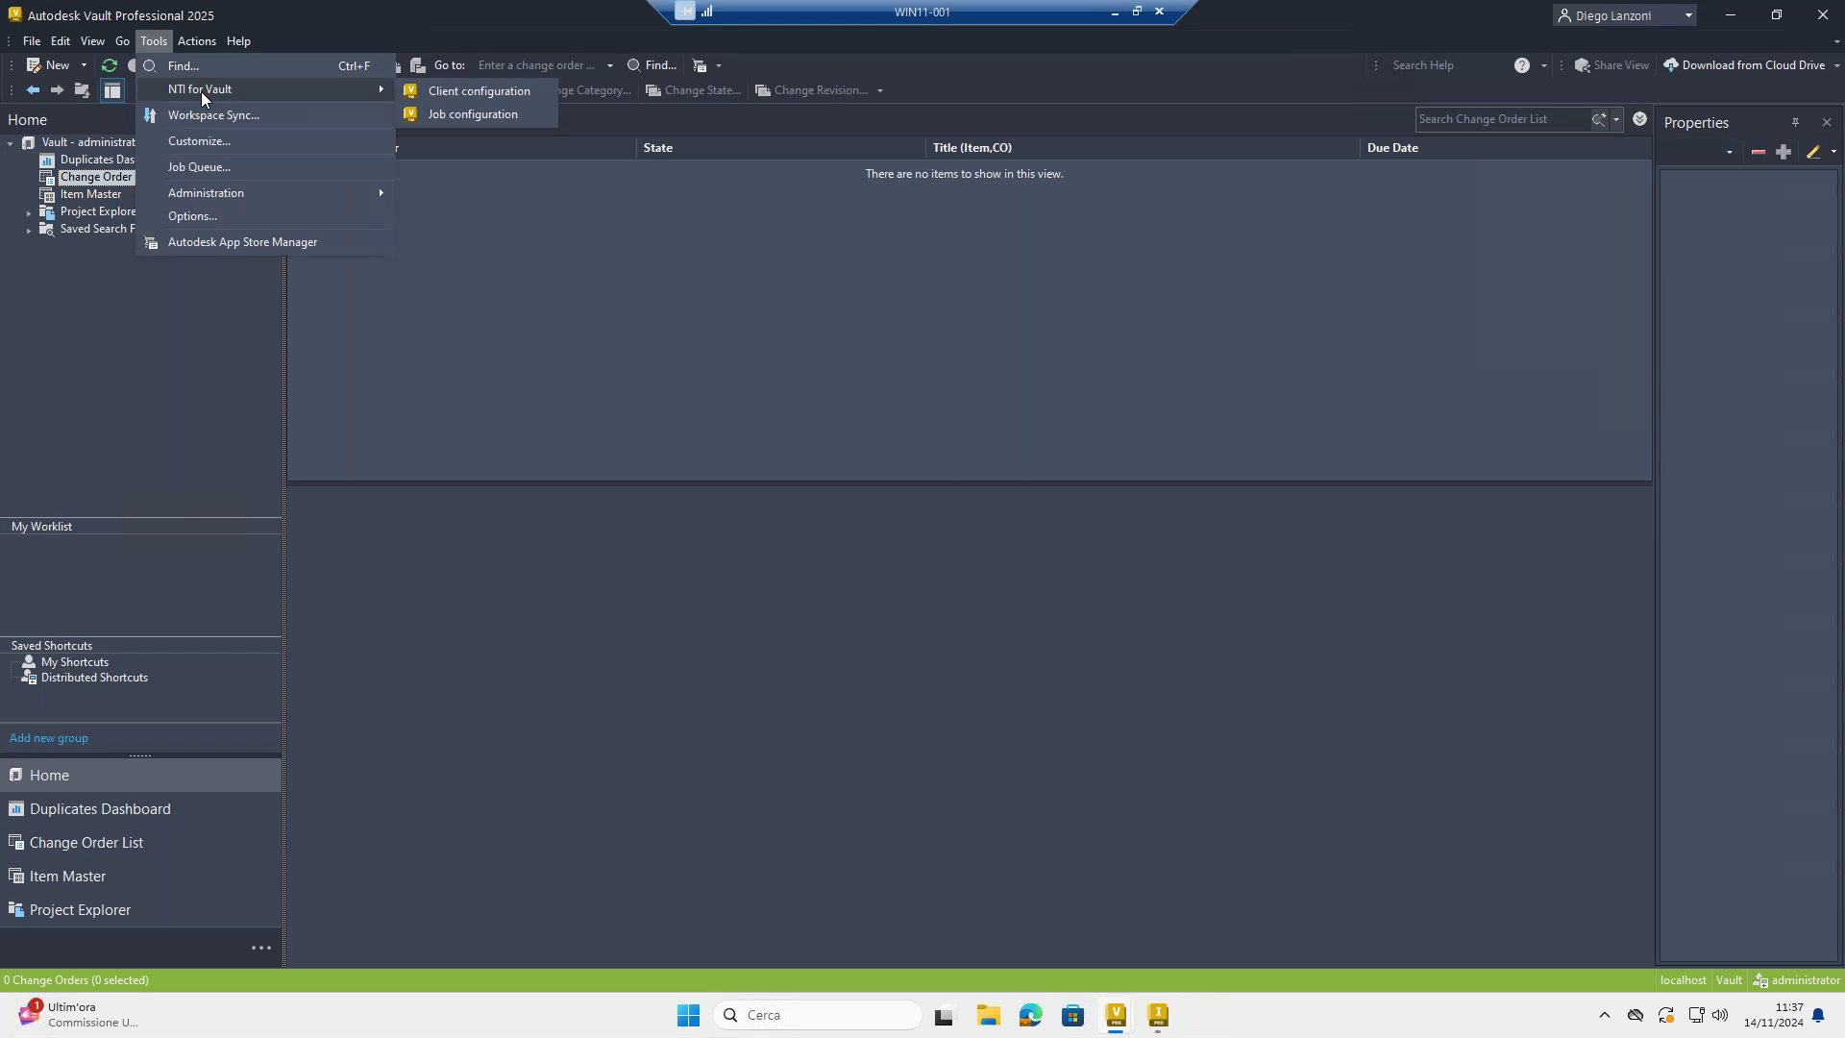
pyautogui.click(426, 120)
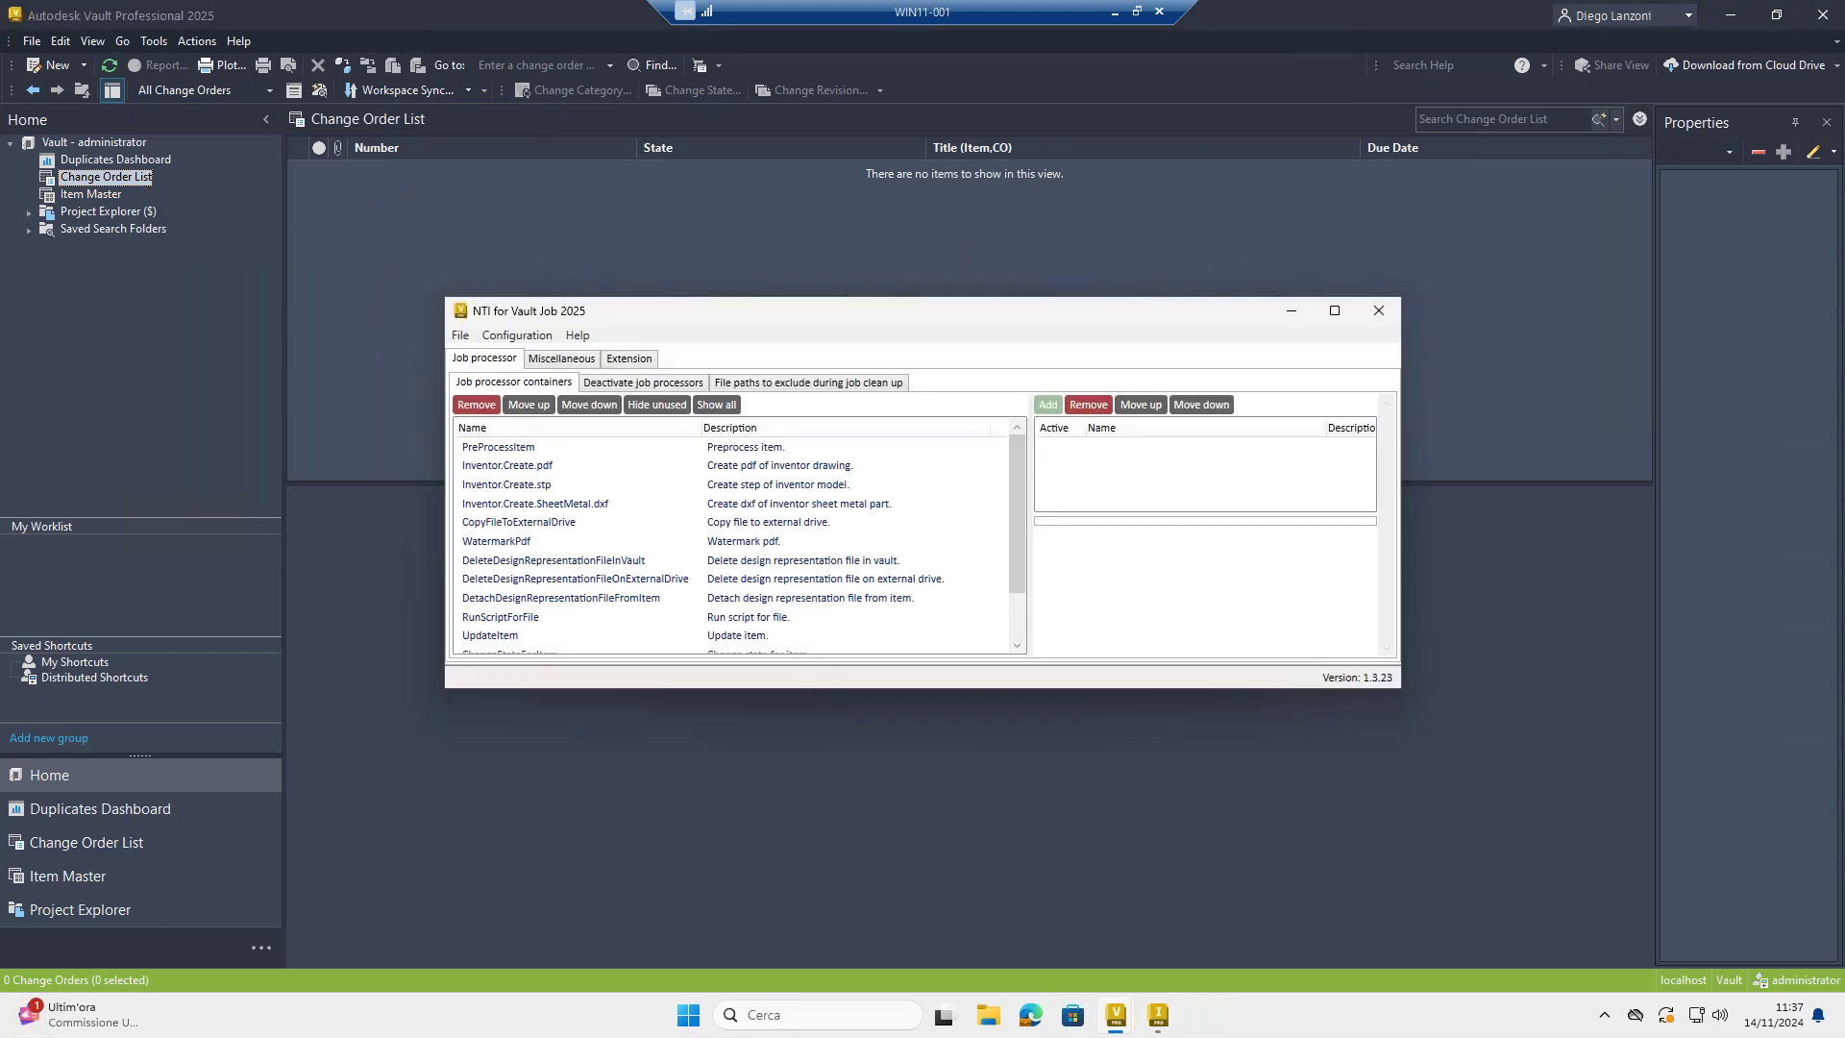
pyautogui.moveTo(1150, 688); pyautogui.dragTo(1104, 892)
pyautogui.moveTo(902, 313); pyautogui.dragTo(835, 254)
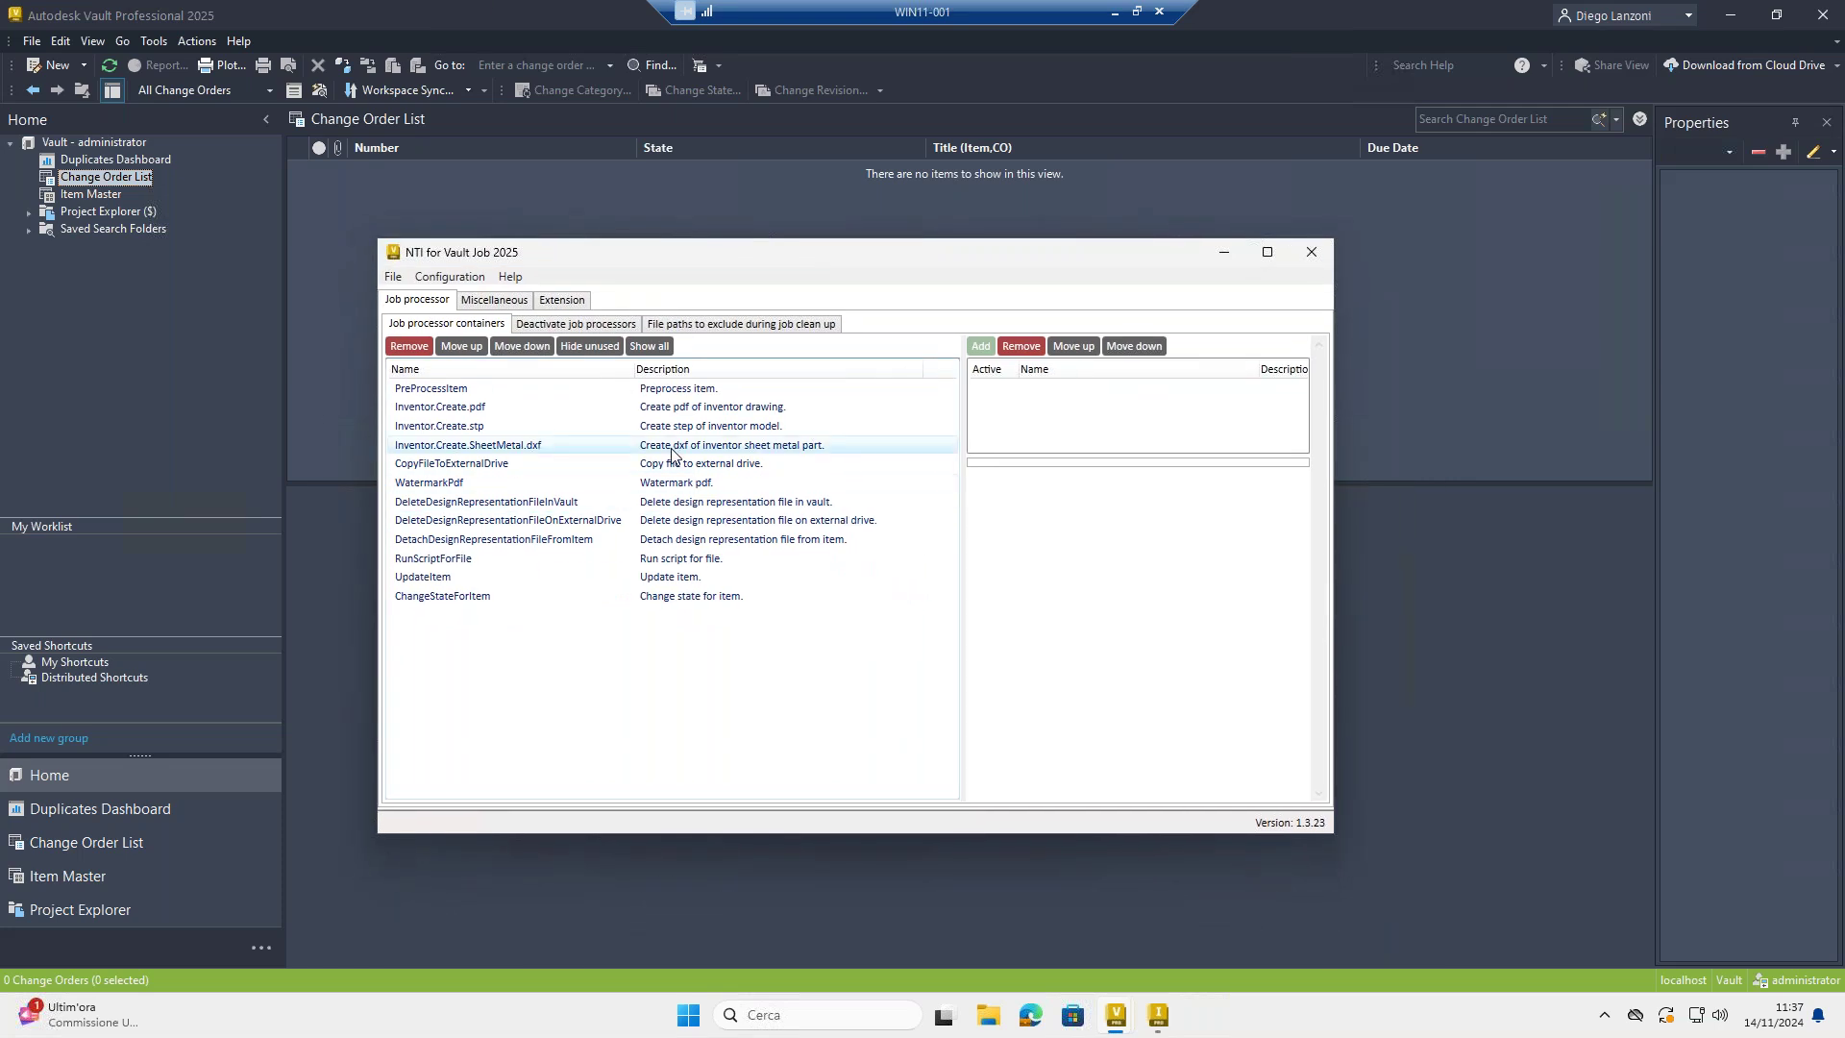
# Examine the general, file and Inventor settings of the Inventor.Create.SheetMetal.dxf job processor.
pyautogui.doubleClick(672, 446)
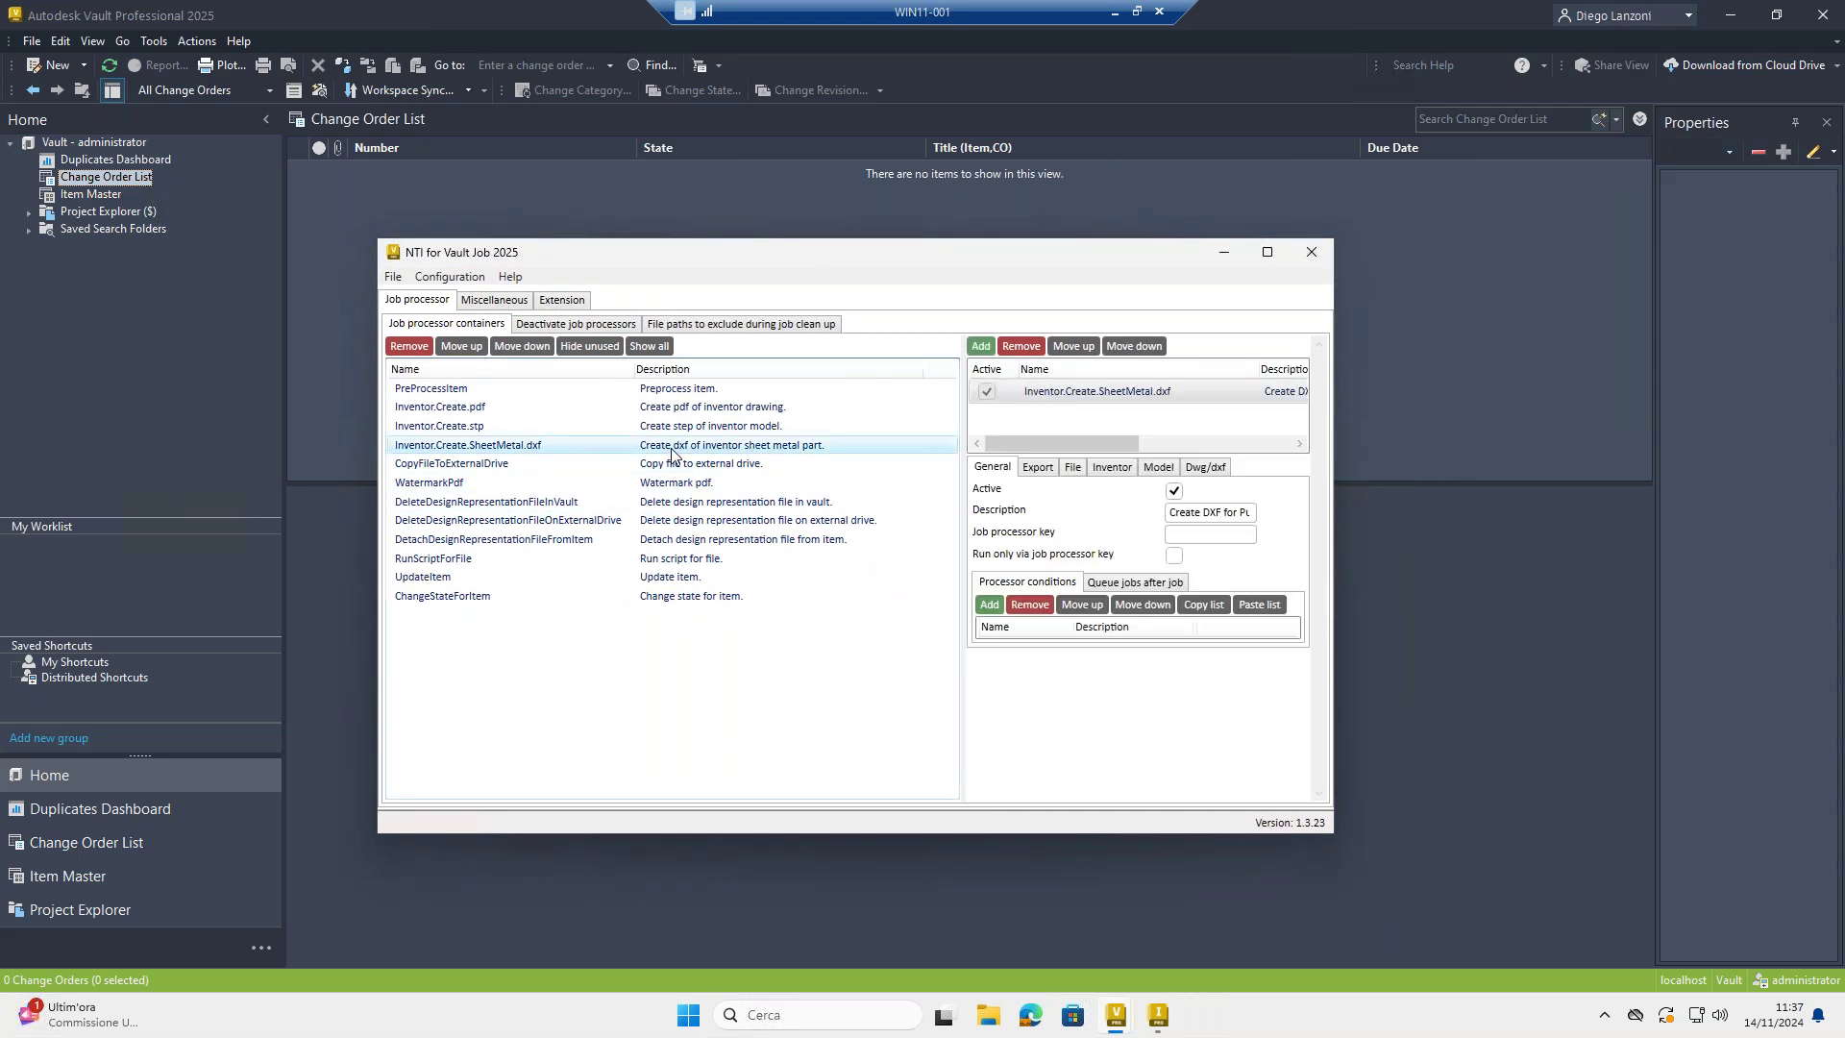
pyautogui.click(672, 447)
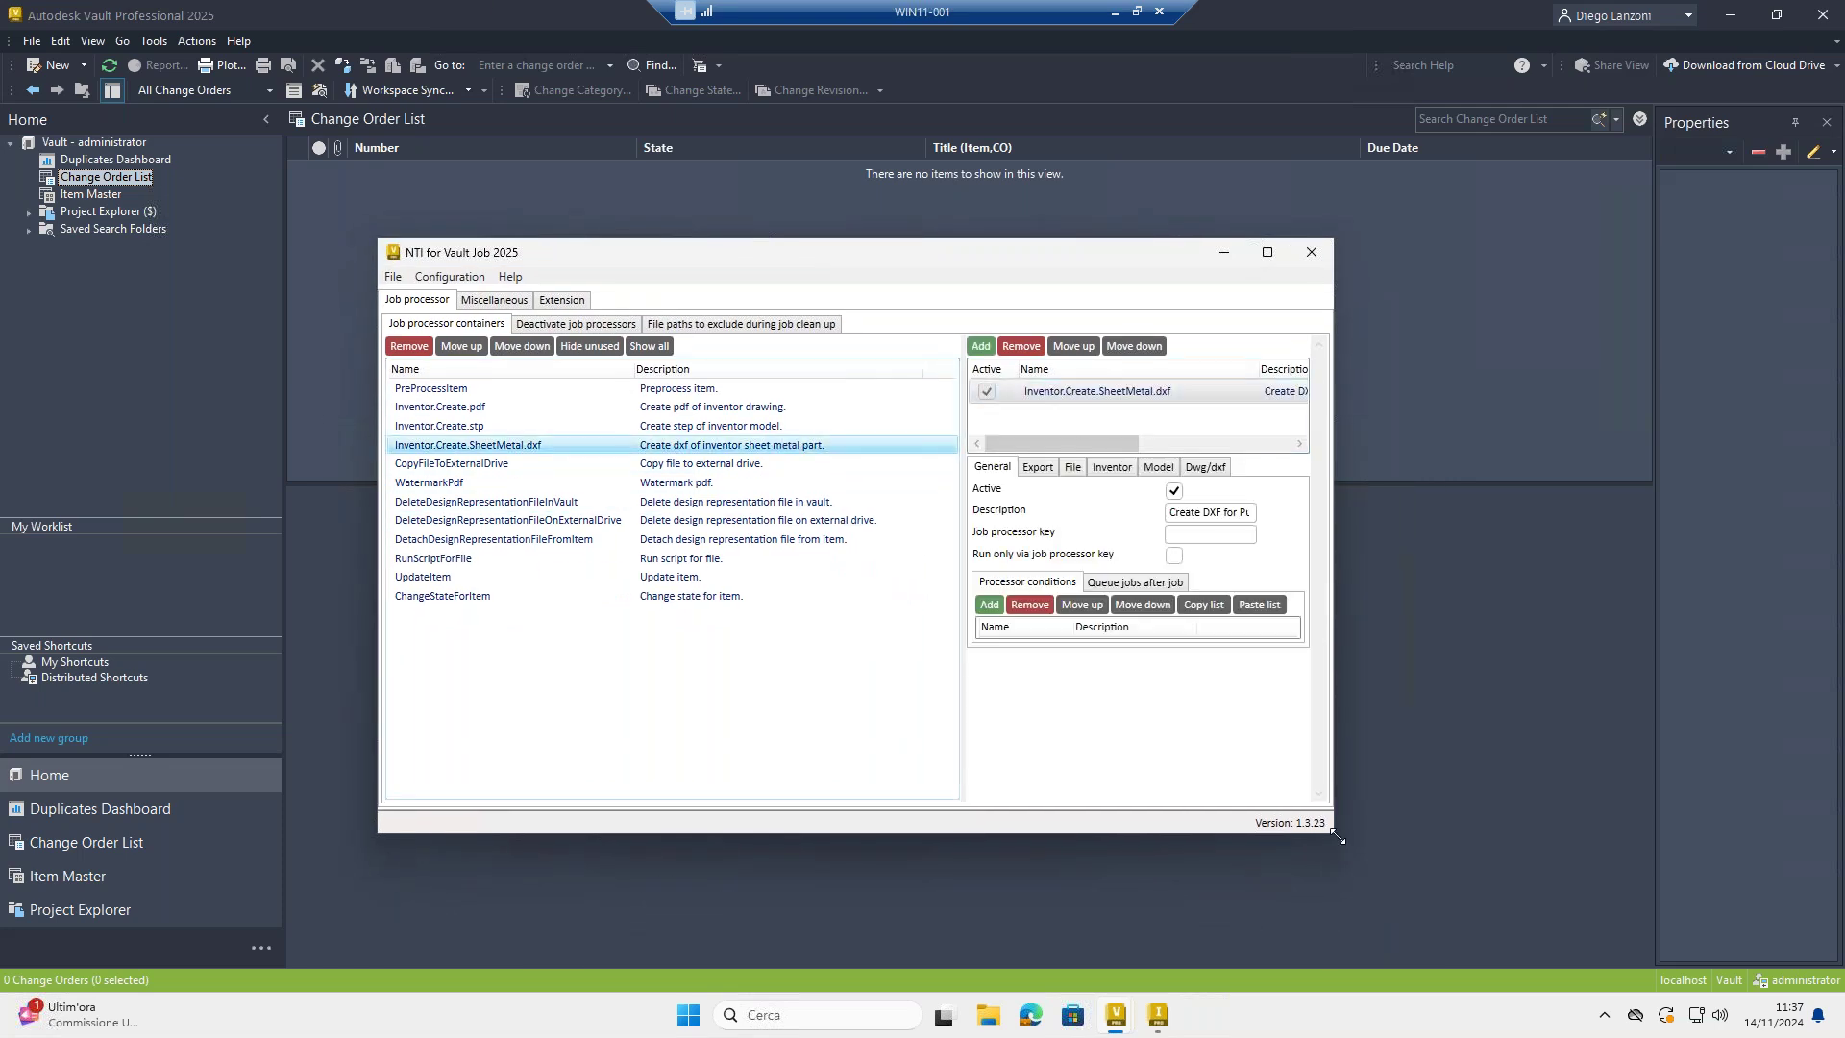
pyautogui.moveTo(1333, 832); pyautogui.dragTo(1569, 932)
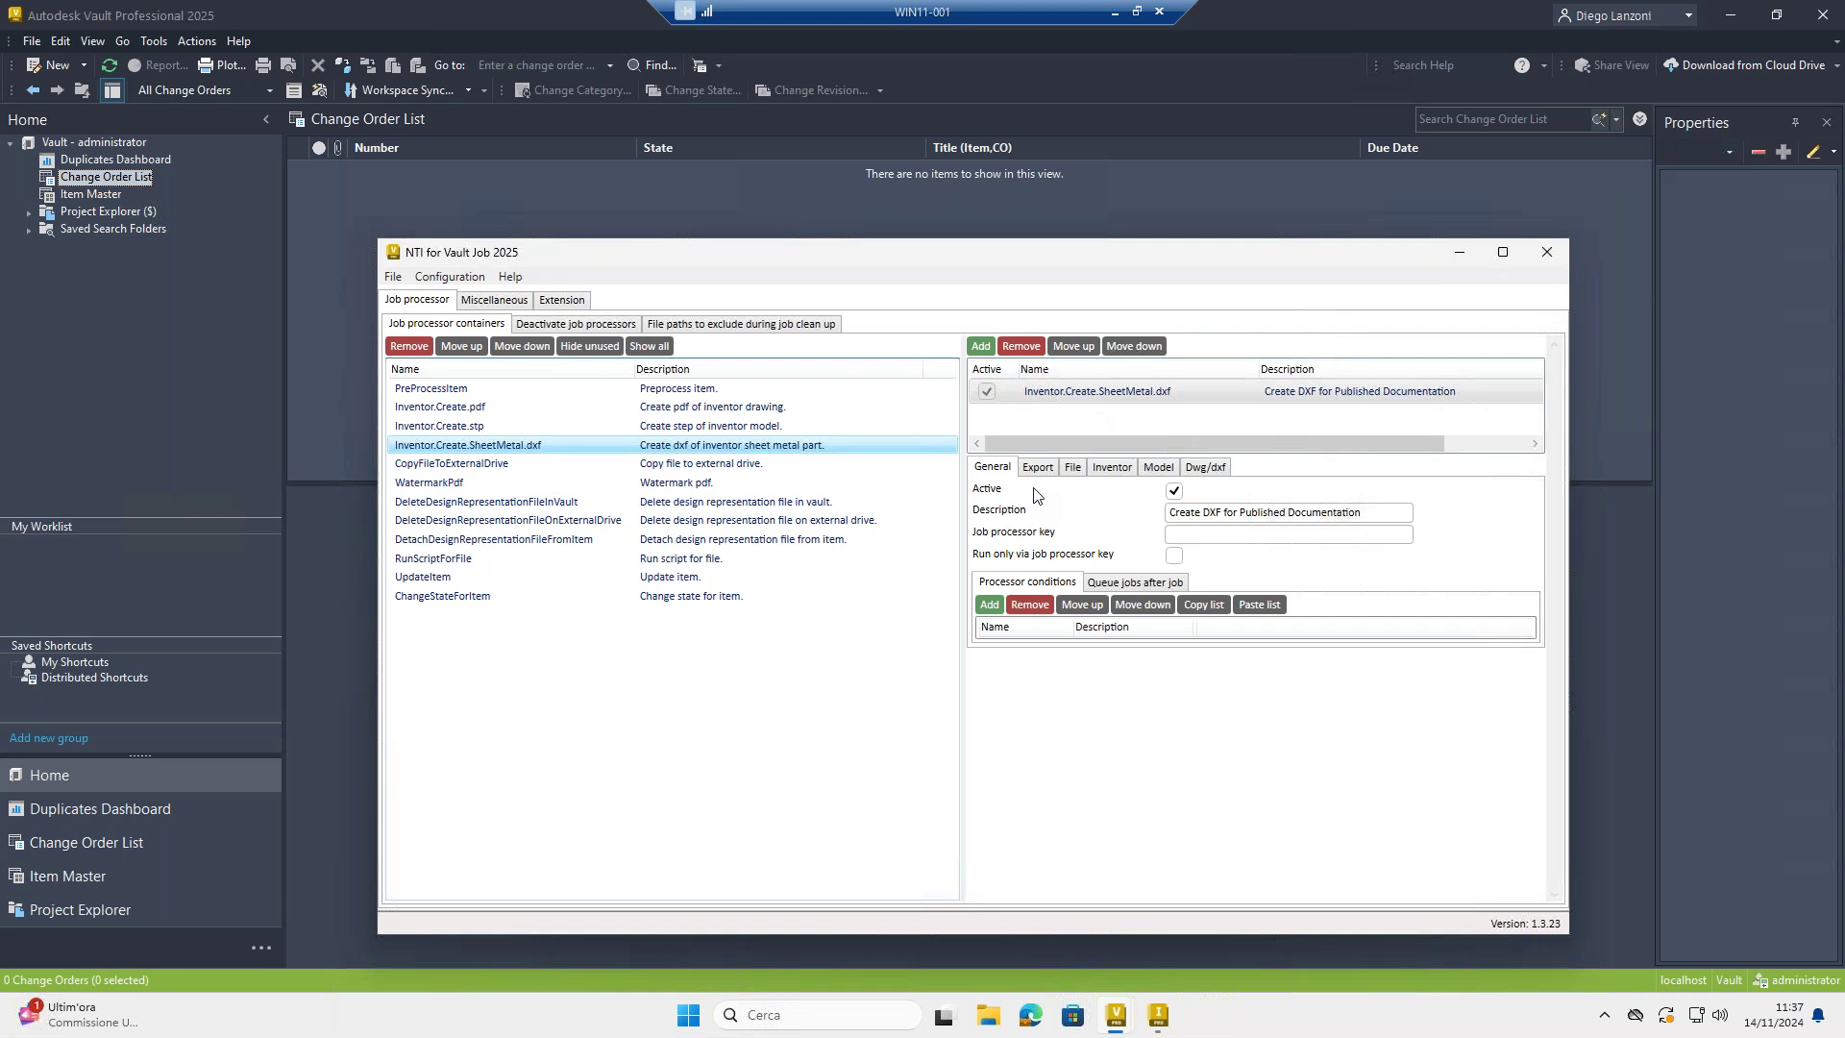
pyautogui.click(1072, 468)
pyautogui.click(1111, 470)
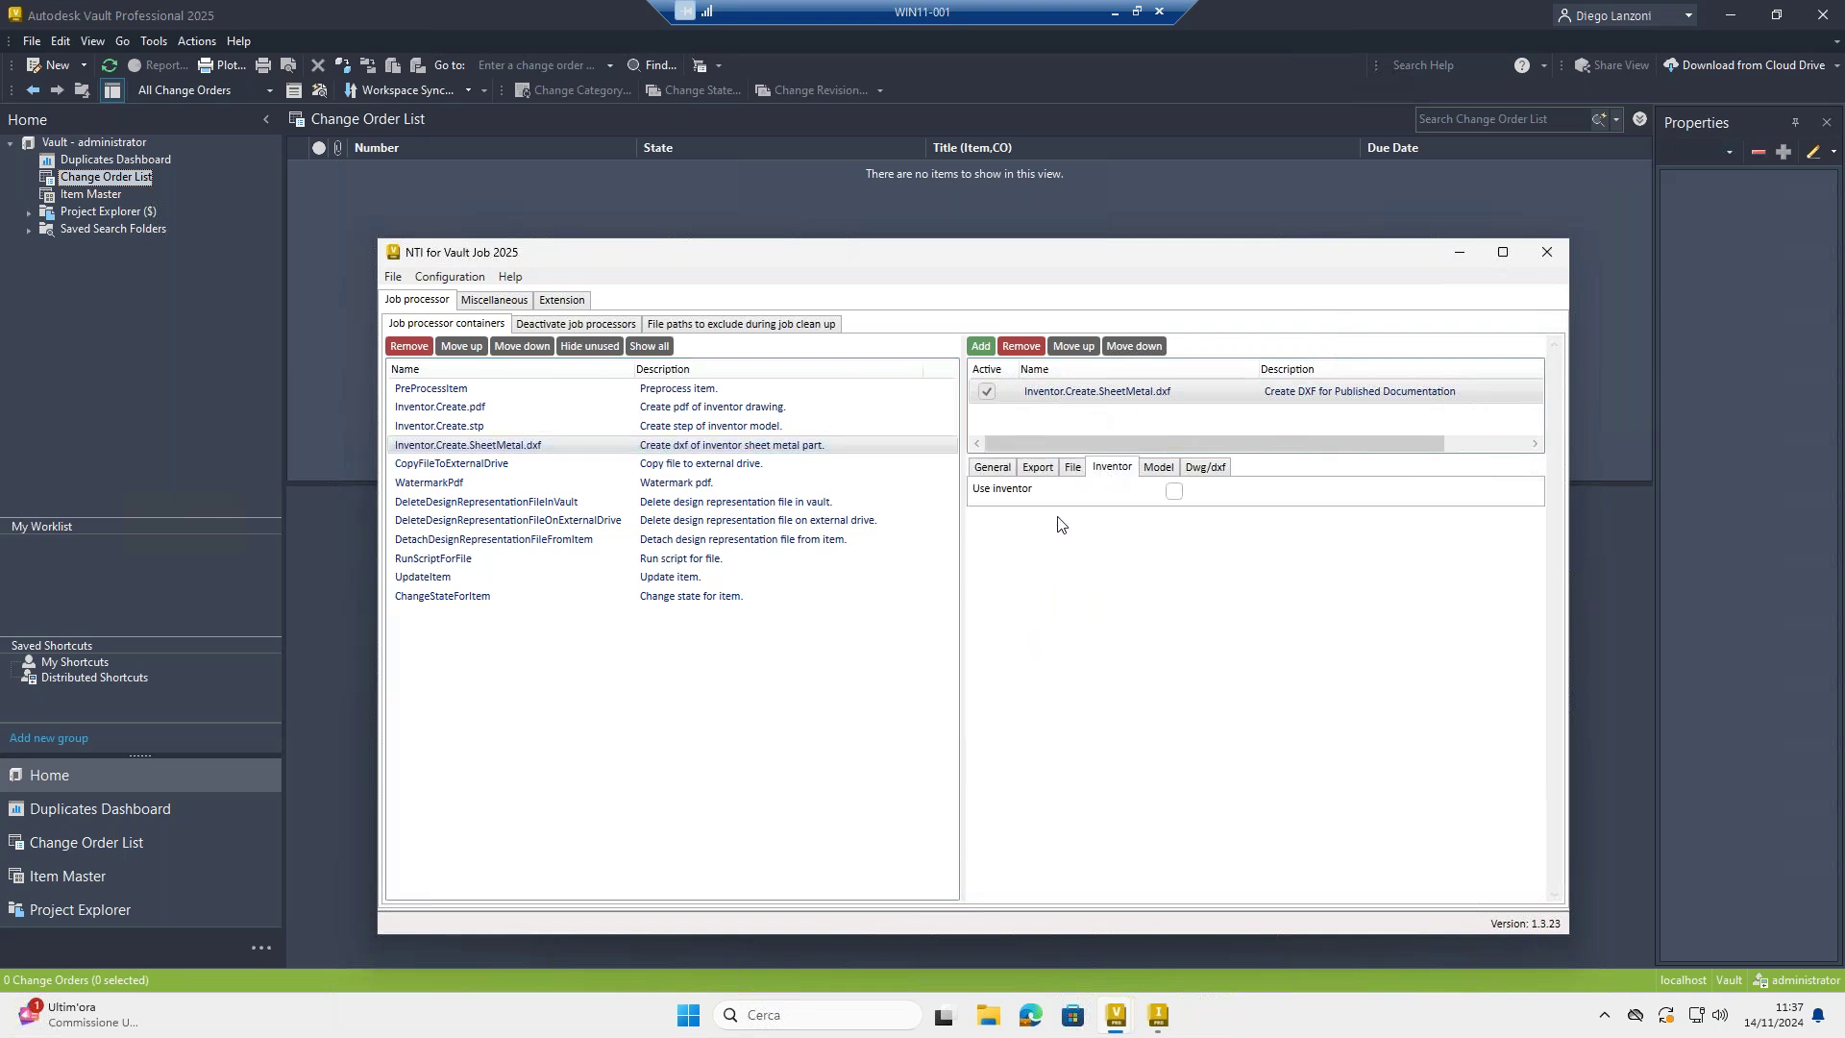
# Examine the PreProcessItem entries for Released and Scheduled for Release, including the latter's jobs queued after the job, and close the job configuration.
pyautogui.click(598, 390)
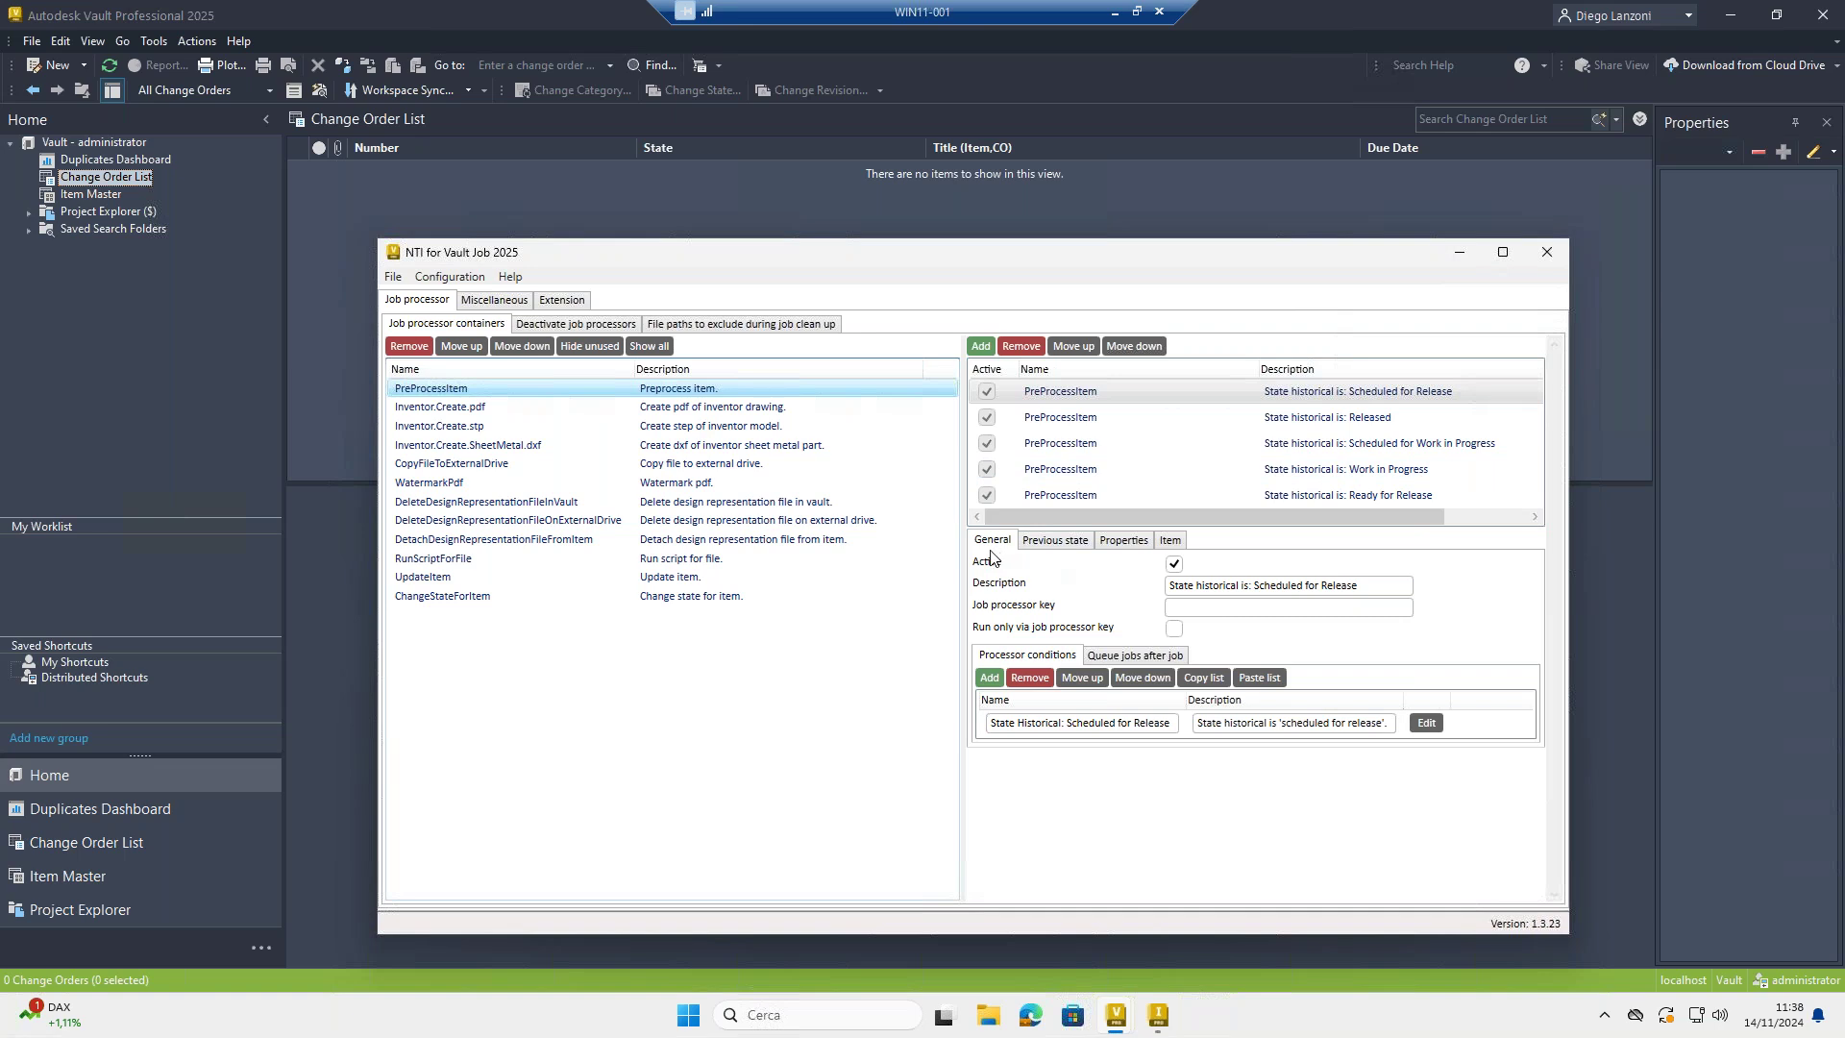
pyautogui.click(1068, 411)
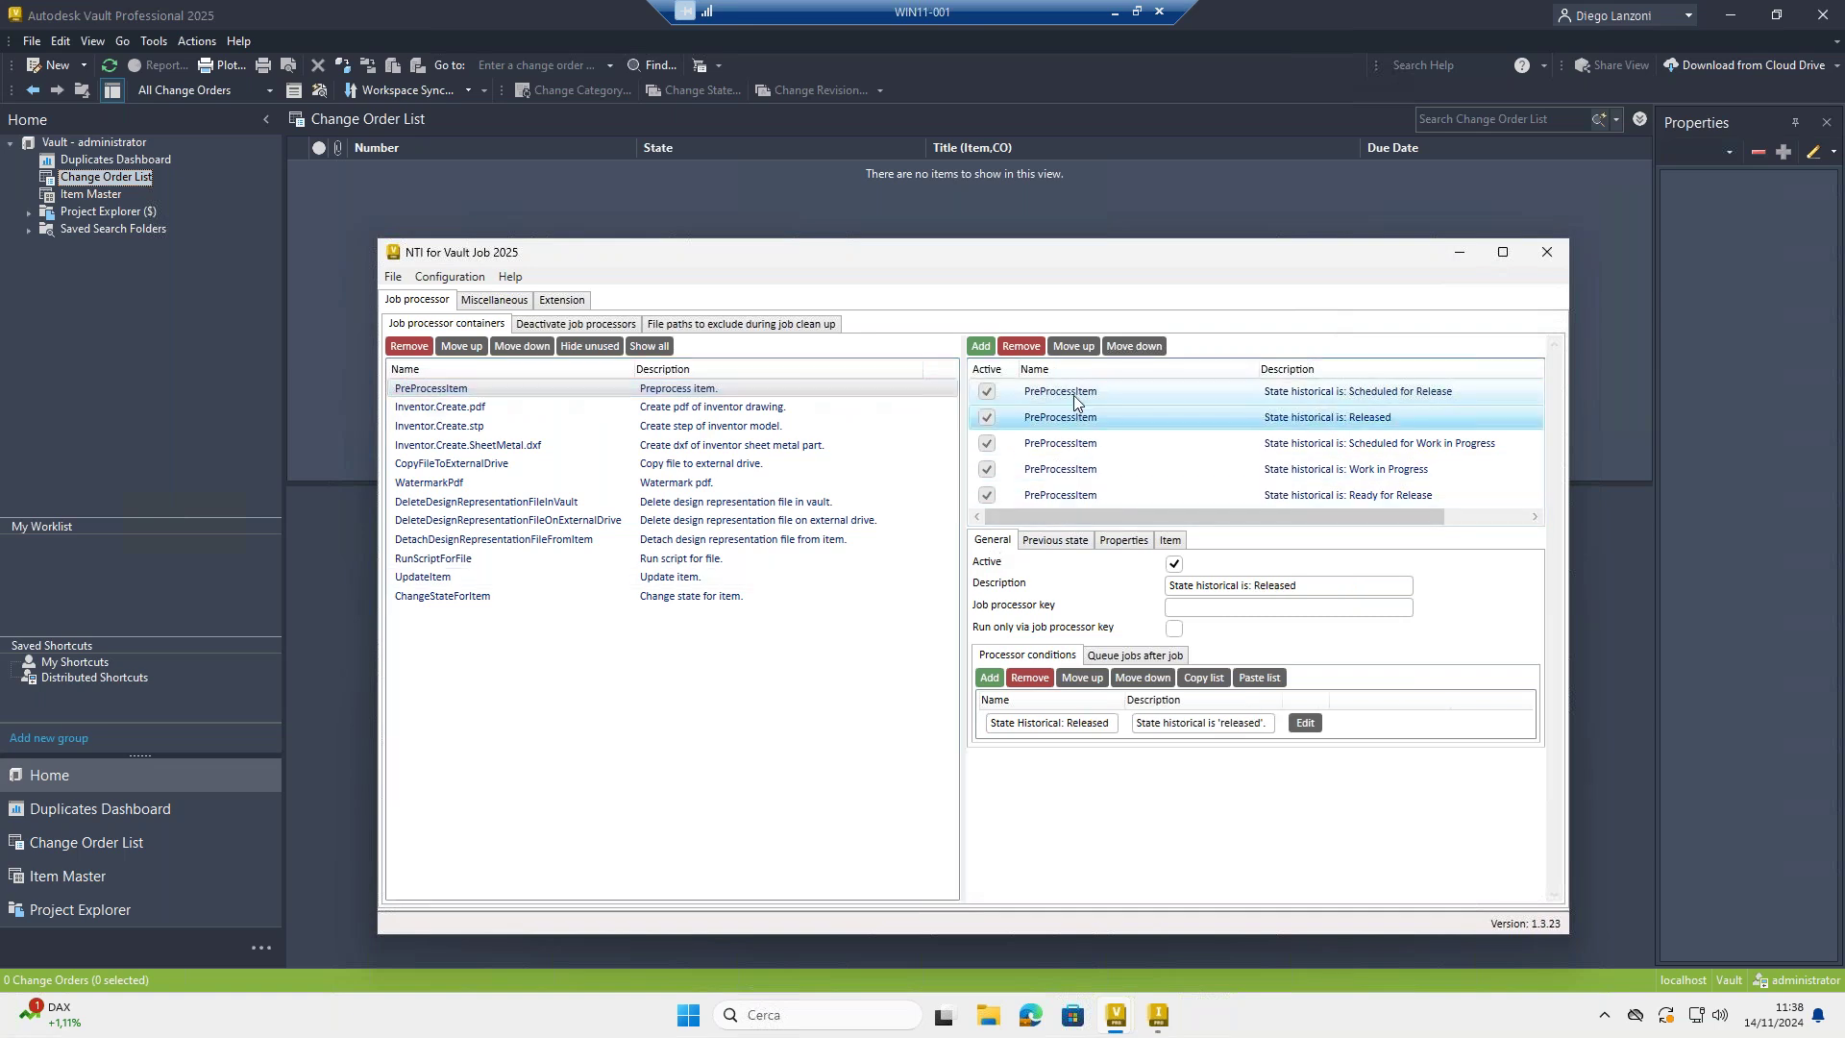
pyautogui.click(1074, 395)
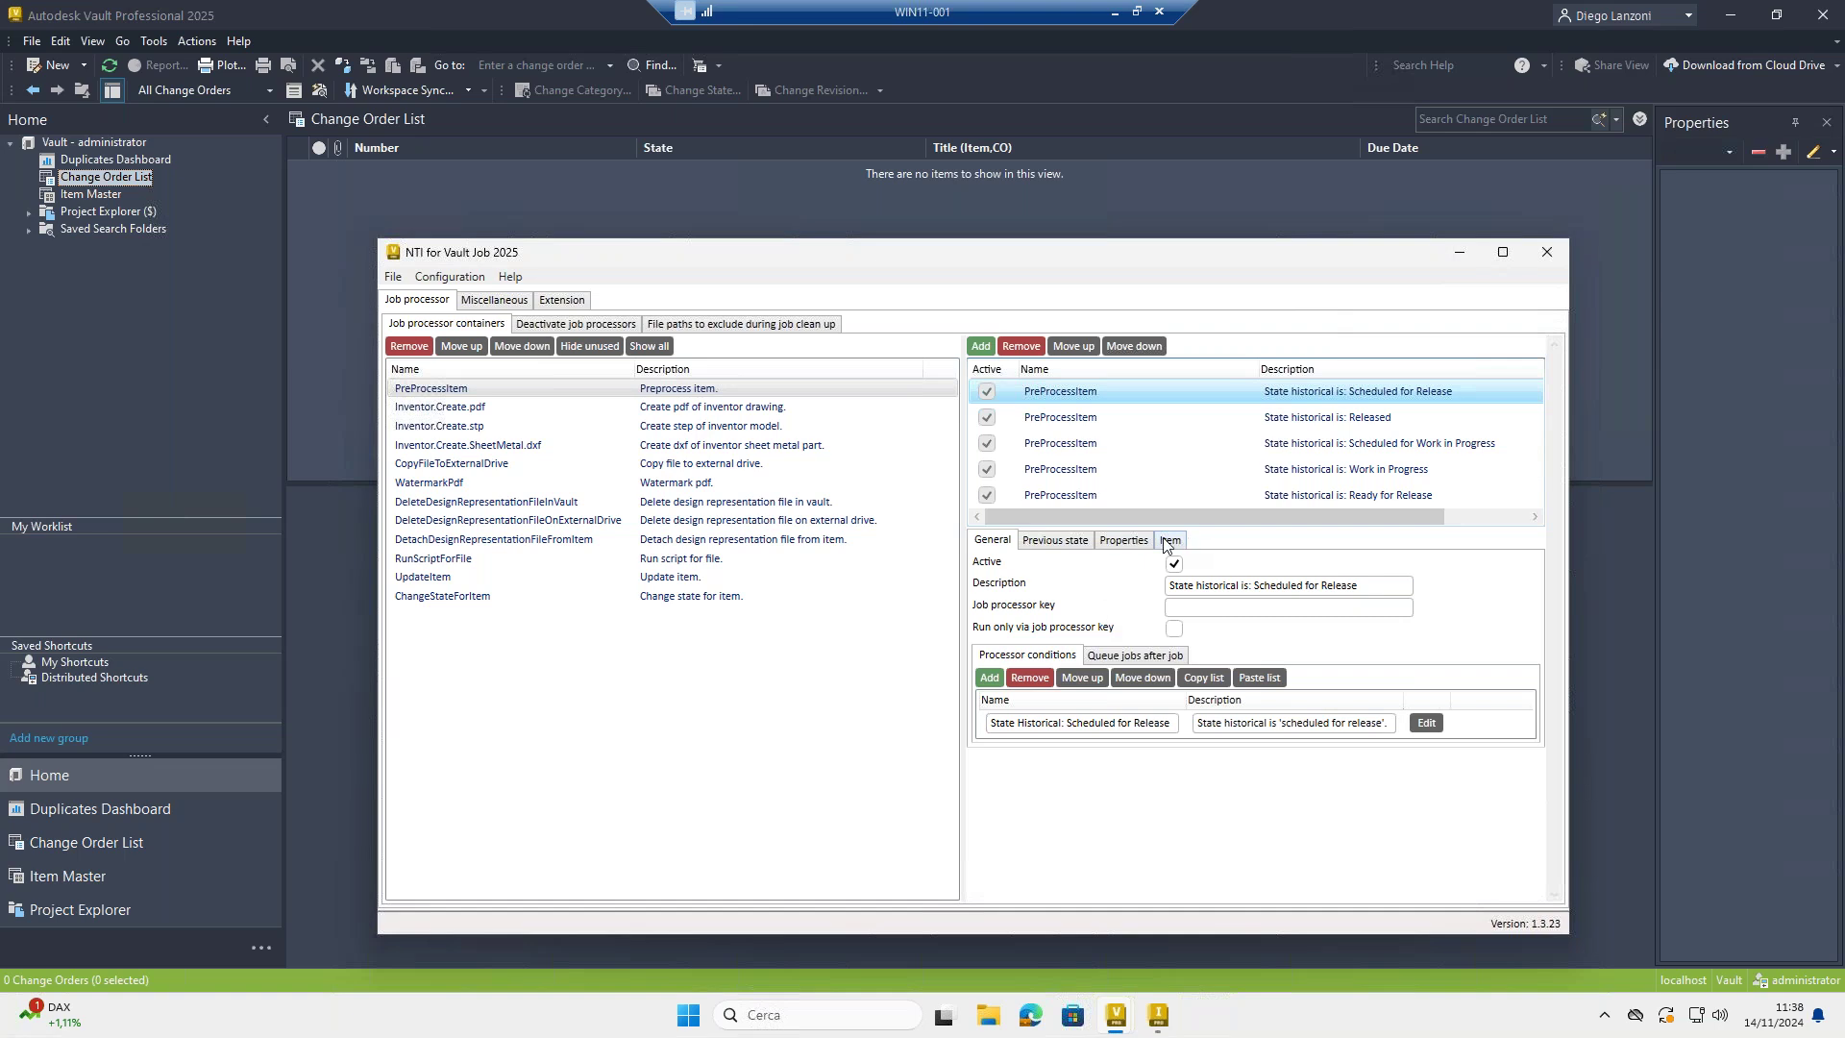
pyautogui.click(1120, 659)
pyautogui.click(1120, 661)
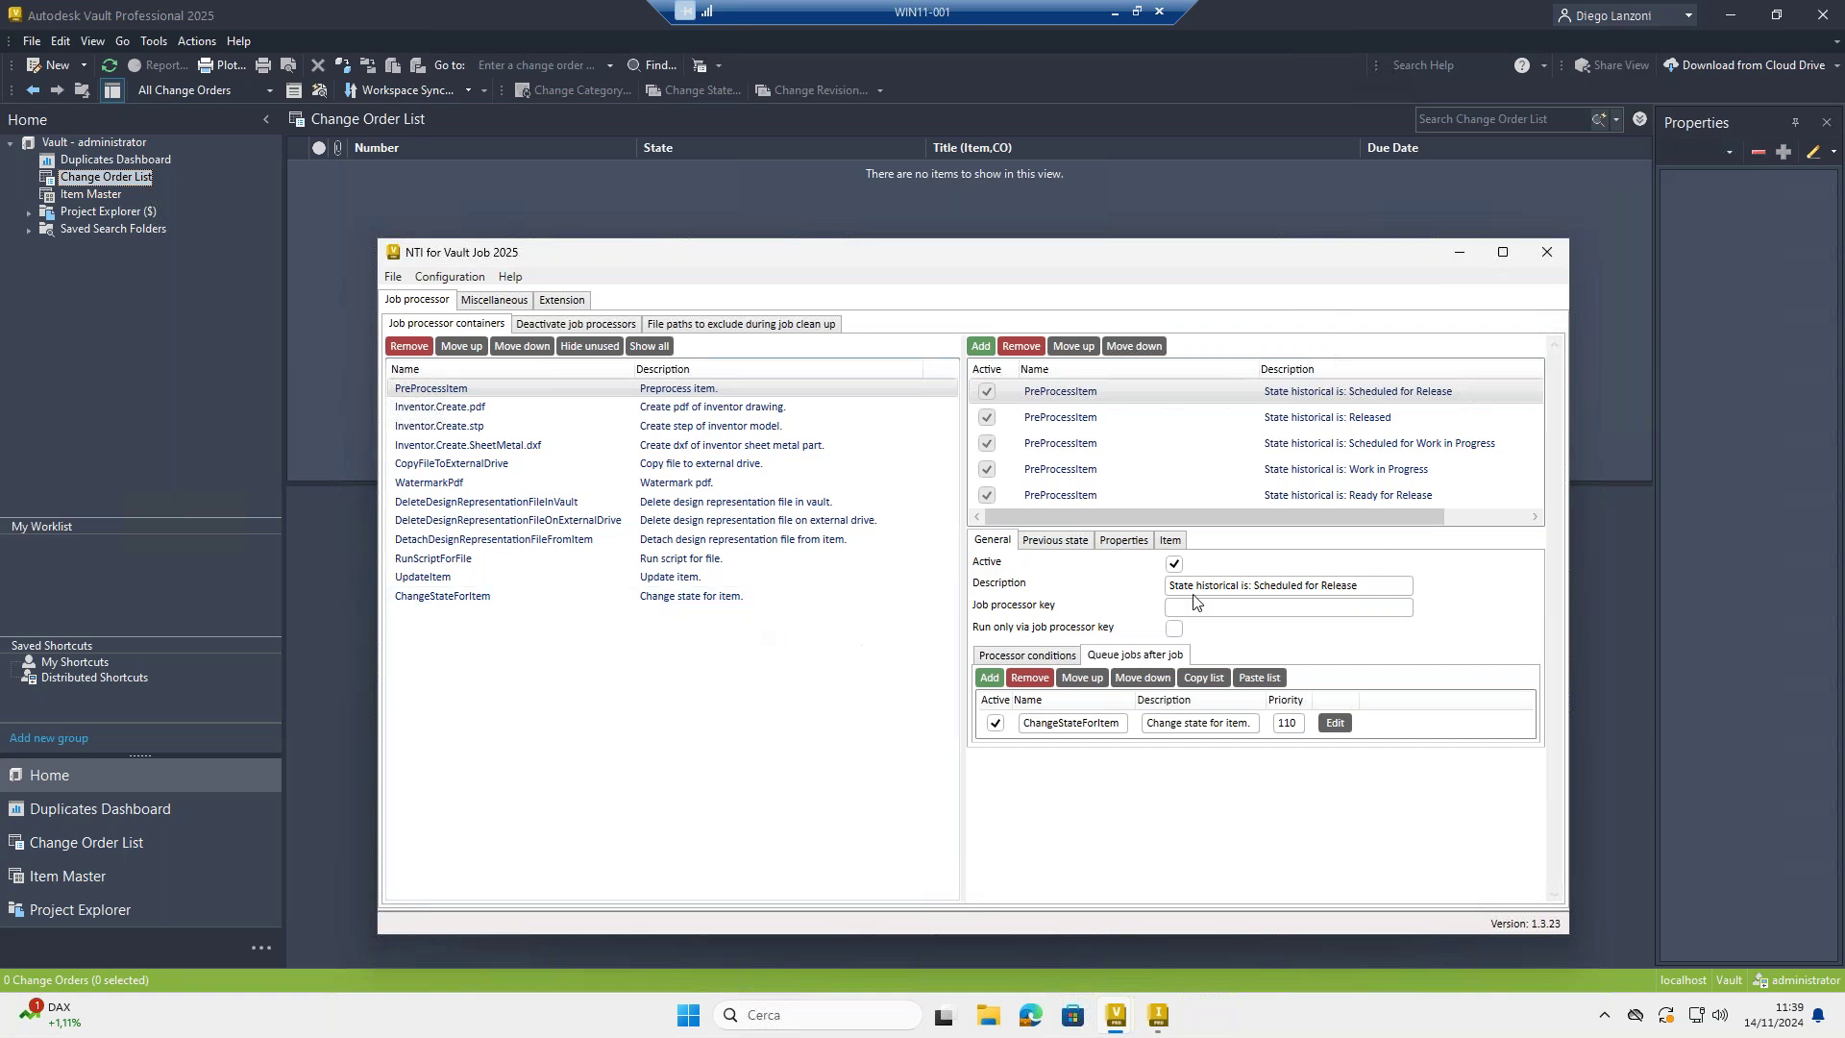
pyautogui.moveTo(1238, 248); pyautogui.dragTo(1193, 265)
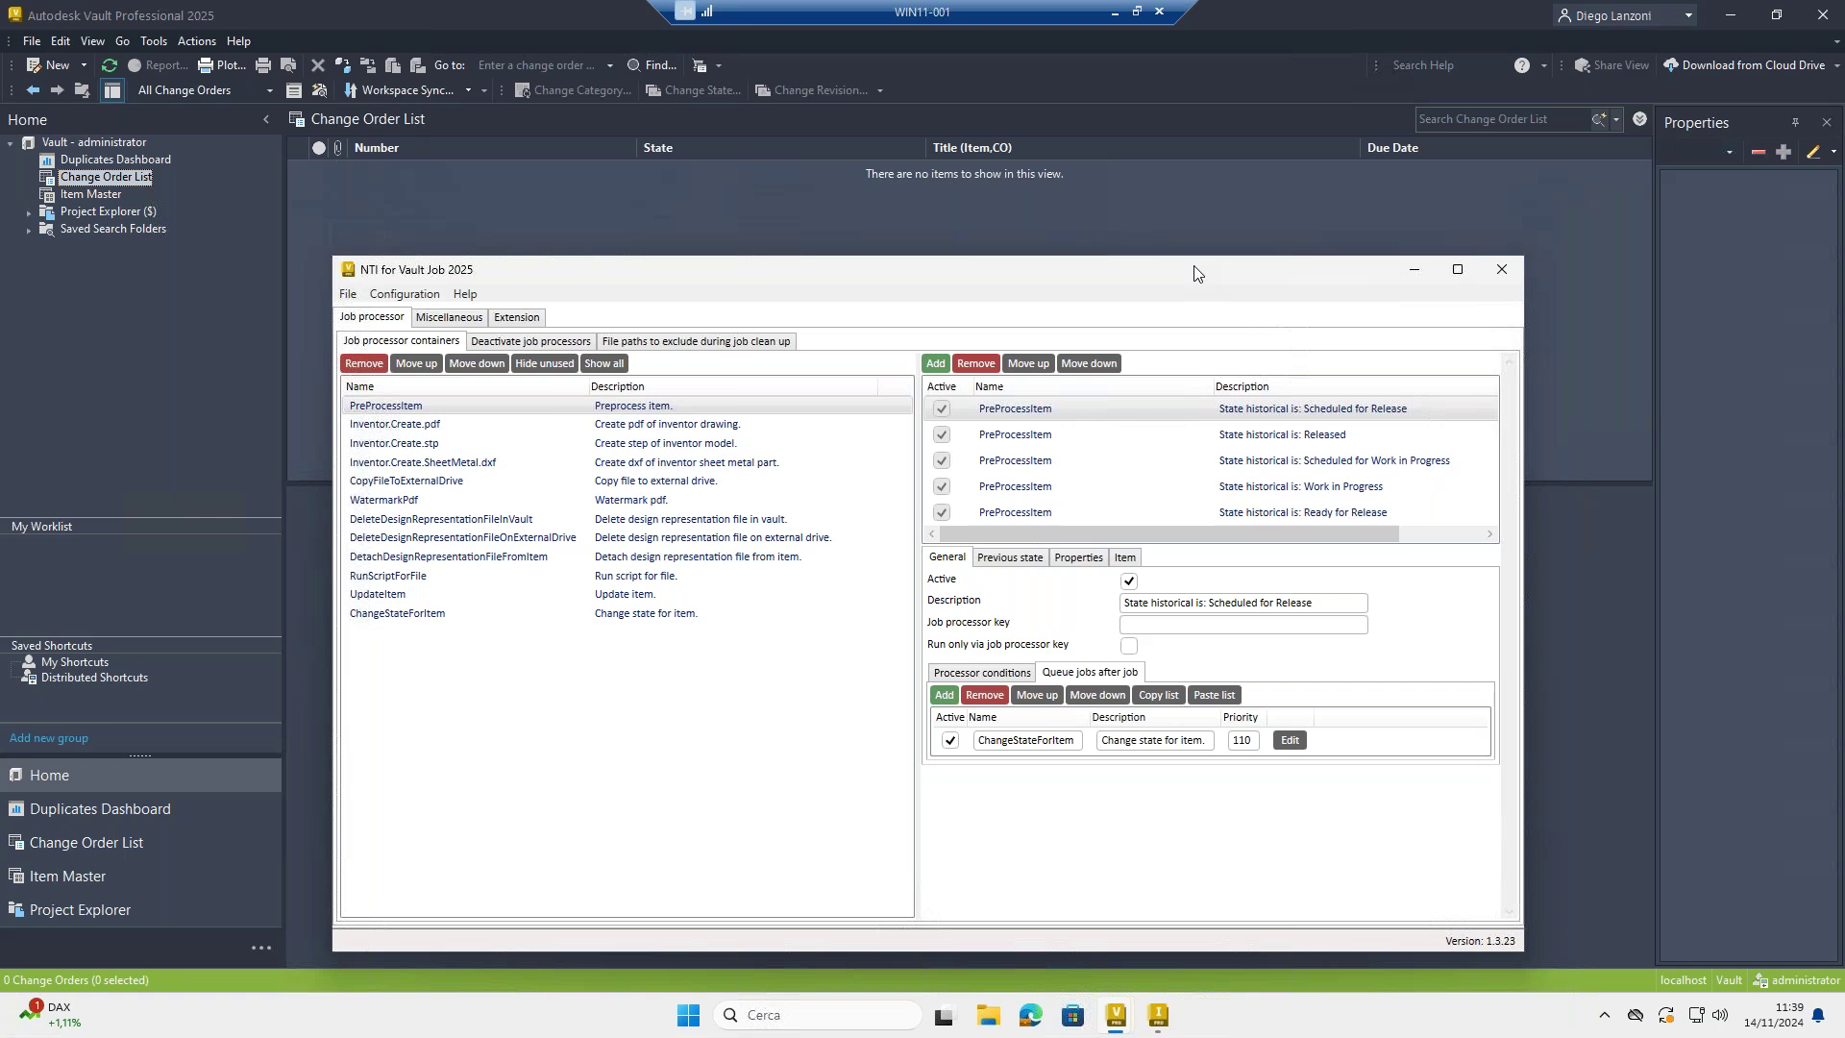
pyautogui.click(1502, 270)
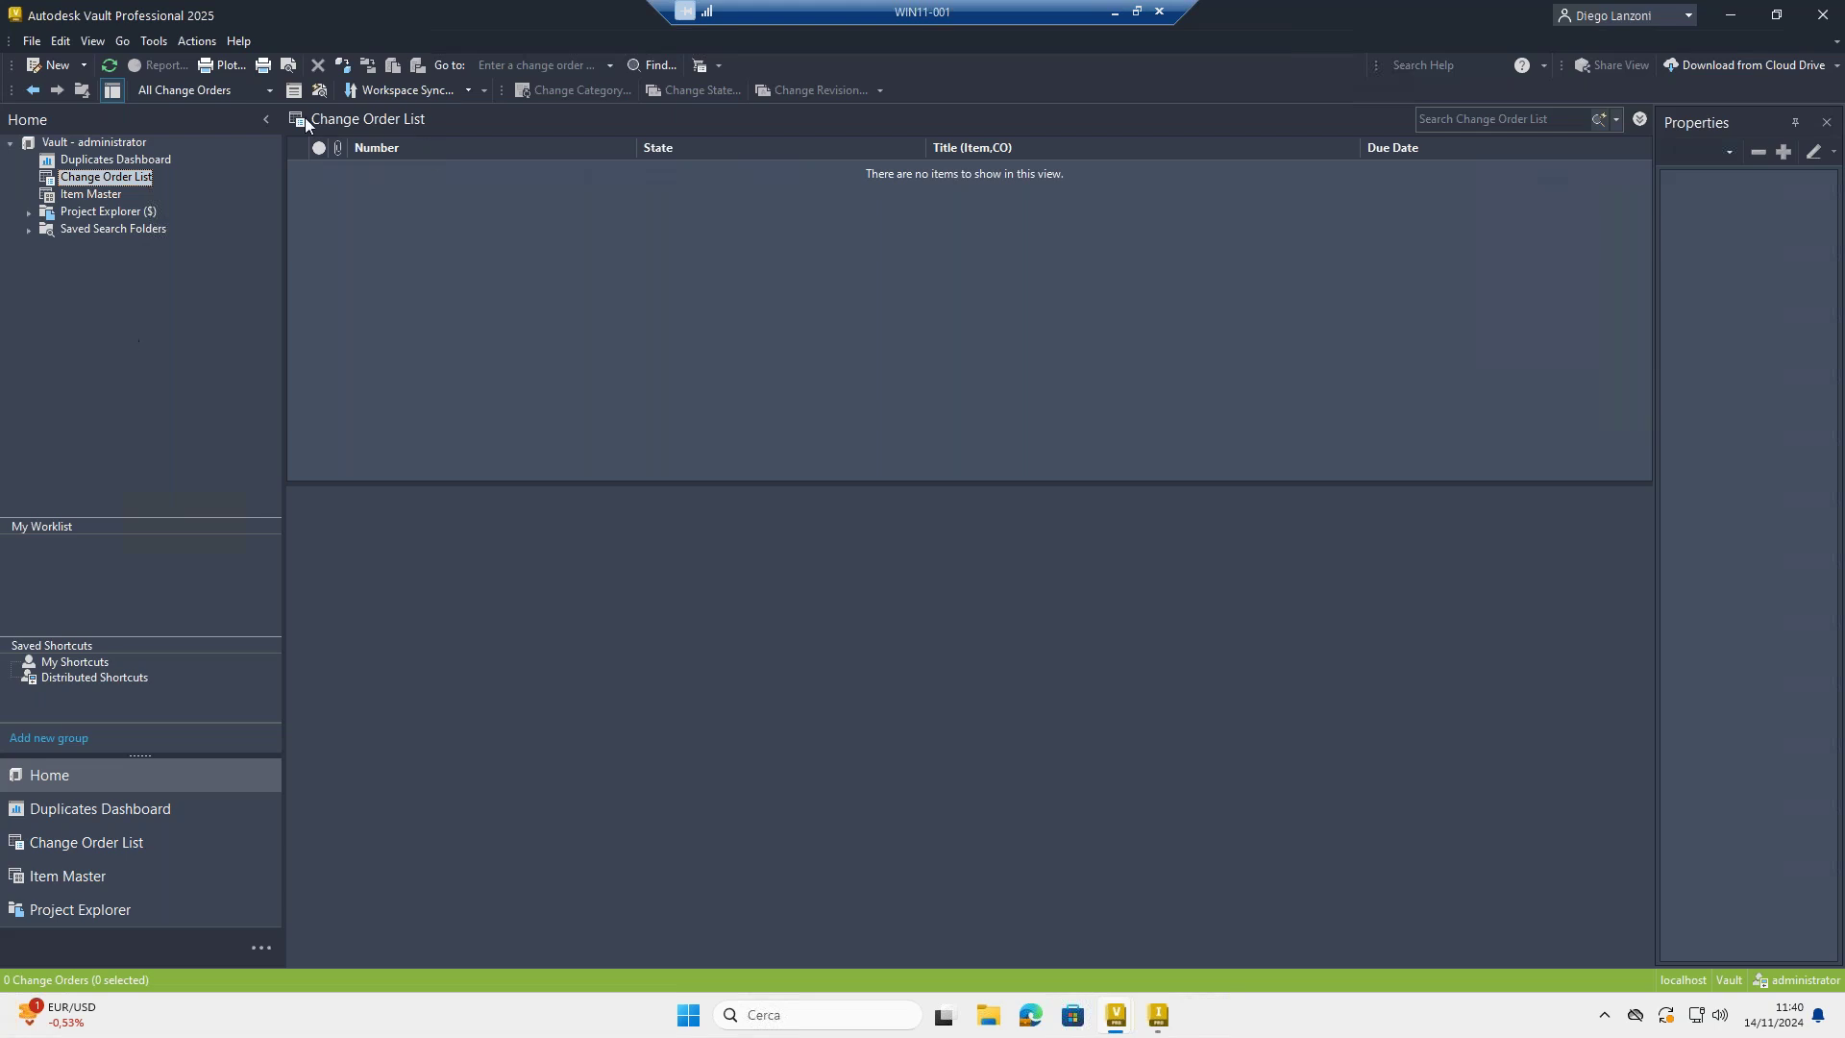
# Open the Item Master, review item 0300-165, and view item PT-001086 in its own window before closing it.
pyautogui.click(115, 193)
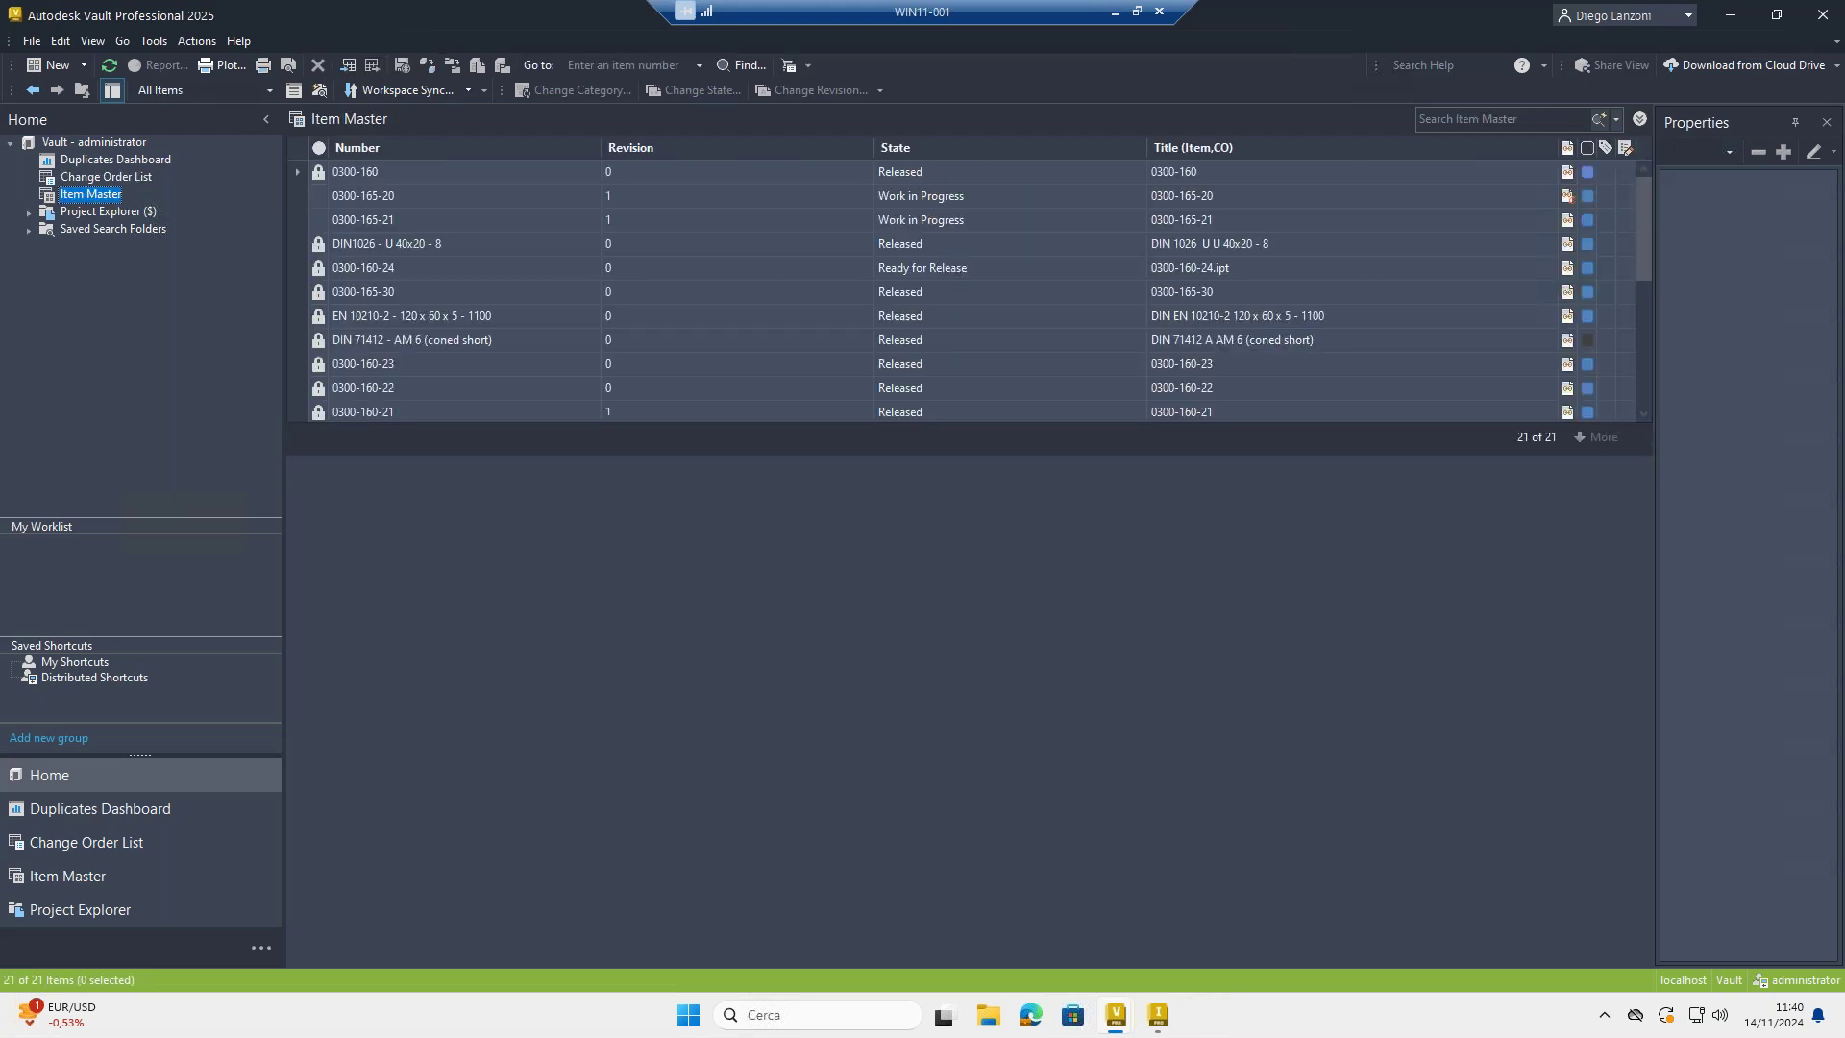
pyautogui.scroll(-2, 526, 274)
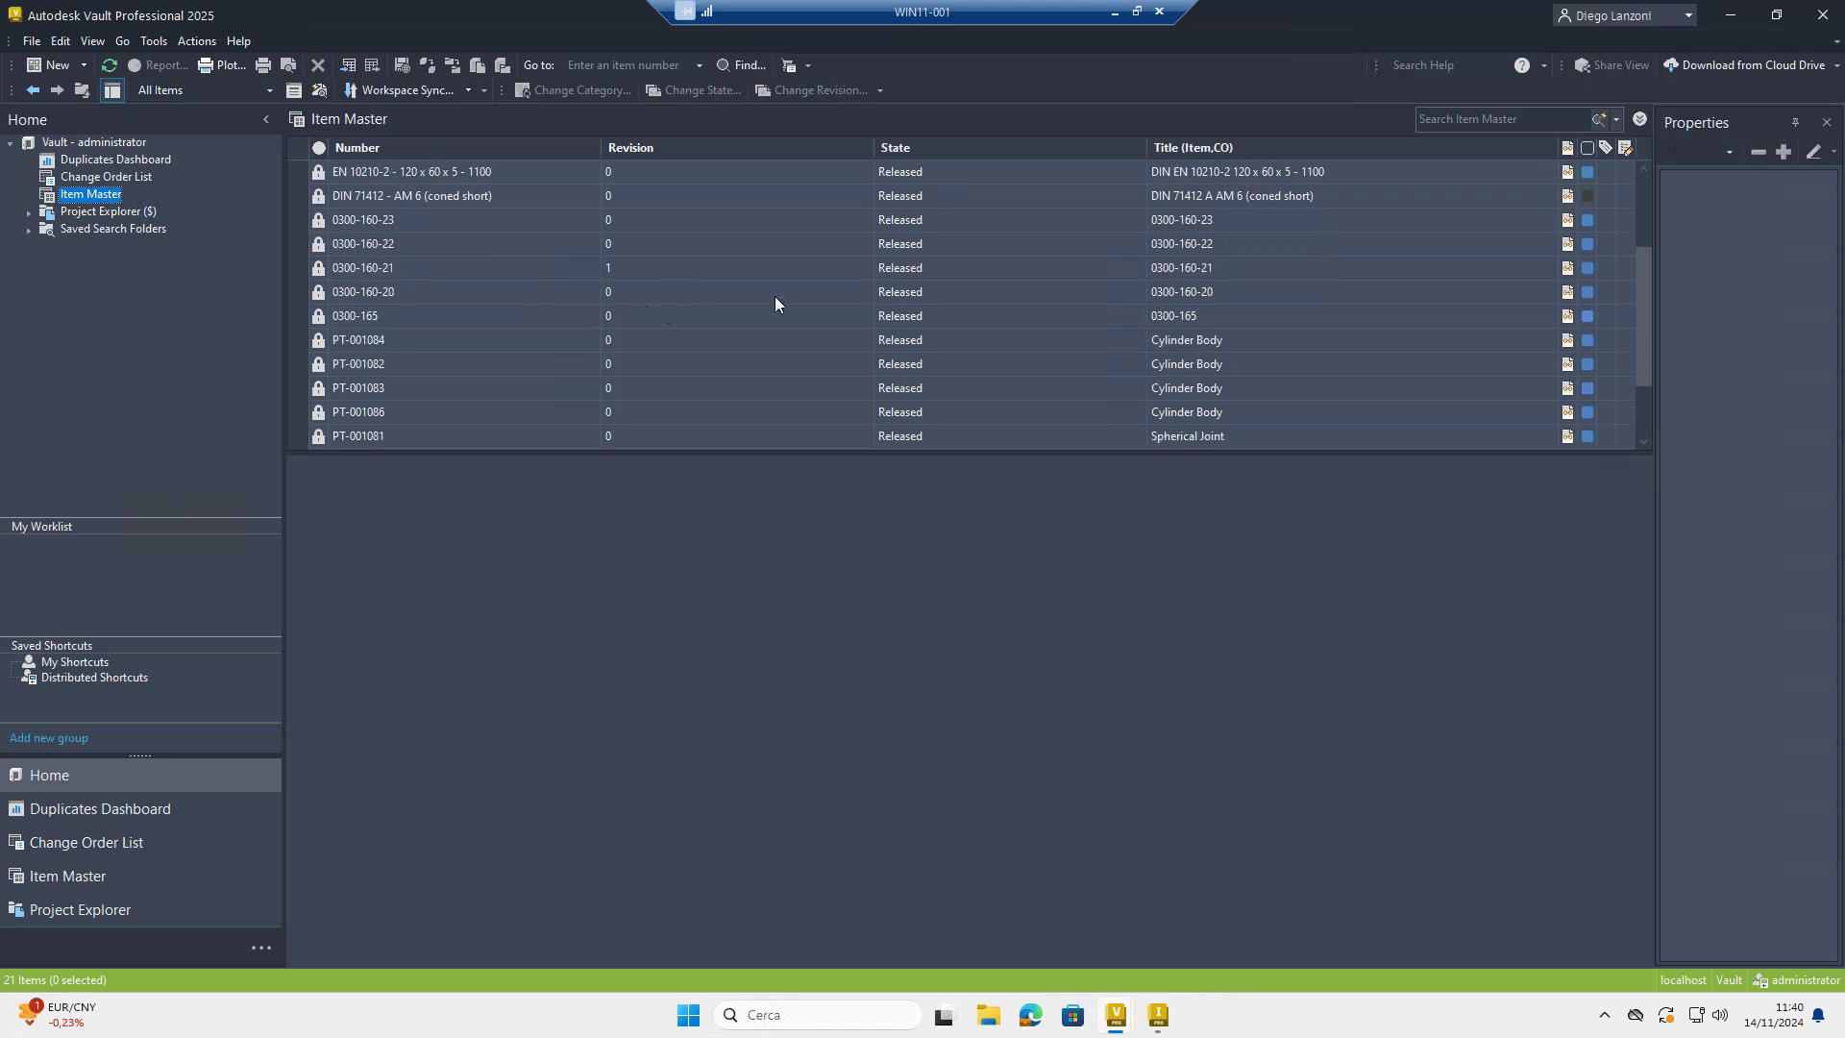
pyautogui.click(880, 319)
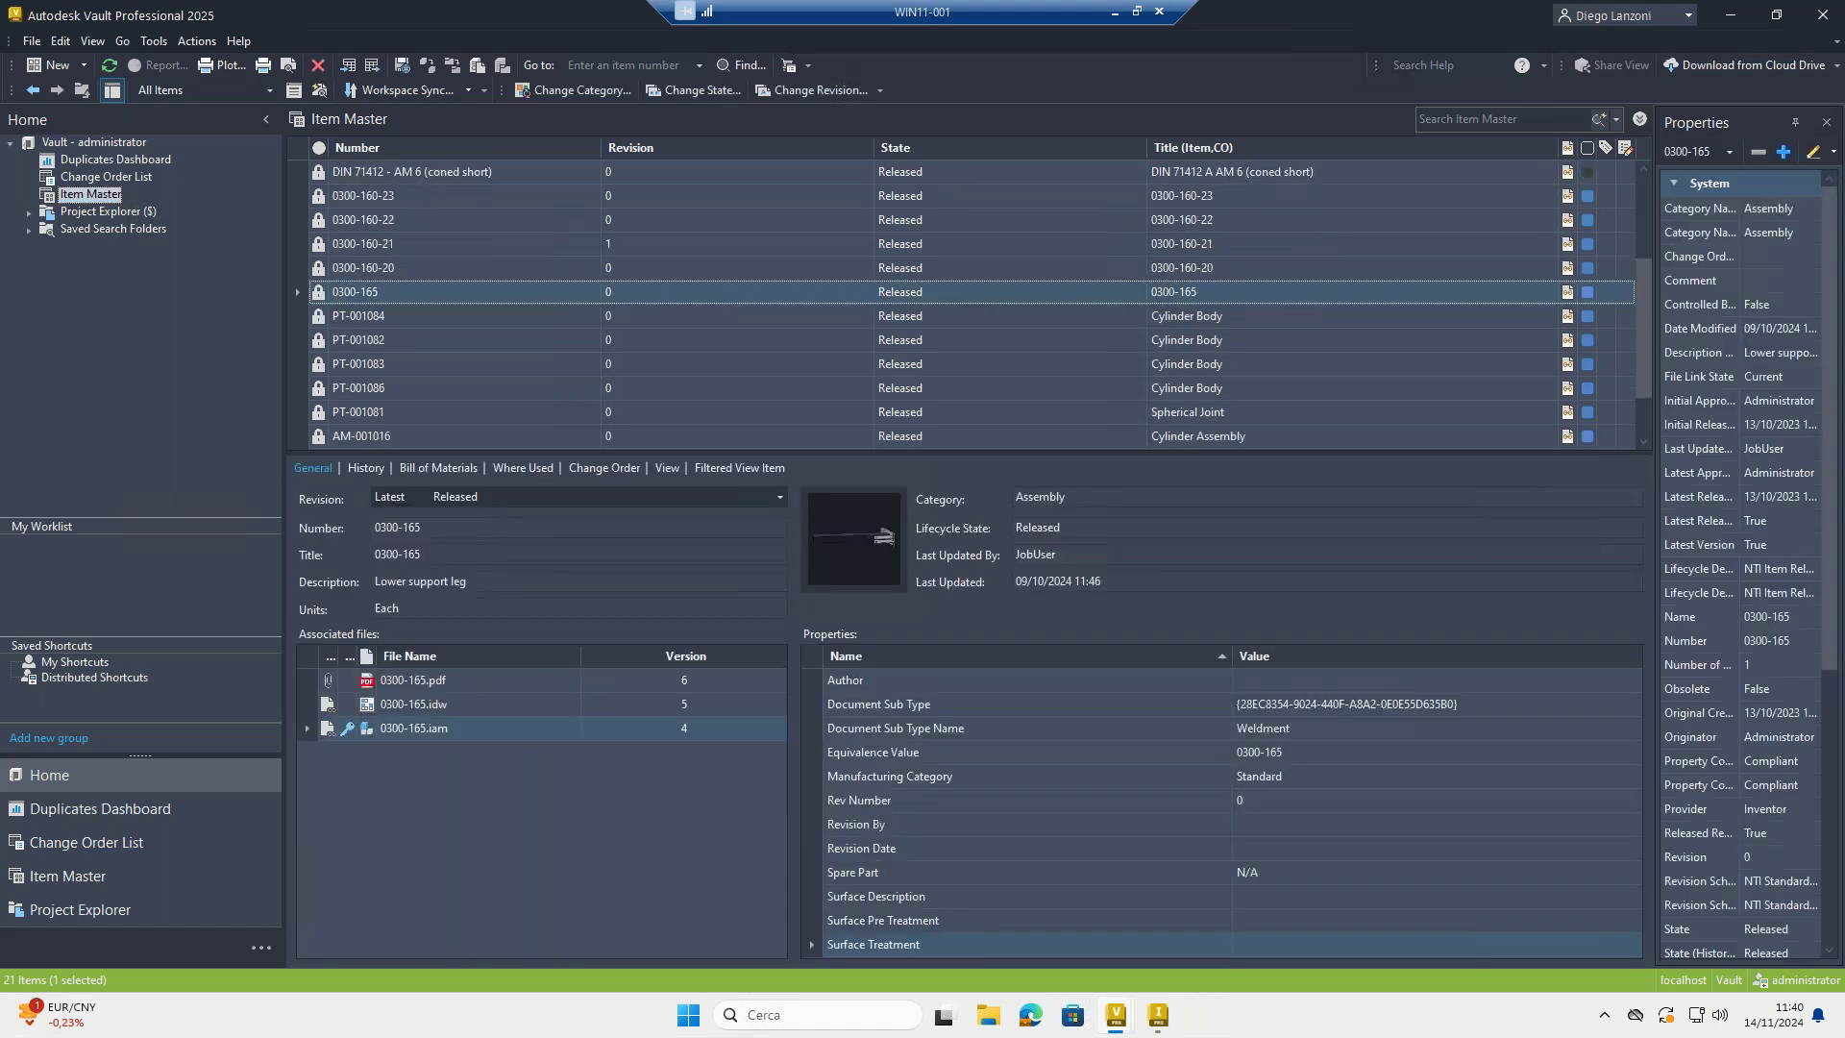
pyautogui.scroll(-1, 885, 323)
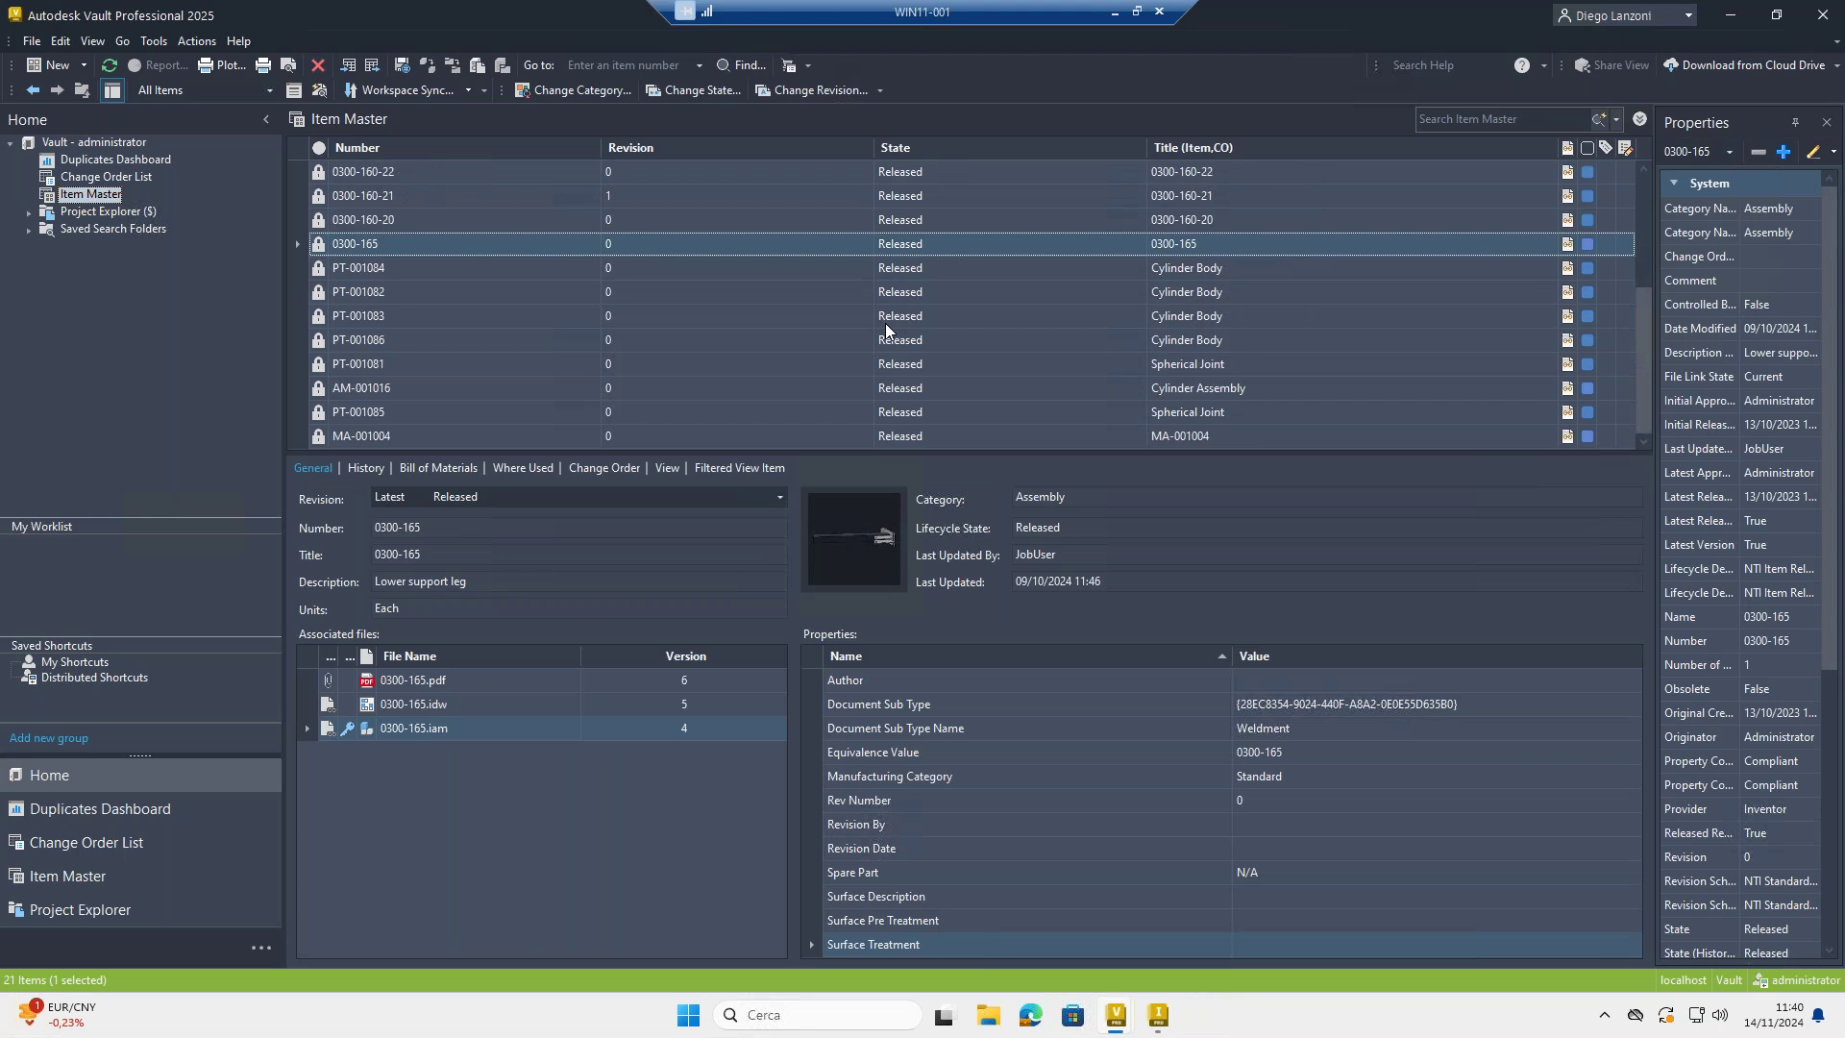
pyautogui.click(431, 342)
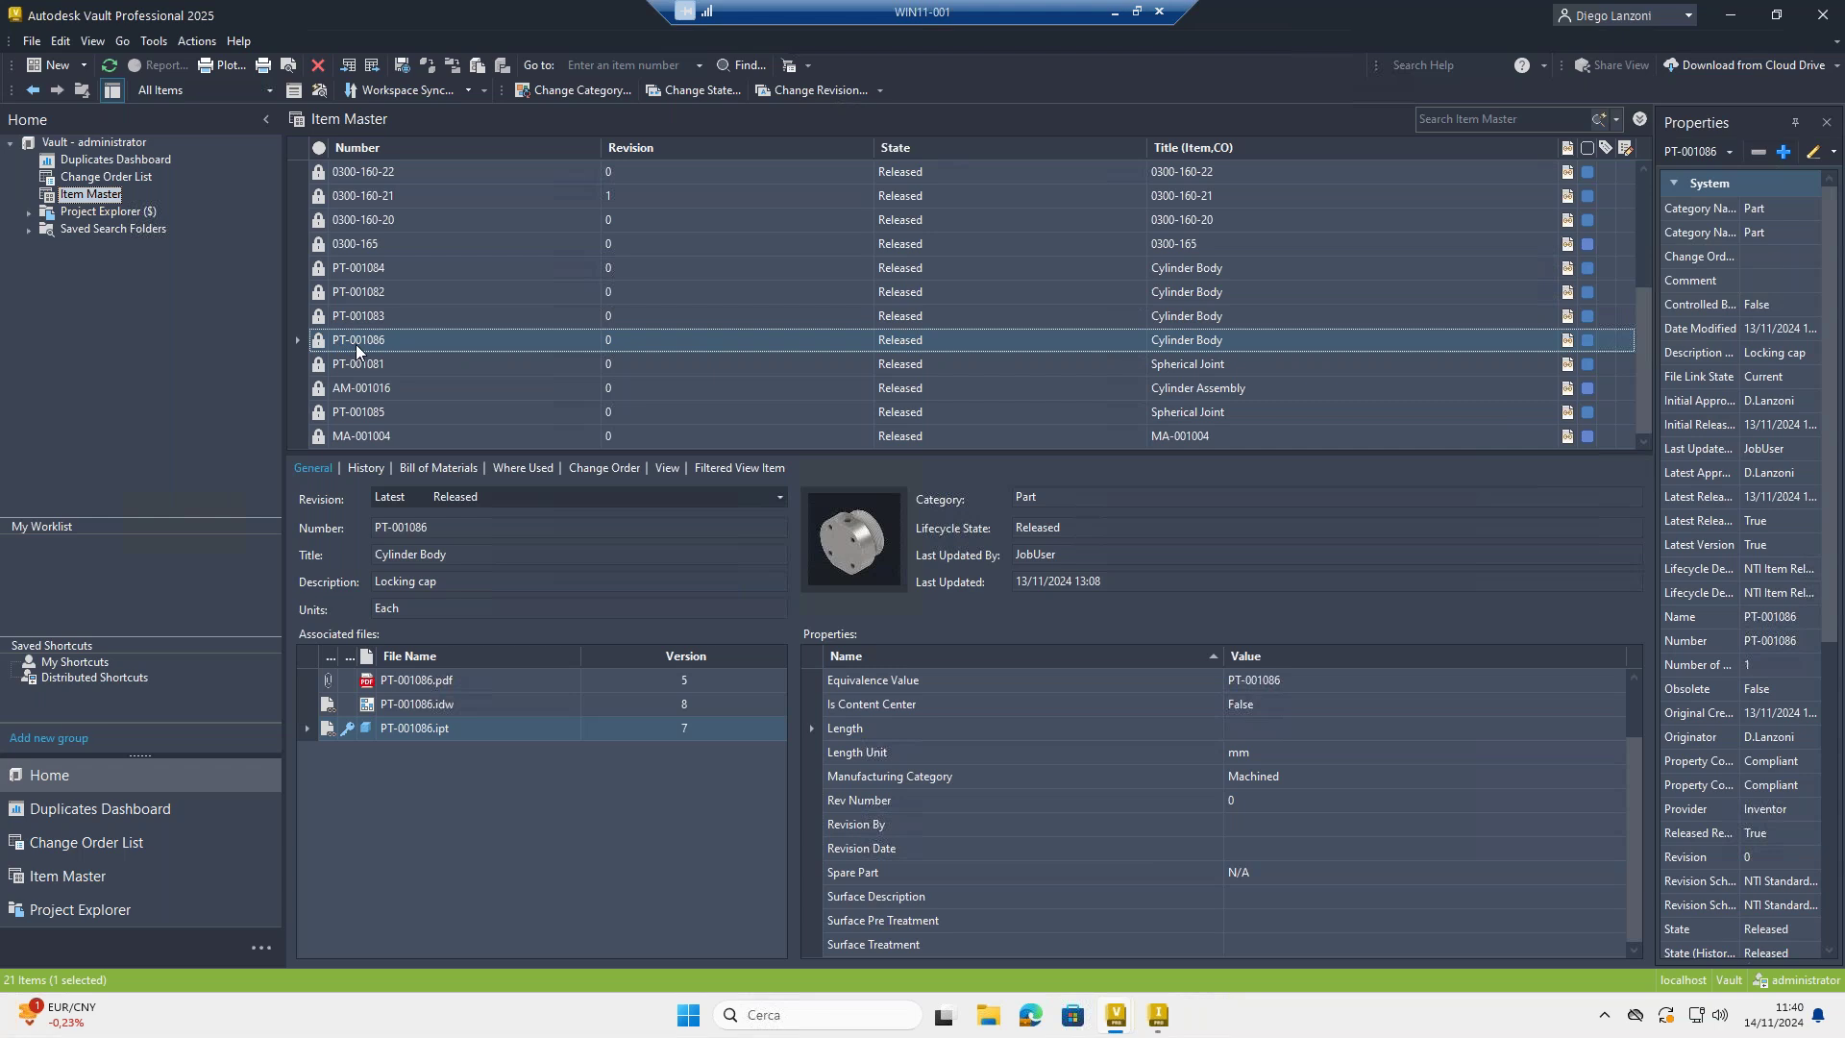
pyautogui.press('Return')
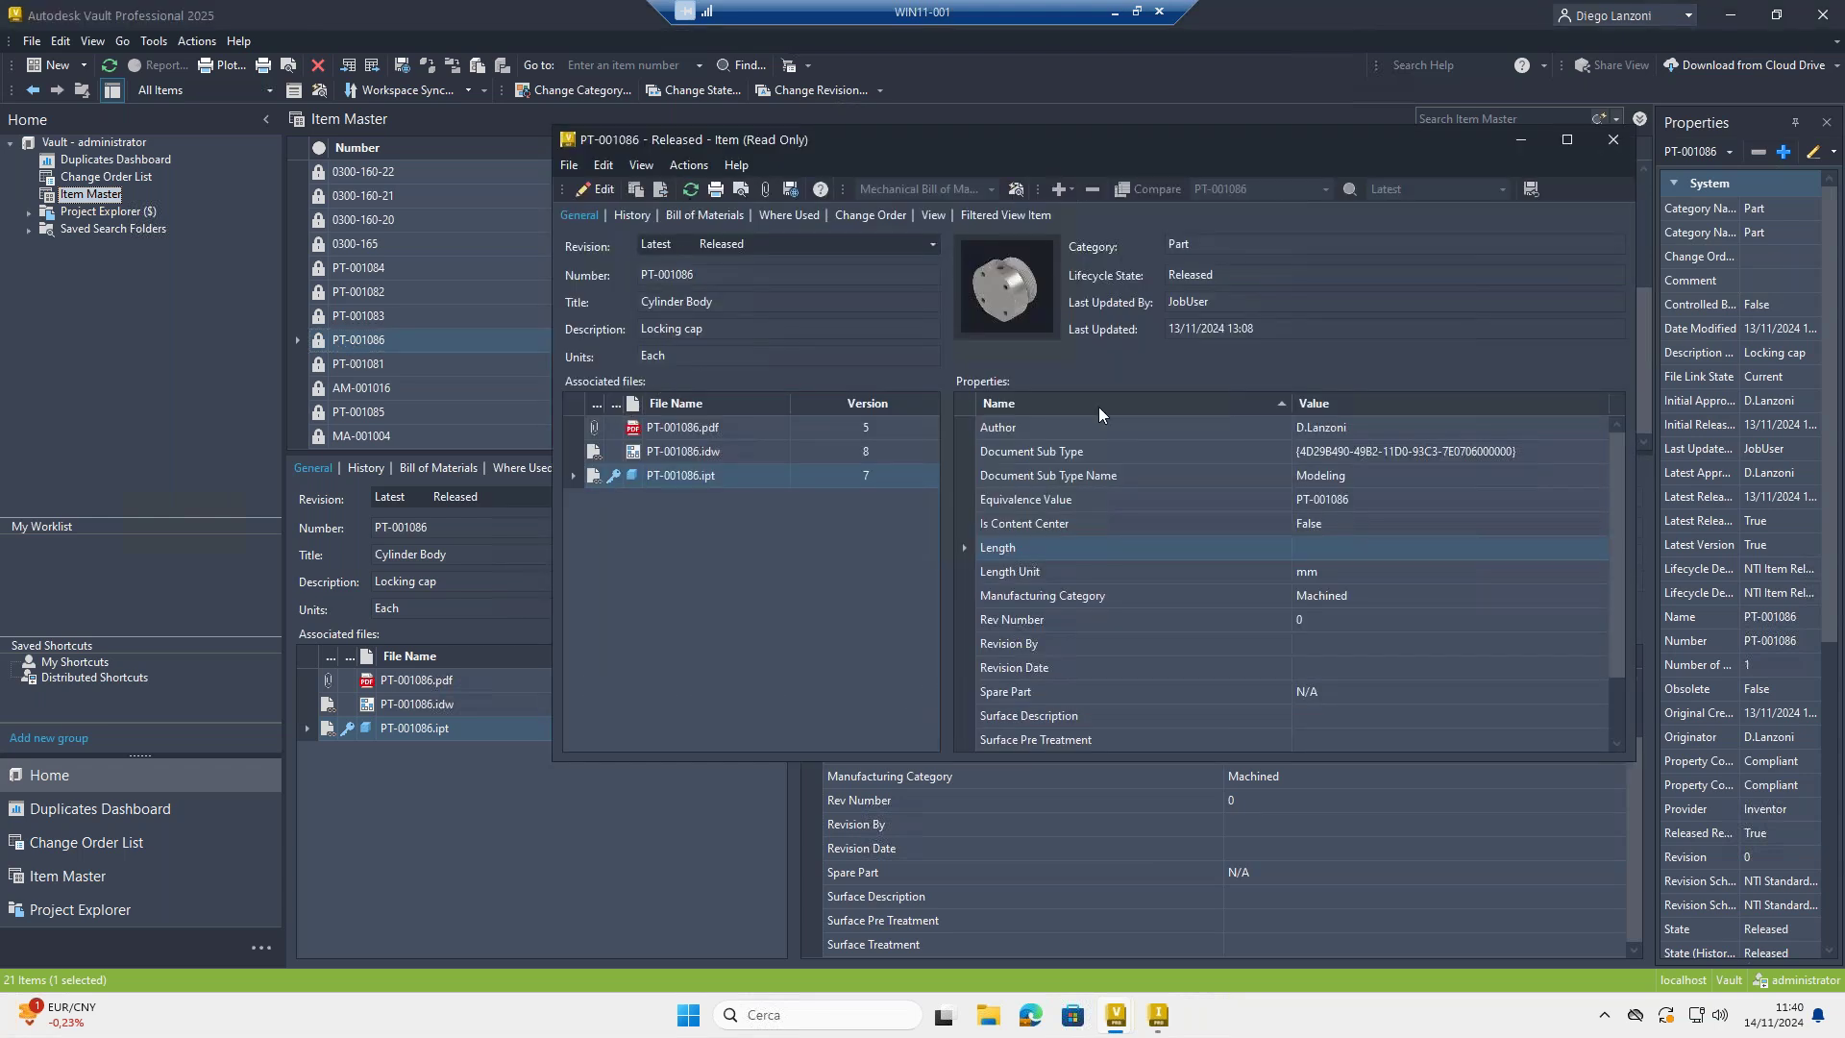
pyautogui.click(1613, 139)
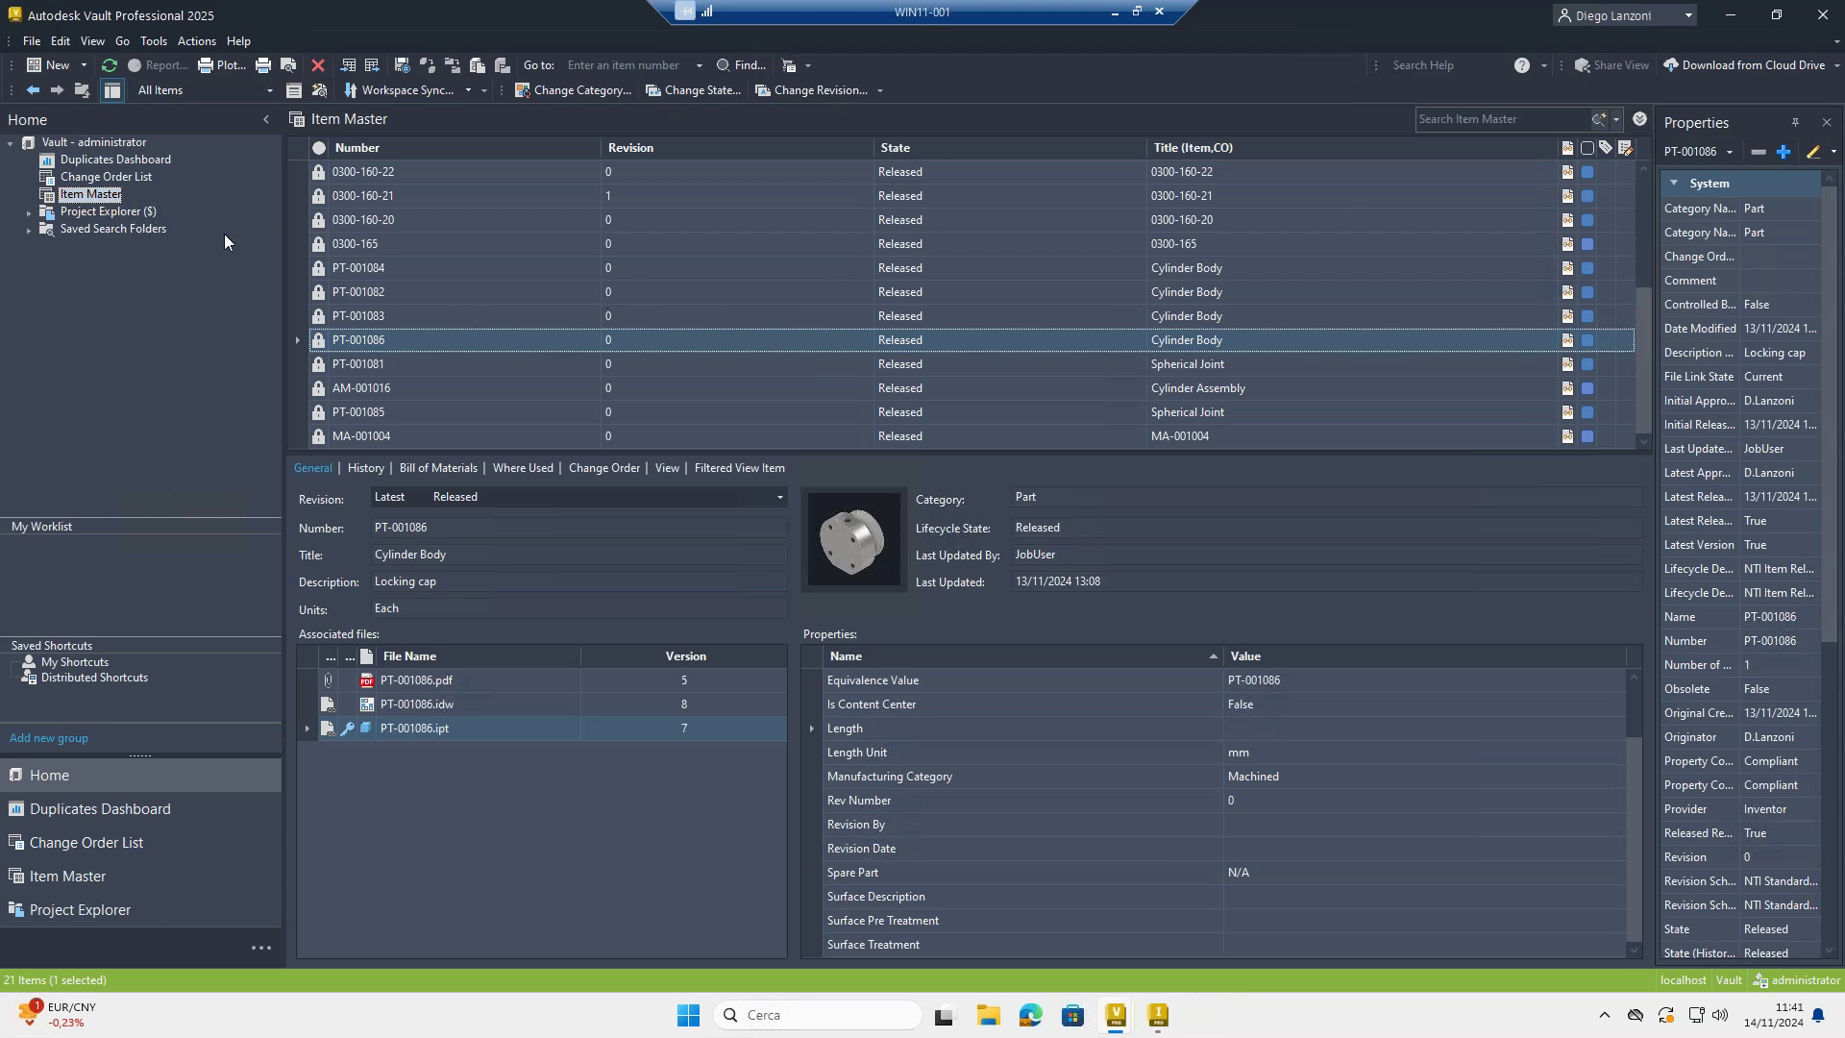
# Go from item PT-001086's associated file PT-001086.ipt to its vault folder and select the part there.
pyautogui.rightClick(434, 728)
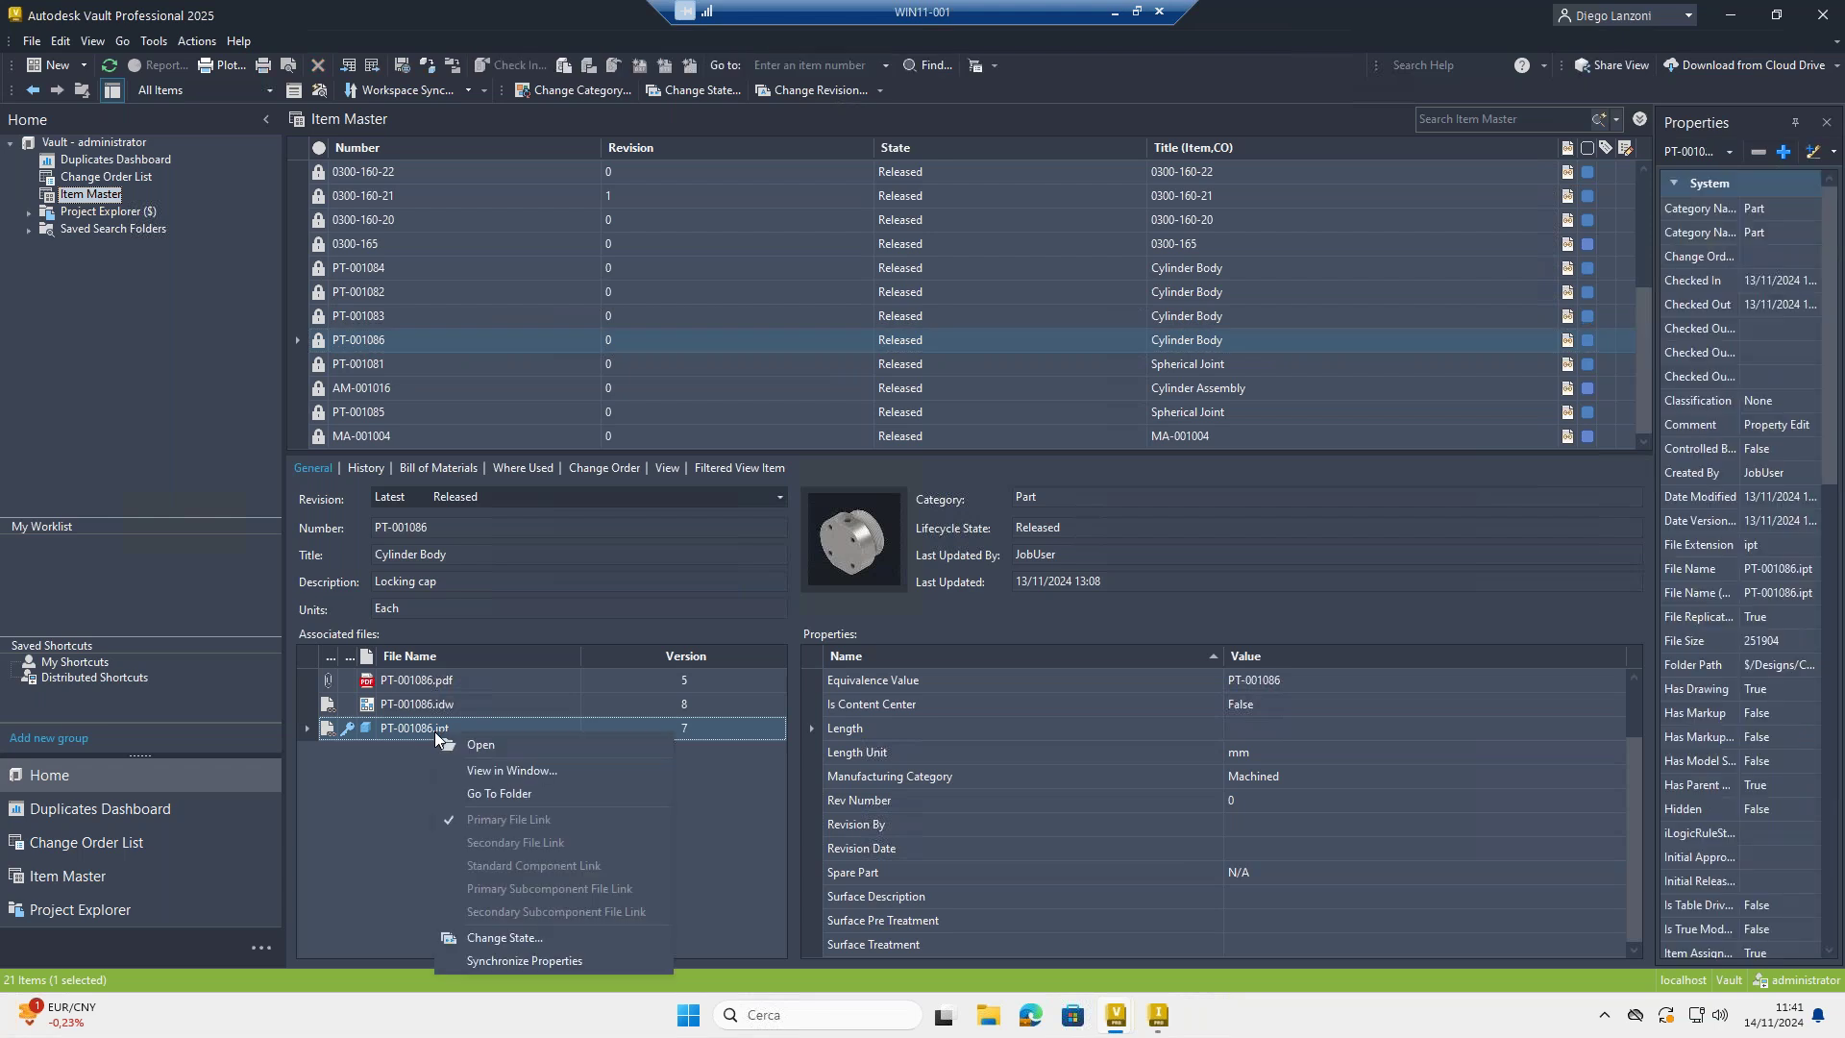
pyautogui.click(509, 791)
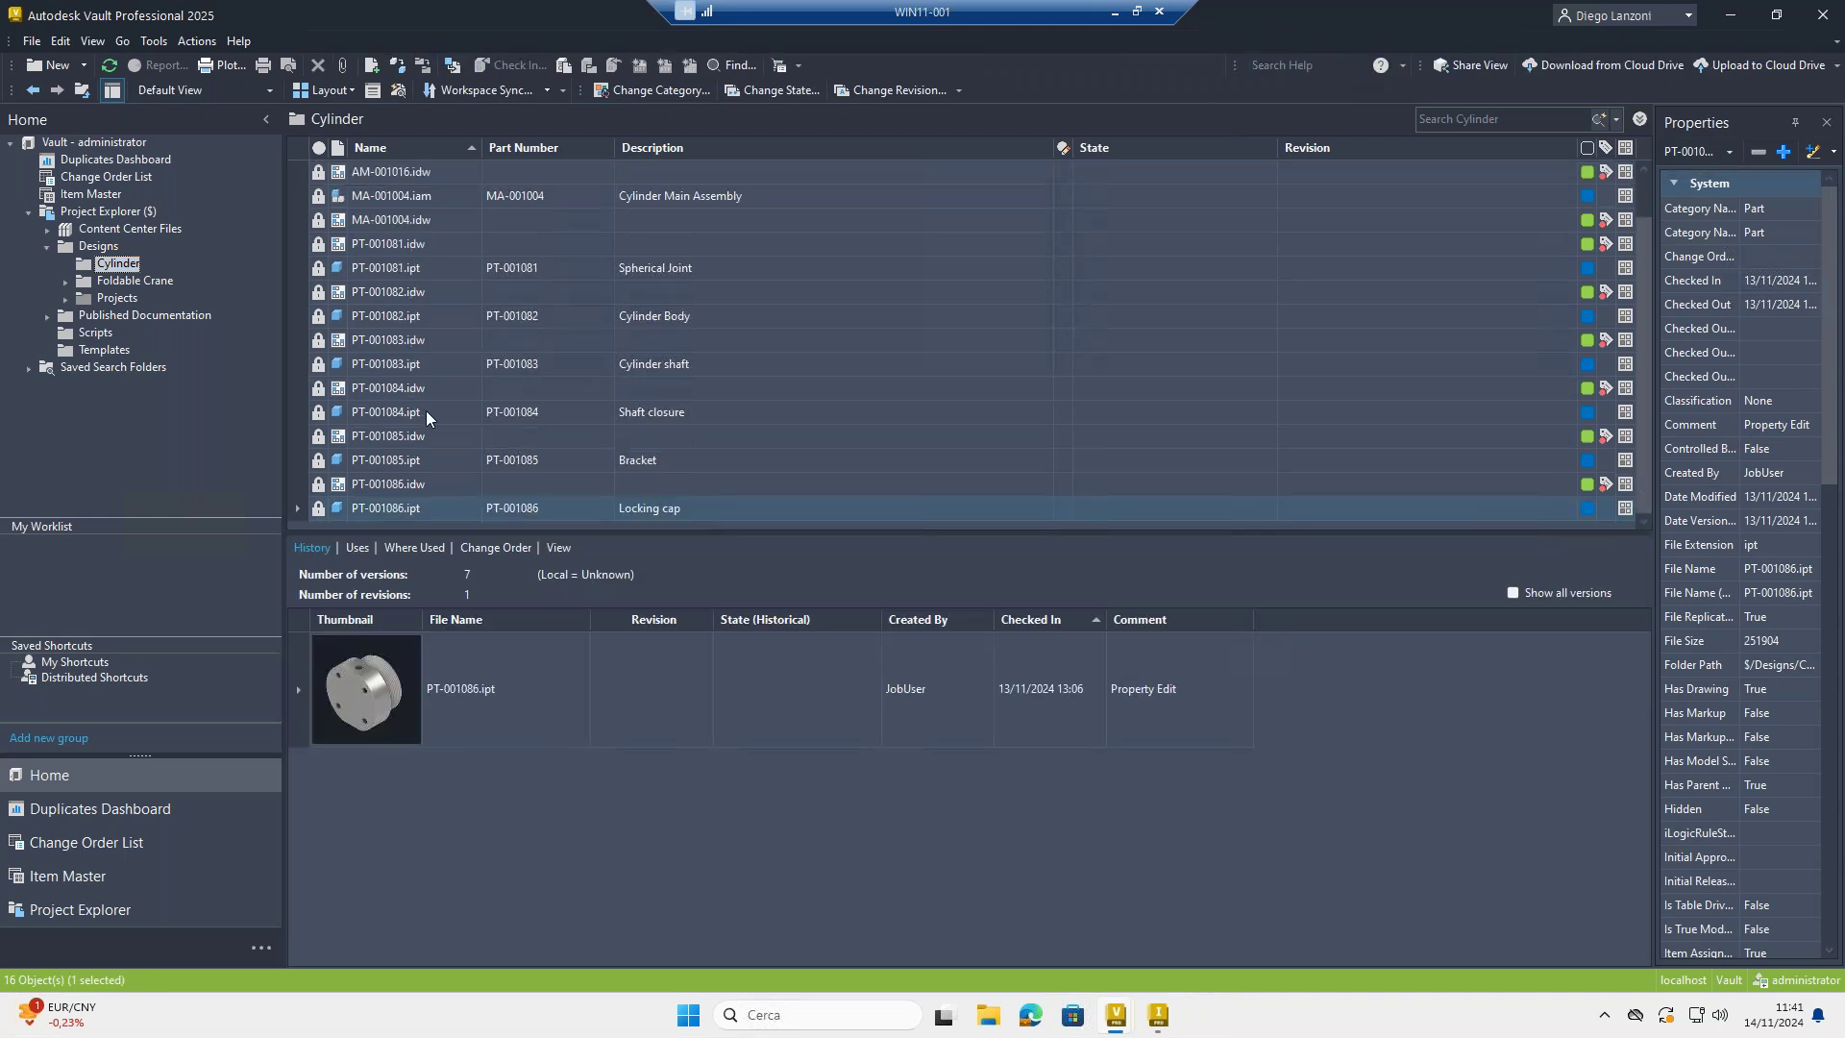
pyautogui.click(333, 512)
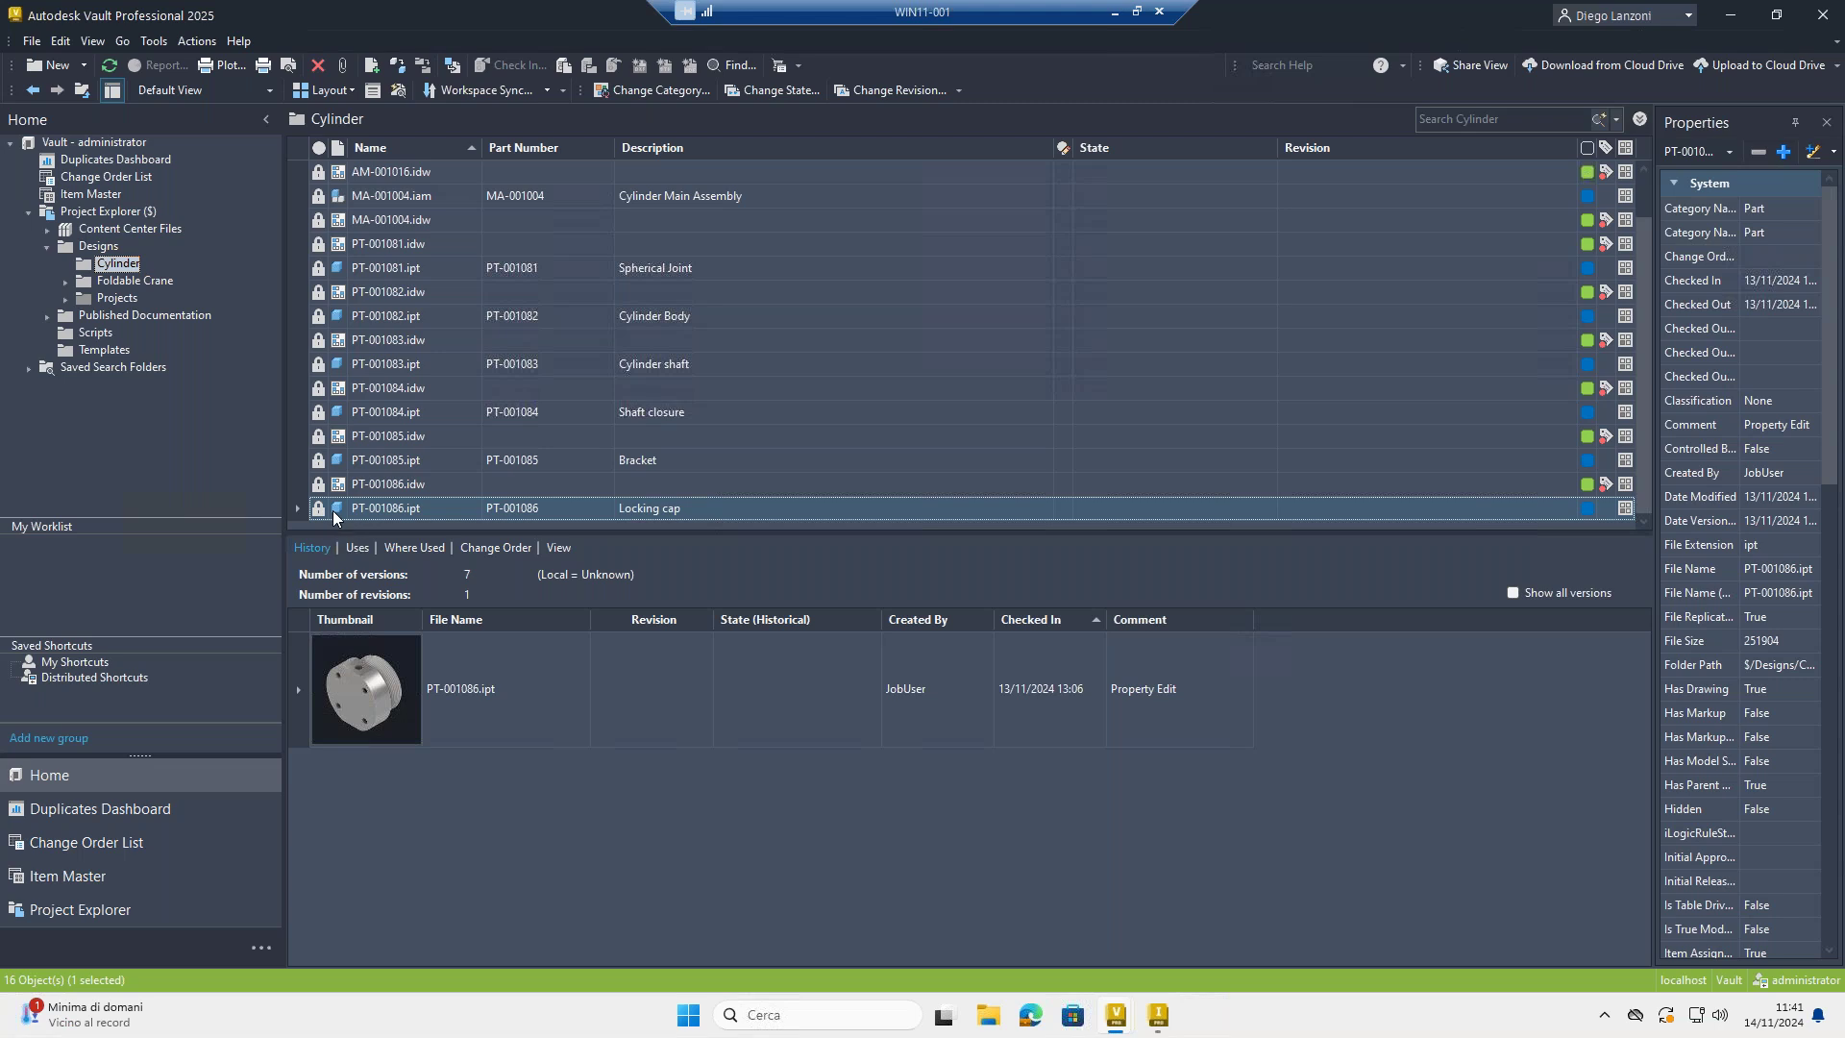
# Switch to the Edge browser, open the Autodesk Vault Thin Client favourite and sign in to the vault.
pyautogui.click(1031, 1016)
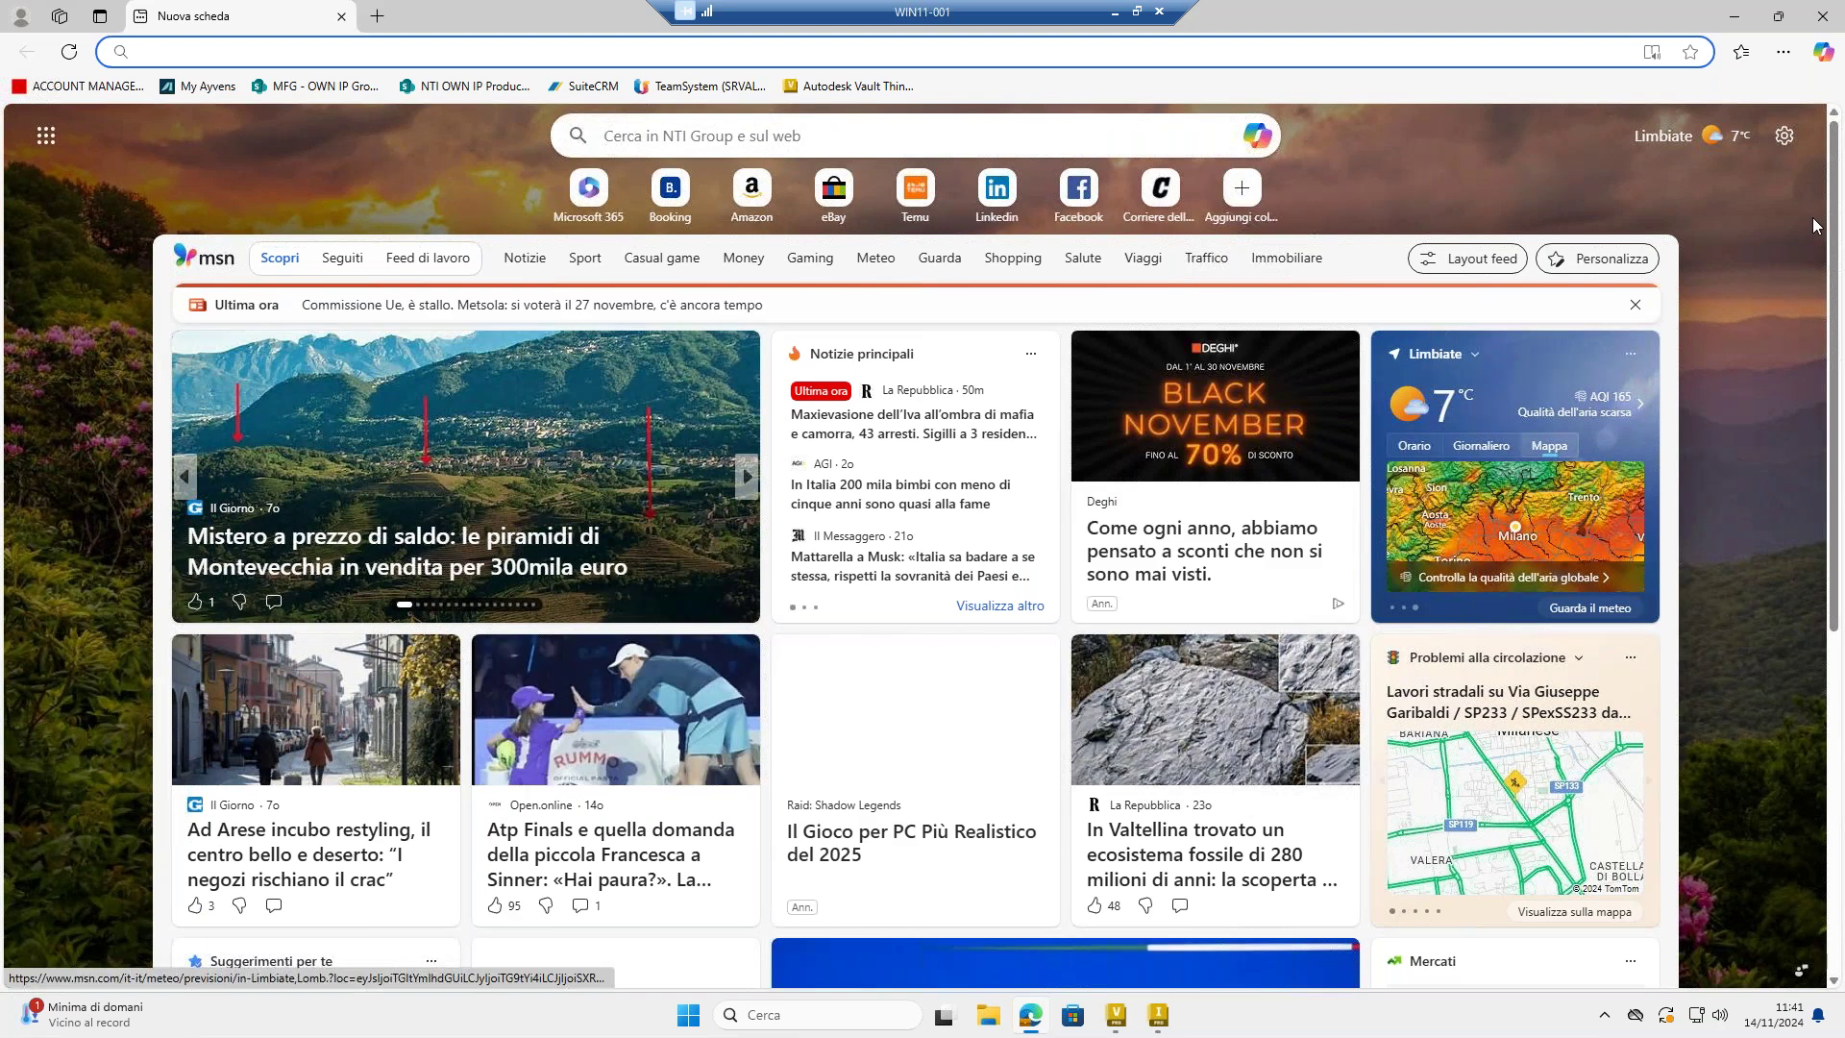
pyautogui.click(1782, 52)
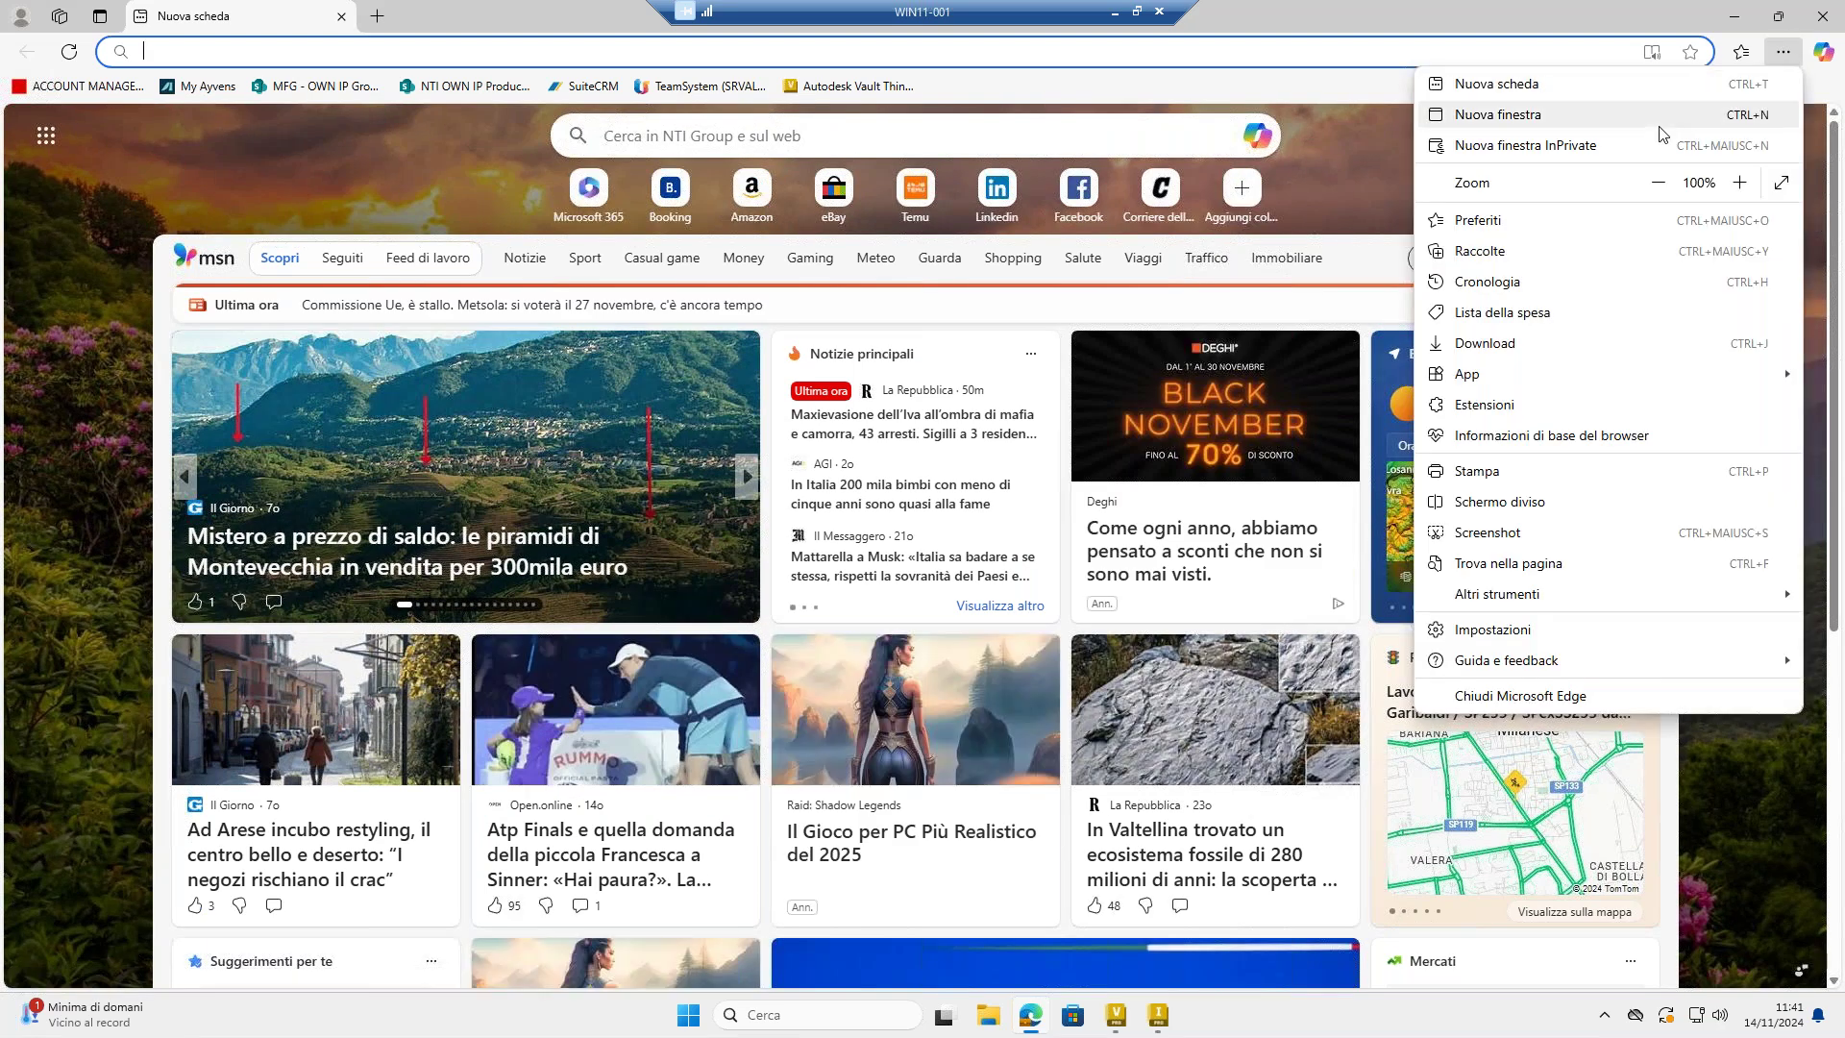
pyautogui.click(1585, 220)
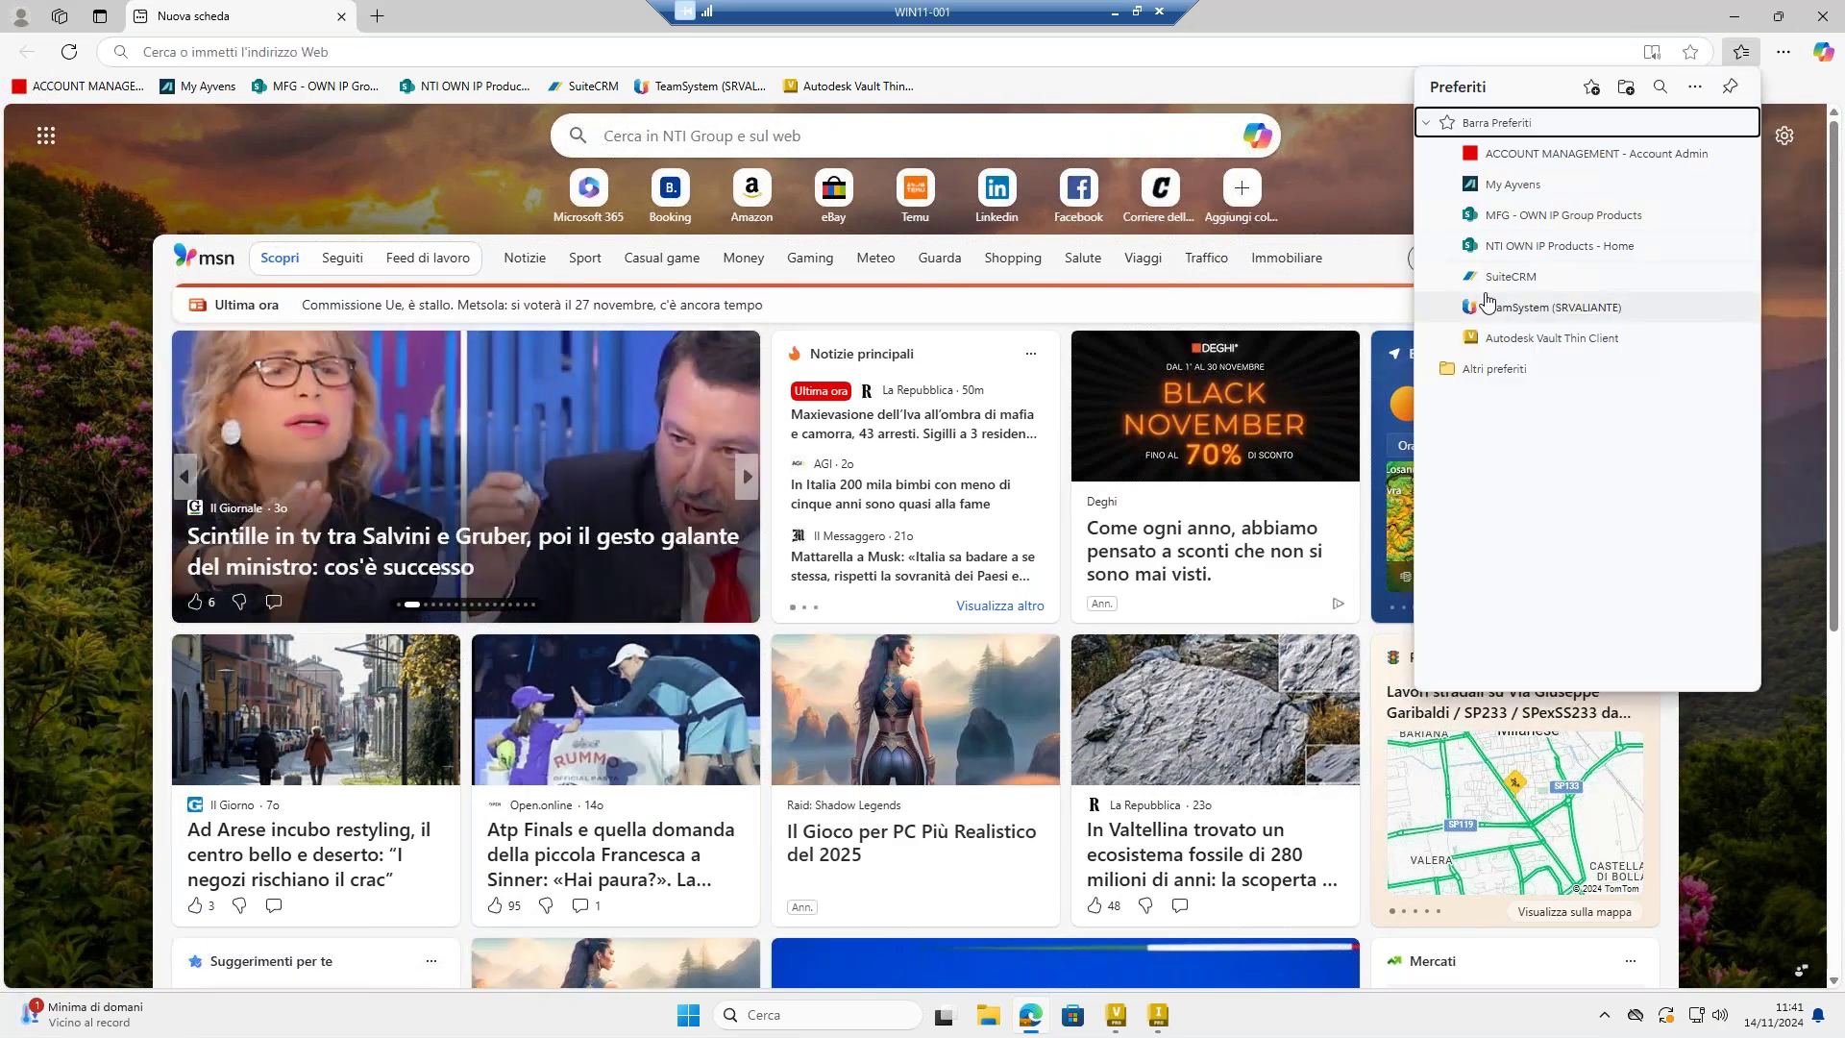
pyautogui.click(1499, 338)
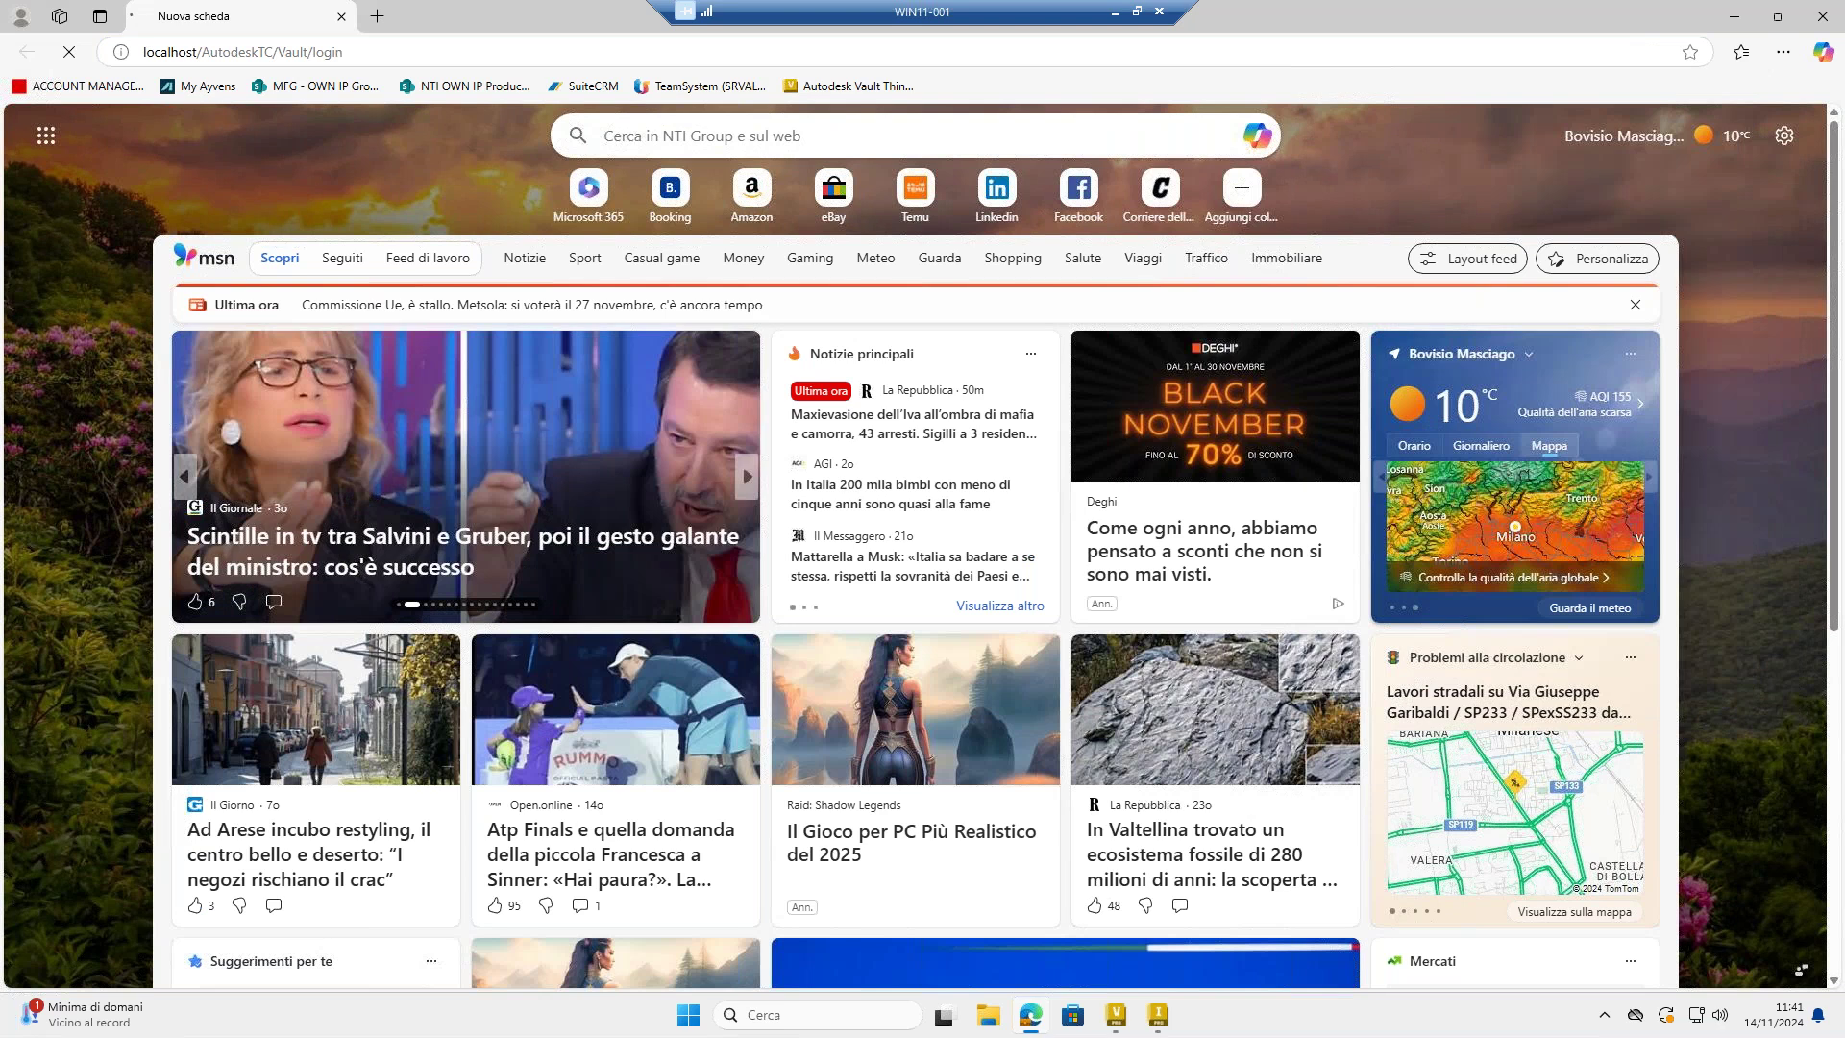
pyautogui.click(1041, 331)
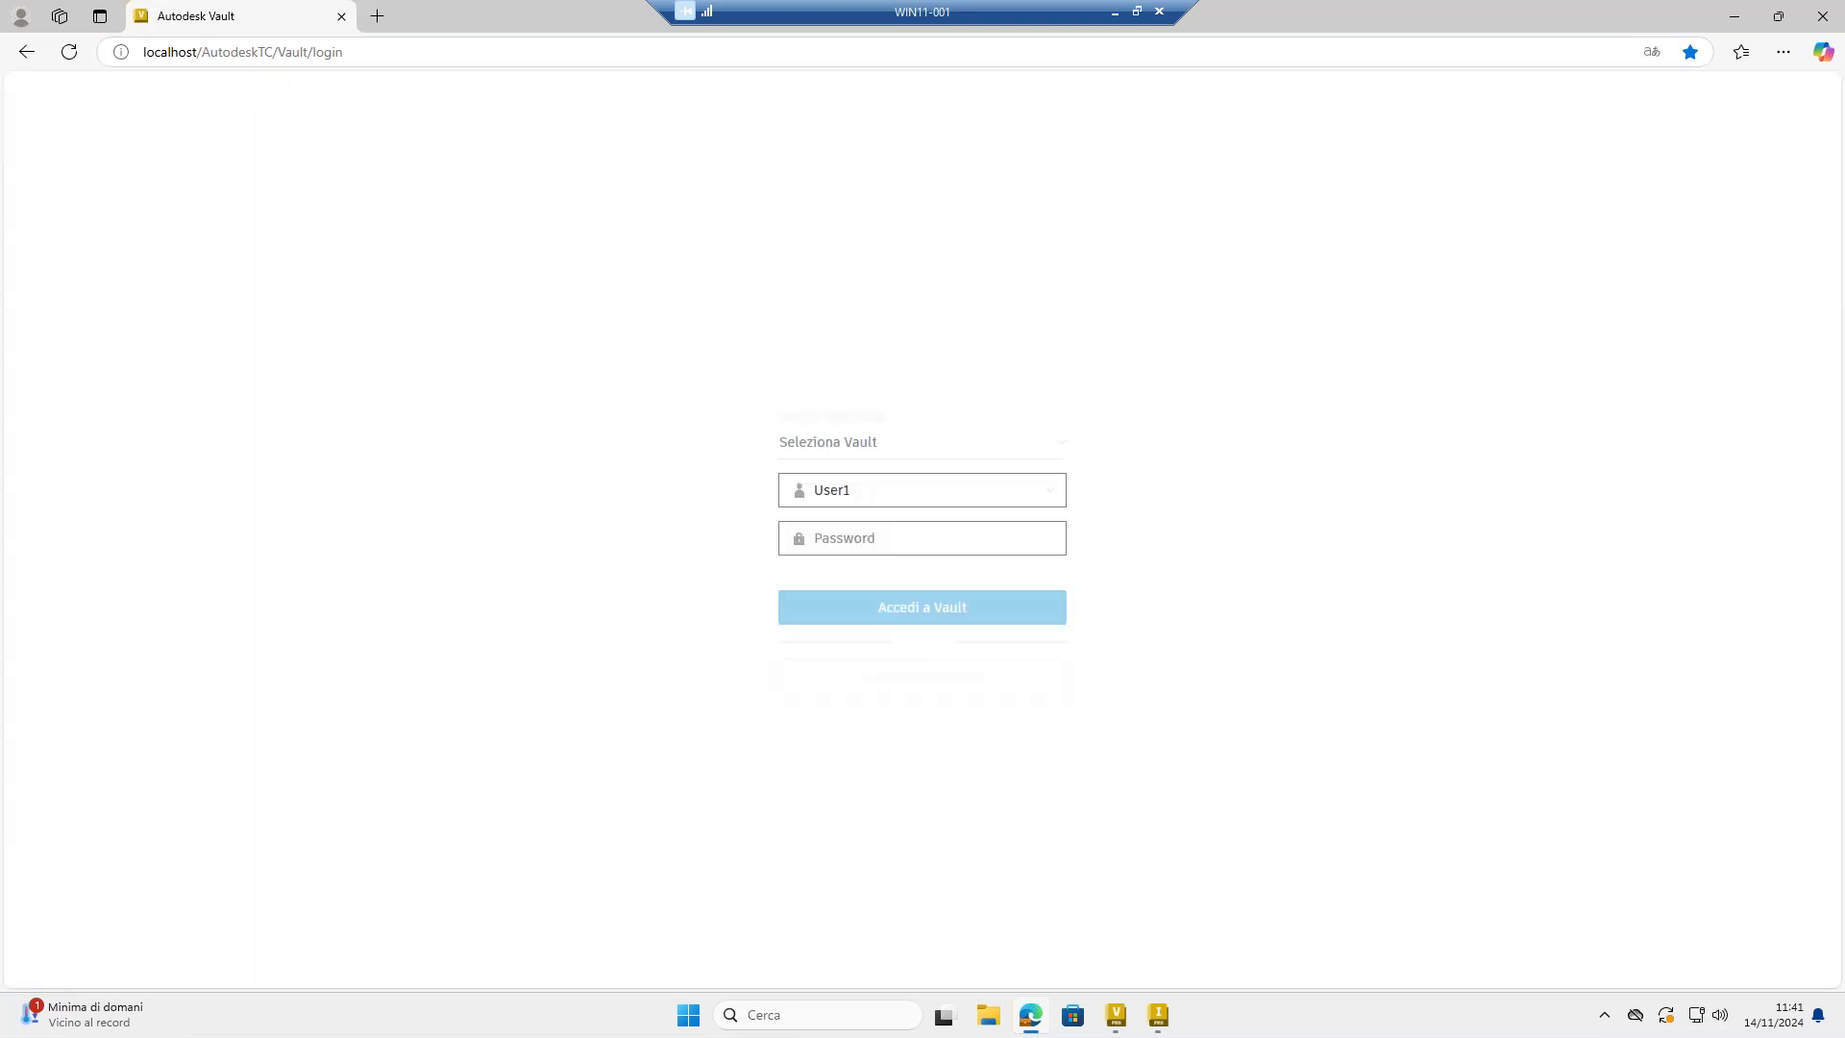
pyautogui.click(869, 610)
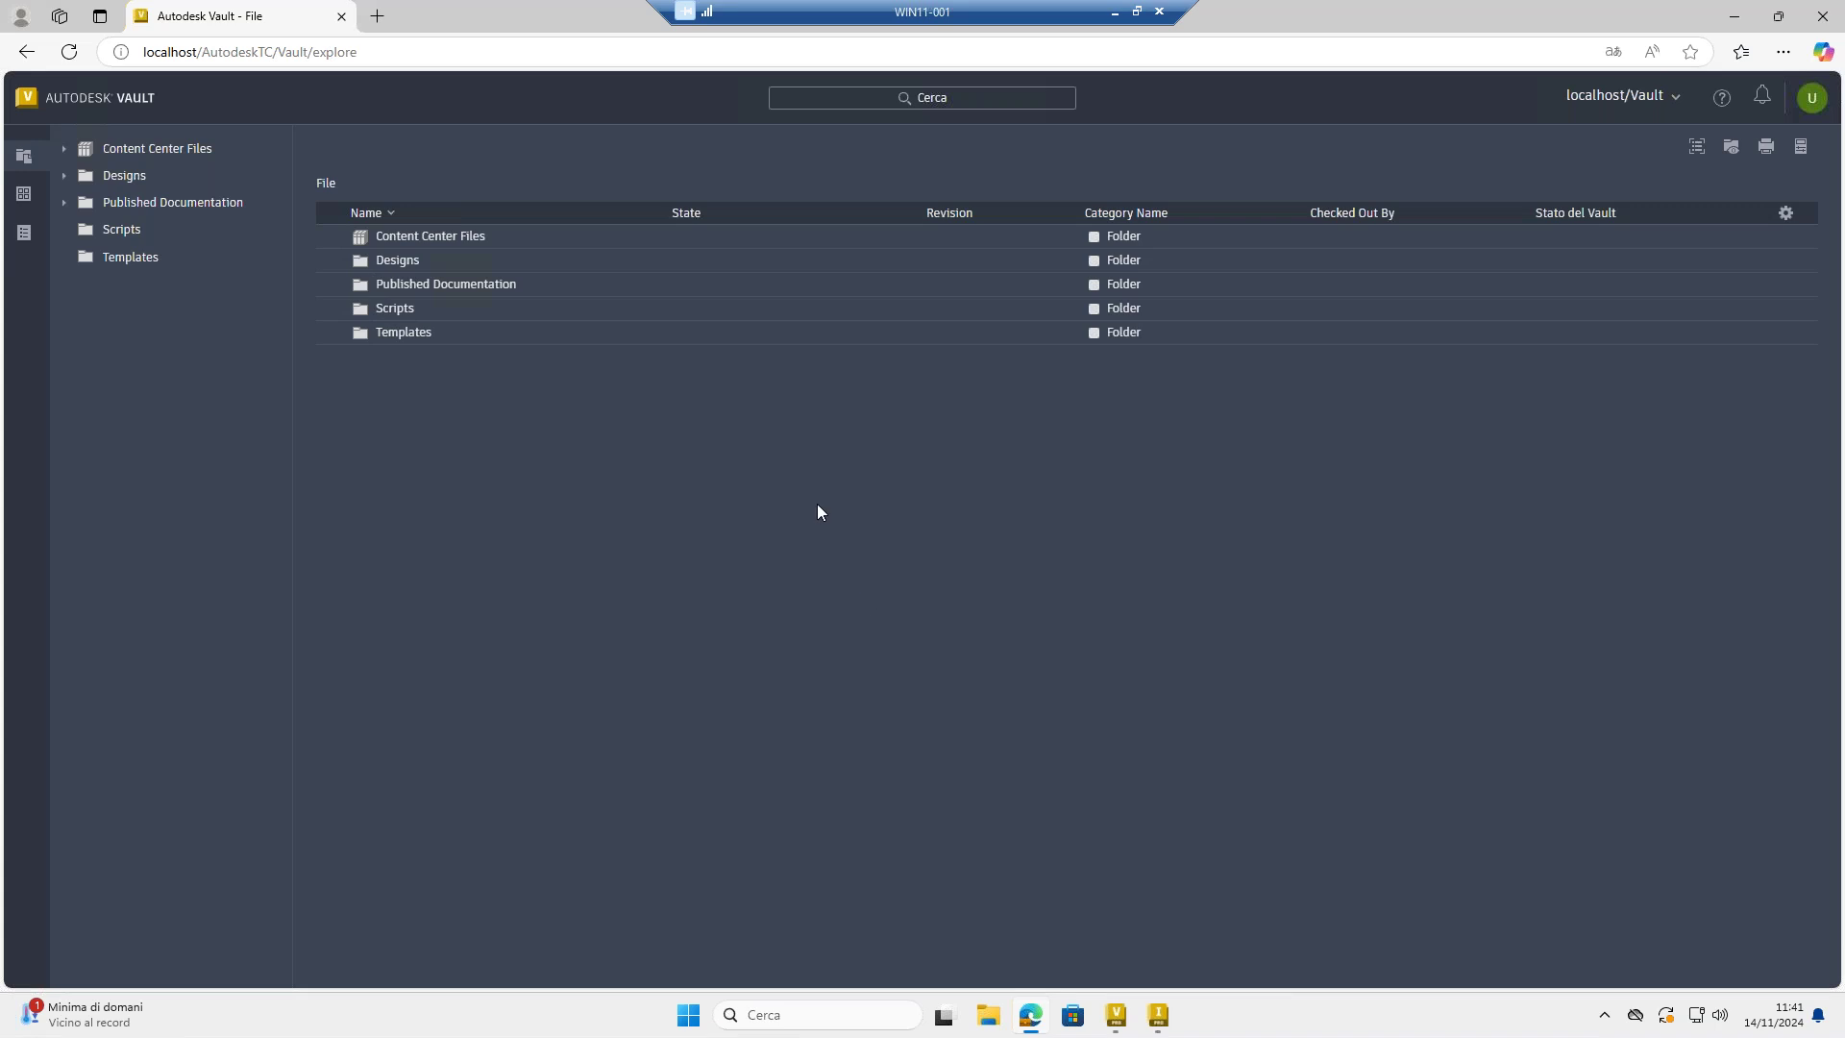
# View the thin client's item list, and browse the vault files to the Designs/Cylinder folder.
pyautogui.click(26, 193)
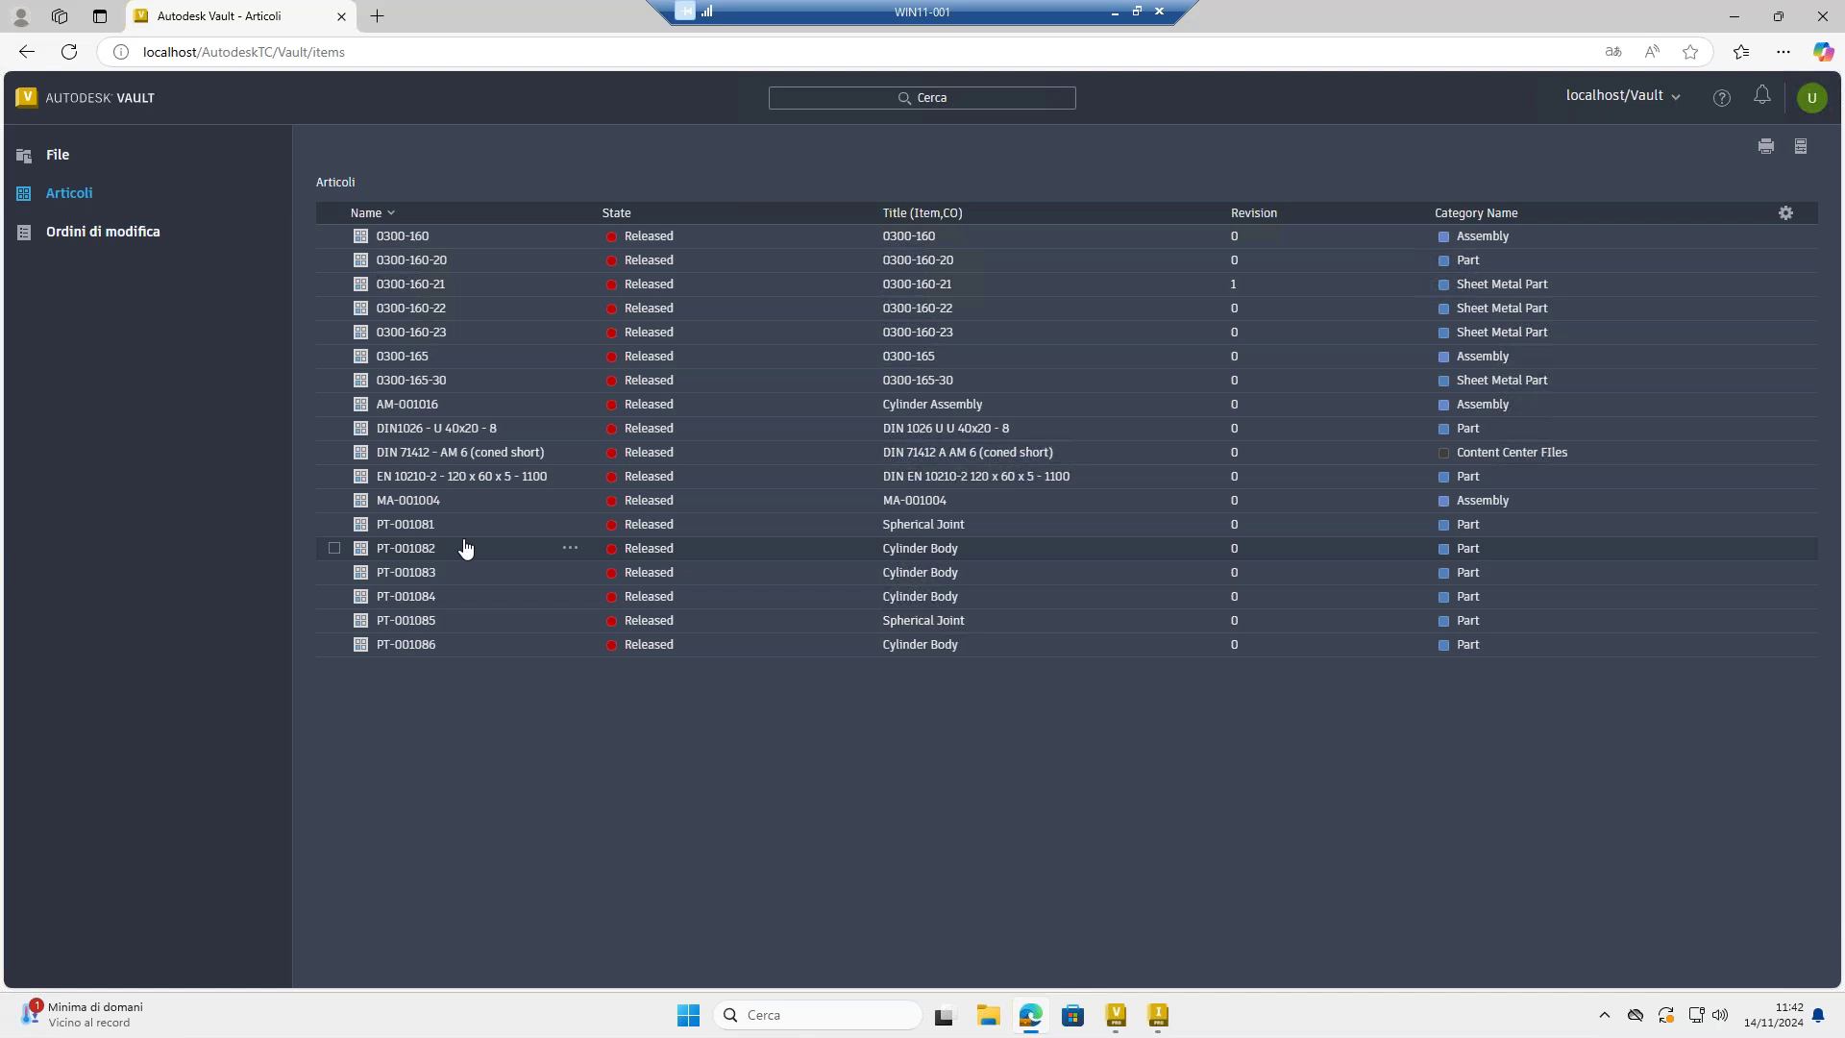
pyautogui.click(60, 156)
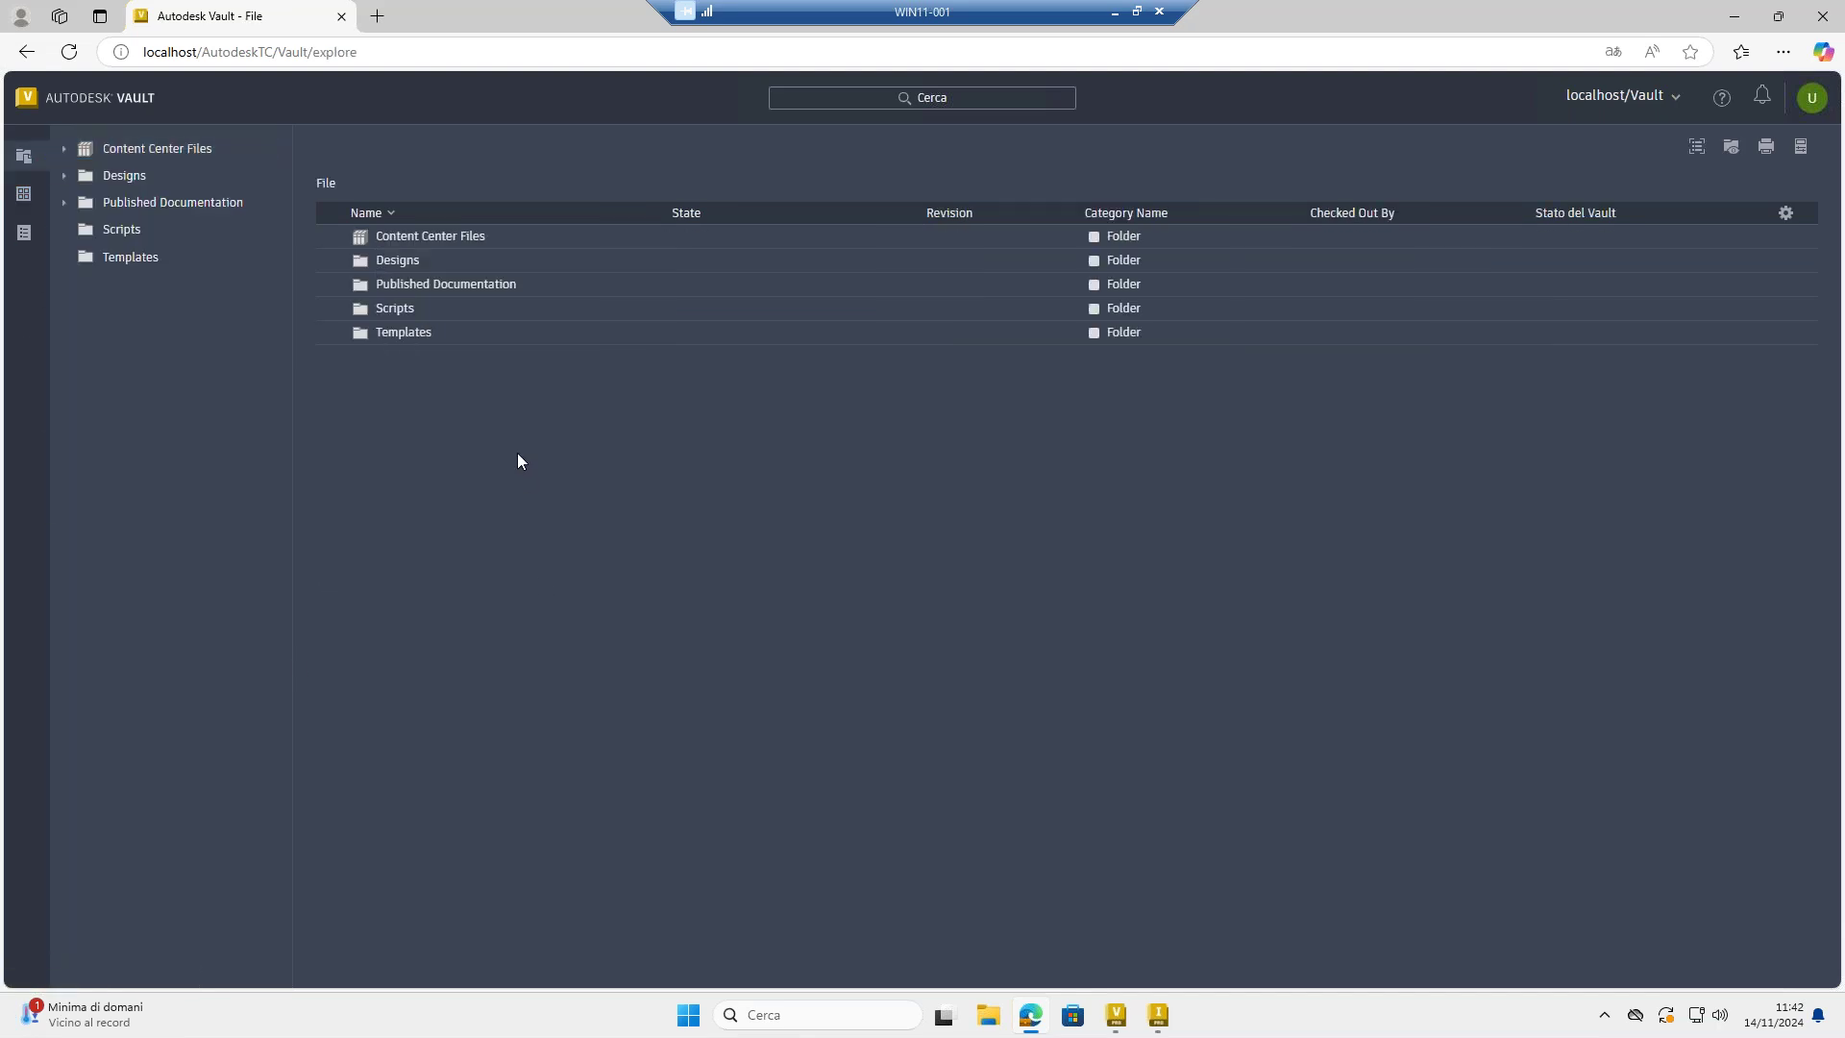
pyautogui.click(398, 261)
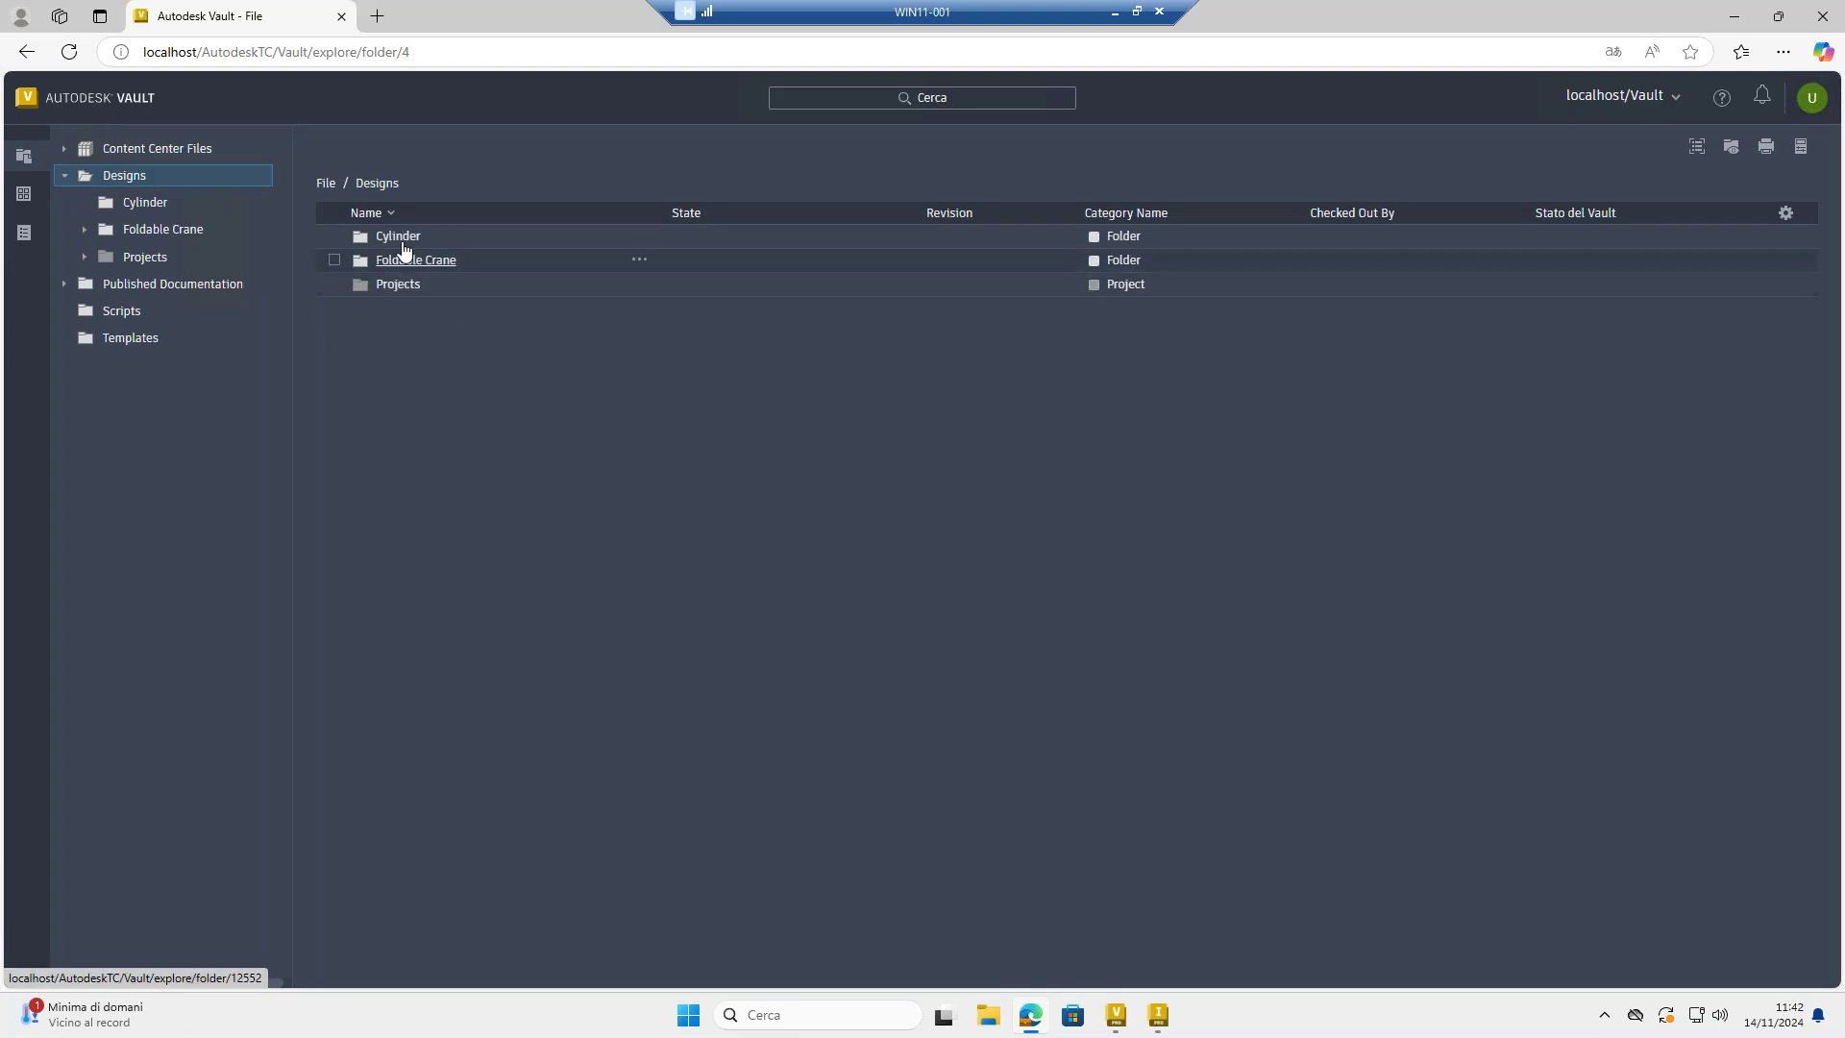
pyautogui.click(398, 236)
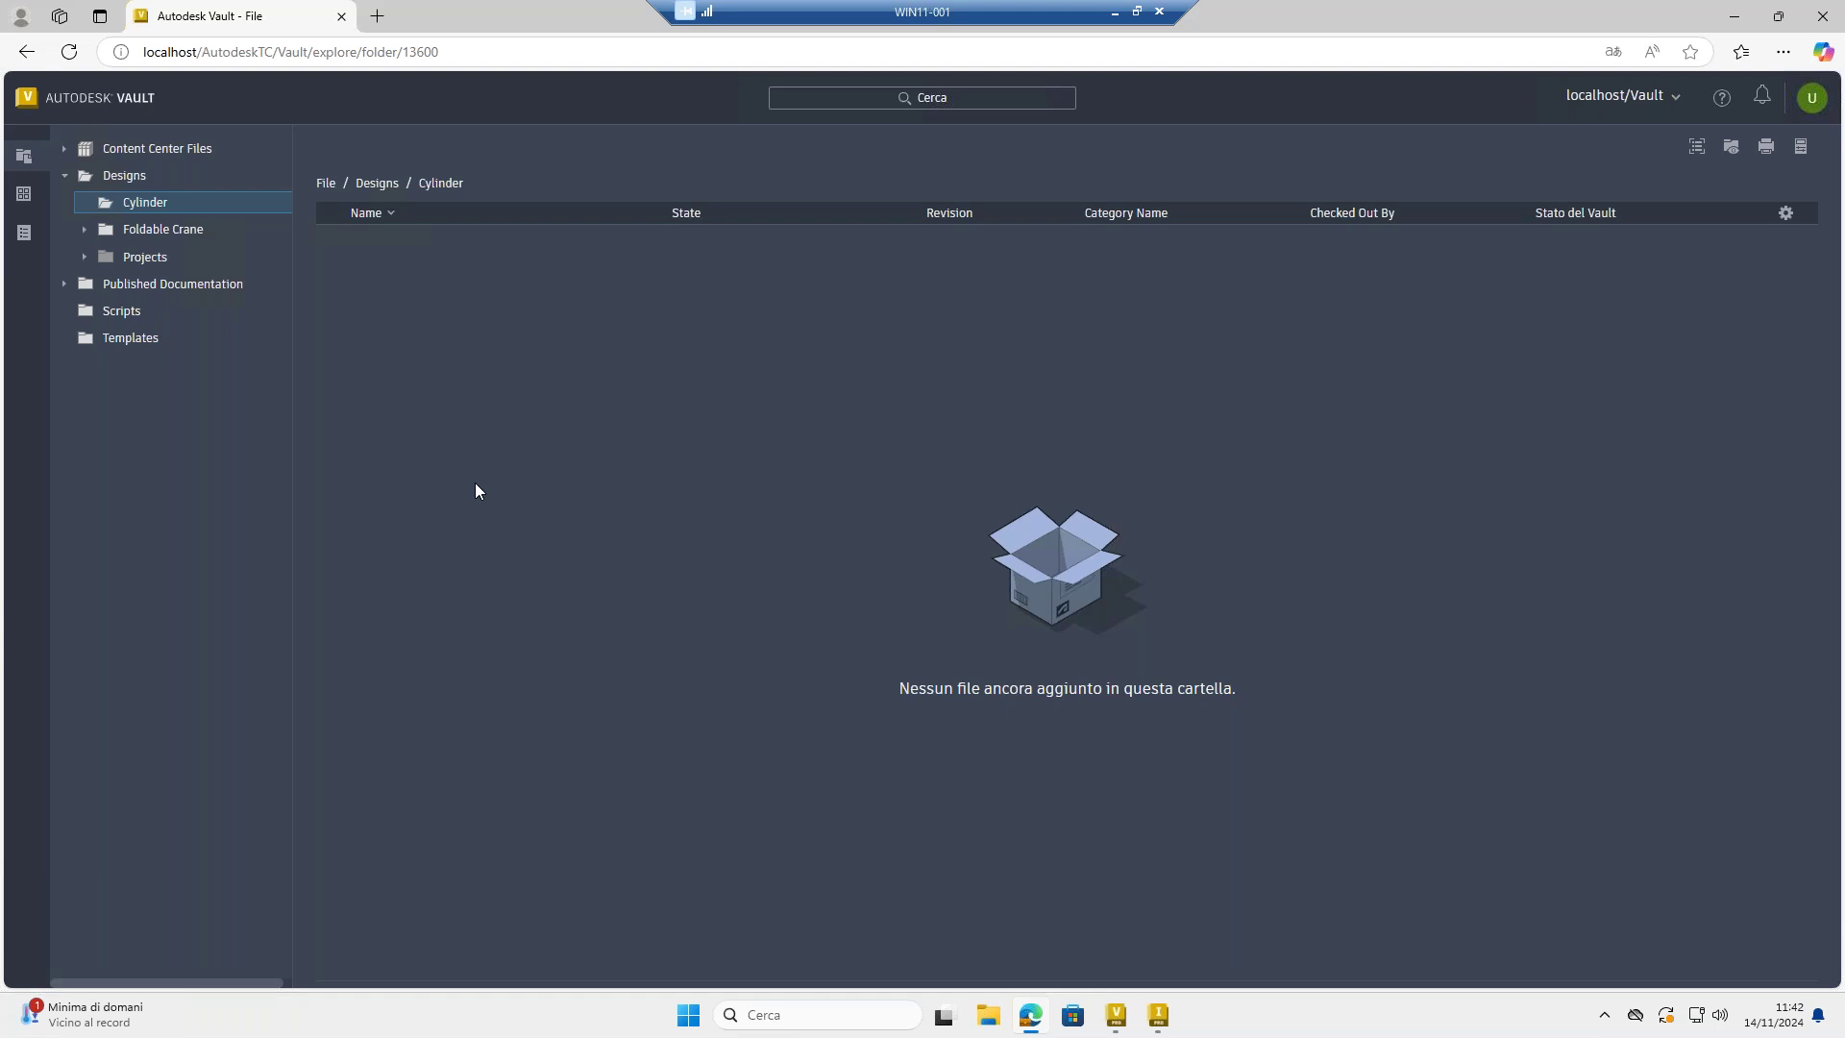
# Open item PT-001082 from the item list, examine its properties, bill of materials and associated files, and close the browser.
pyautogui.click(27, 193)
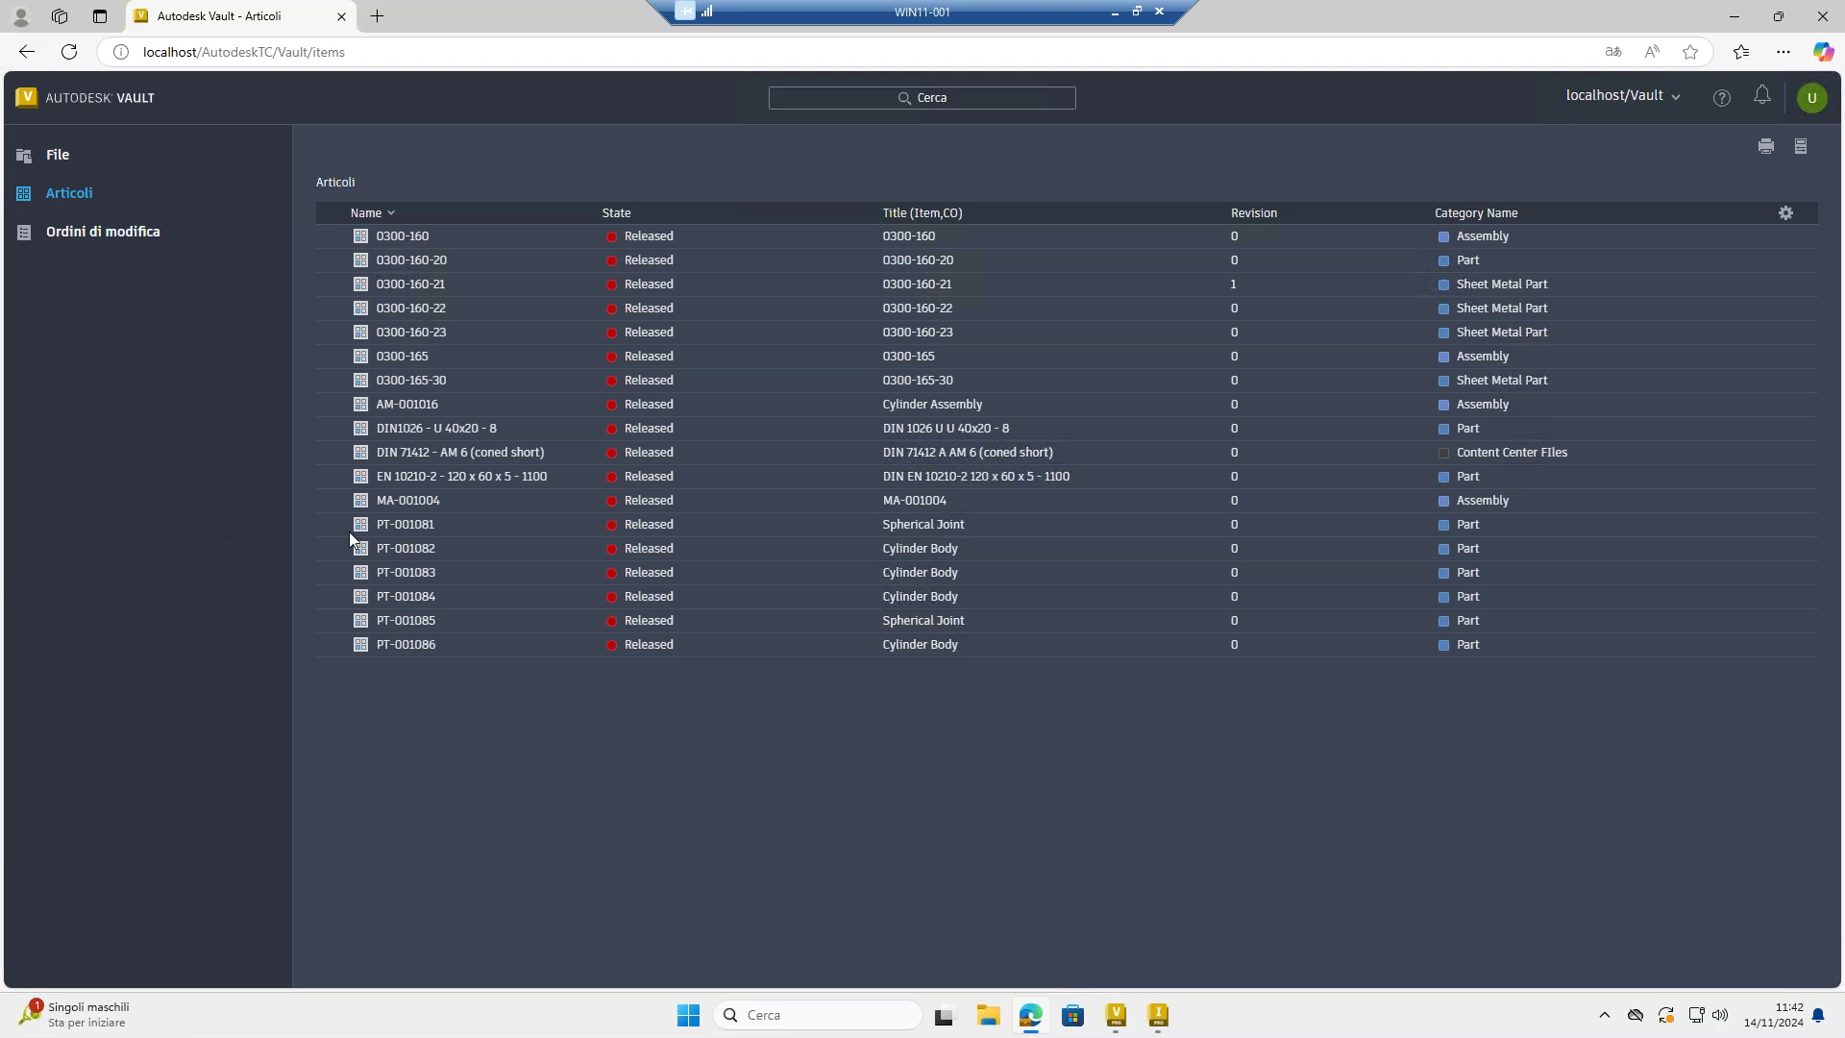
pyautogui.click(394, 551)
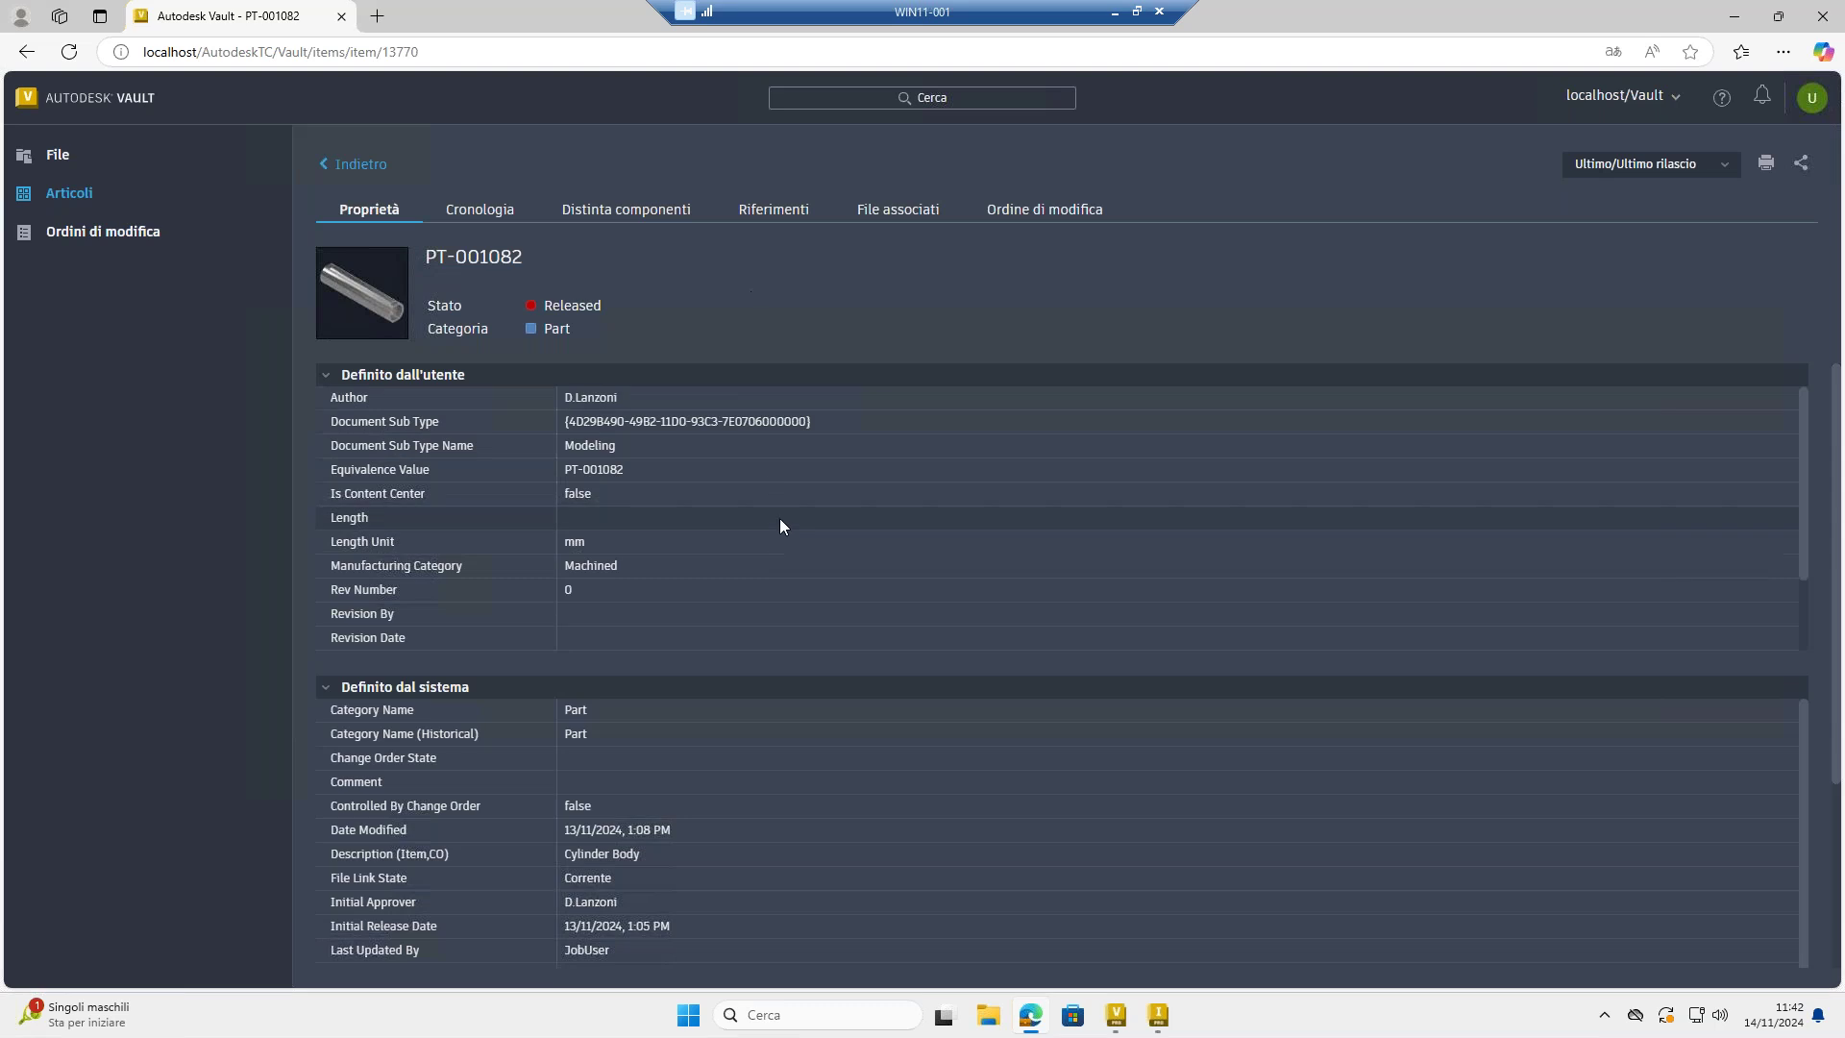
pyautogui.click(601, 217)
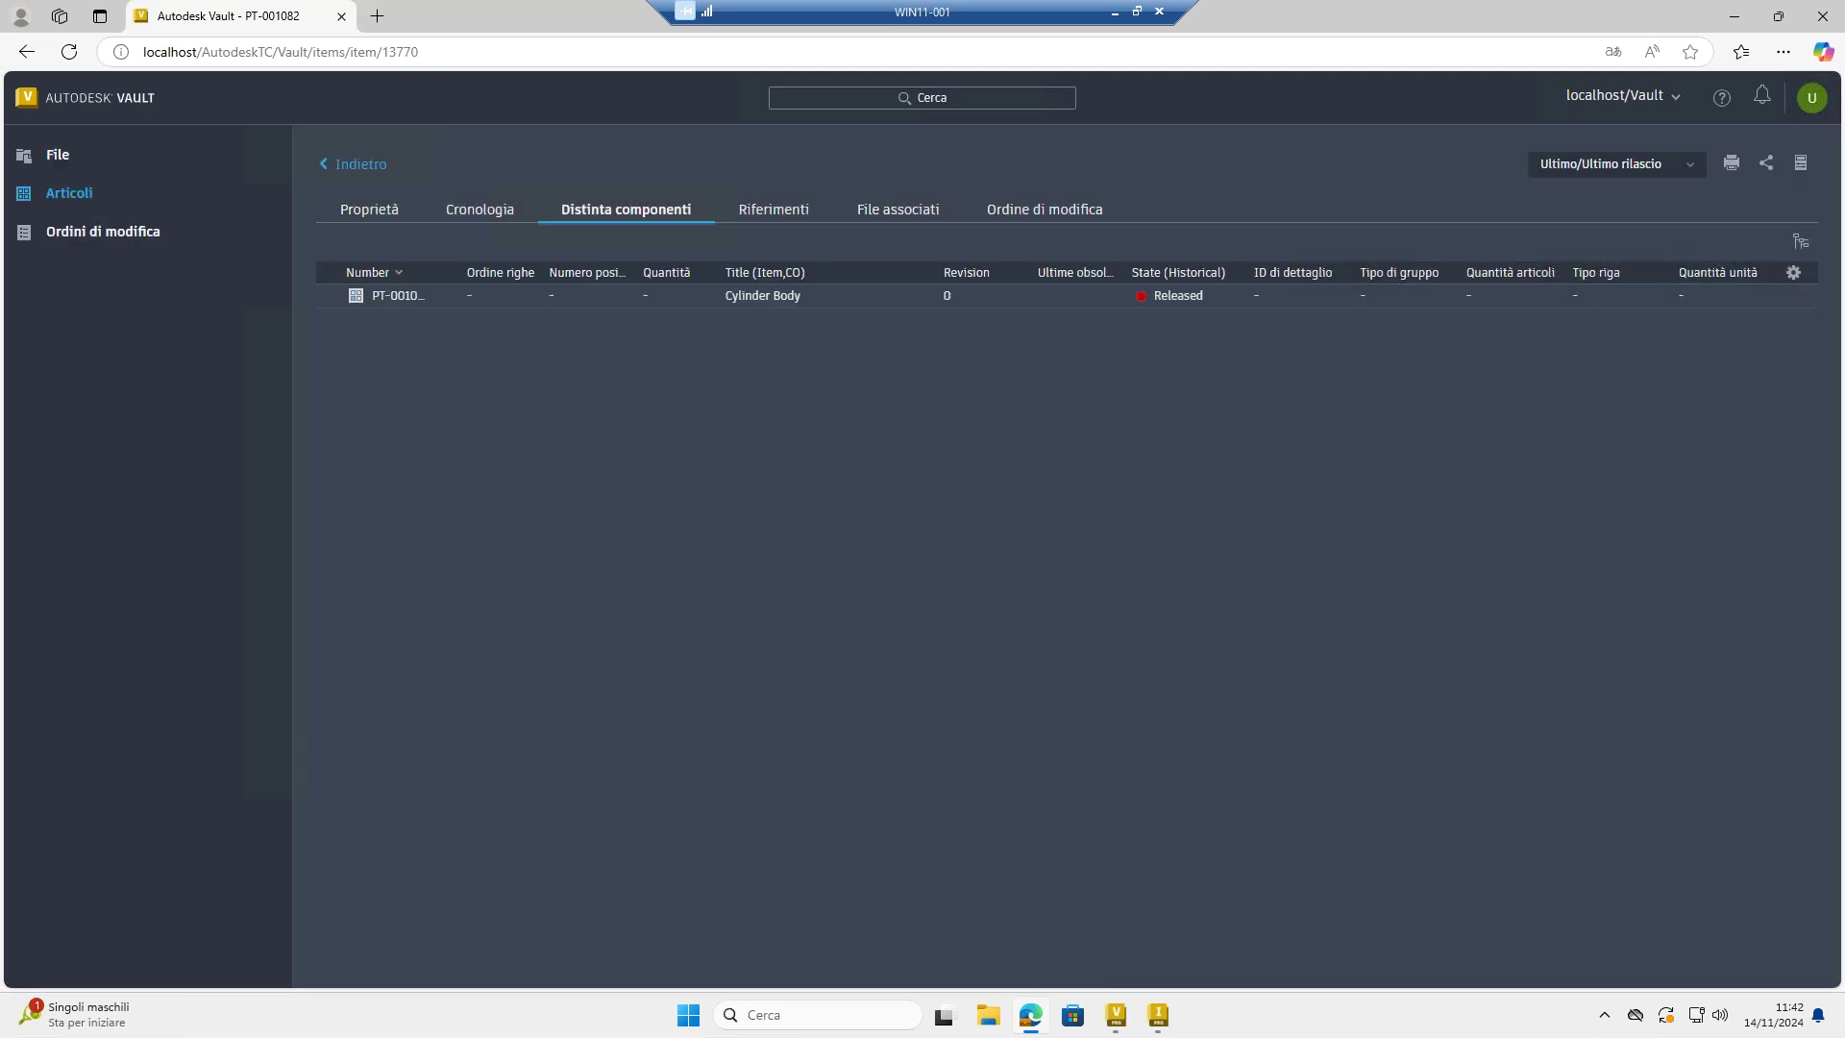
pyautogui.click(471, 296)
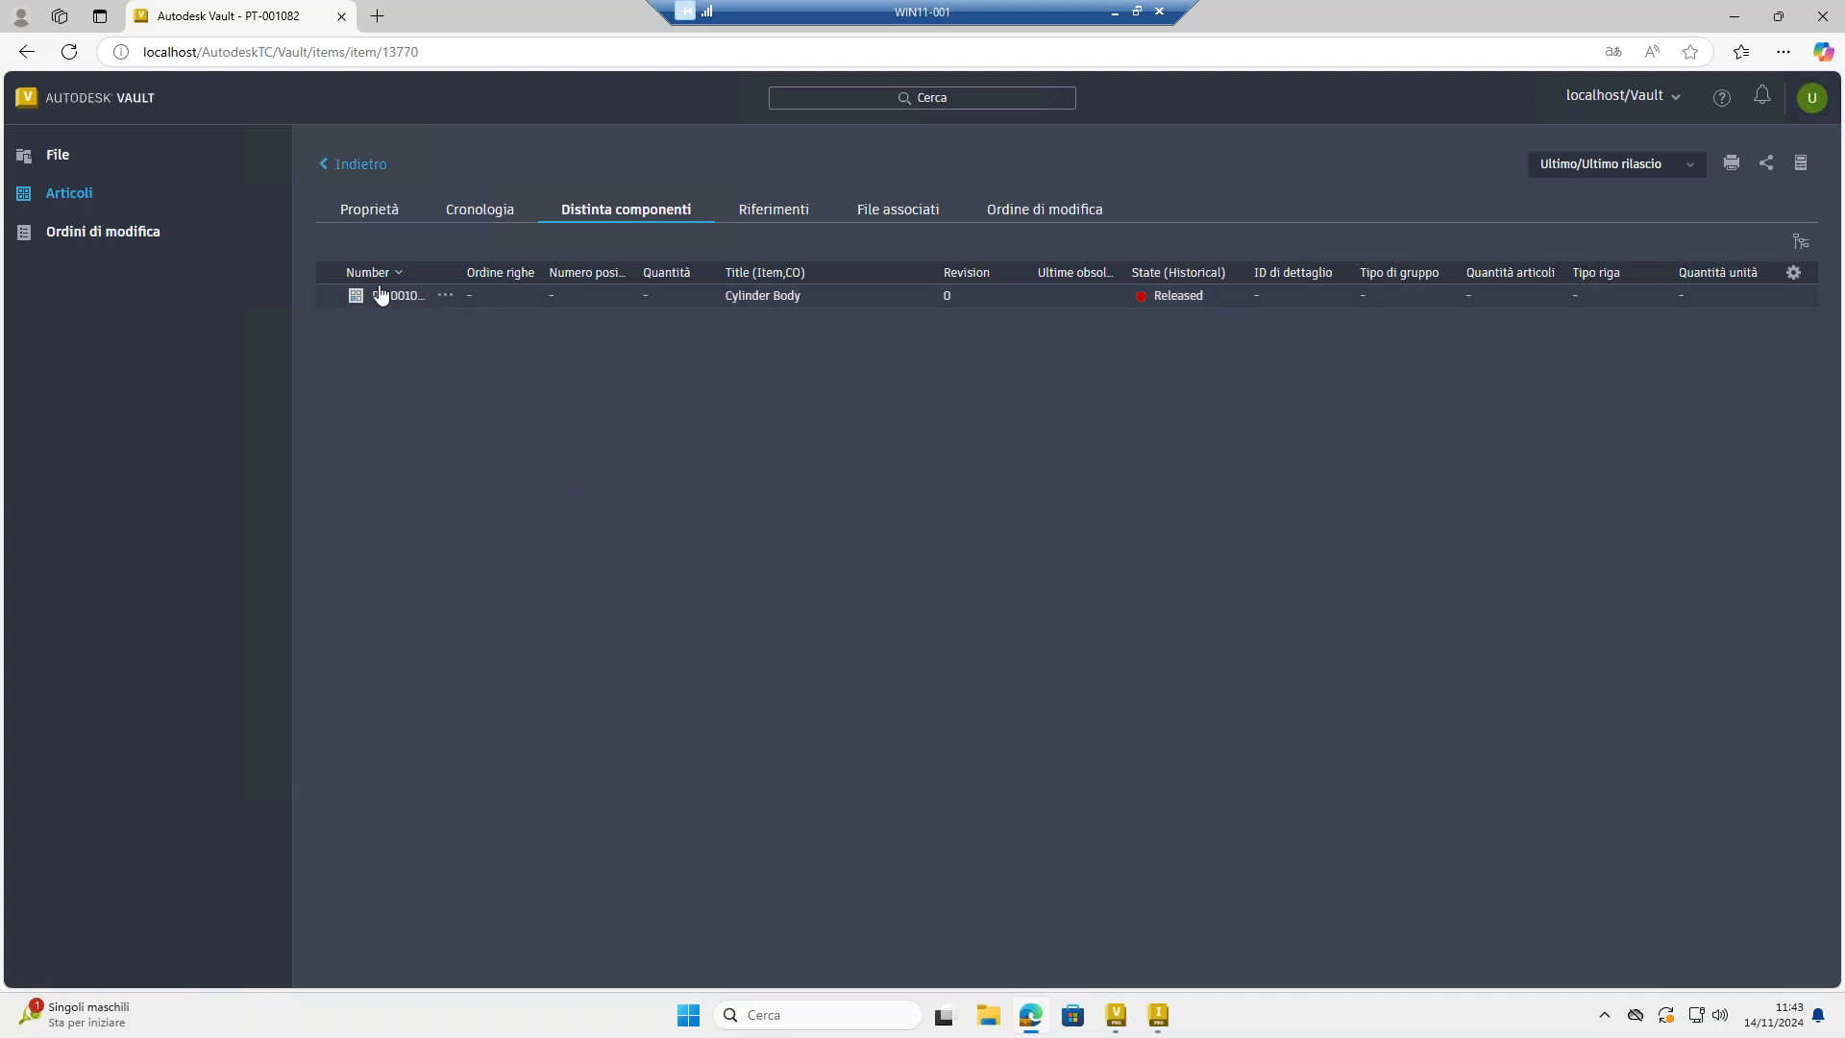
pyautogui.click(897, 211)
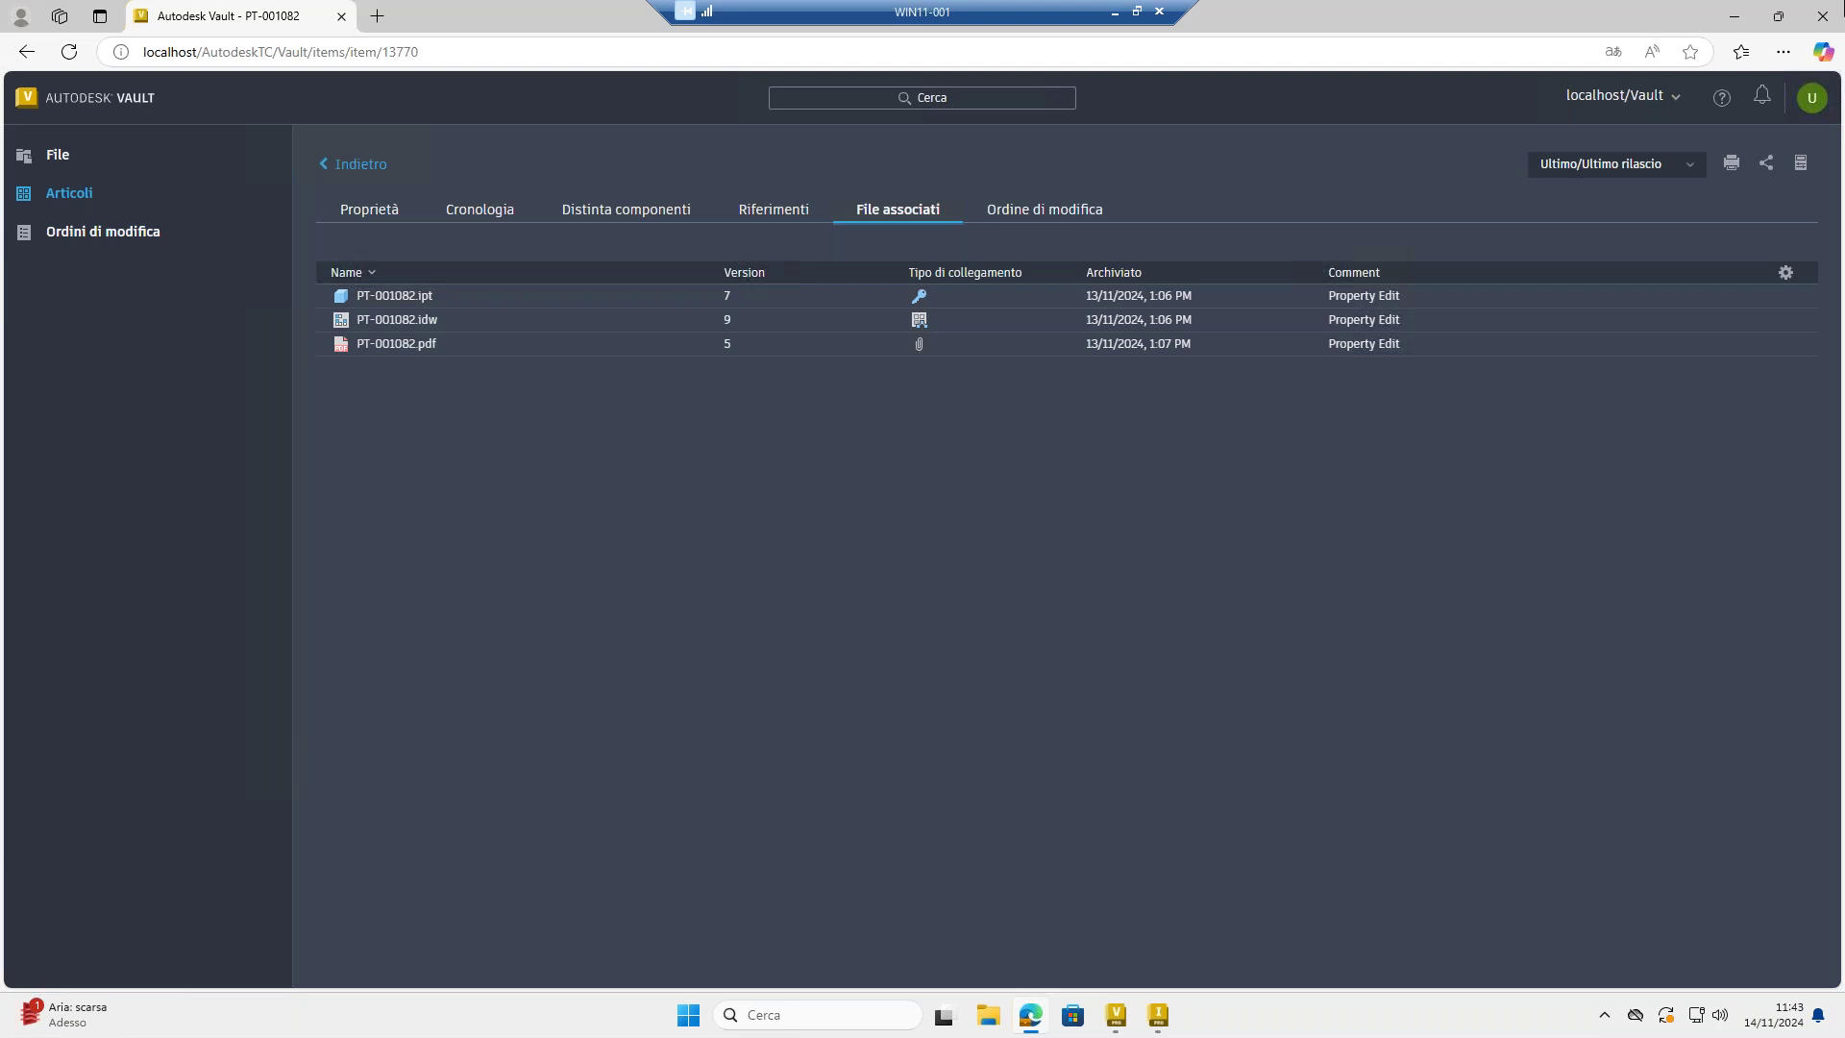
pyautogui.click(1823, 20)
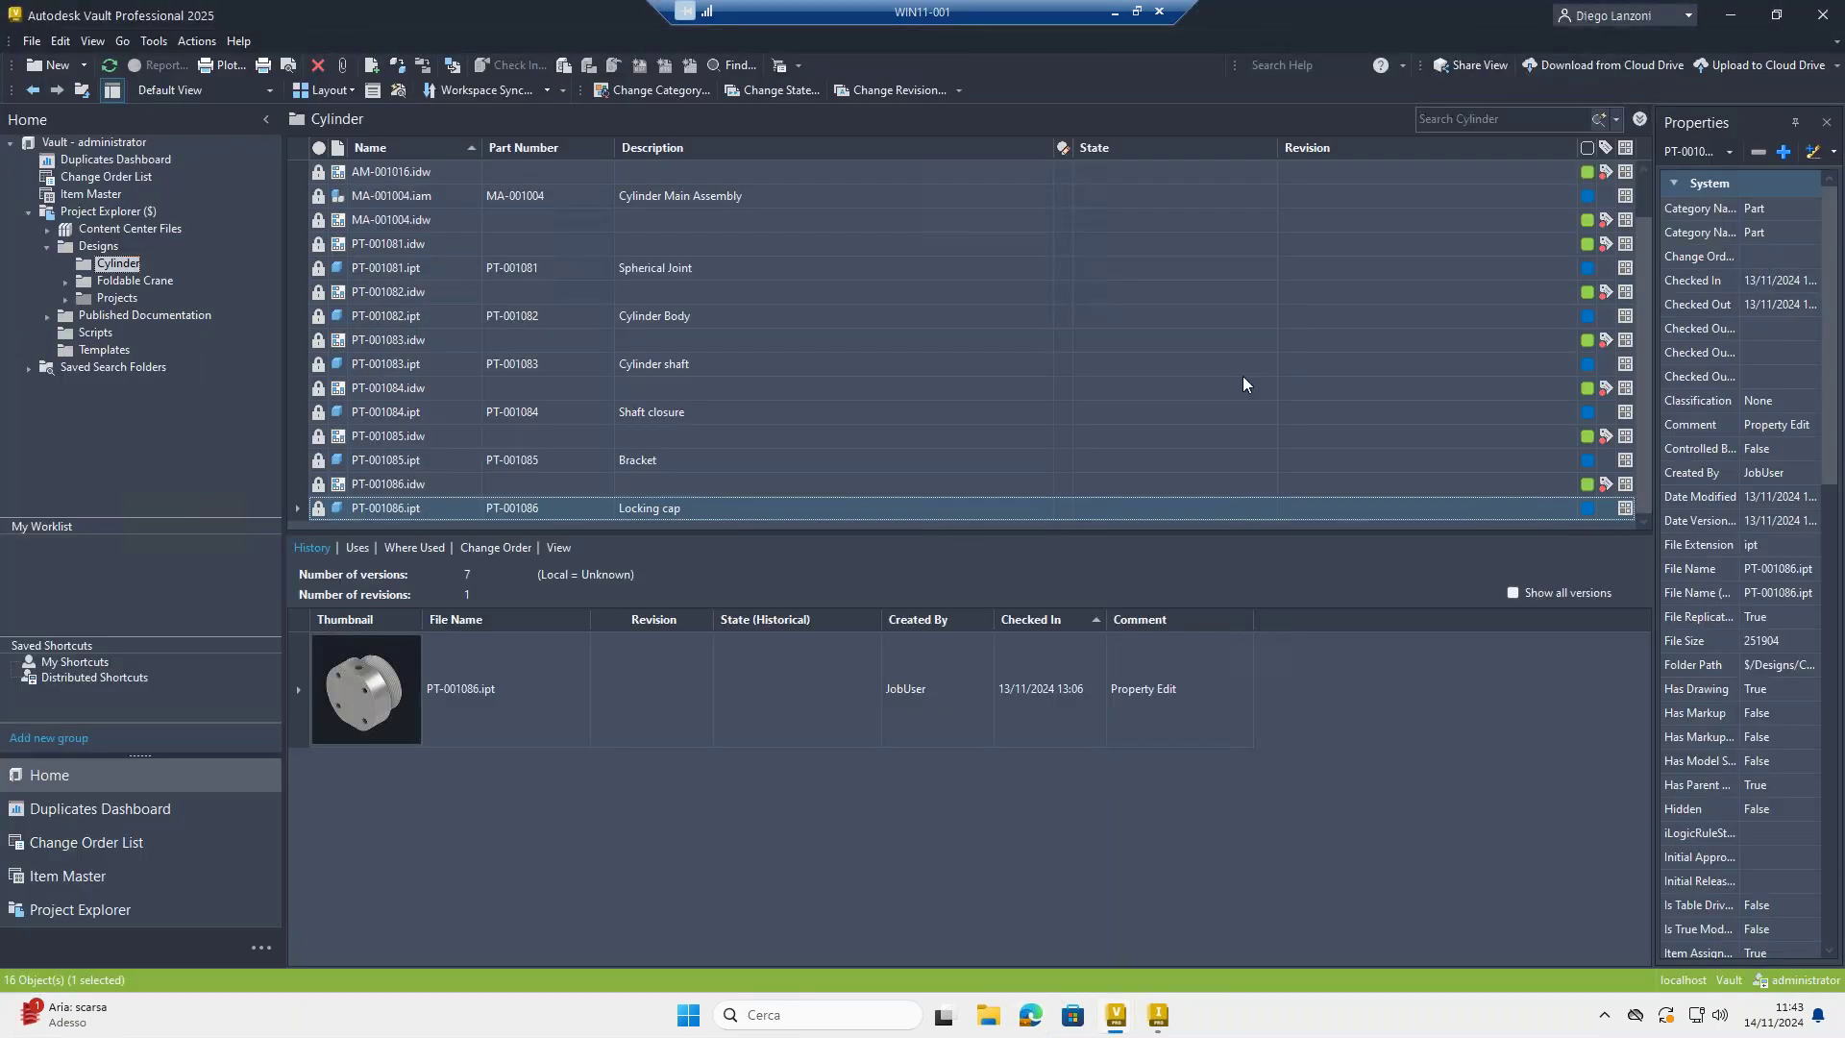